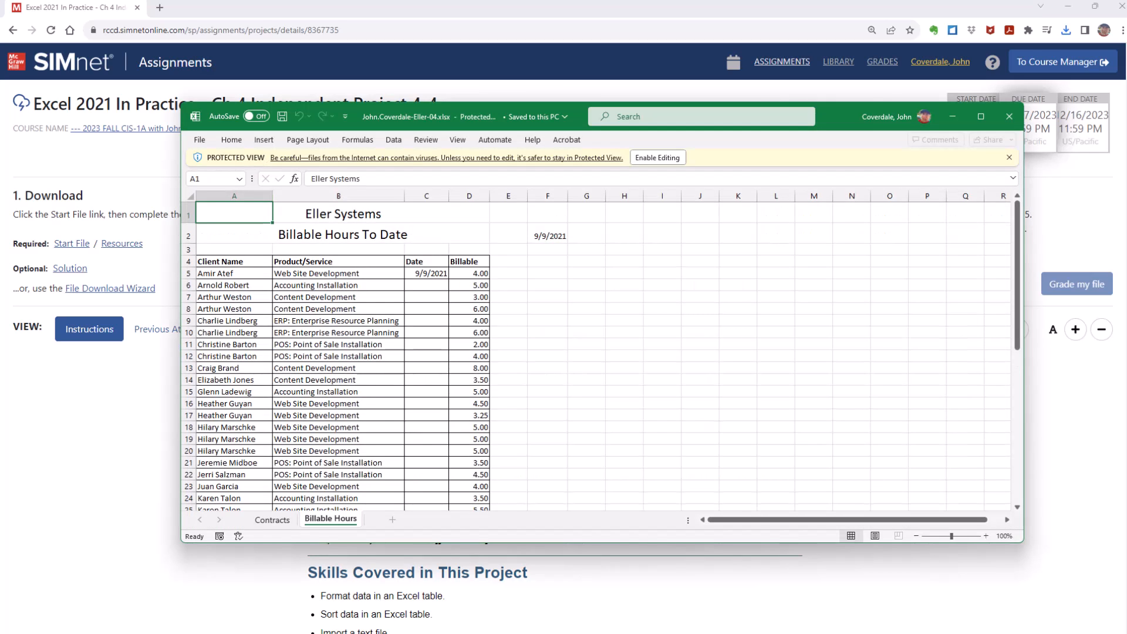
- Enable editing in the Eller-04 workbook, and bring up the numbered project steps on the SIMnet assignment page
{"action": "left_click", "coordinate": [638, 159]}
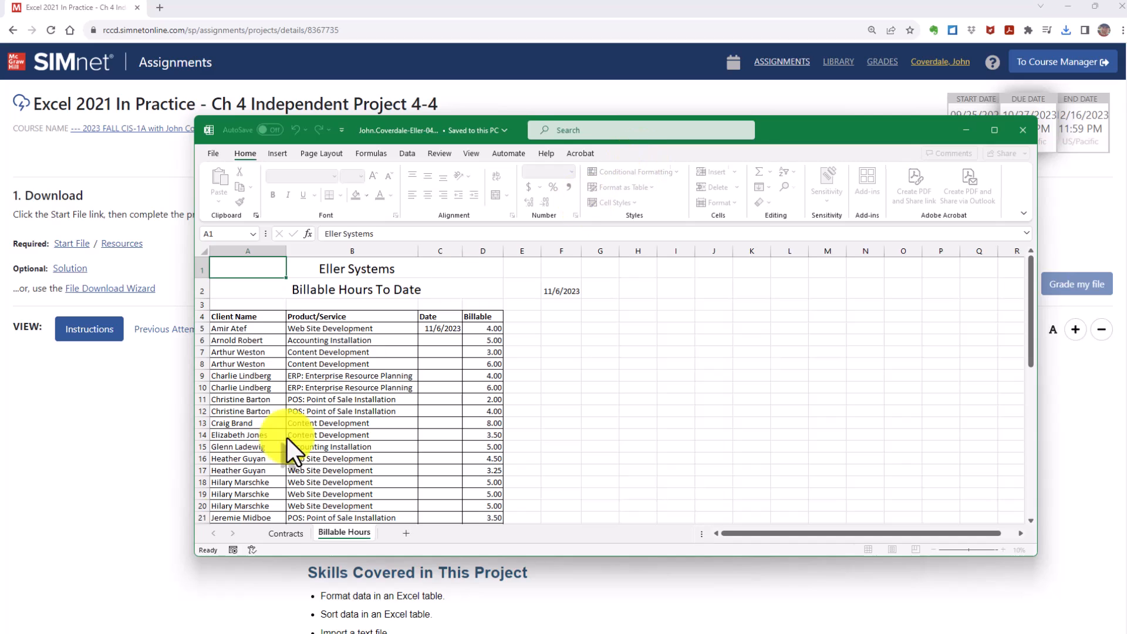
{"action": "left_click", "coordinate": [110, 513]}
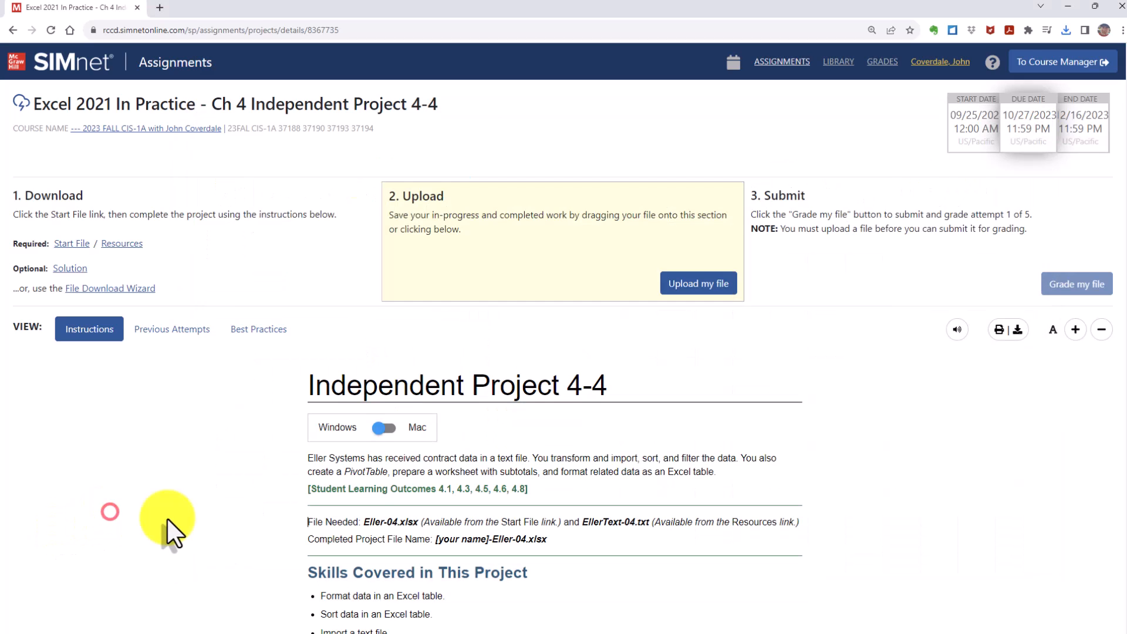
{"action": "scroll", "coordinate": [313, 527], "scroll_direction": "down", "scroll_amount": 2}
{"action": "scroll", "coordinate": [313, 527], "scroll_direction": "down", "scroll_amount": 7}
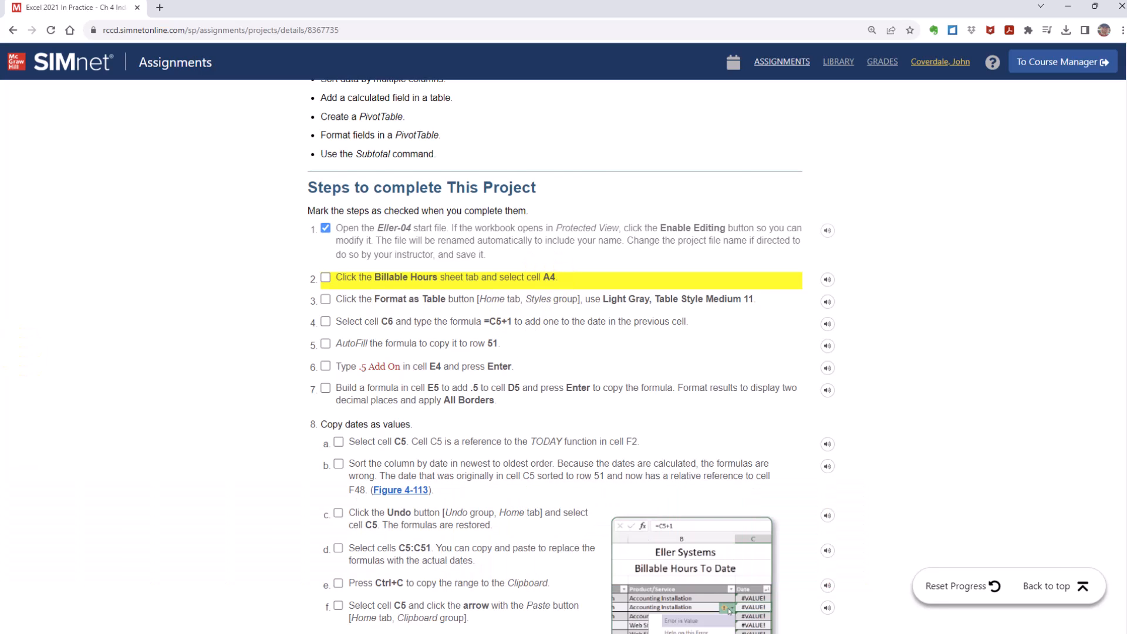
- Switch to Excel, maximize the workbook window, and select cell A4 on the Billable Hours sheet
{"action": "key", "text": "alt+Tab"}
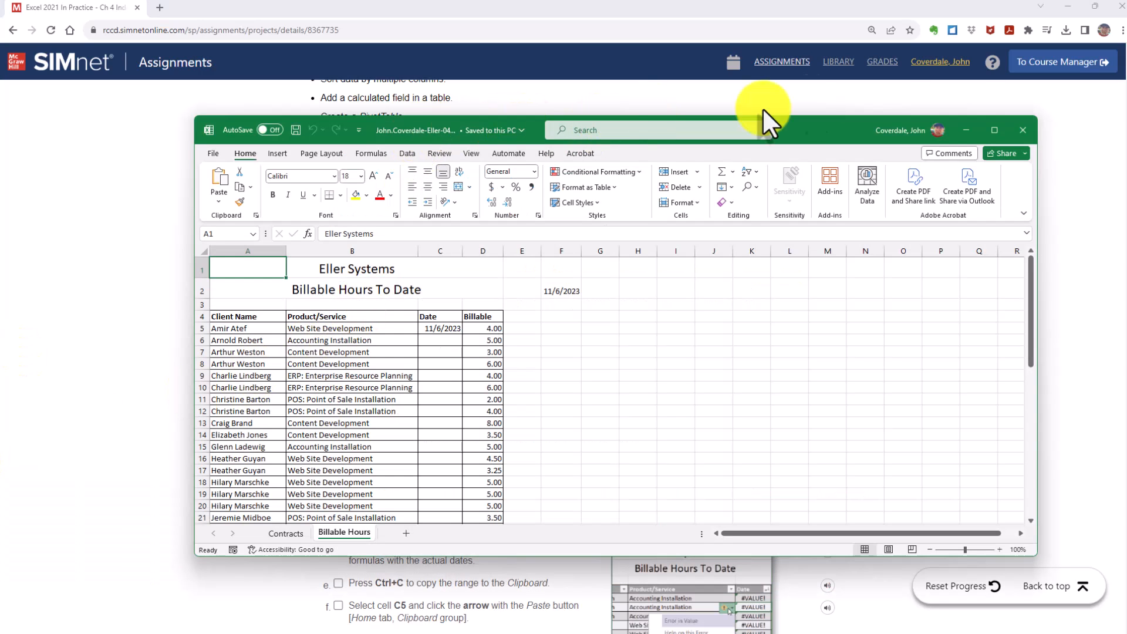
{"action": "left_click", "coordinate": [990, 125]}
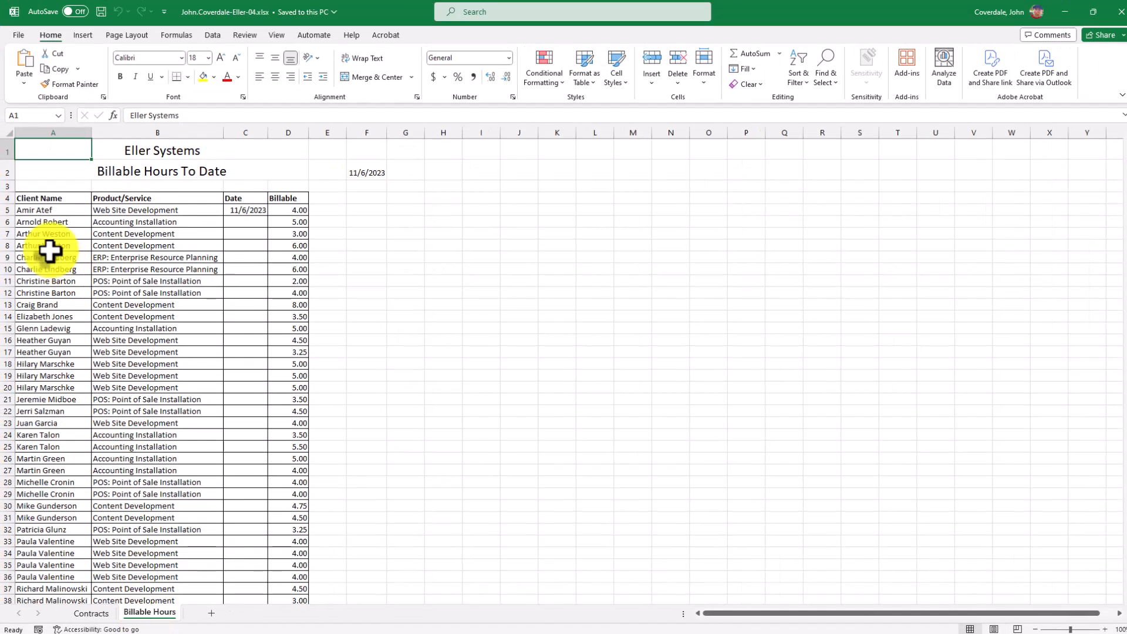
{"action": "left_click", "coordinate": [48, 199]}
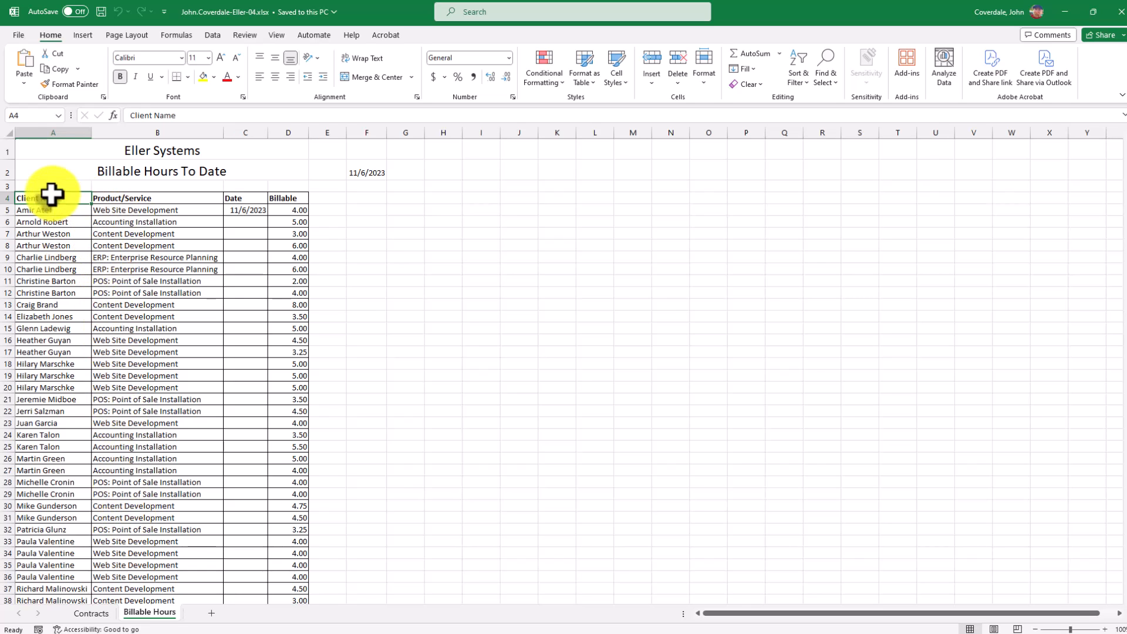
- Examine the borders of the data range: row 3 above, column E beside it, and row 52 below
{"action": "left_click", "coordinate": [4, 185]}
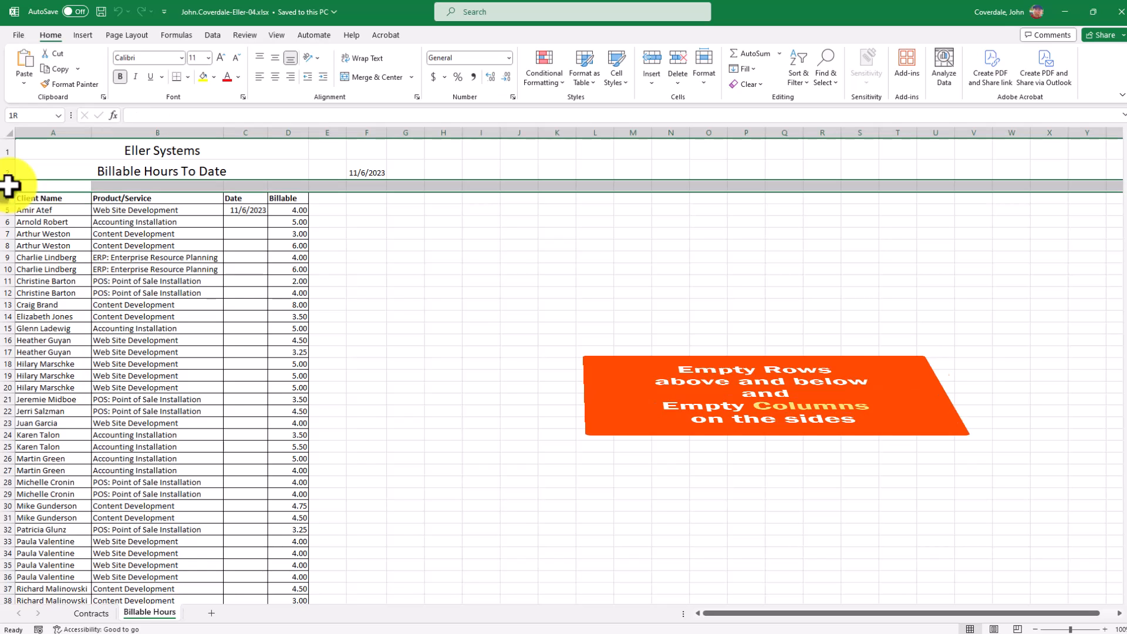
{"action": "left_click", "coordinate": [333, 132]}
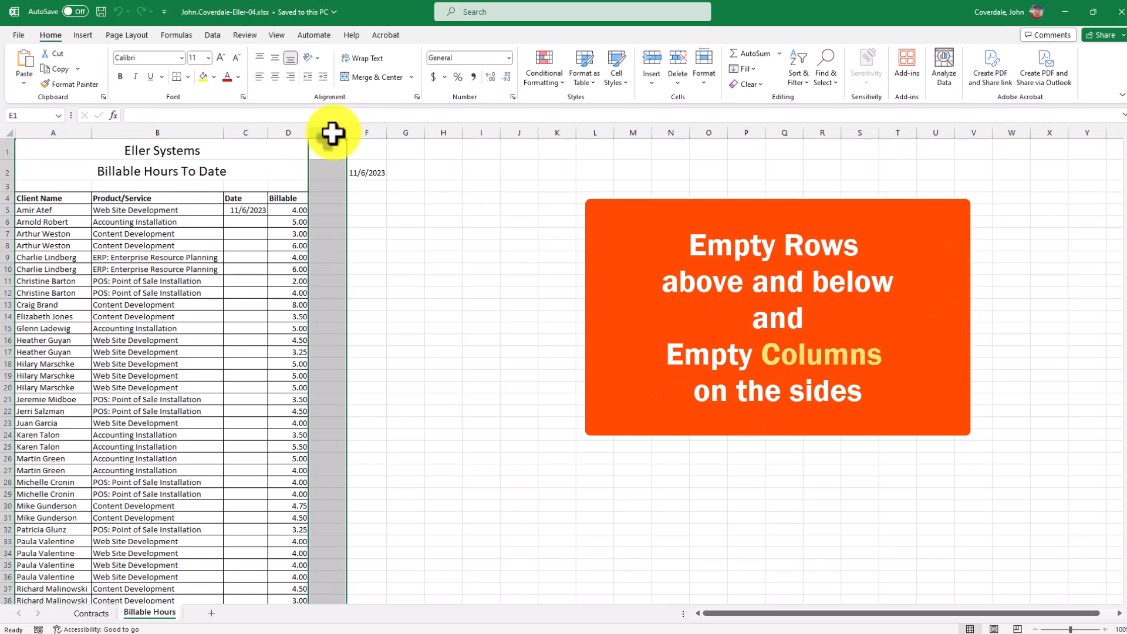
{"action": "scroll", "coordinate": [322, 320], "scroll_direction": "down", "scroll_amount": 9}
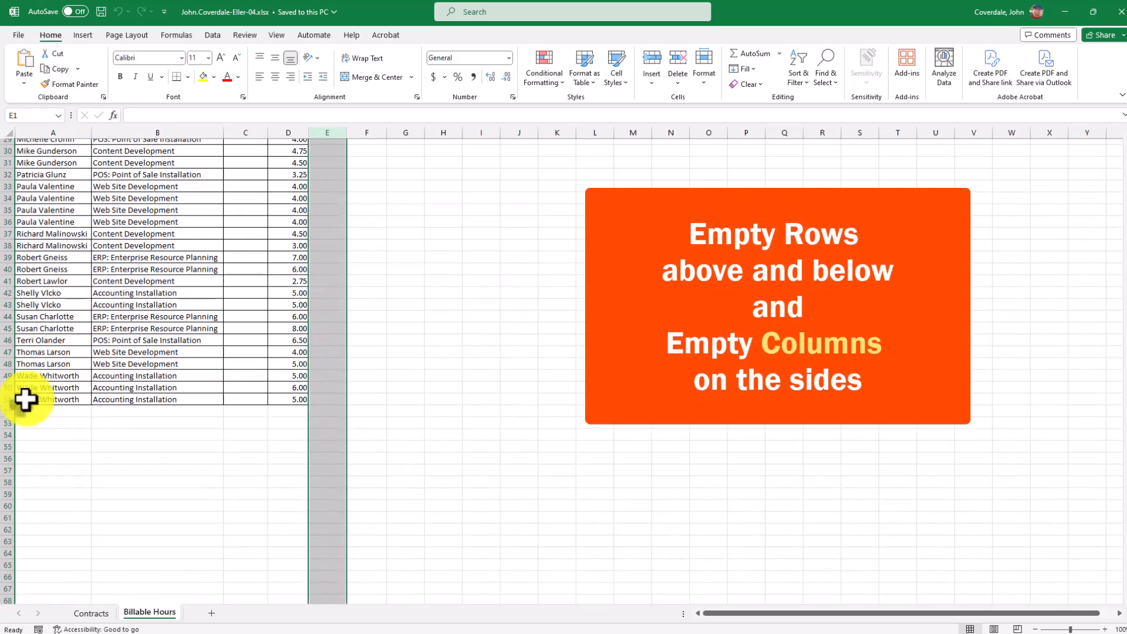
{"action": "left_click", "coordinate": [8, 411]}
{"action": "scroll", "coordinate": [170, 374], "scroll_direction": "up", "scroll_amount": 10}
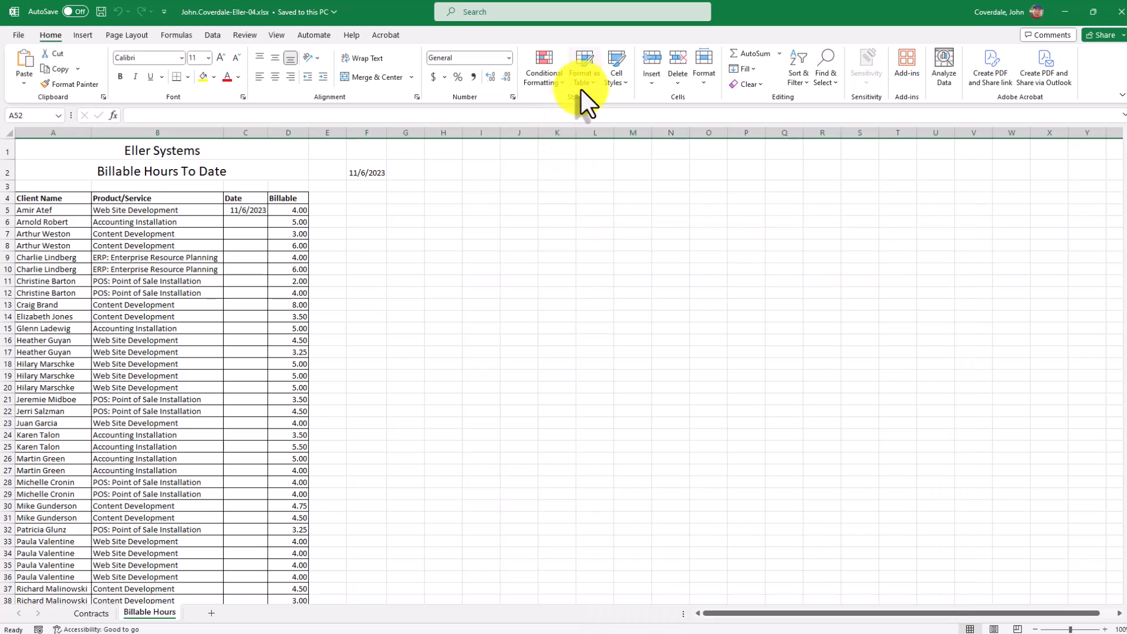
- Delete row 3 above the column headings on the Billable Hours sheet
{"action": "left_click", "coordinate": [583, 80]}
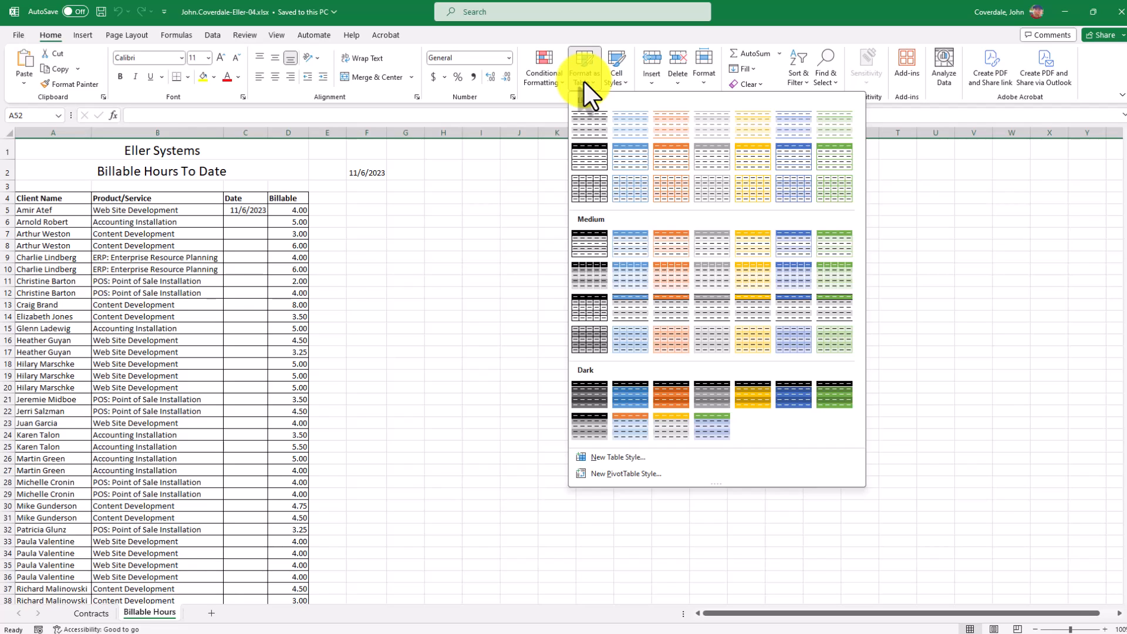
{"action": "left_click", "coordinate": [481, 277]}
{"action": "left_click", "coordinate": [9, 186]}
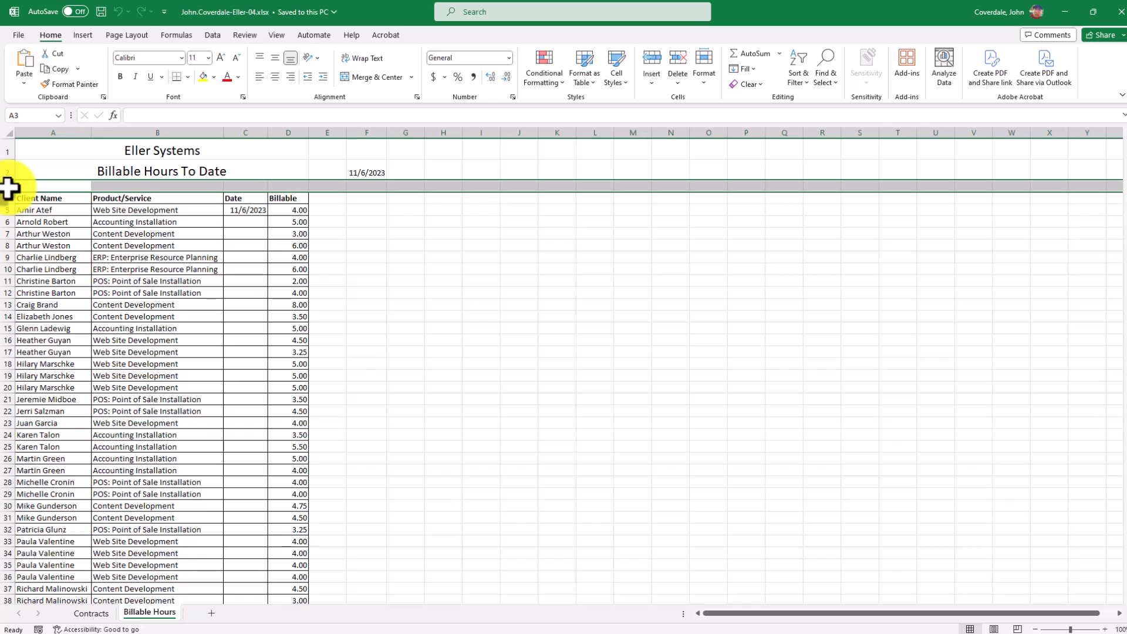
{"action": "right_click", "coordinate": [9, 187]}
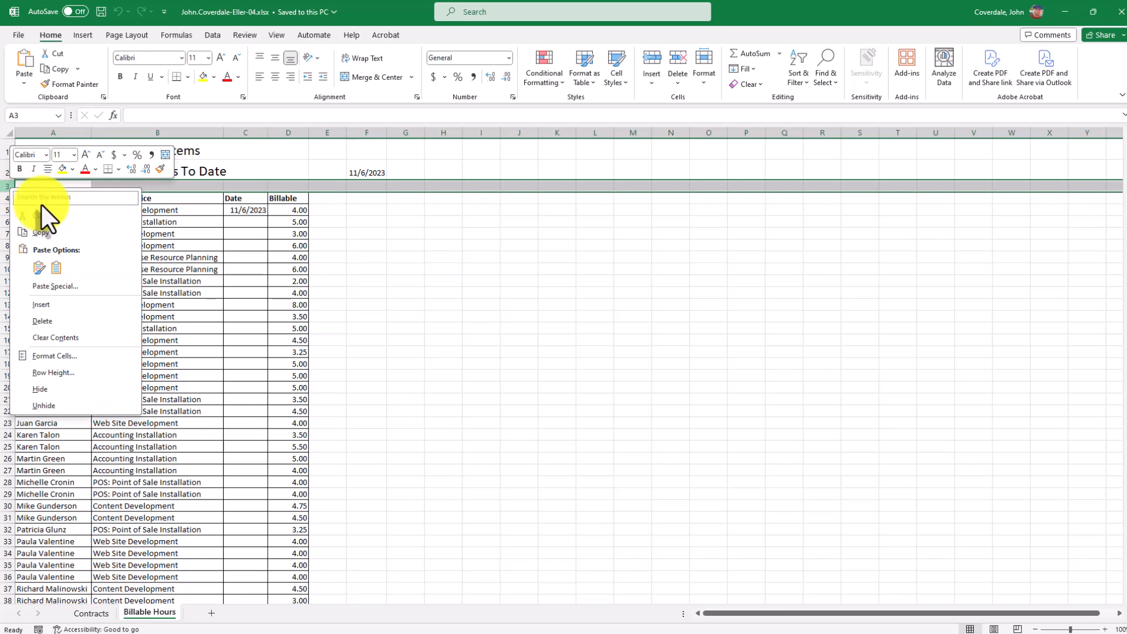
{"action": "left_click", "coordinate": [61, 319]}
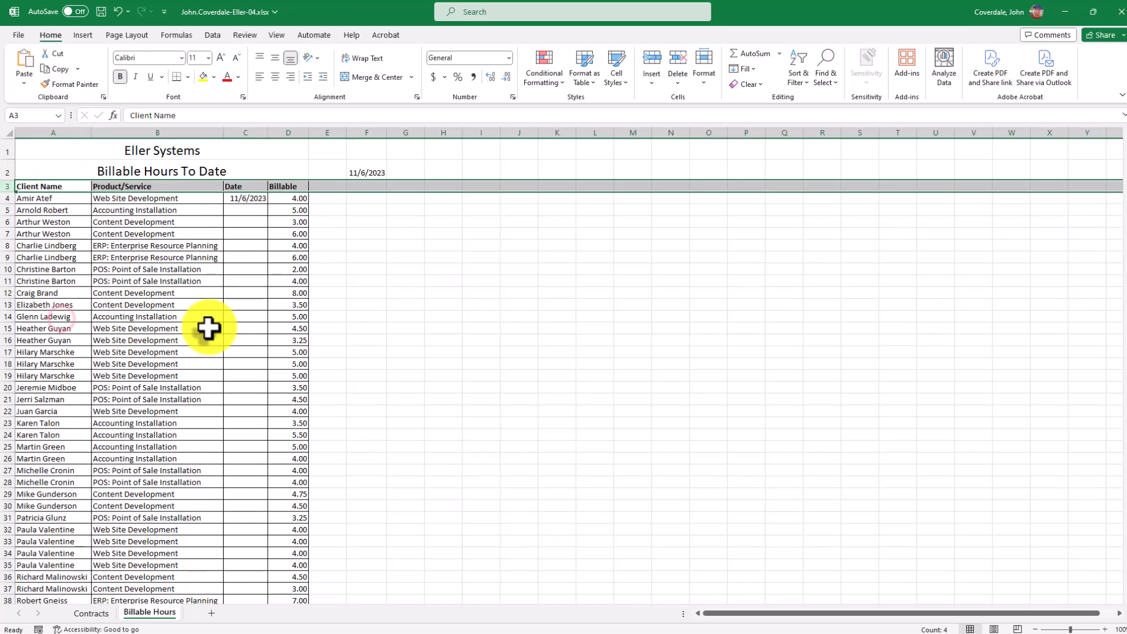
- Try to format range A3:D50 as a table with Light Gray, Table Style Medium 11, and undo the deletion of row 3
{"action": "left_click", "coordinate": [69, 198]}
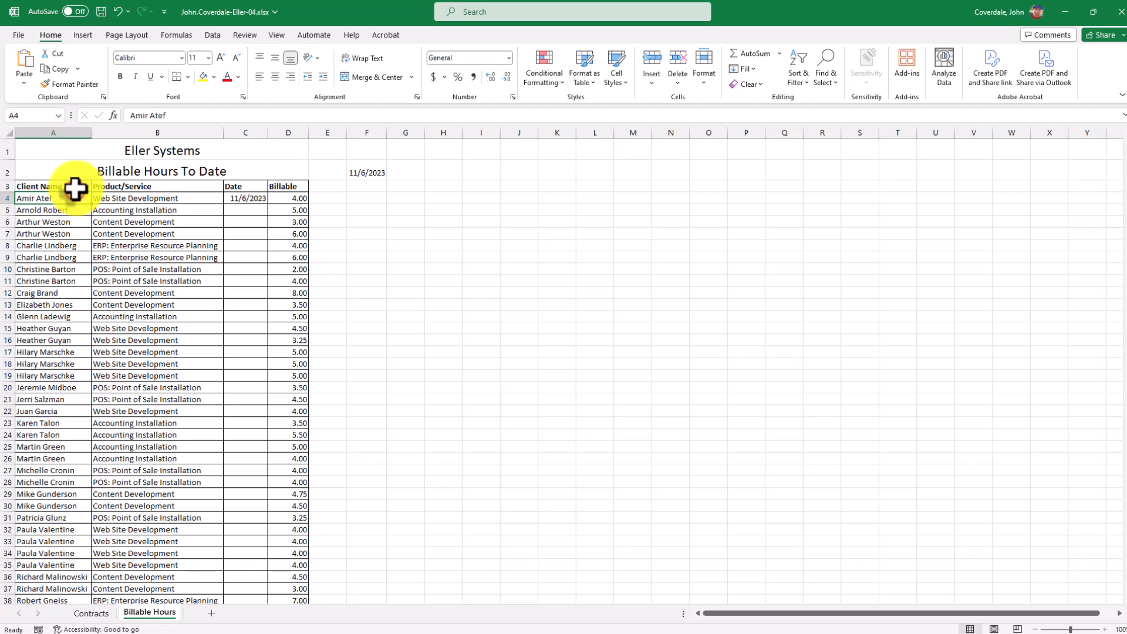
{"action": "left_click", "coordinate": [76, 186]}
{"action": "left_click", "coordinate": [589, 79]}
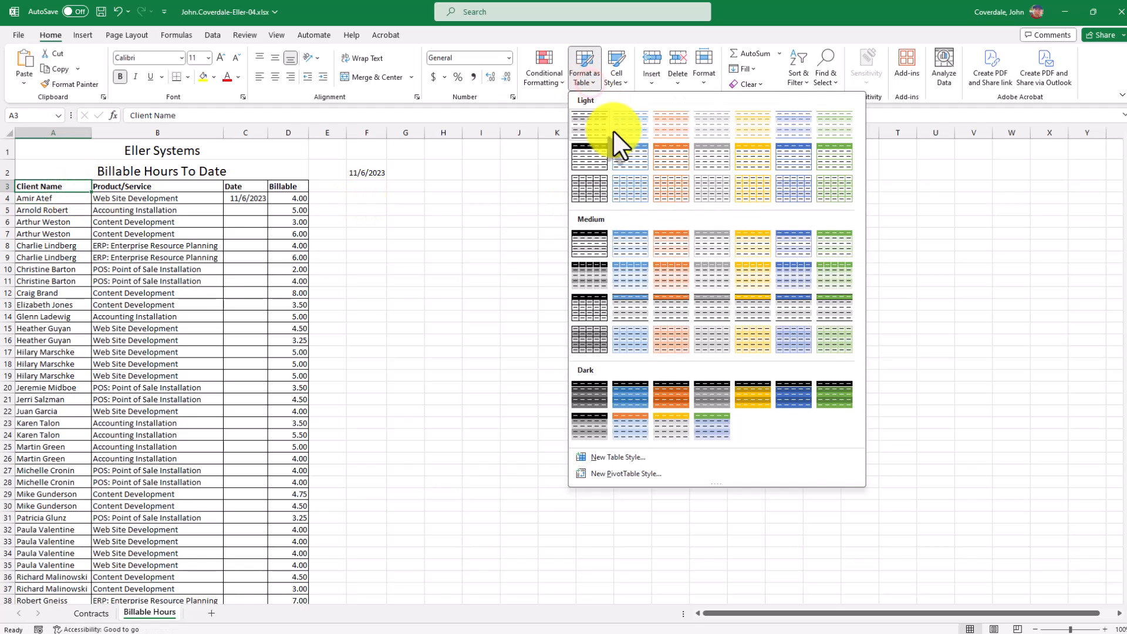
{"action": "left_click", "coordinate": [707, 277]}
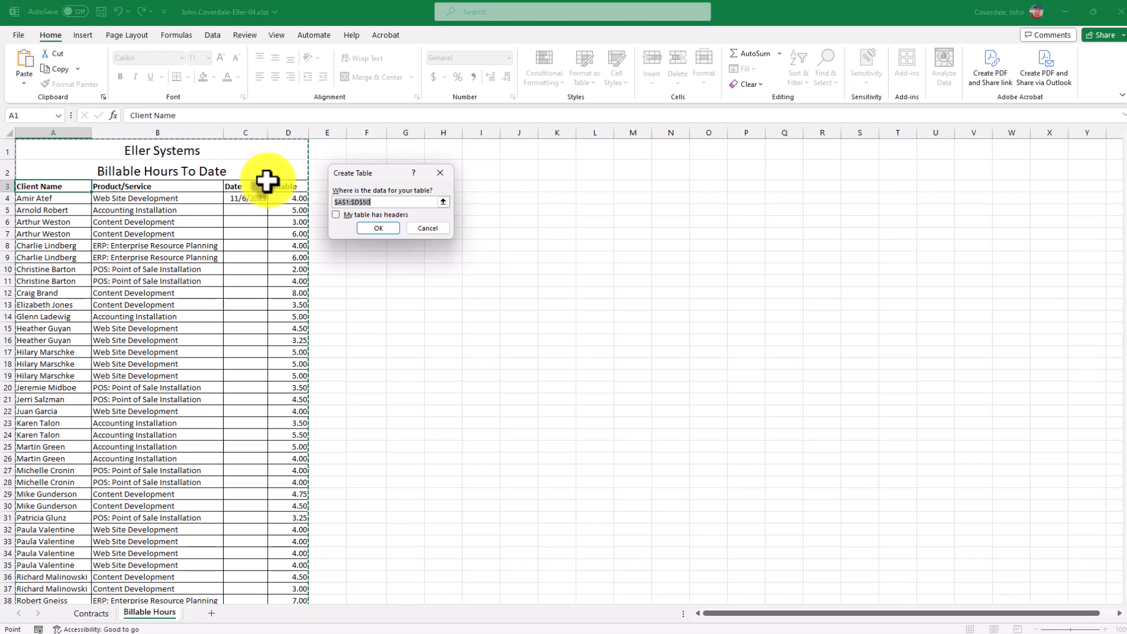
{"action": "left_click_drag", "start_coordinate": [51, 186], "coordinate": [271, 613]}
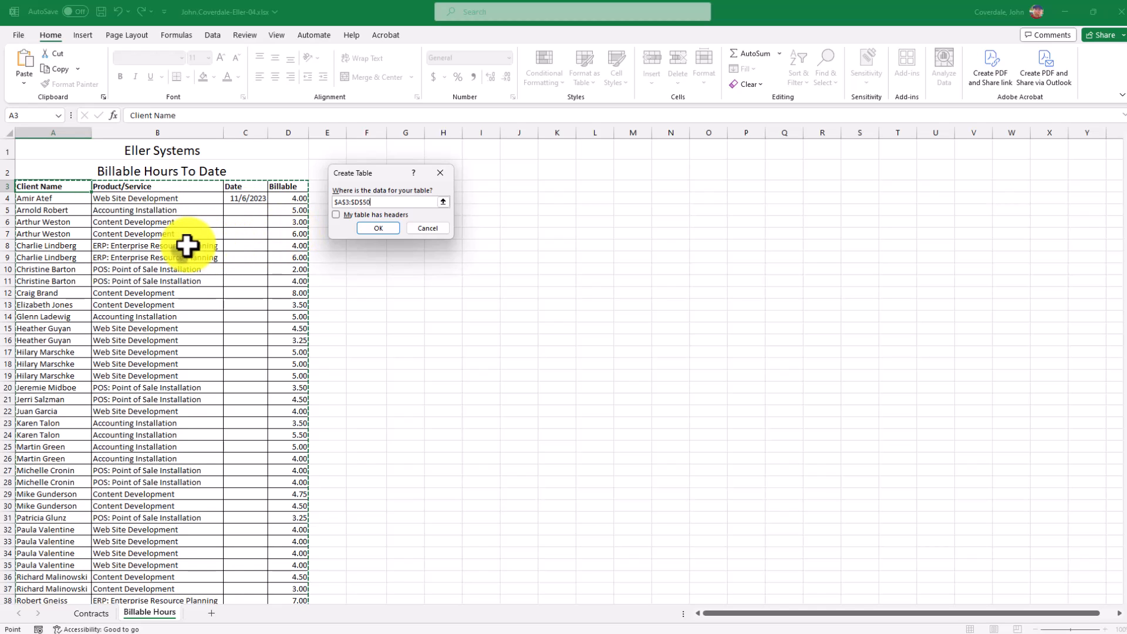
{"action": "left_click", "coordinate": [428, 228]}
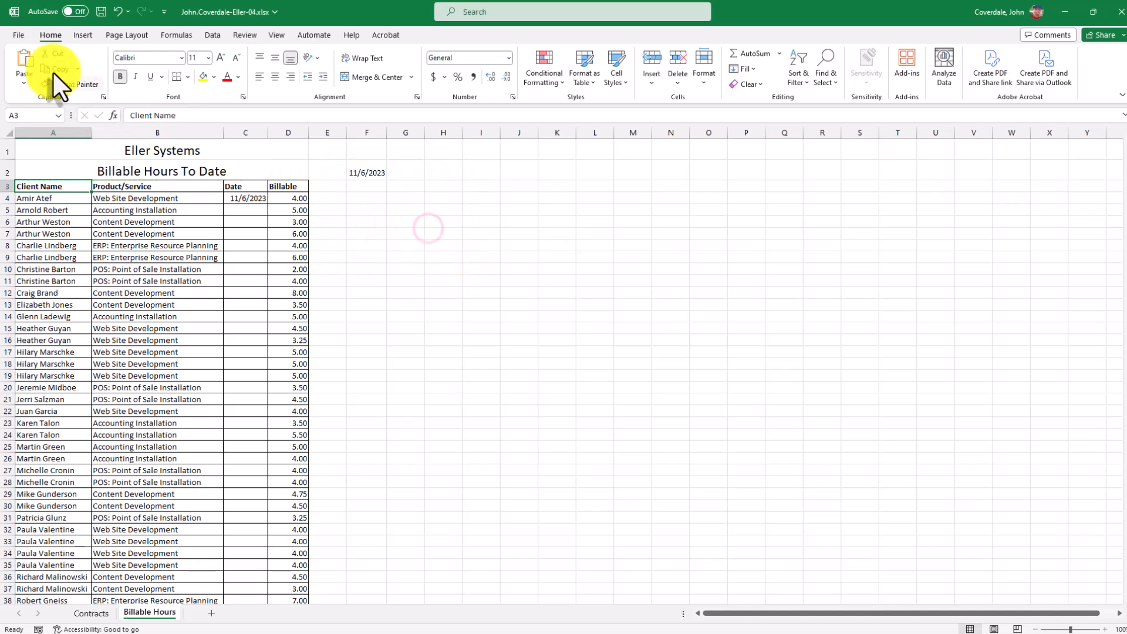
{"action": "left_click", "coordinate": [117, 11]}
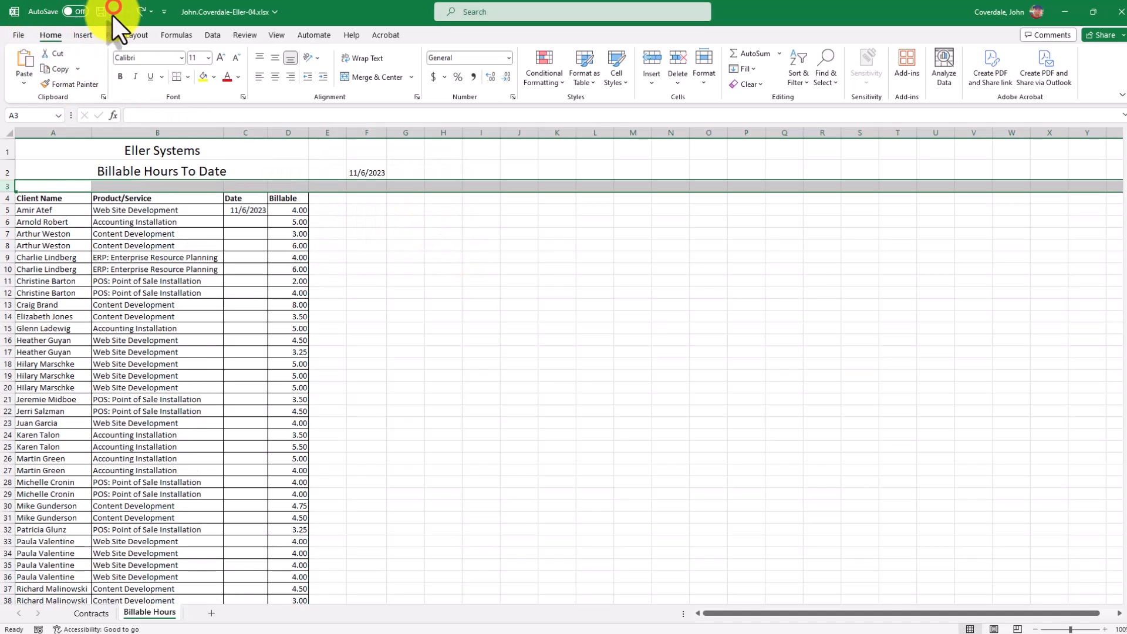
- Select cell A4, and mark step 2 as complete in the SIMnet instructions in the browser
{"action": "left_click", "coordinate": [62, 200]}
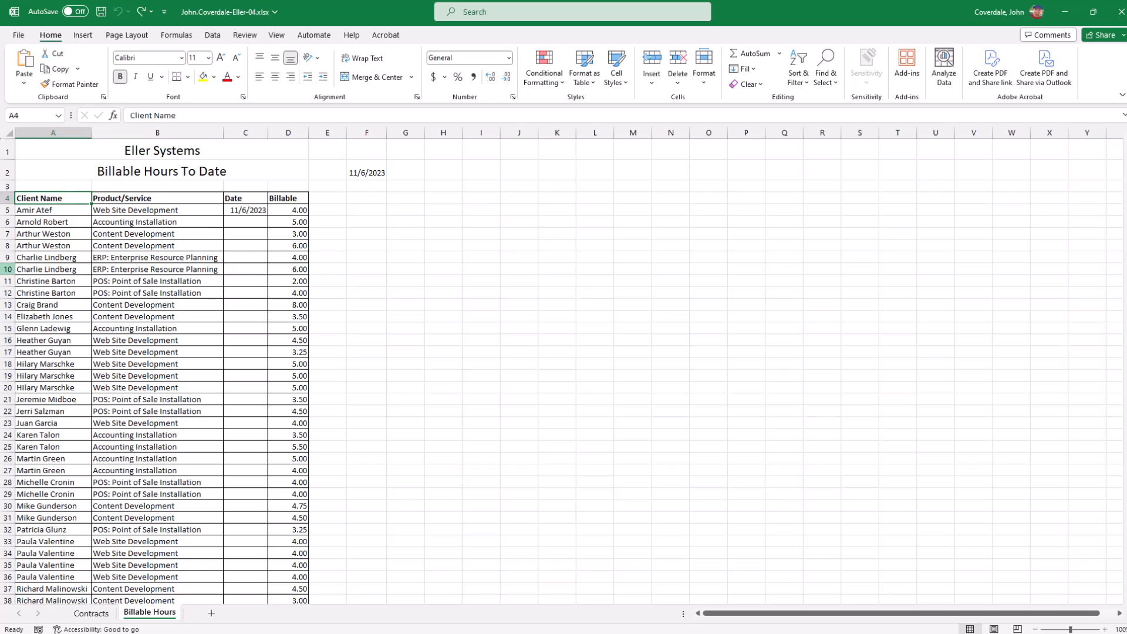
{"action": "key", "text": "alt+Tab"}
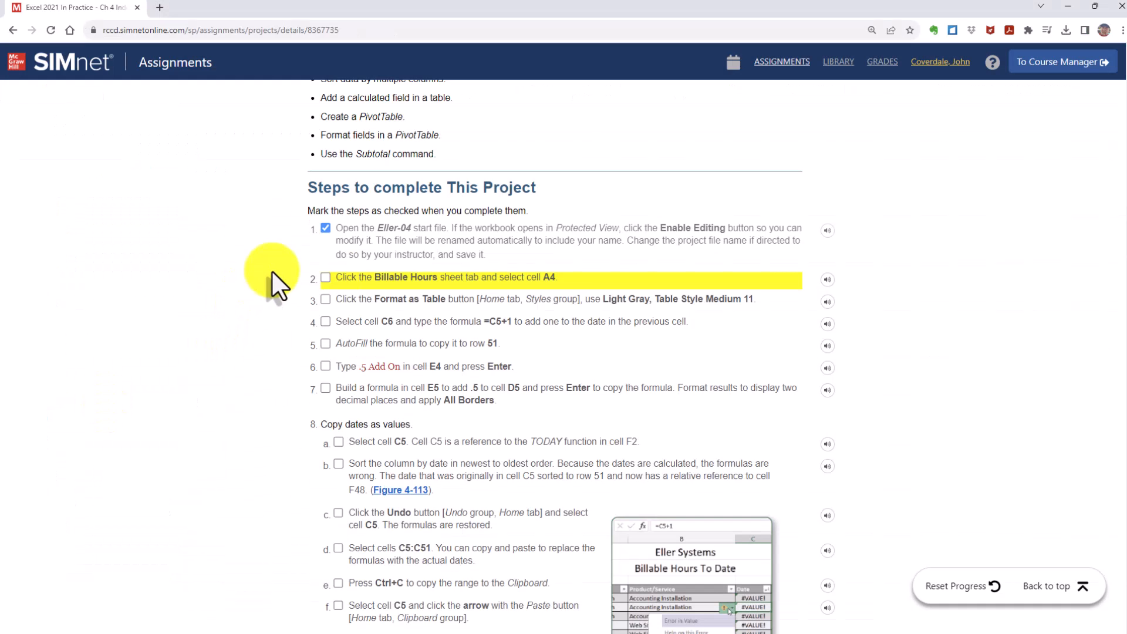
{"action": "left_click", "coordinate": [325, 277]}
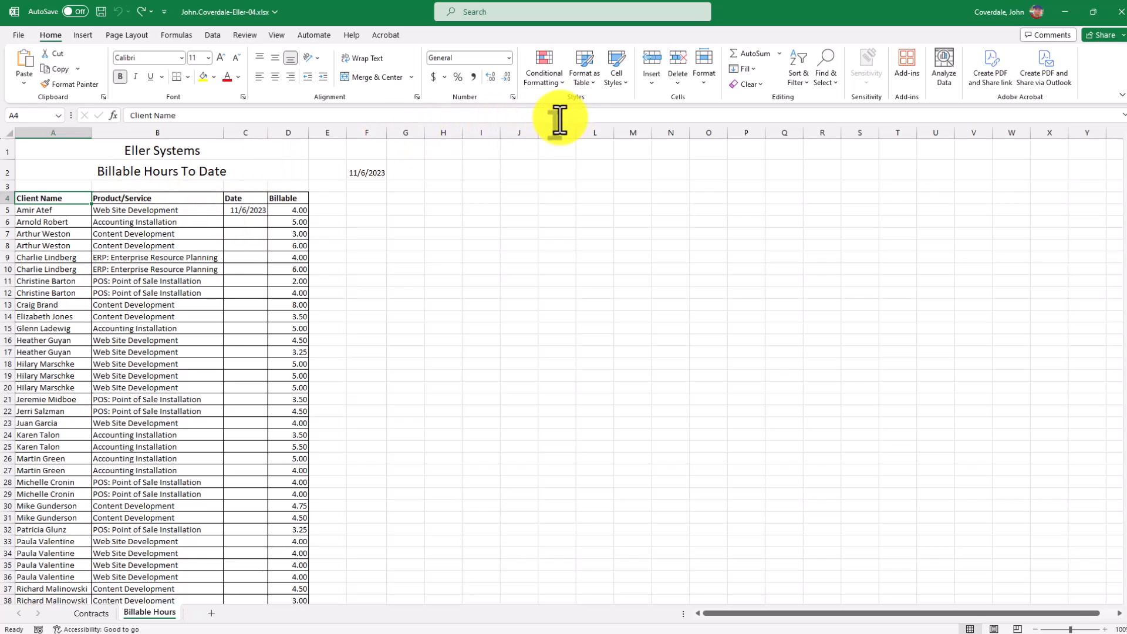
- In Excel, format range A4:D51 as a table with headers, using Light Gray, Table Style Medium 11
{"action": "left_click", "coordinate": [591, 80]}
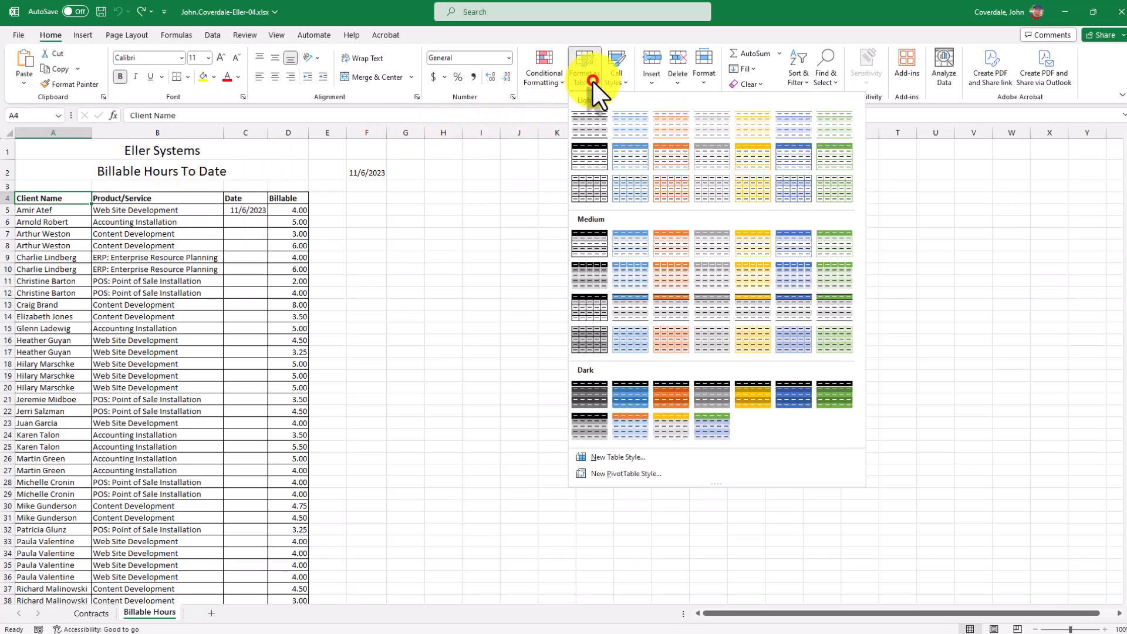
{"action": "left_click", "coordinate": [713, 276]}
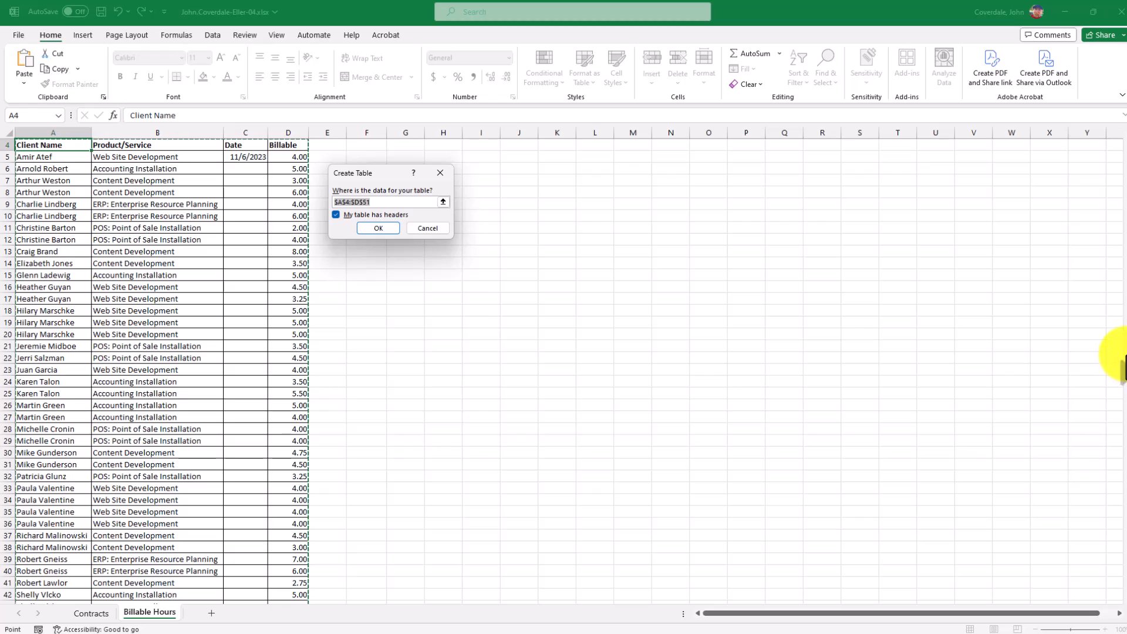
{"action": "scroll", "coordinate": [1118, 355], "scroll_direction": "up", "scroll_amount": 1}
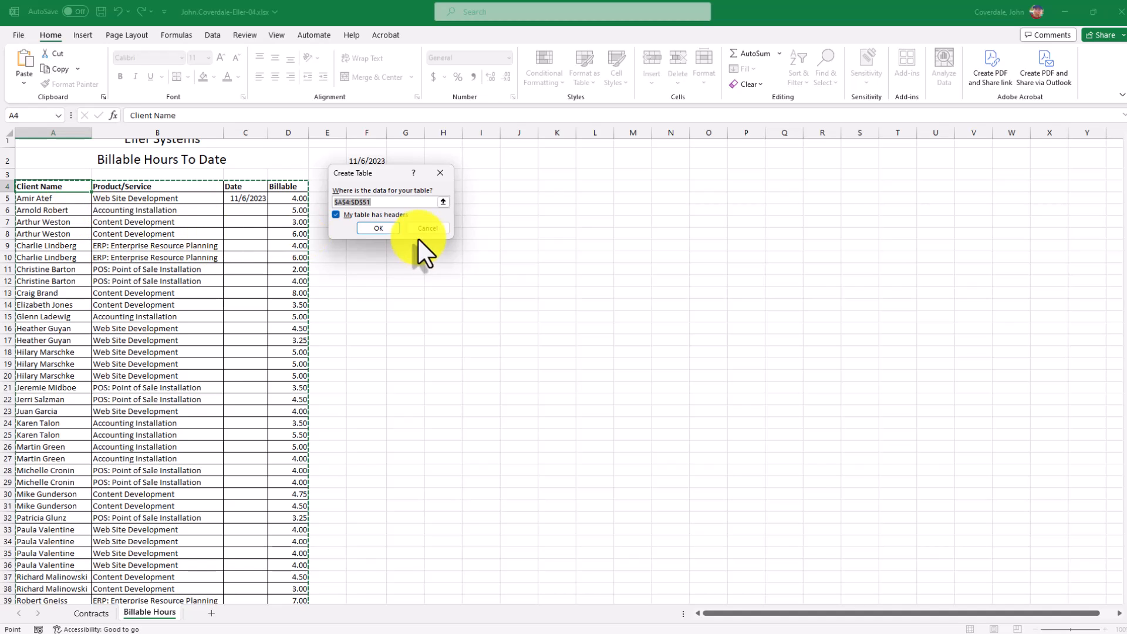
{"action": "left_click", "coordinate": [374, 226]}
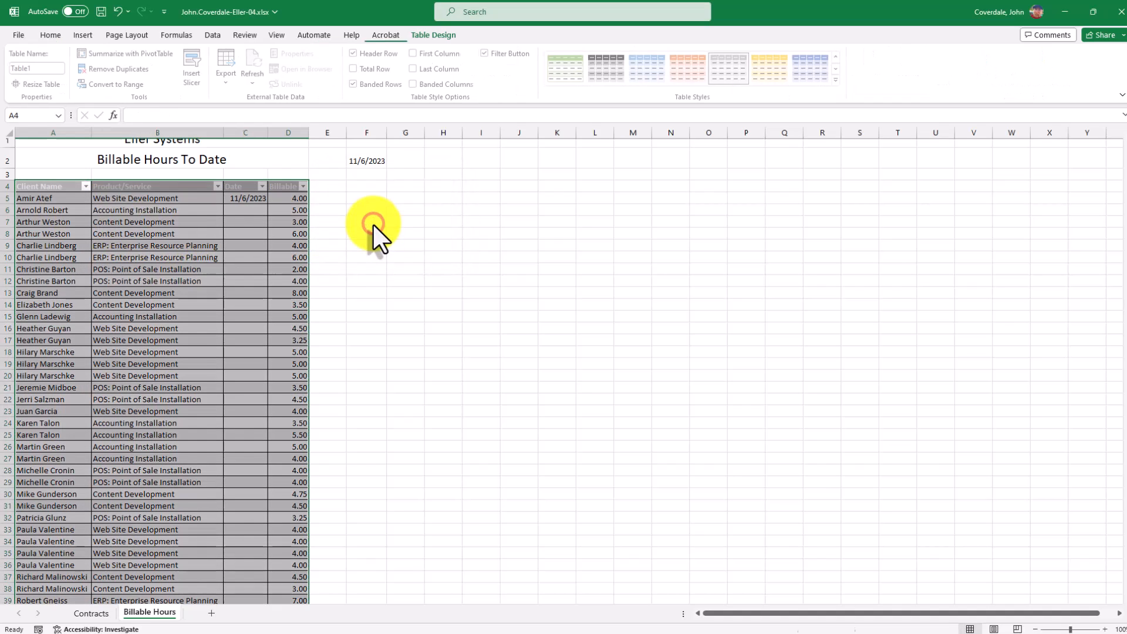
{"action": "left_click", "coordinate": [189, 234]}
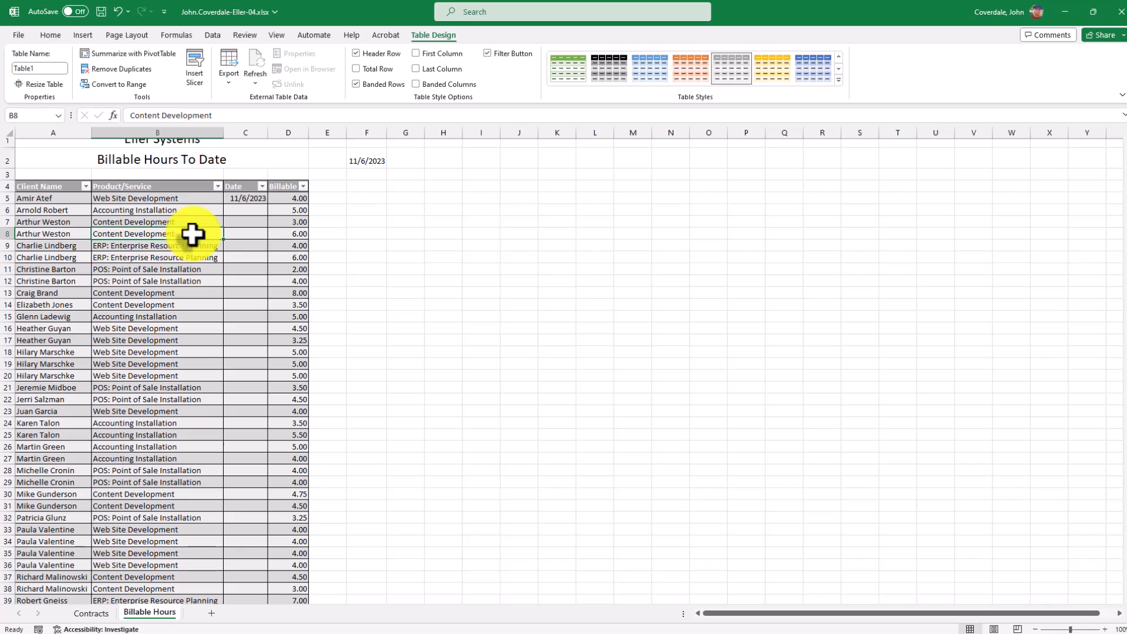
- Examine the formula in cell C5 and the date formula it references in cell F2
{"action": "left_click", "coordinate": [249, 200]}
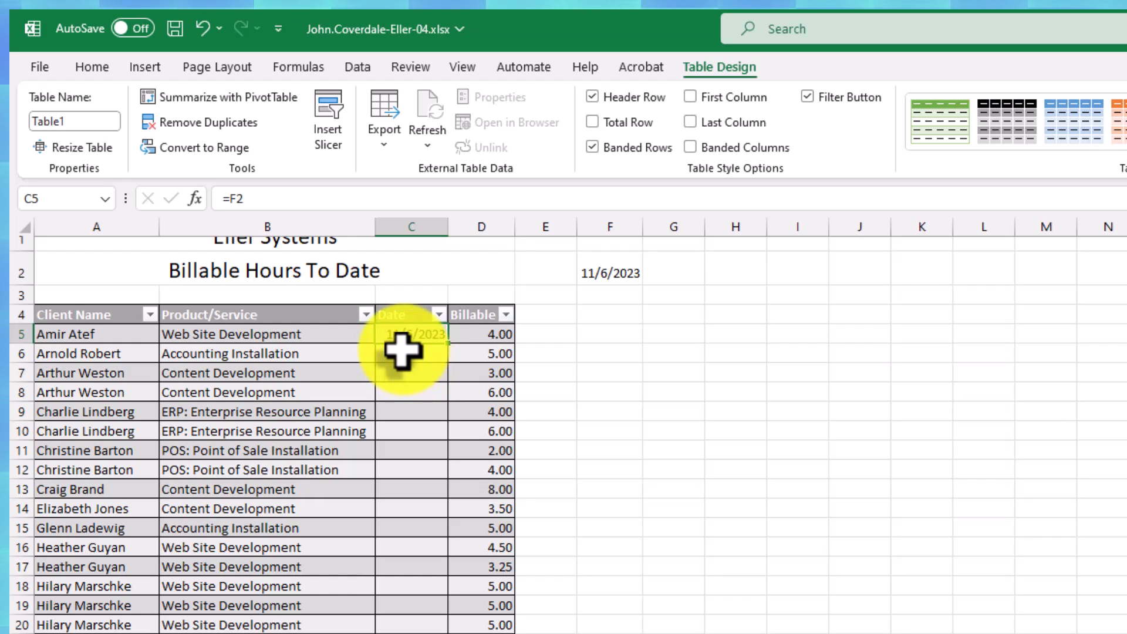
{"action": "left_click", "coordinate": [287, 196]}
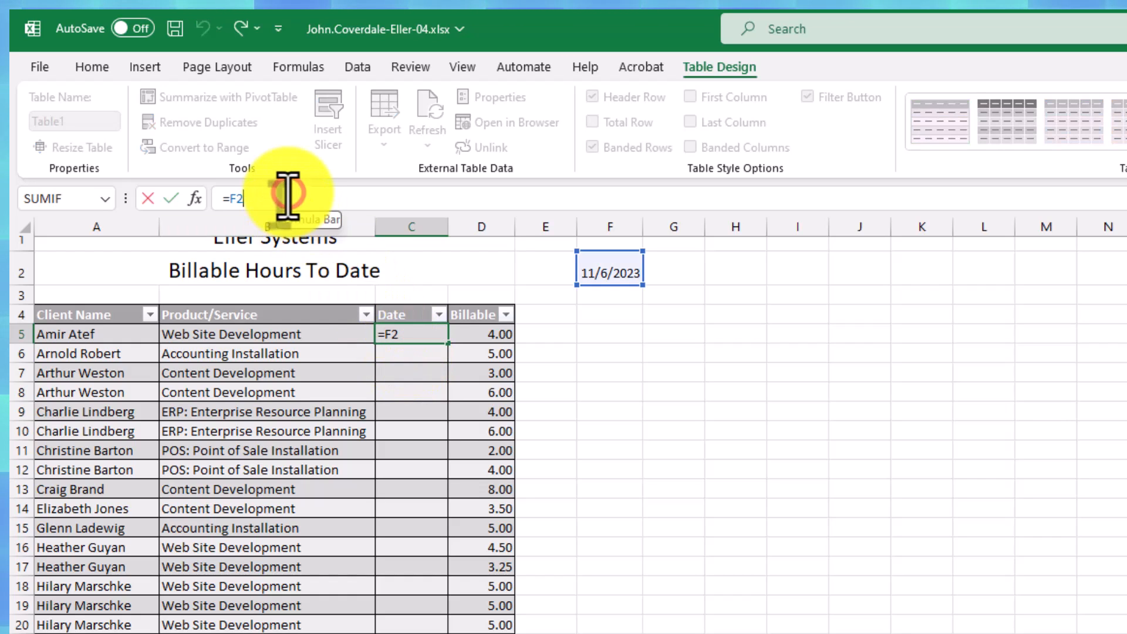
{"action": "left_click", "coordinate": [601, 272]}
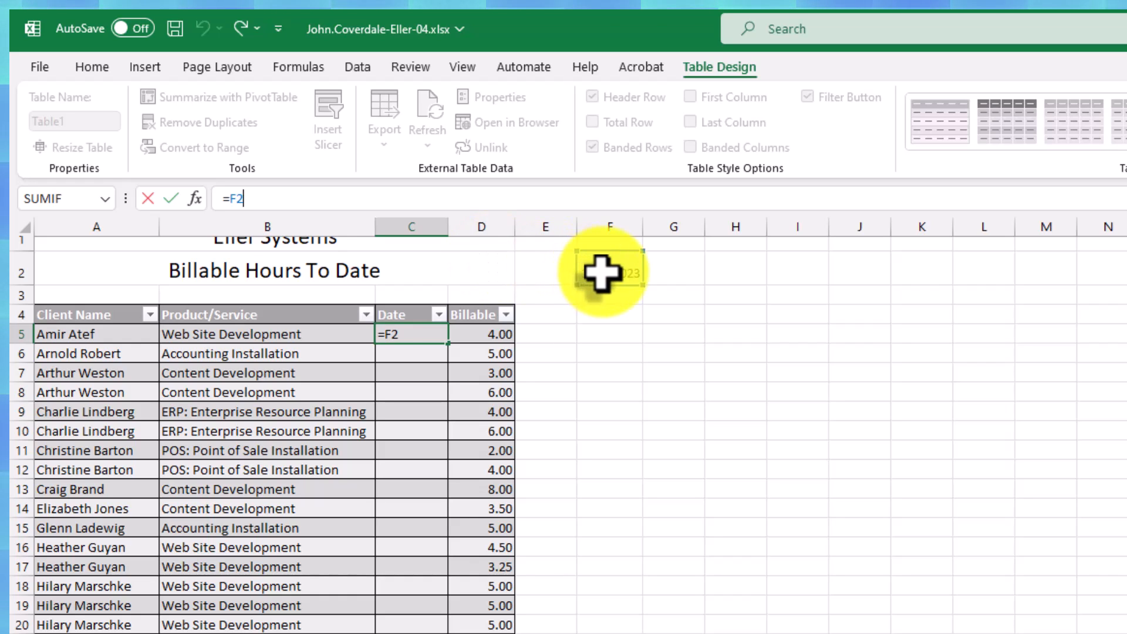
{"action": "key", "text": "ctrl+Return"}
{"action": "left_click", "coordinate": [601, 271]}
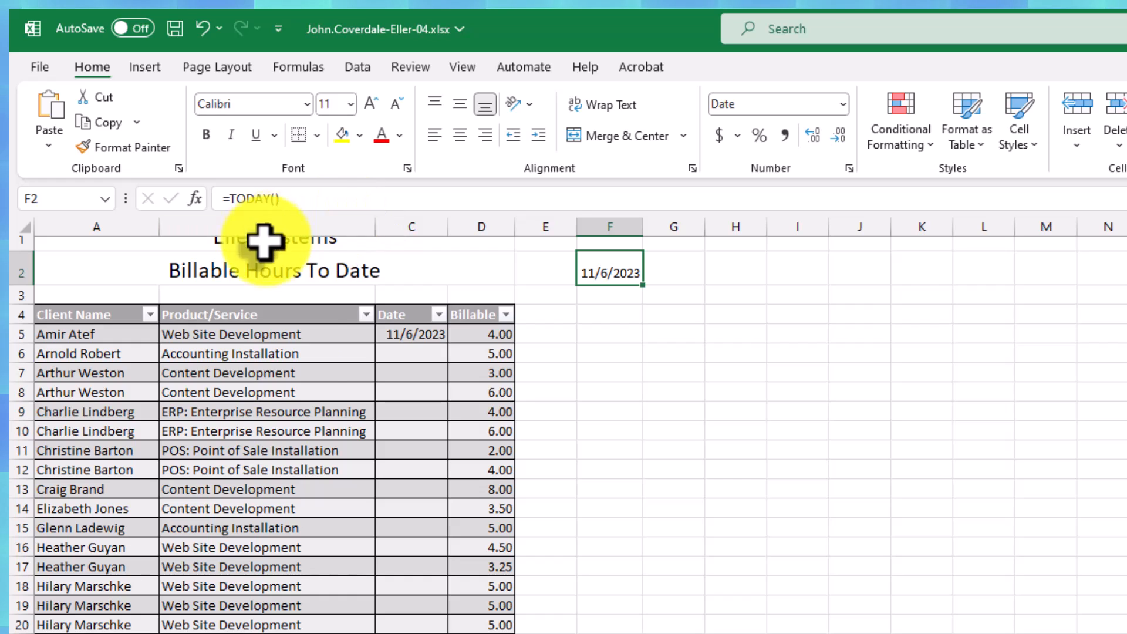
{"action": "scroll", "coordinate": [299, 355], "scroll_direction": "up", "scroll_amount": 1}
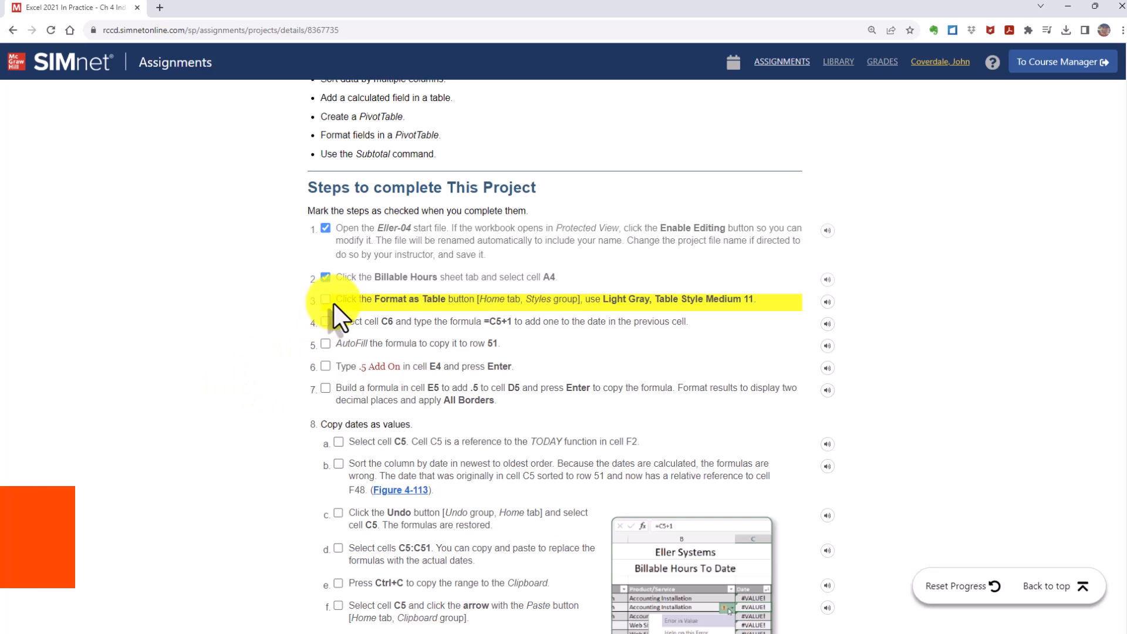
- Mark step 3 as complete in the SIMnet instructions, and in Excel enter the formula =C5+1 in cell C6
{"action": "left_click", "coordinate": [324, 299]}
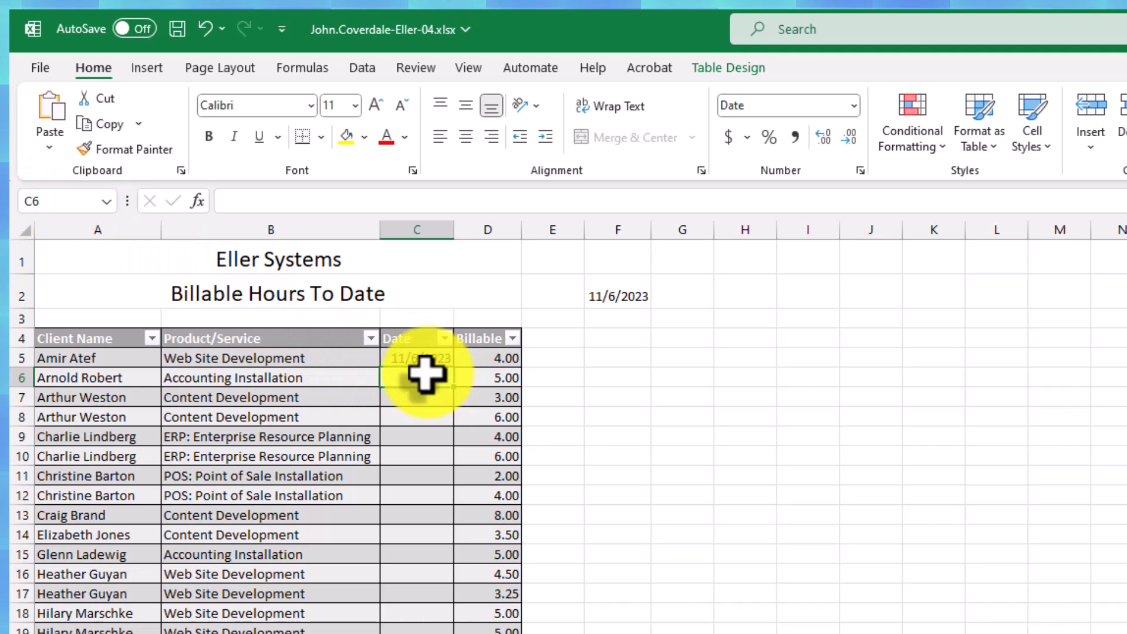
{"action": "left_click", "coordinate": [261, 201]}
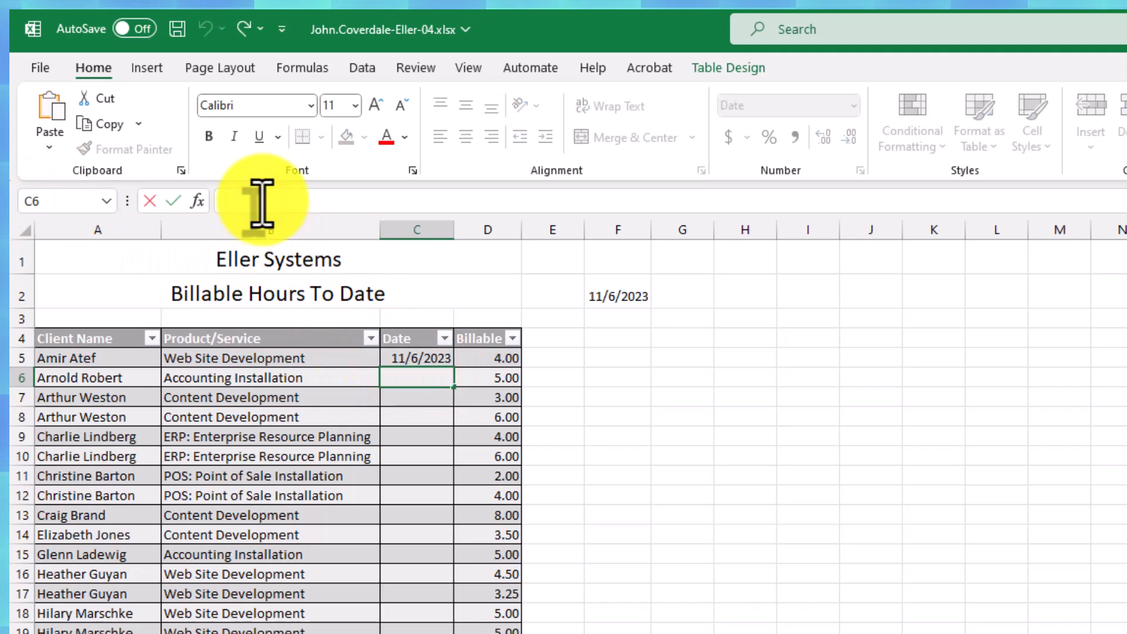
{"action": "type", "text": "="}
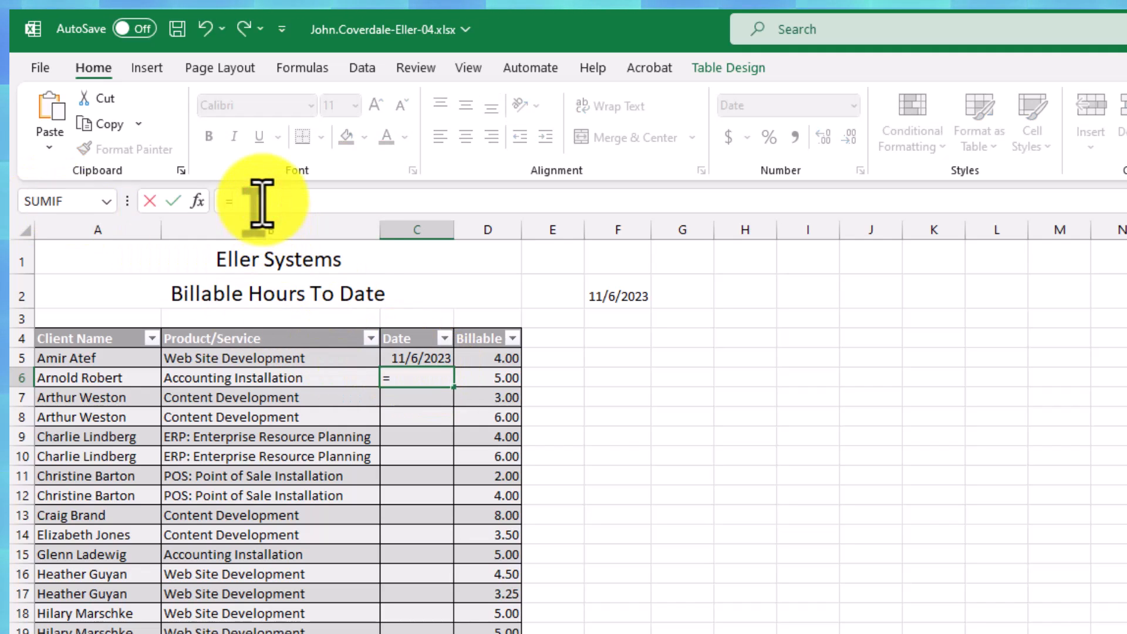
{"action": "left_click", "coordinate": [428, 357]}
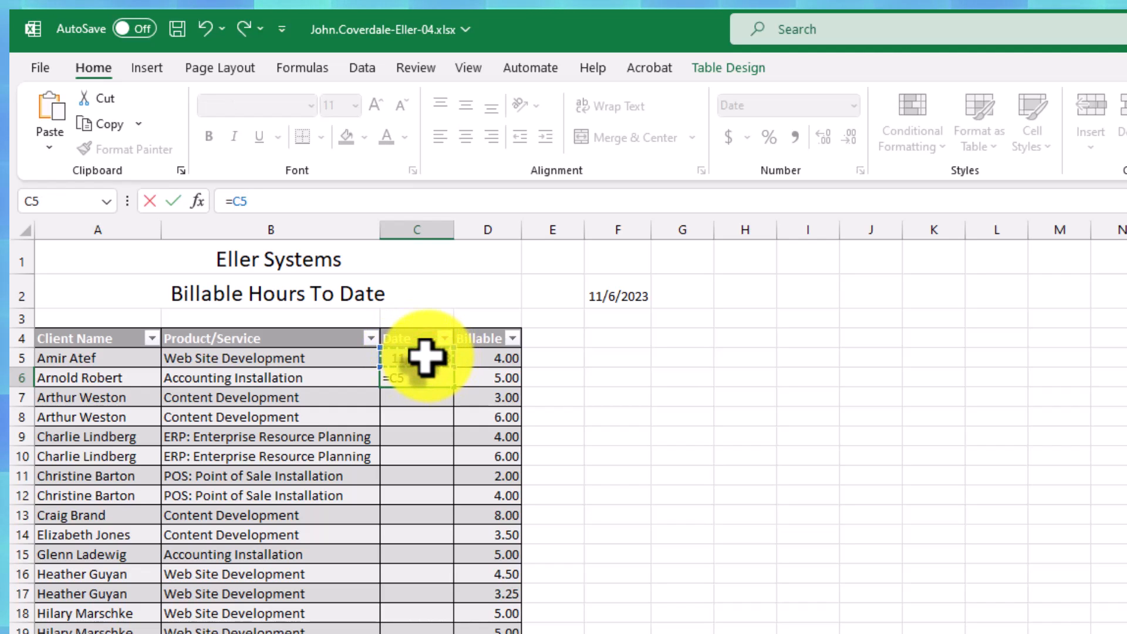
{"action": "type", "text": "+1"}
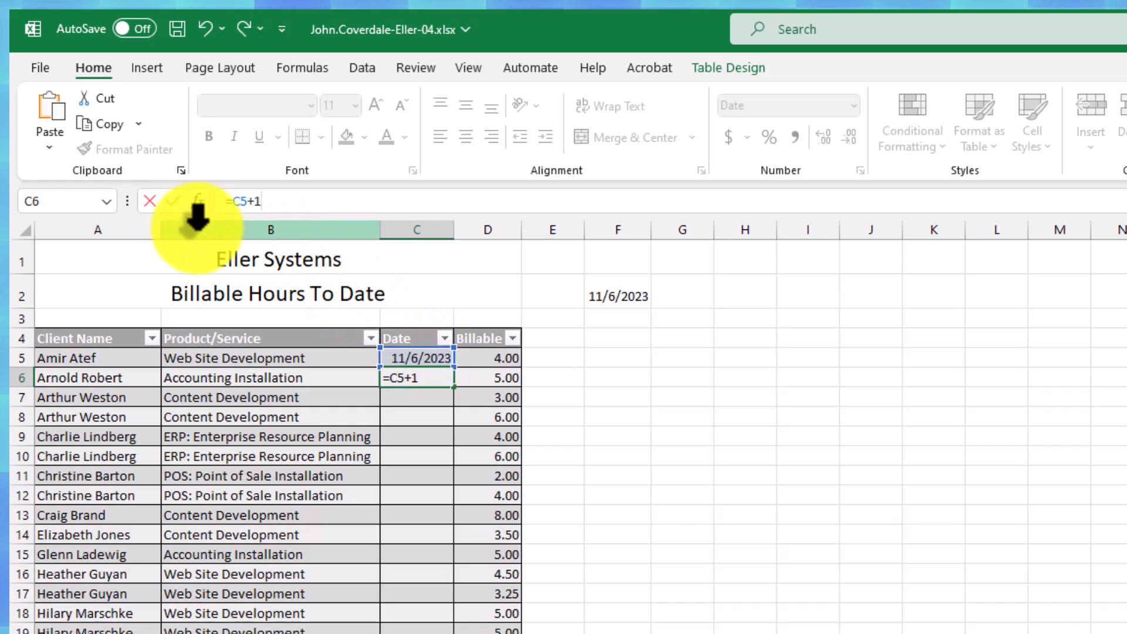
{"action": "left_click", "coordinate": [174, 201]}
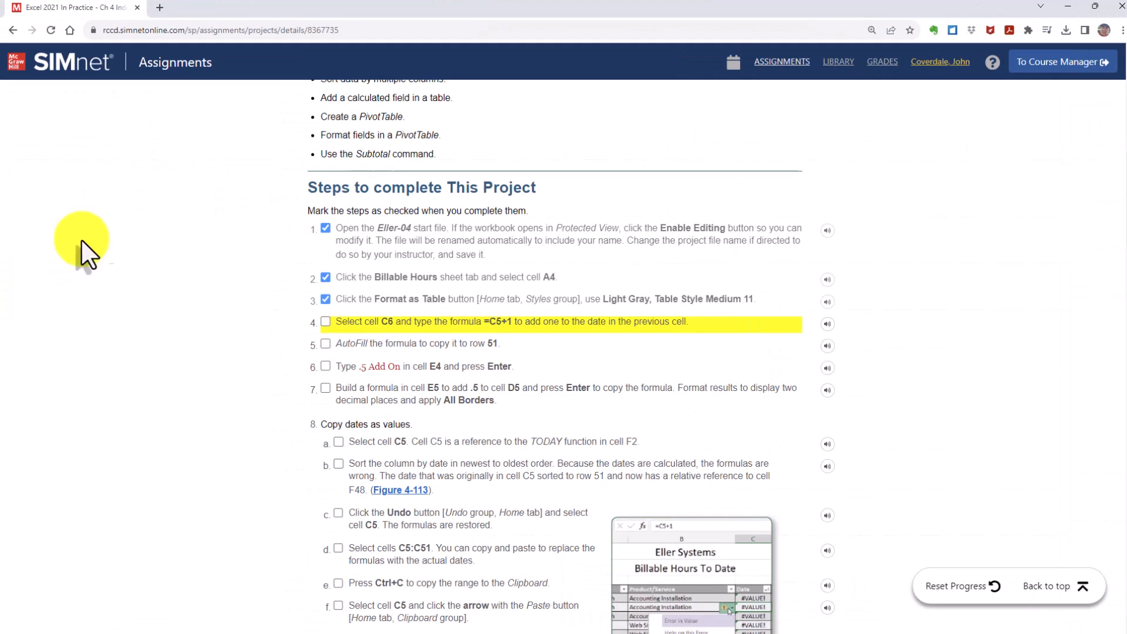
- Mark step 4 as complete in the browser, and in Excel AutoFill the formula in cell C6 down to row 51
{"action": "left_click", "coordinate": [324, 322]}
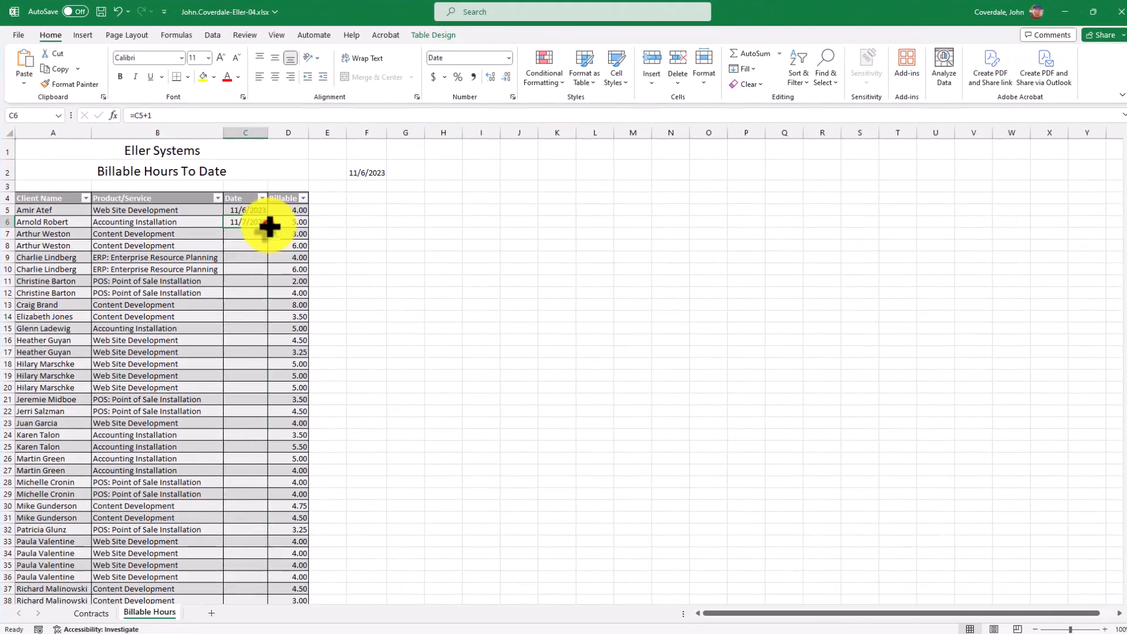
{"action": "double_click", "coordinate": [267, 227]}
{"action": "scroll", "coordinate": [243, 446], "scroll_direction": "down", "scroll_amount": 3}
{"action": "scroll", "coordinate": [243, 446], "scroll_direction": "down", "scroll_amount": 4}
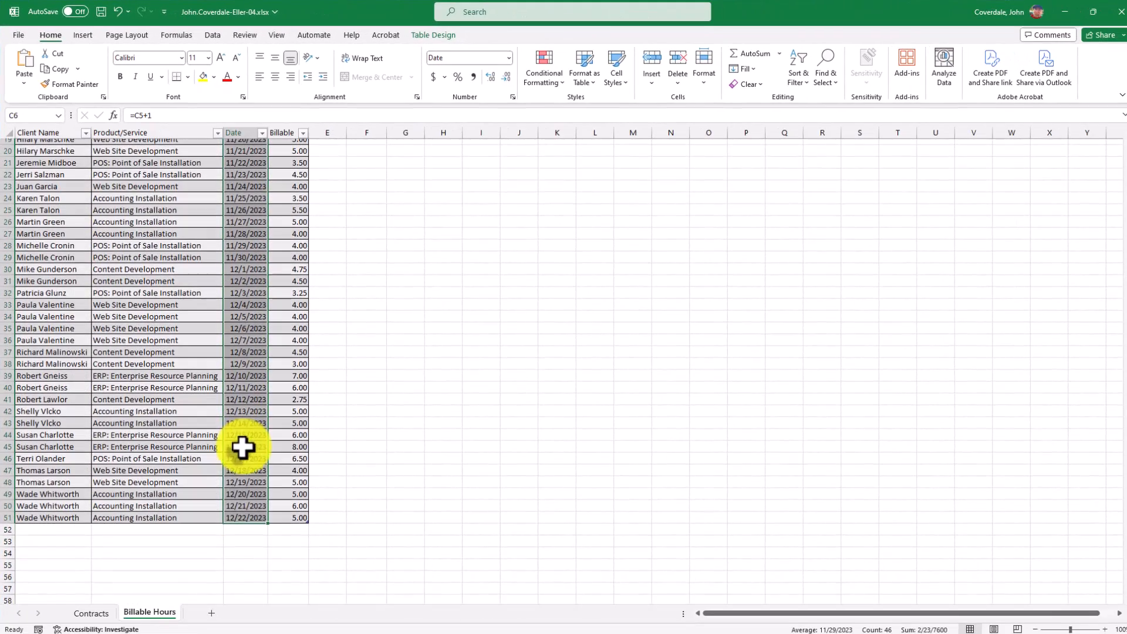
- Examine the copied date formula in cell C51 without changing it, and return to the start of the table
{"action": "left_click", "coordinate": [244, 515]}
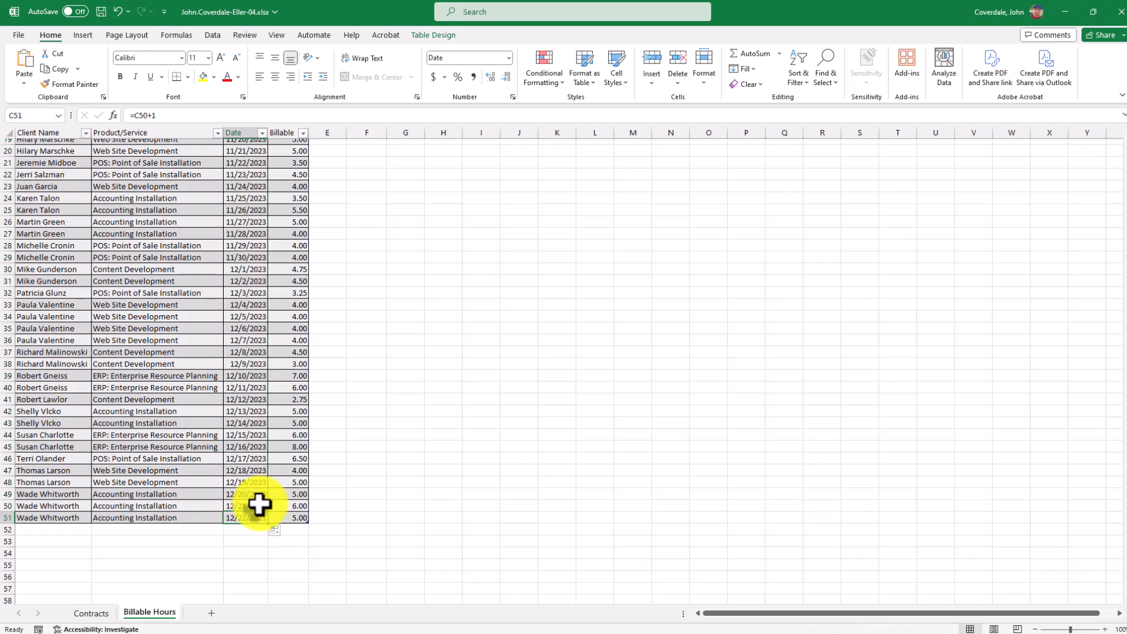
{"action": "left_click", "coordinate": [177, 116]}
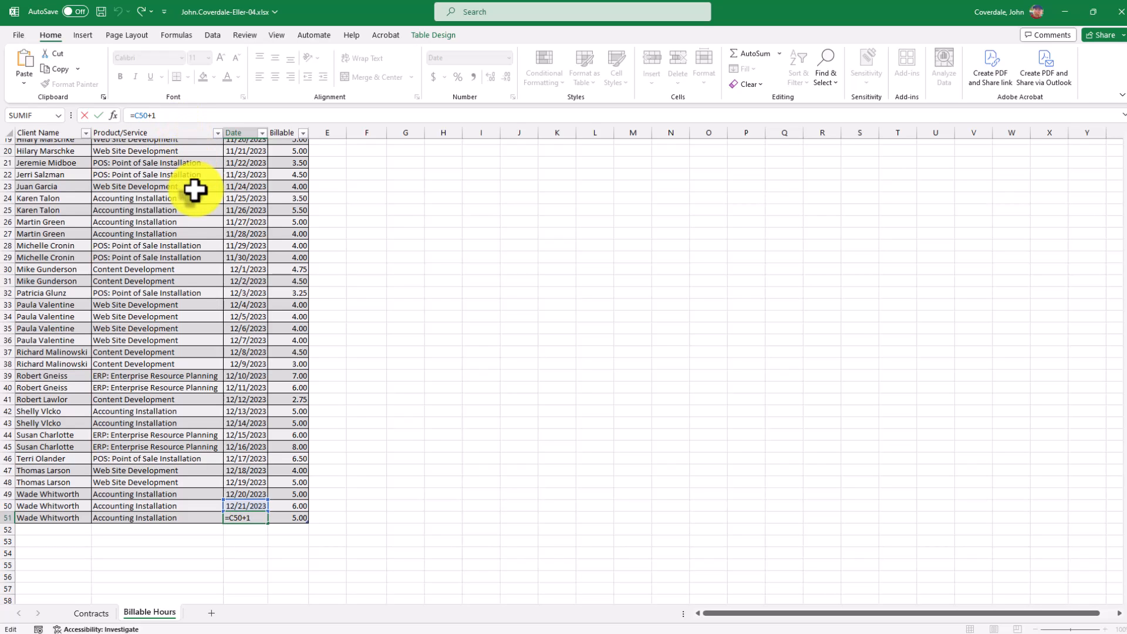
{"action": "left_click", "coordinate": [86, 115]}
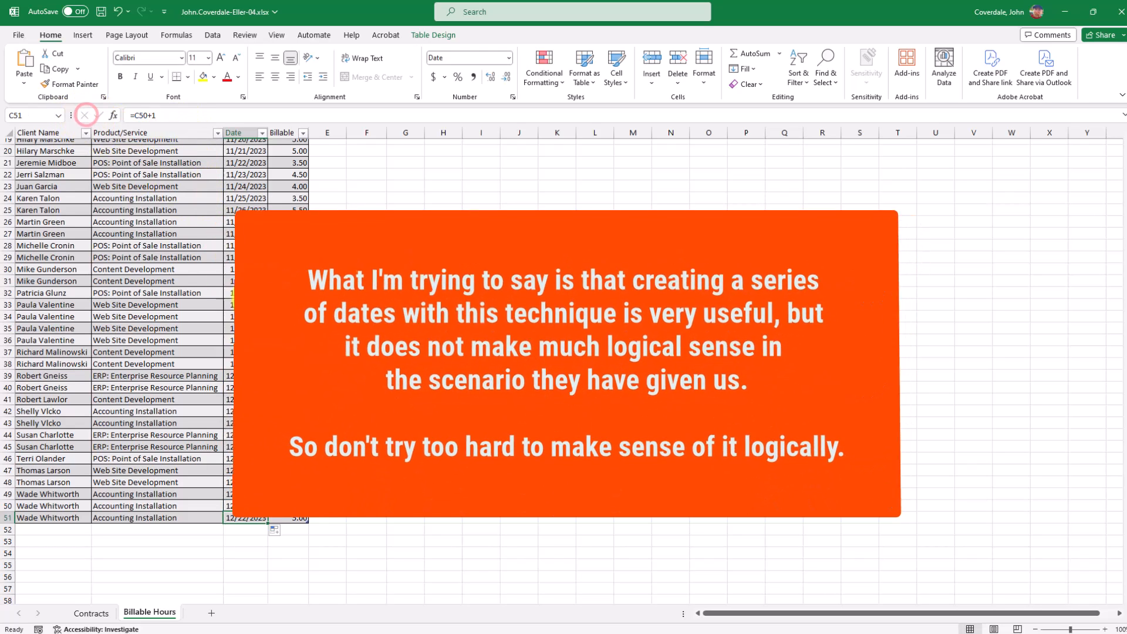
{"action": "scroll", "coordinate": [257, 300], "scroll_direction": "up", "scroll_amount": 6}
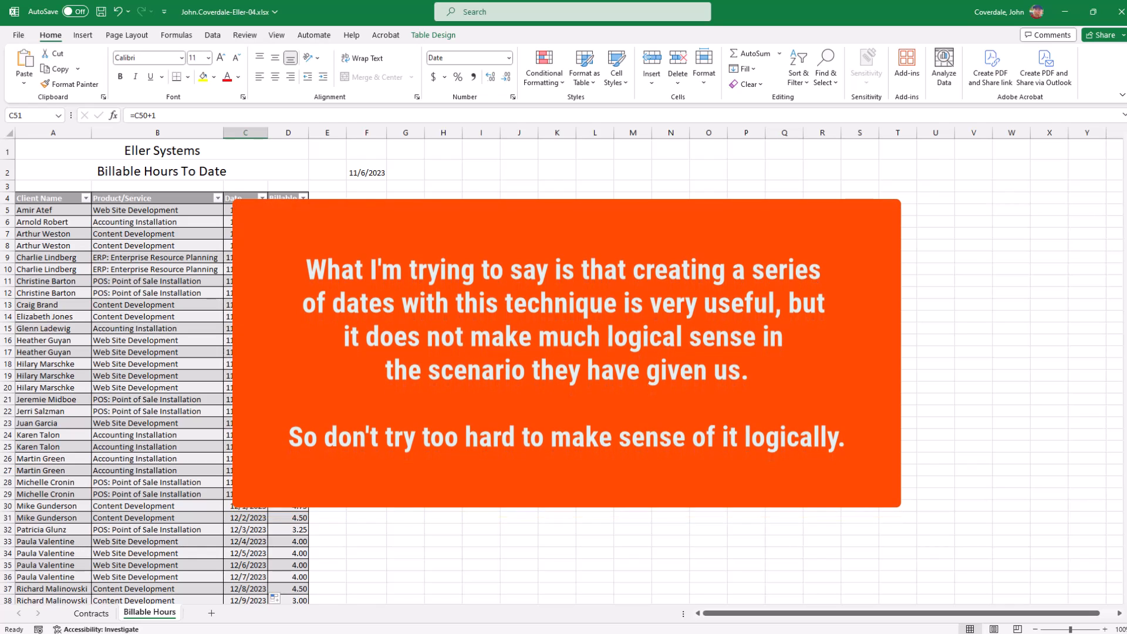
- Switch to the SIMnet instructions in the browser, mark step 5 as complete, and copy the heading text ".5 Add On" from step 6
{"action": "key", "text": "alt+Tab"}
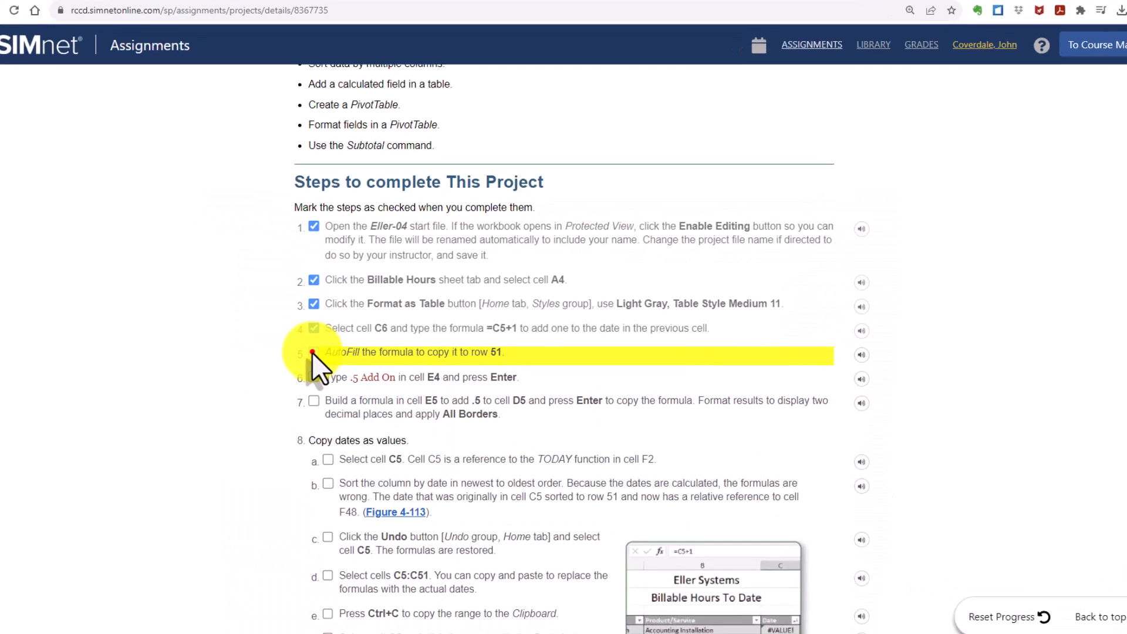
{"action": "left_click", "coordinate": [314, 351]}
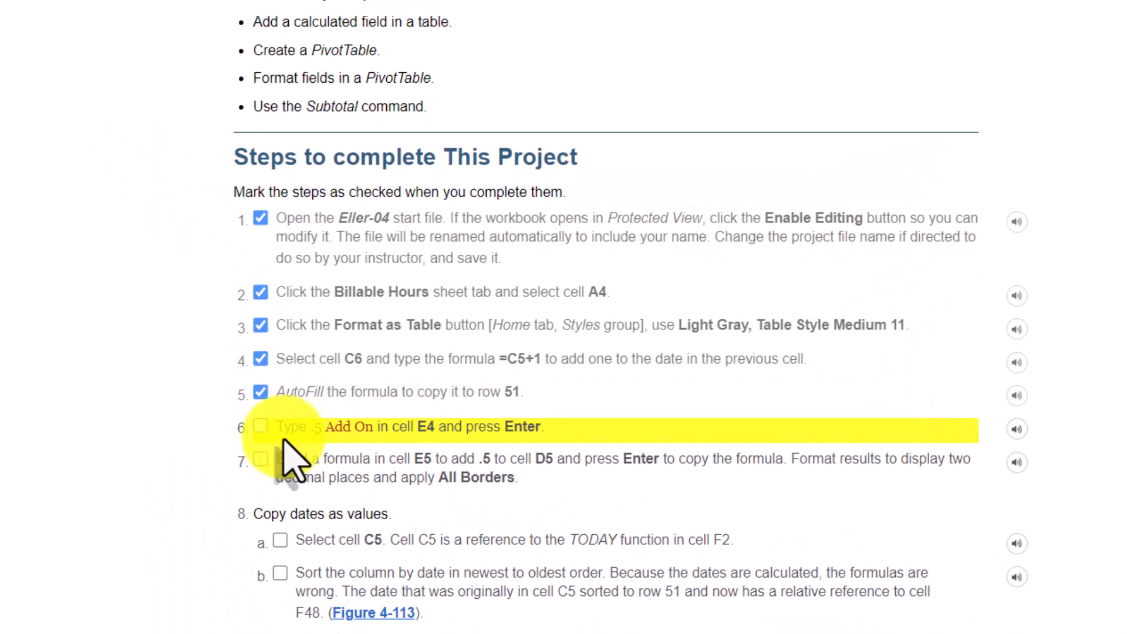
{"action": "mouse_move", "coordinate": [312, 430]}
{"action": "left_mouse_down"}
{"action": "mouse_move", "coordinate": [431, 447]}
{"action": "mouse_move", "coordinate": [326, 444]}
{"action": "left_mouse_up"}
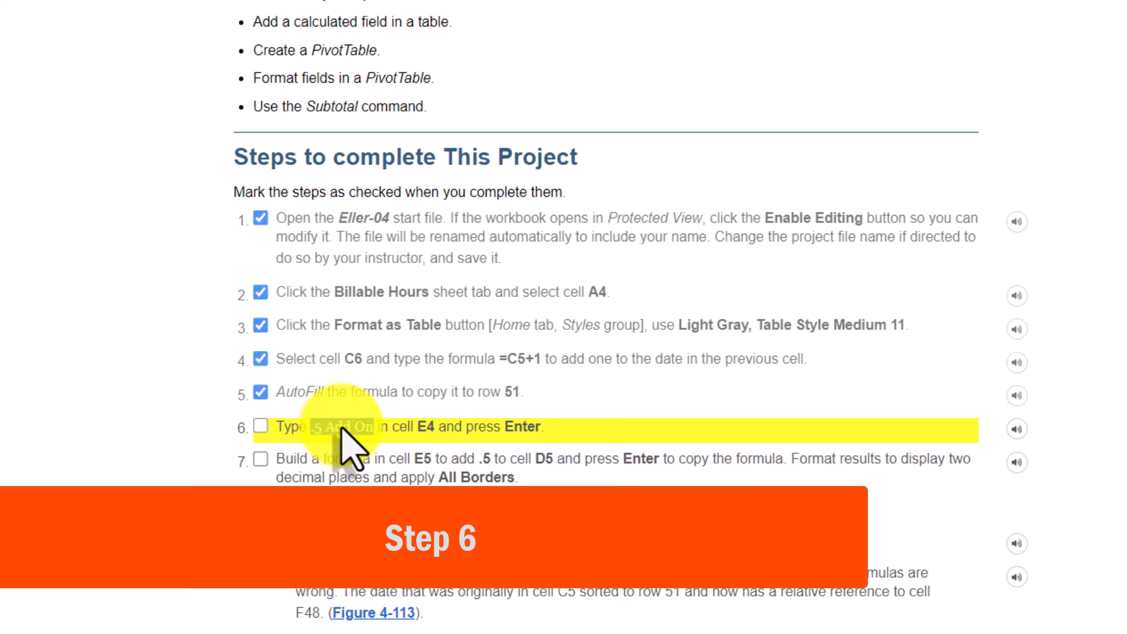
{"action": "right_click", "coordinate": [345, 429]}
{"action": "left_click", "coordinate": [376, 440]}
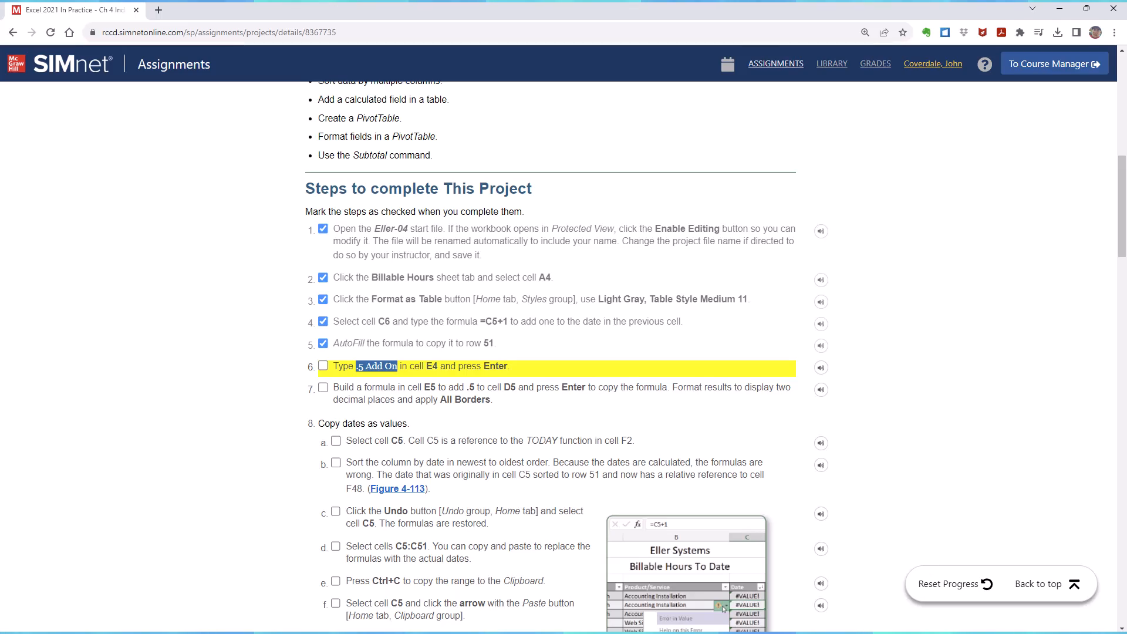
- In Excel, enter the column heading ".5 Add On" in cell E4 and widen column E to fit it
{"action": "key", "text": "alt+Tab"}
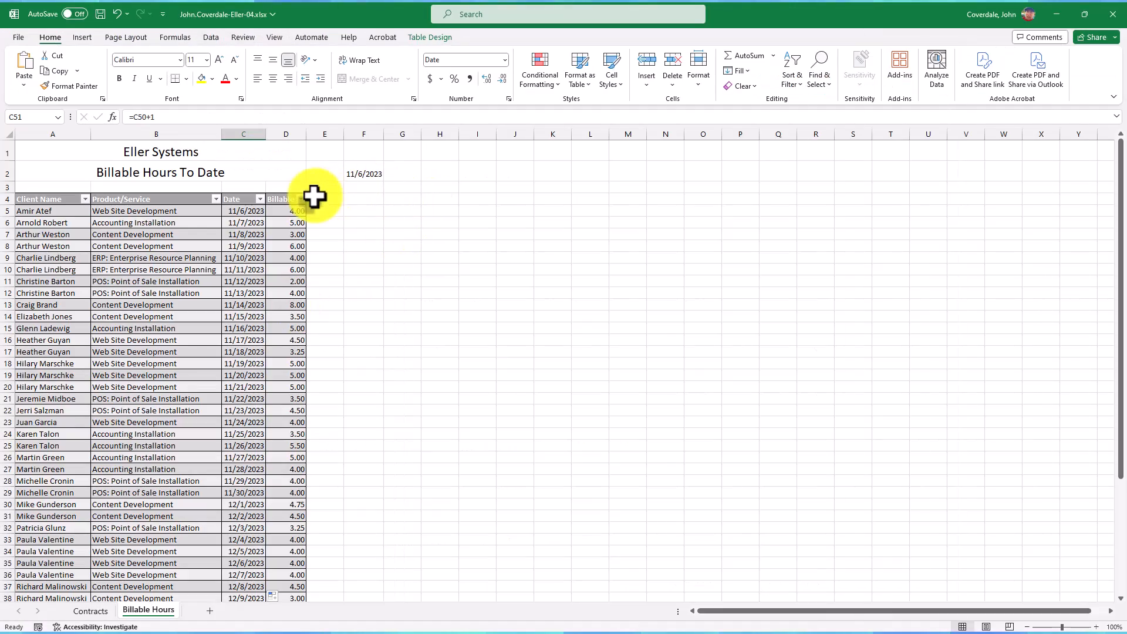
{"action": "left_click", "coordinate": [325, 199]}
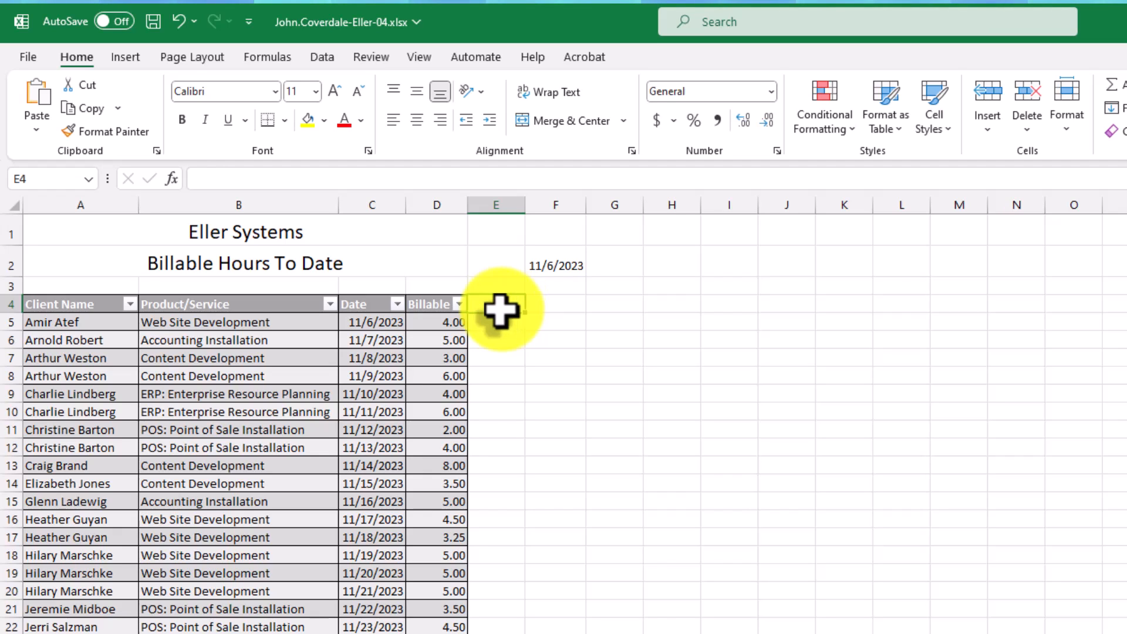
{"action": "left_click", "coordinate": [233, 178]}
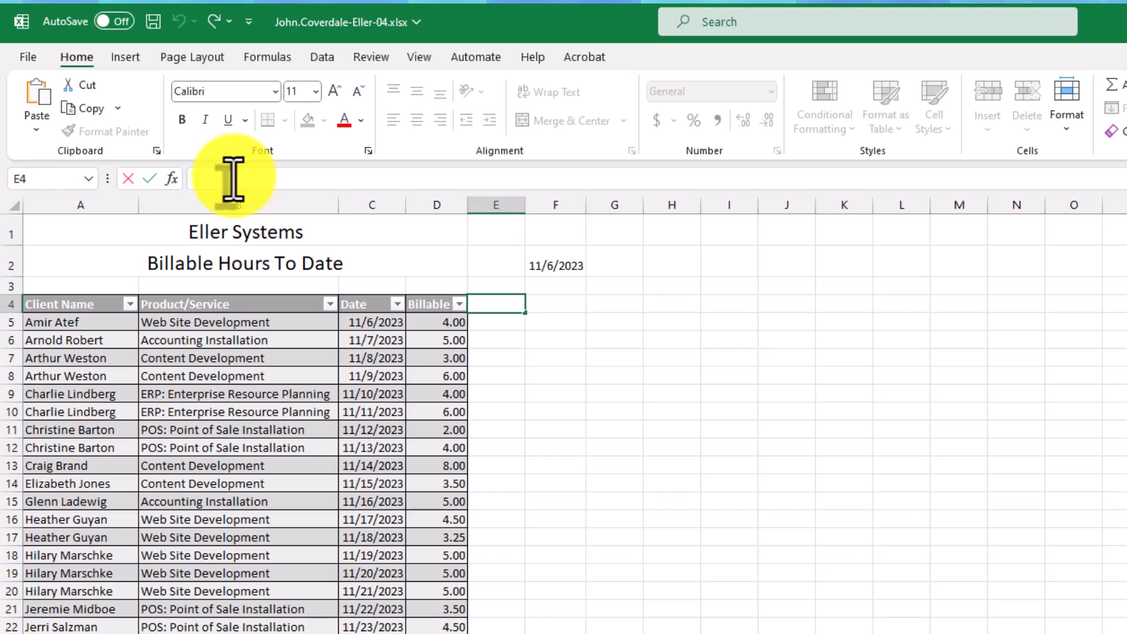
{"action": "type", "text": ".5 Add On"}
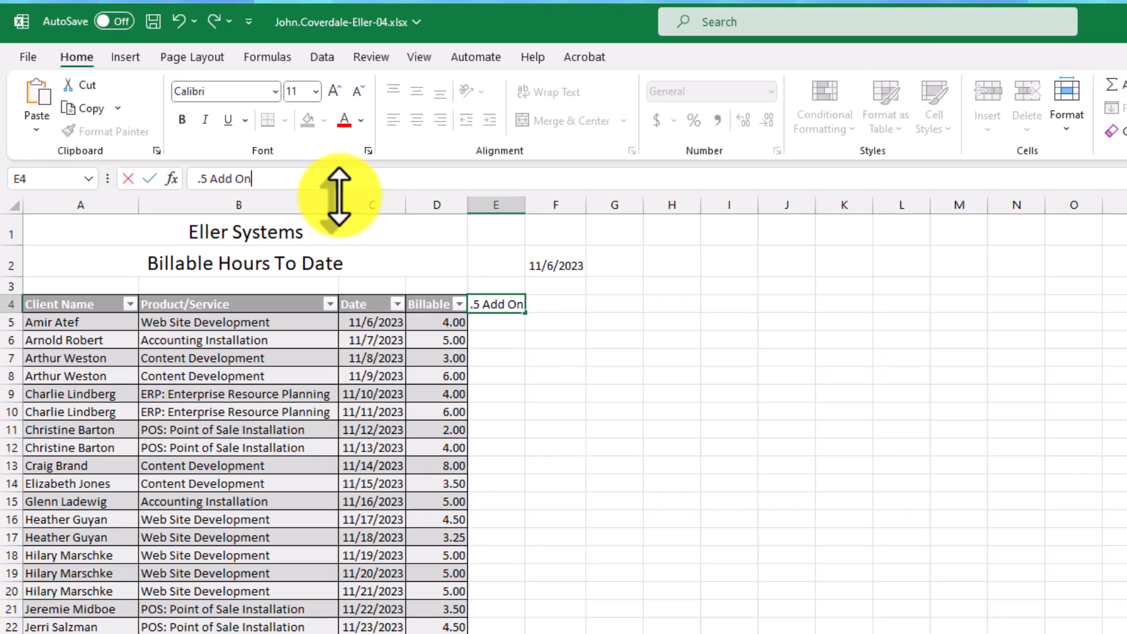
{"action": "left_click", "coordinate": [148, 180]}
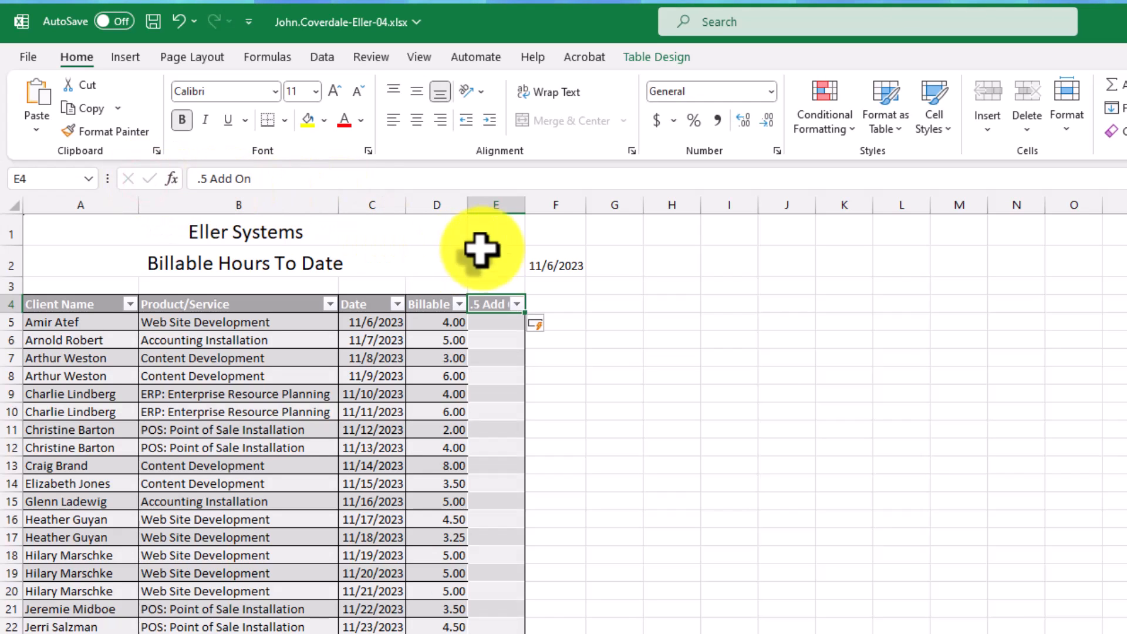
{"action": "left_click_drag", "start_coordinate": [524, 205], "coordinate": [552, 206]}
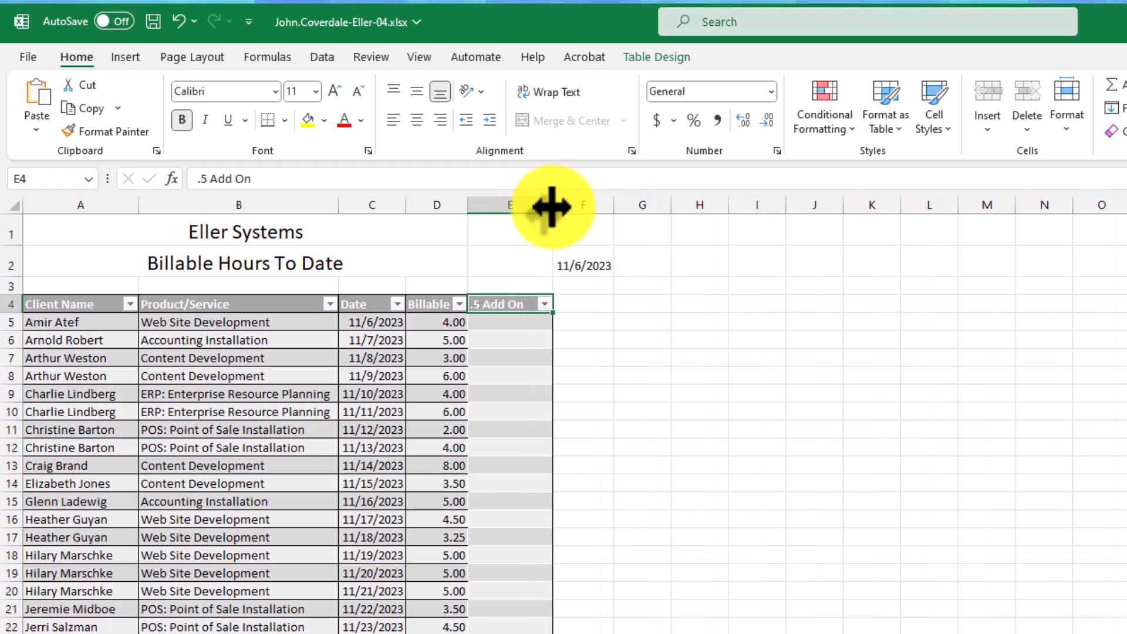
- Select cell E5, and mark step 6 as complete in the SIMnet instructions in the browser
{"action": "left_click", "coordinate": [432, 324]}
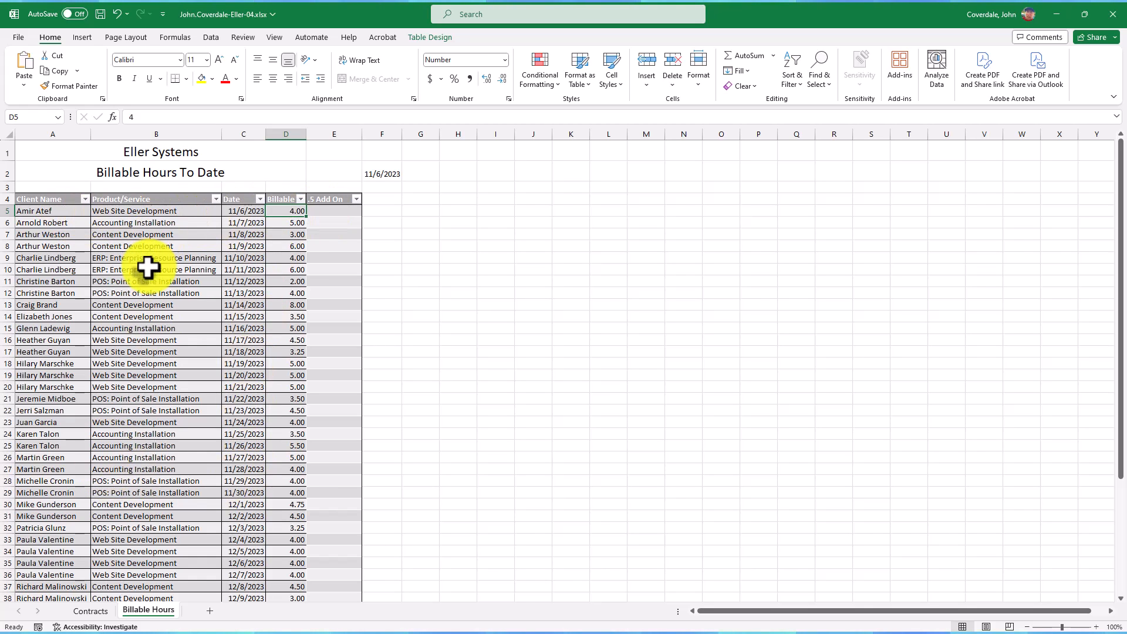
{"action": "left_click", "coordinate": [328, 211]}
{"action": "mouse_move", "coordinate": [328, 212]}
{"action": "left_mouse_down"}
{"action": "mouse_move", "coordinate": [326, 260]}
{"action": "mouse_move", "coordinate": [337, 213]}
{"action": "left_mouse_up"}
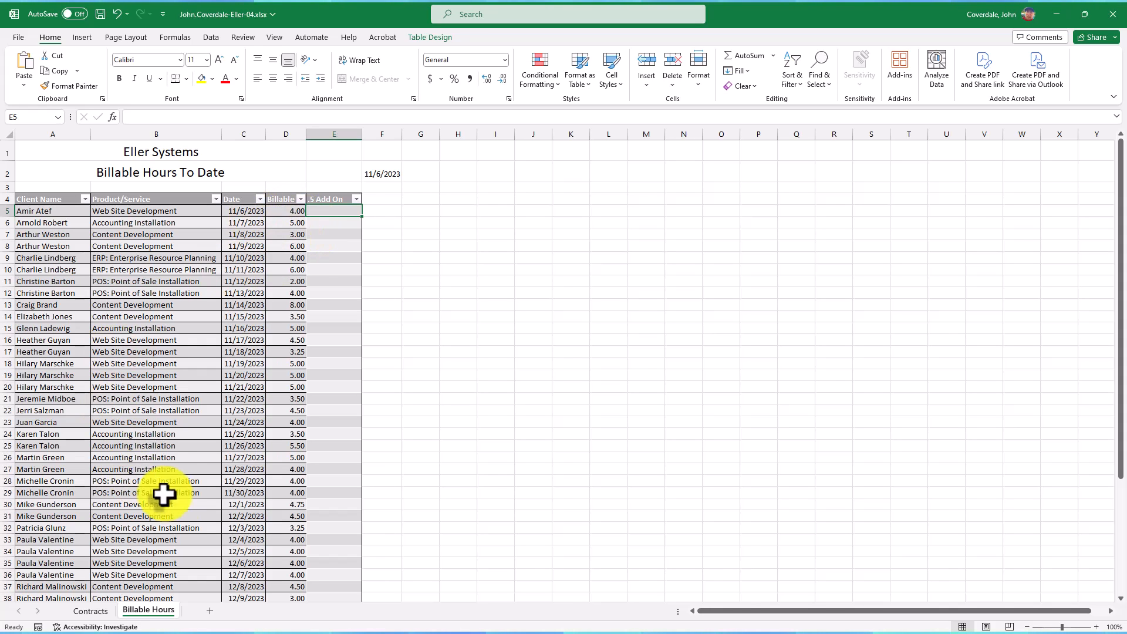
{"action": "key", "text": "alt+Tab"}
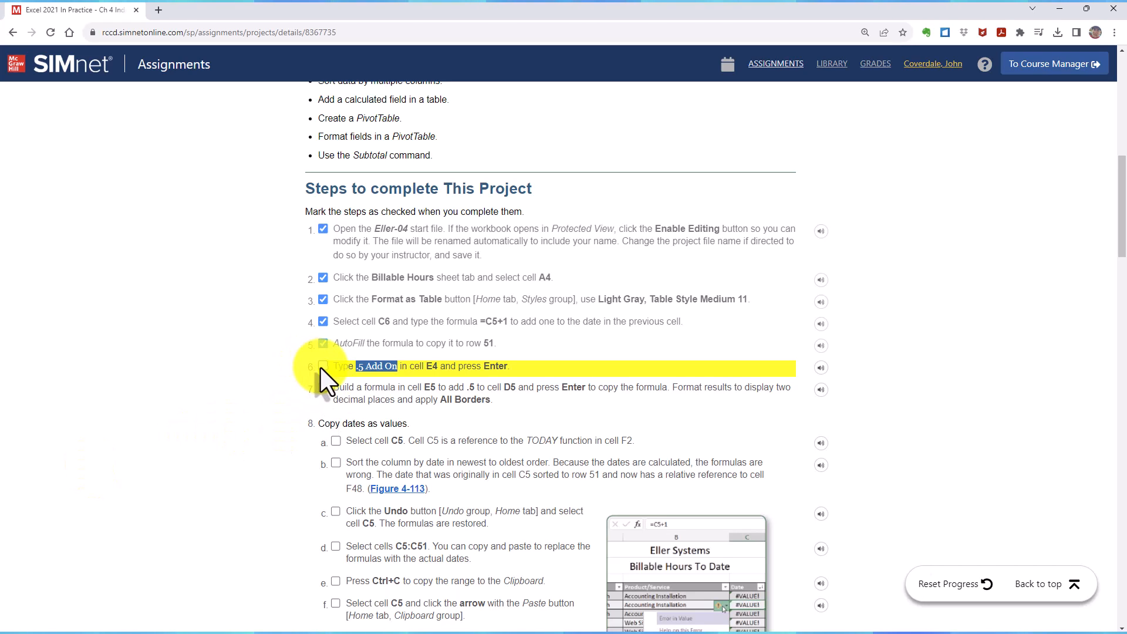
{"action": "left_click", "coordinate": [323, 366]}
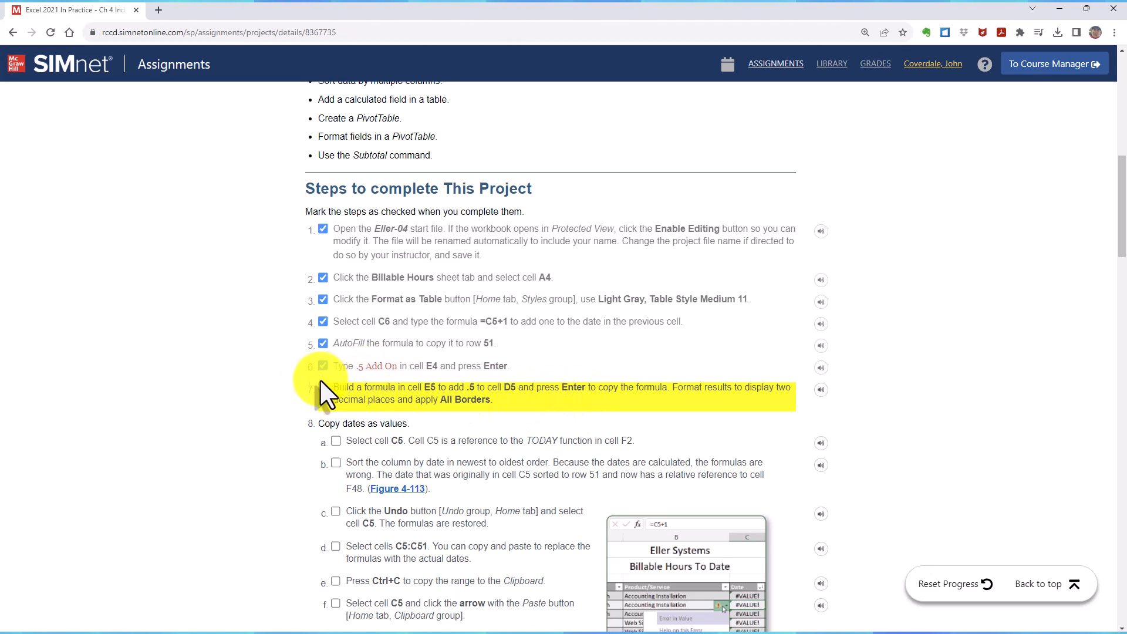
- In Excel, enter a formula in cell E5 that adds .5 to the Billable value in D5, filling the table column
{"action": "left_click_drag", "start_coordinate": [336, 389], "coordinate": [664, 393]}
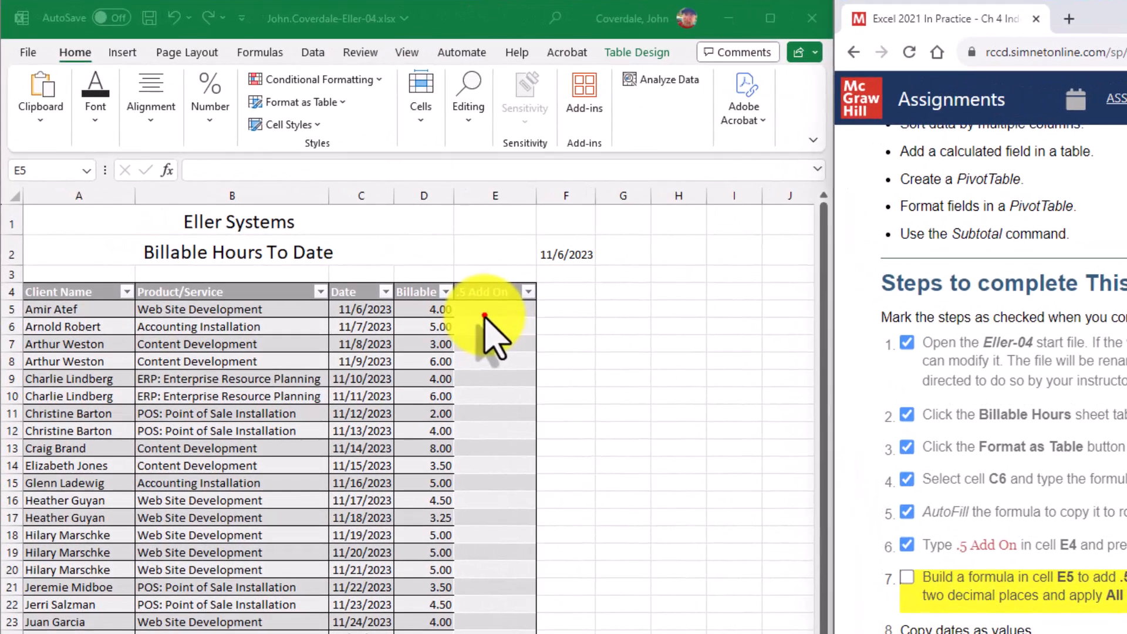
{"action": "left_click", "coordinate": [491, 311]}
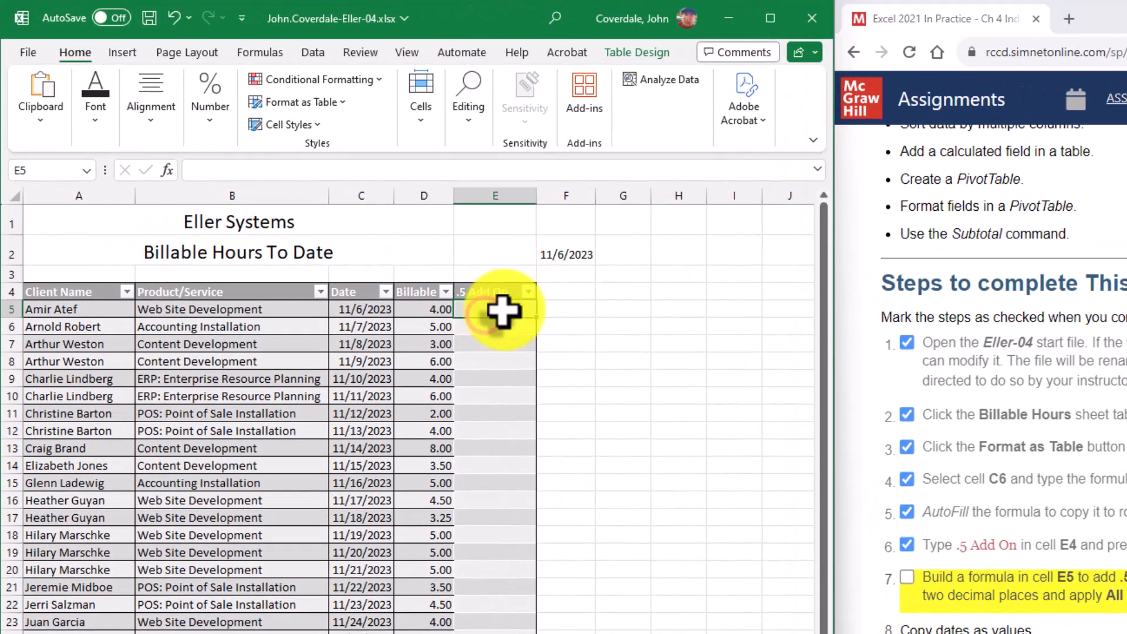
{"action": "left_click", "coordinate": [270, 170]}
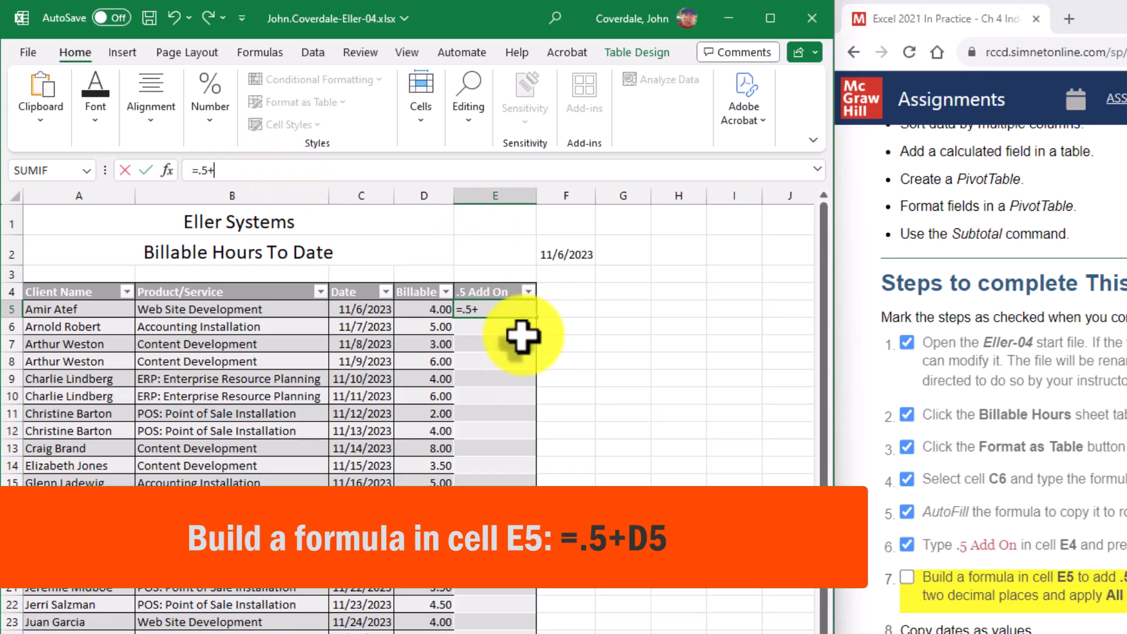
{"action": "left_click", "coordinate": [407, 312]}
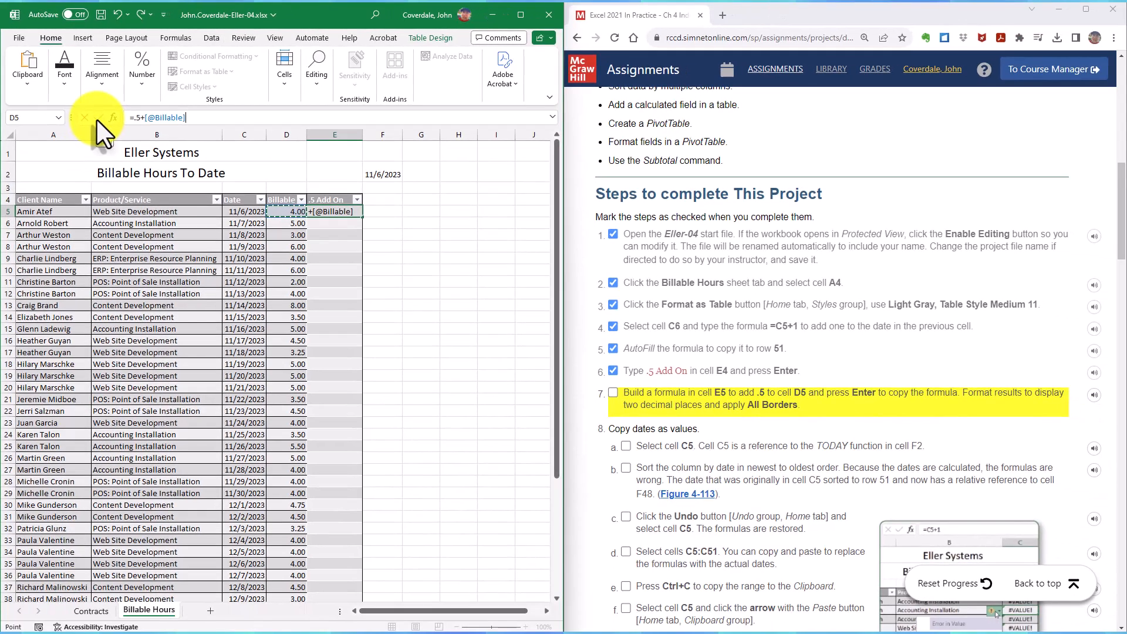
{"action": "left_click", "coordinate": [98, 117]}
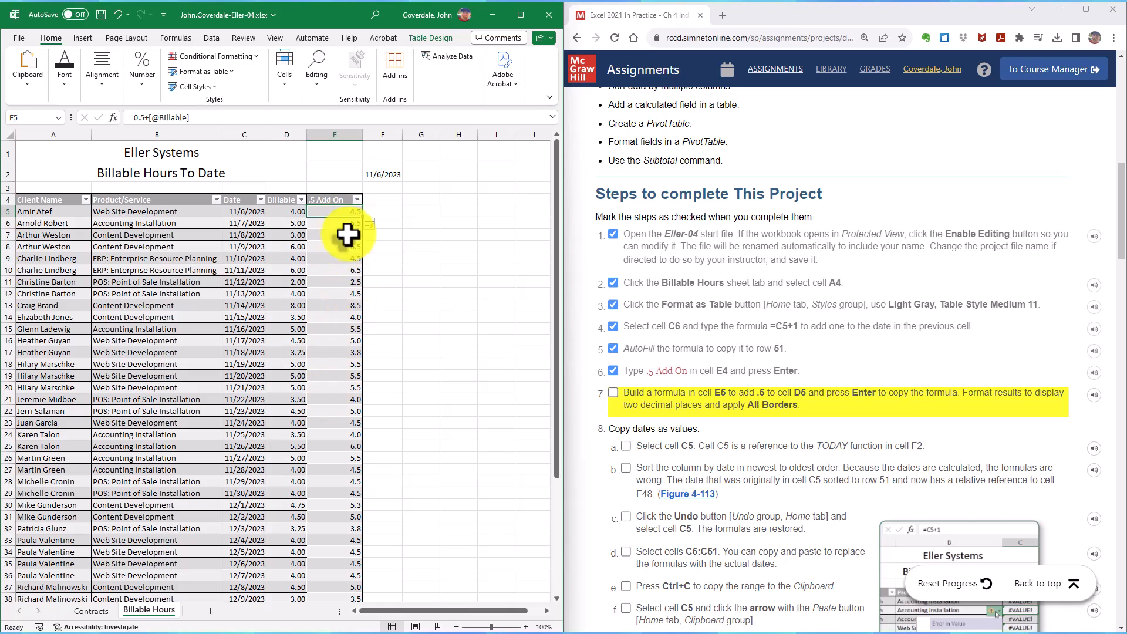
- Check the .5 Add On column down to row 51, and examine the copied formula in cell E6
{"action": "scroll", "coordinate": [332, 440], "scroll_direction": "down", "scroll_amount": 6}
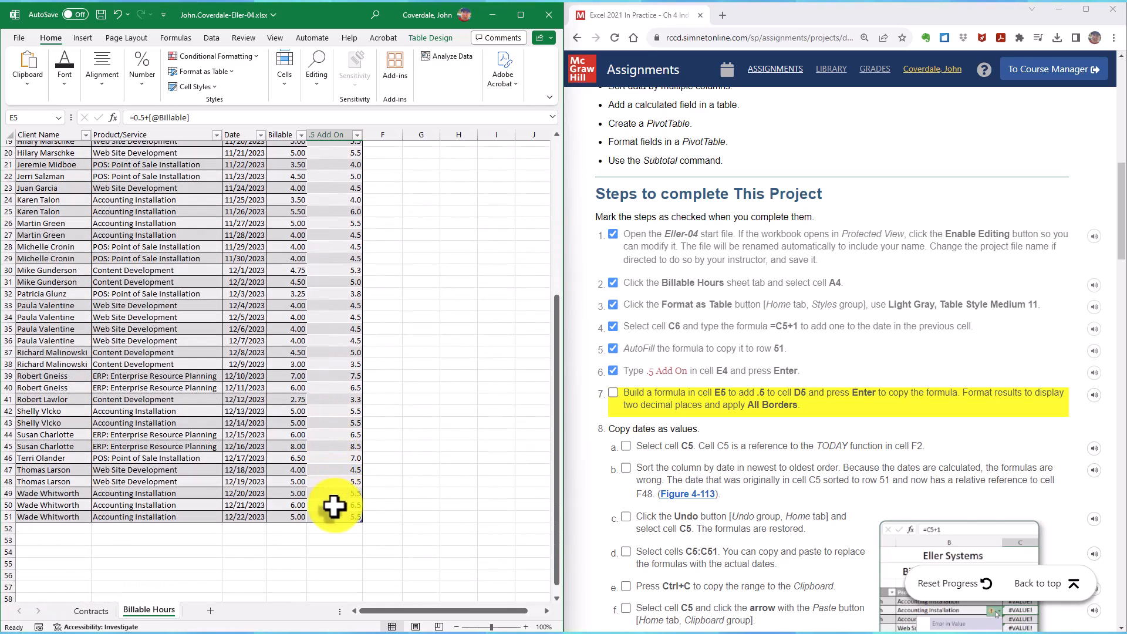
{"action": "scroll", "coordinate": [342, 453], "scroll_direction": "up", "scroll_amount": 6}
{"action": "left_click", "coordinate": [328, 223]}
{"action": "key", "text": "F2"}
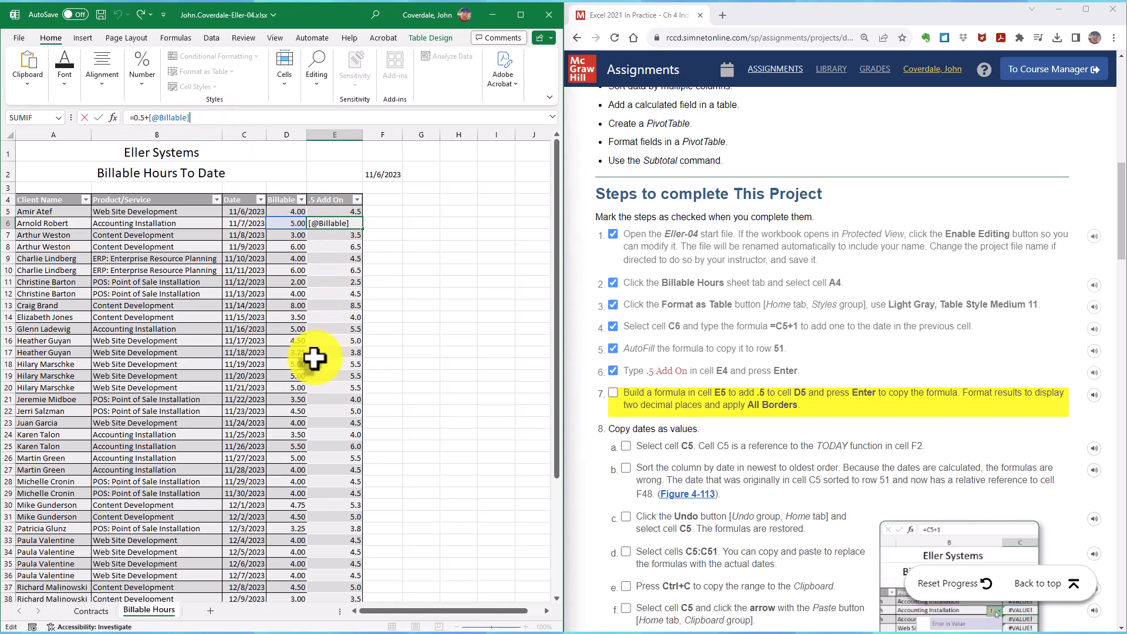
{"action": "left_click", "coordinate": [97, 118]}
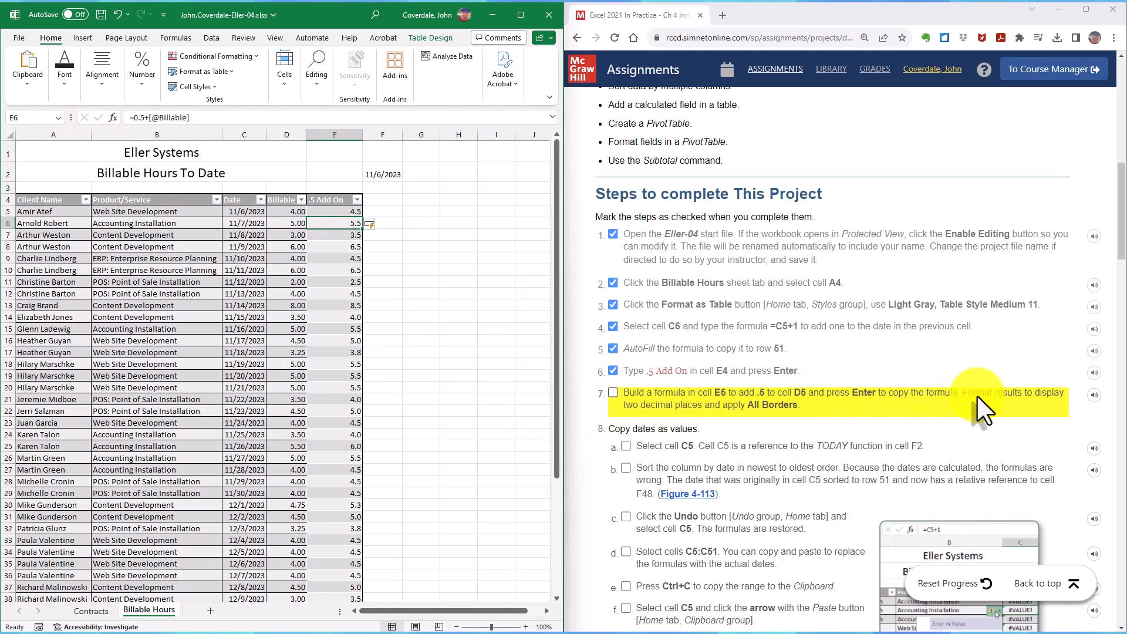
- Format the .5 Add On results in E5:E51 to display two decimal places
{"action": "left_click_drag", "start_coordinate": [328, 211], "coordinate": [334, 583]}
{"action": "scroll", "coordinate": [309, 314], "scroll_direction": "up", "scroll_amount": 5}
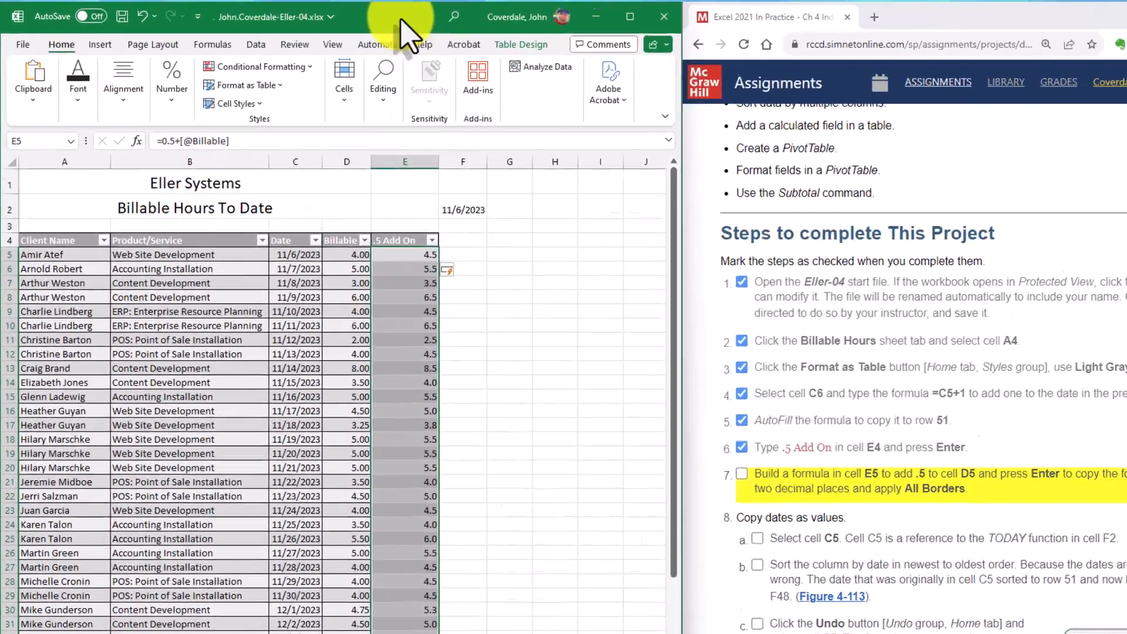
{"action": "double_click", "coordinate": [333, 11]}
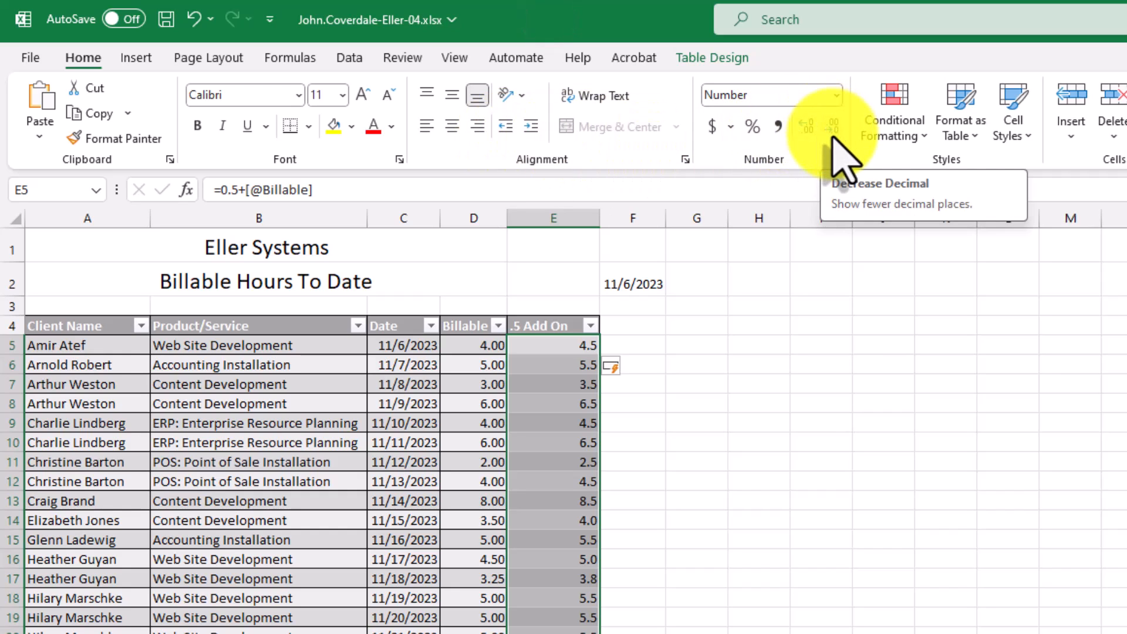
{"action": "left_click", "coordinate": [807, 127]}
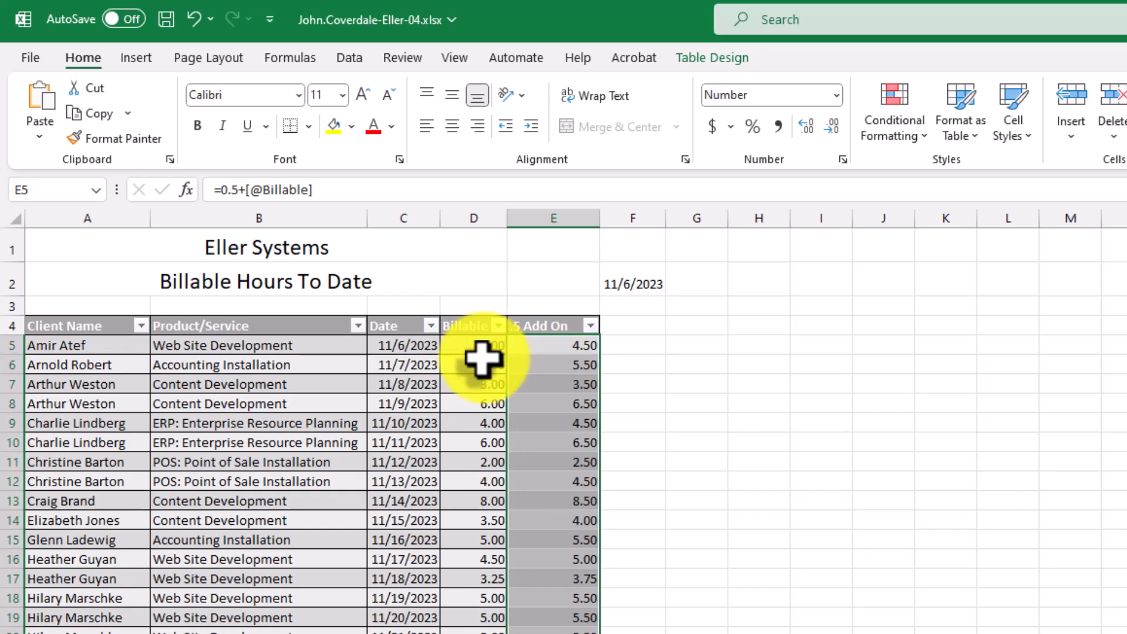
- Apply All Borders to the .5 Add On results, and mark step 7 as complete in the SIMnet instructions in the browser
{"action": "left_click", "coordinate": [306, 126]}
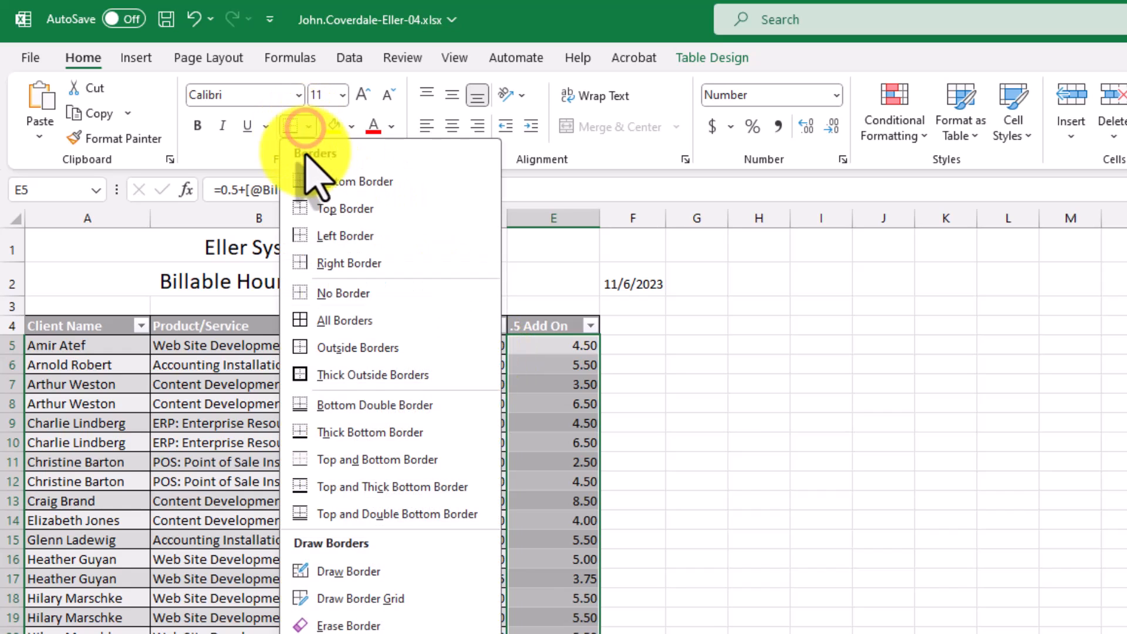
{"action": "left_click", "coordinate": [327, 321]}
{"action": "left_click", "coordinate": [554, 404]}
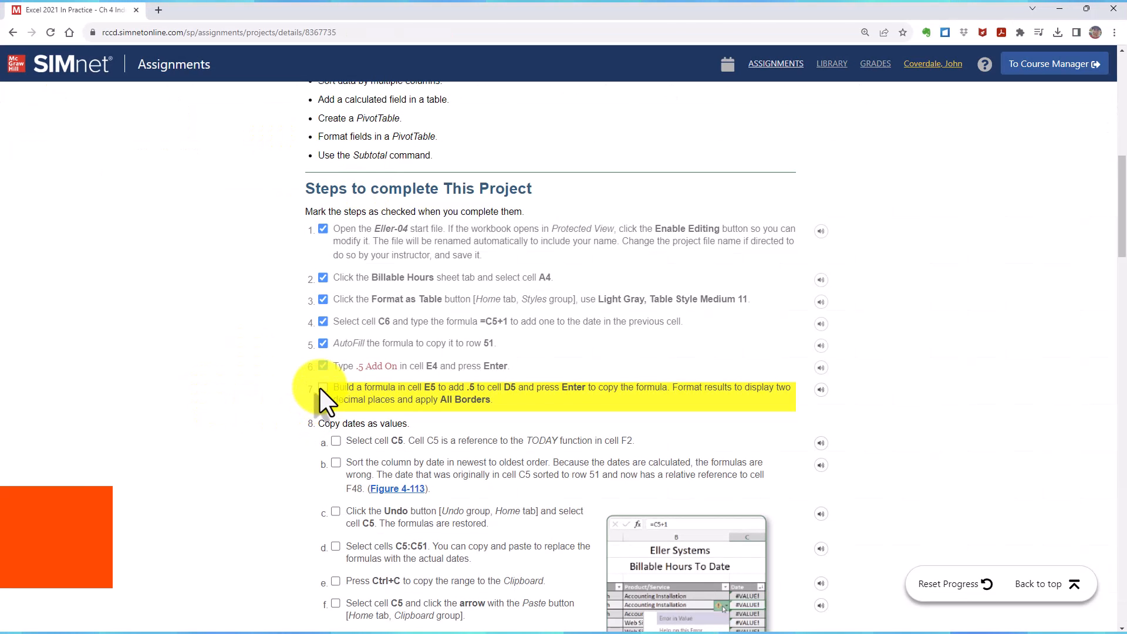
{"action": "left_click", "coordinate": [323, 387]}
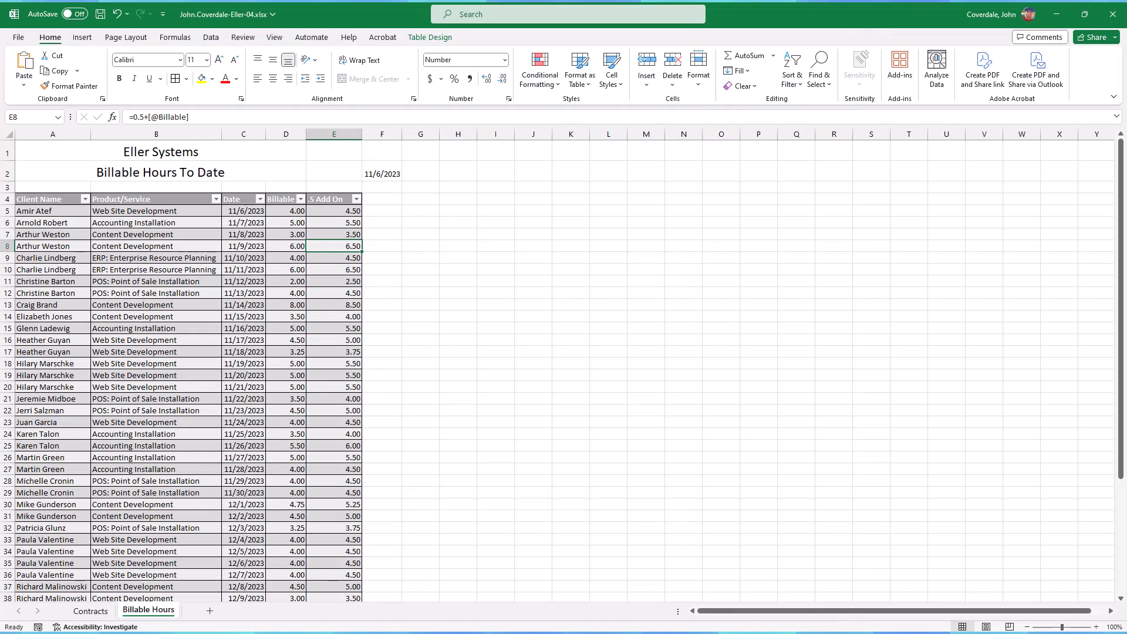
- In Excel, trace the reference in C5 to the TODAY function in F2, reselect C5, and mark step 8a as complete in the browser
{"action": "left_click", "coordinate": [251, 210]}
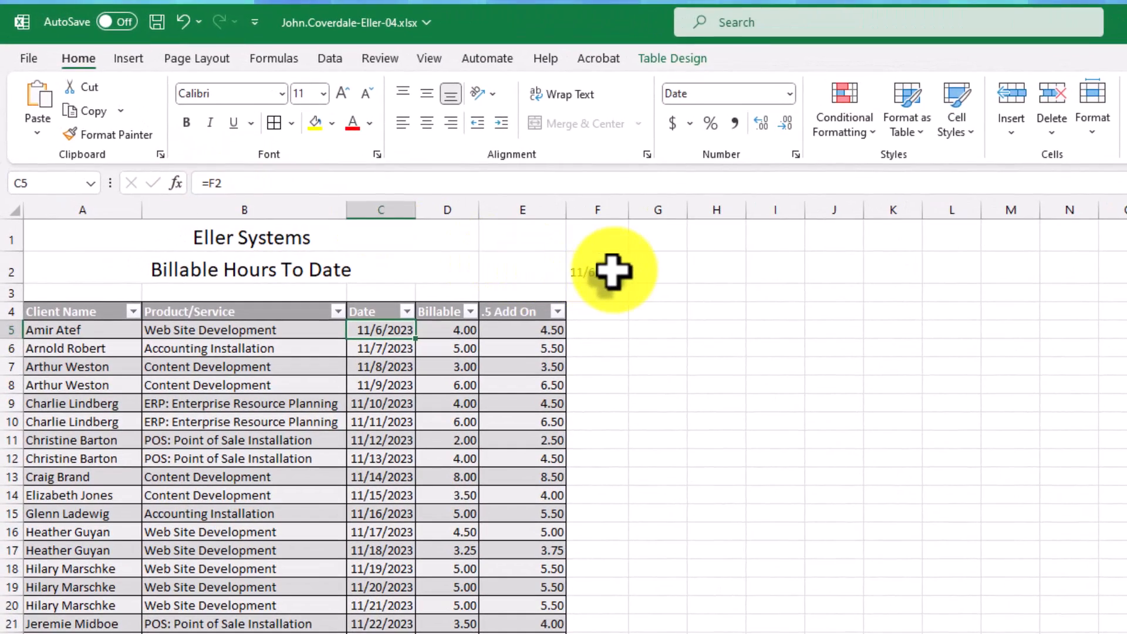
{"action": "left_click", "coordinate": [382, 174]}
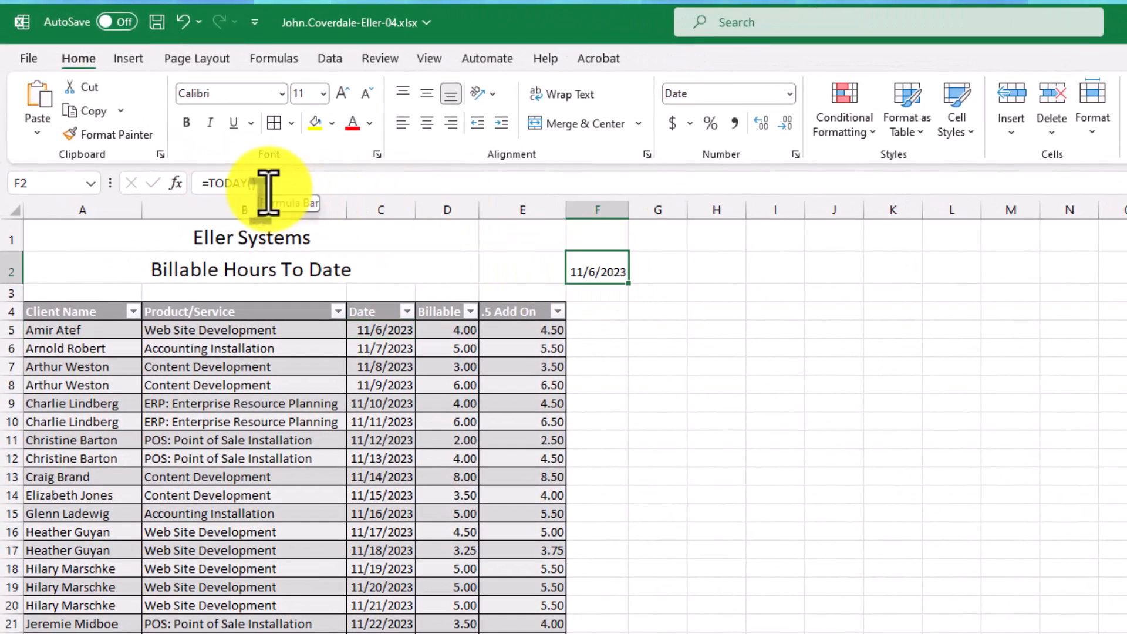
{"action": "left_click_drag", "start_coordinate": [382, 329], "coordinate": [397, 267]}
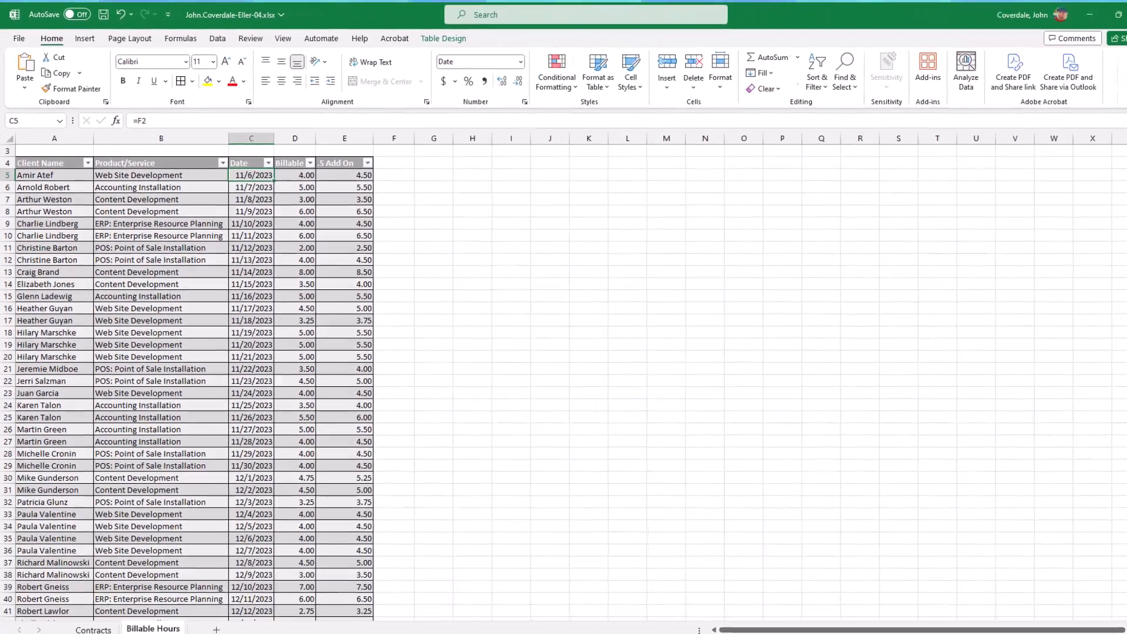
{"action": "key", "text": "alt+Tab"}
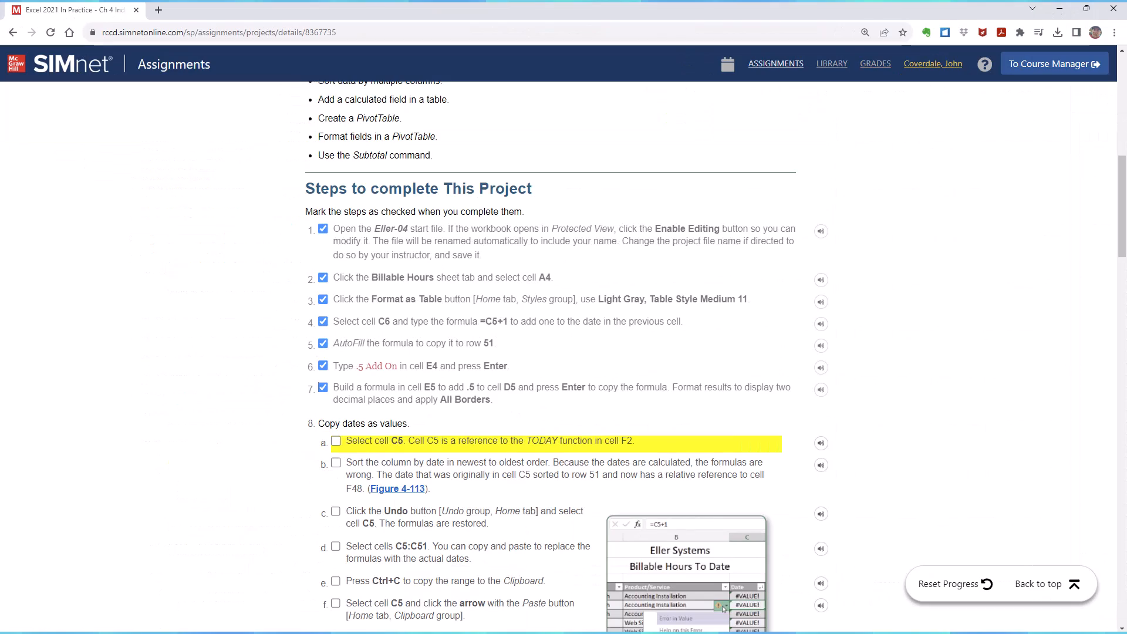
{"action": "left_click", "coordinate": [335, 441]}
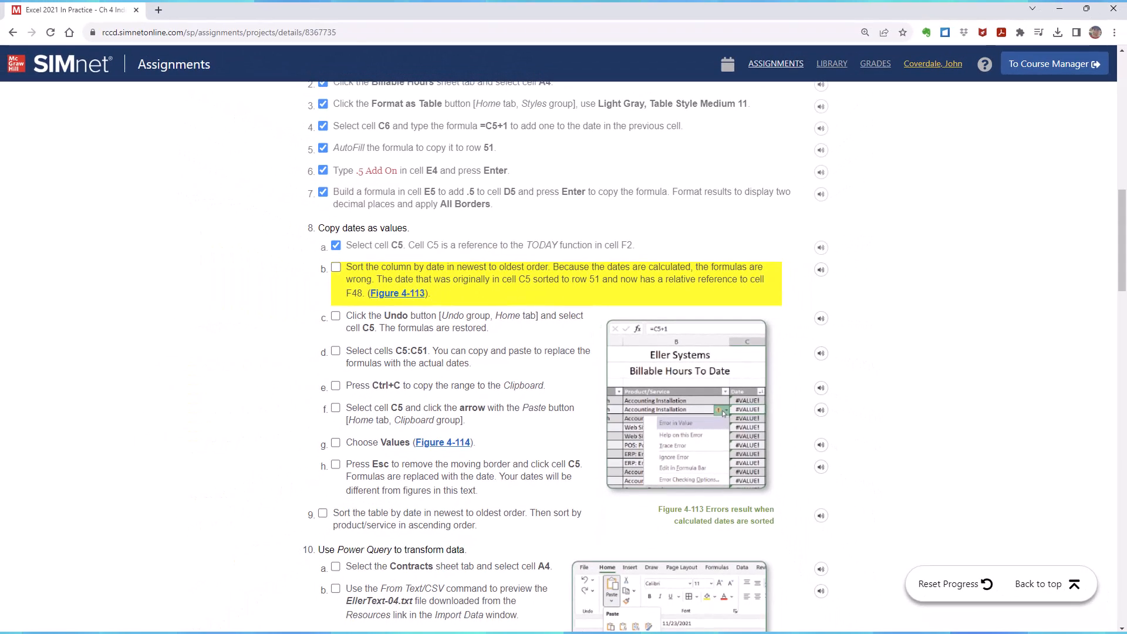
- In Excel, sort the Billable Hours table by Date from newest to oldest
{"action": "key", "text": "alt+Tab"}
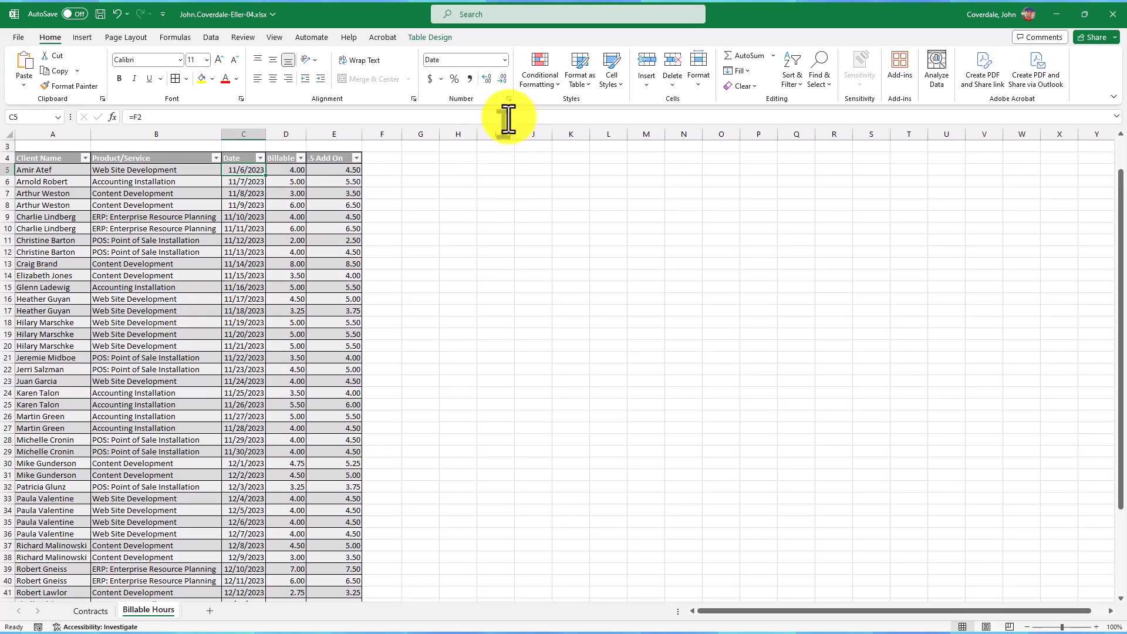
{"action": "left_click", "coordinate": [260, 158]}
{"action": "left_click", "coordinate": [196, 186]}
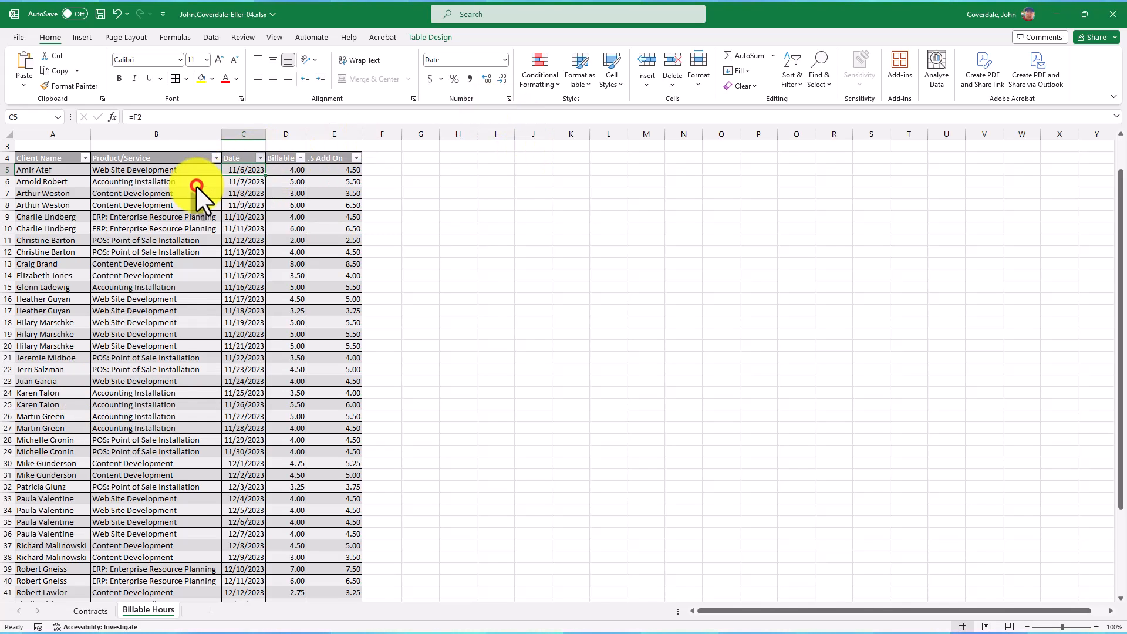
- Examine the formula in cell C51 at the end of the sorted Date column, and undo the date sort
{"action": "scroll", "coordinate": [235, 382], "scroll_direction": "down", "scroll_amount": 5}
{"action": "scroll", "coordinate": [236, 391], "scroll_direction": "down", "scroll_amount": 4}
{"action": "left_click", "coordinate": [246, 358]}
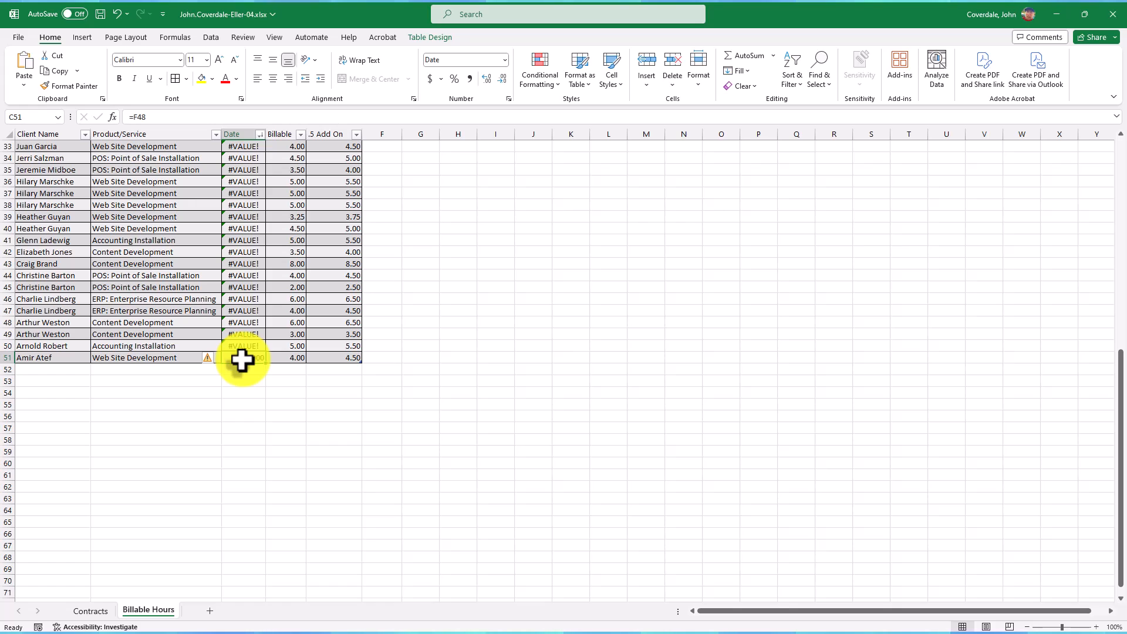
{"action": "double_click", "coordinate": [246, 359]}
{"action": "left_click_drag", "start_coordinate": [1119, 380], "coordinate": [1114, 166]}
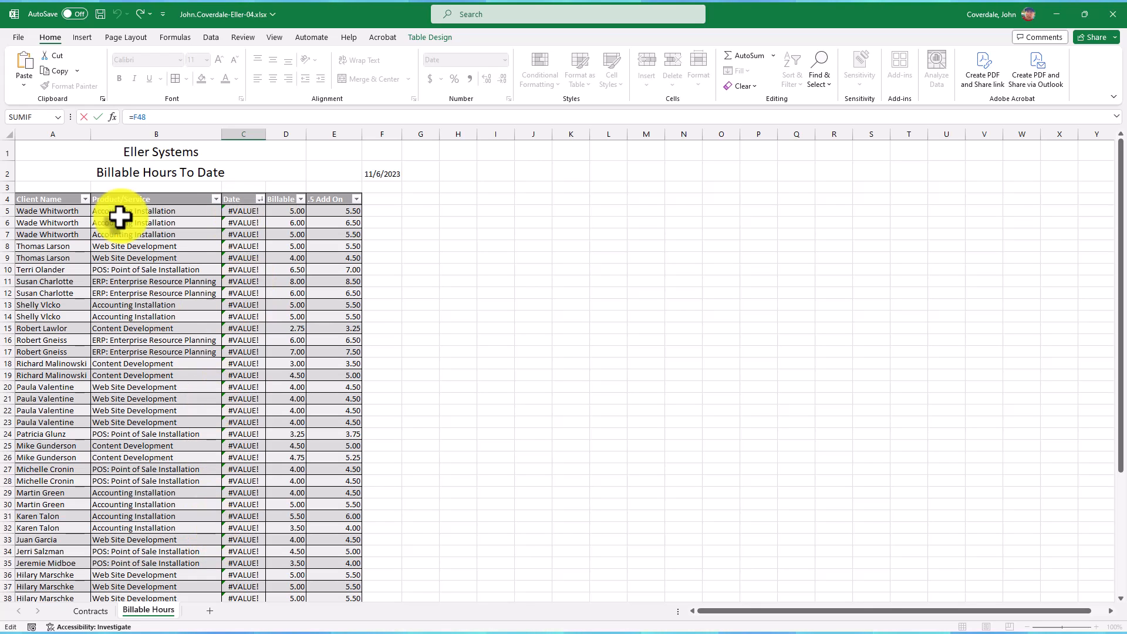
- Mark steps 8b and 8c as complete in the SIMnet instructions in the browser
{"action": "key", "text": "alt+Tab"}
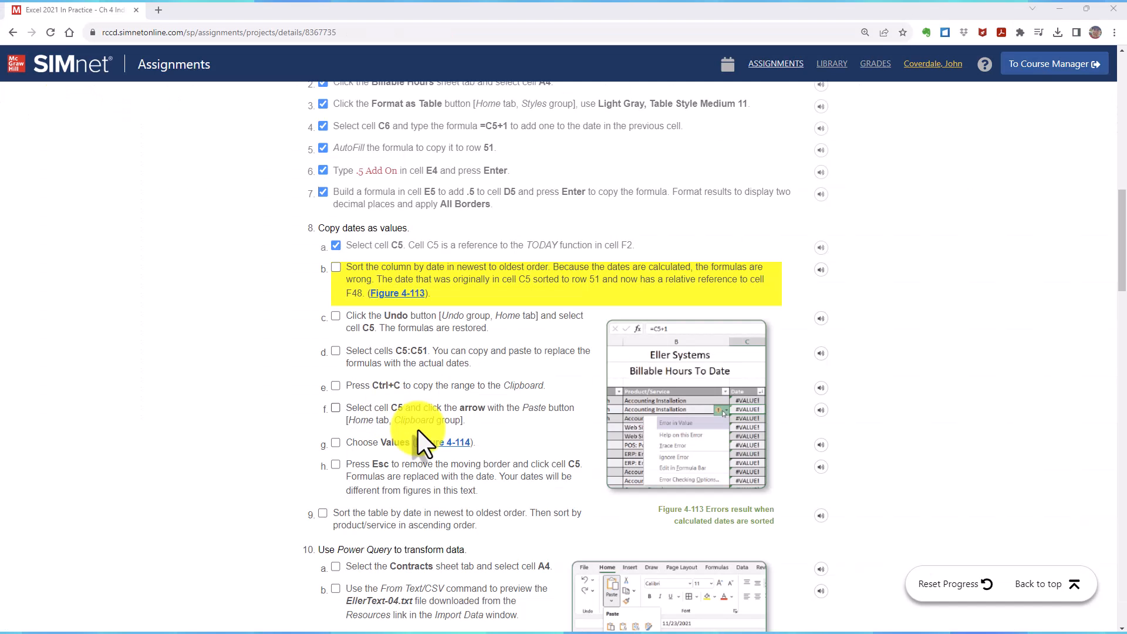
{"action": "left_click", "coordinate": [334, 265]}
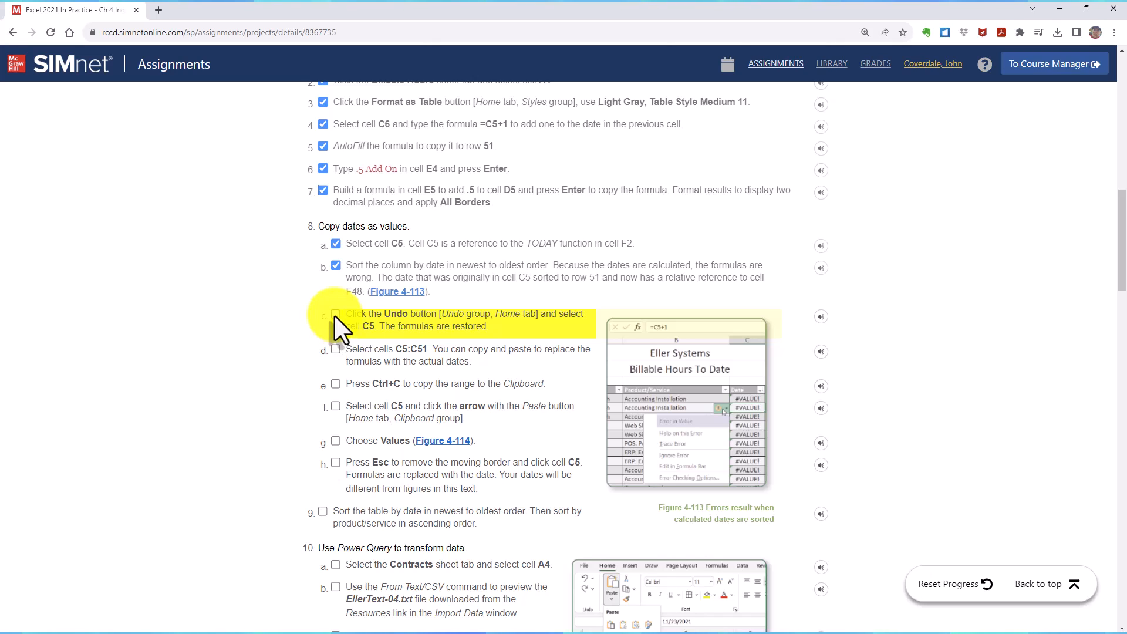
{"action": "left_click", "coordinate": [334, 314]}
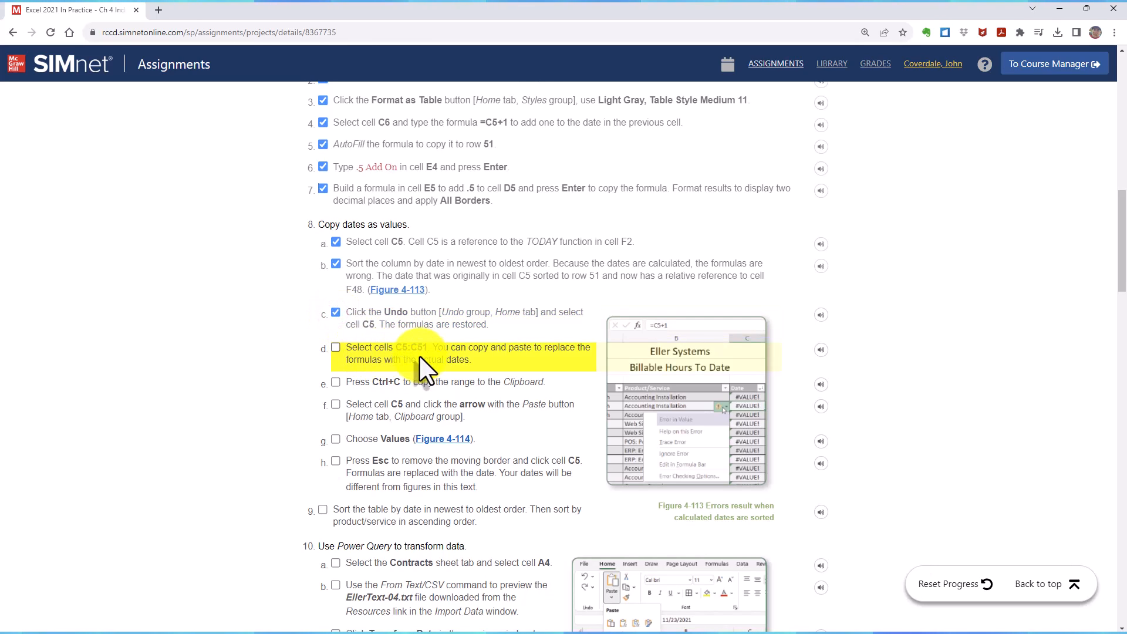
- In Excel, select the dates in cells C5:C51
{"action": "key", "text": "alt+Tab"}
{"action": "left_click", "coordinate": [247, 159]}
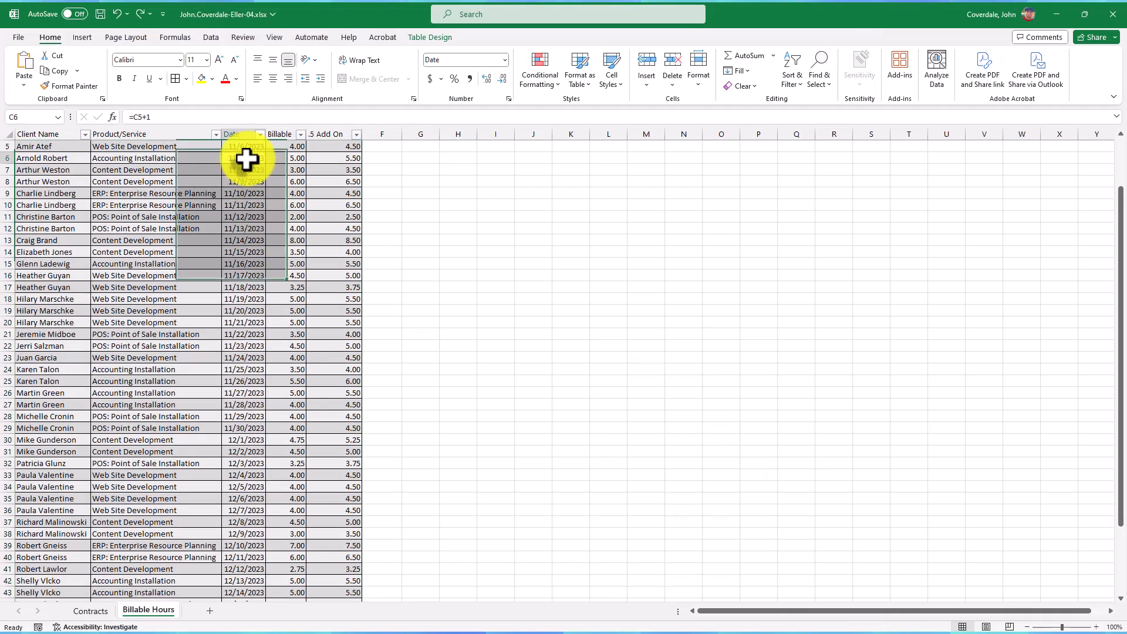
{"action": "scroll", "coordinate": [243, 215], "scroll_direction": "up", "scroll_amount": 2}
{"action": "left_click_drag", "start_coordinate": [244, 211], "coordinate": [239, 589]}
{"action": "mouse_move", "coordinate": [244, 585]}
{"action": "left_mouse_down"}
{"action": "mouse_move", "coordinate": [252, 603]}
{"action": "mouse_move", "coordinate": [253, 565]}
{"action": "left_mouse_up"}
{"action": "scroll", "coordinate": [251, 565], "scroll_direction": "up", "scroll_amount": 5}
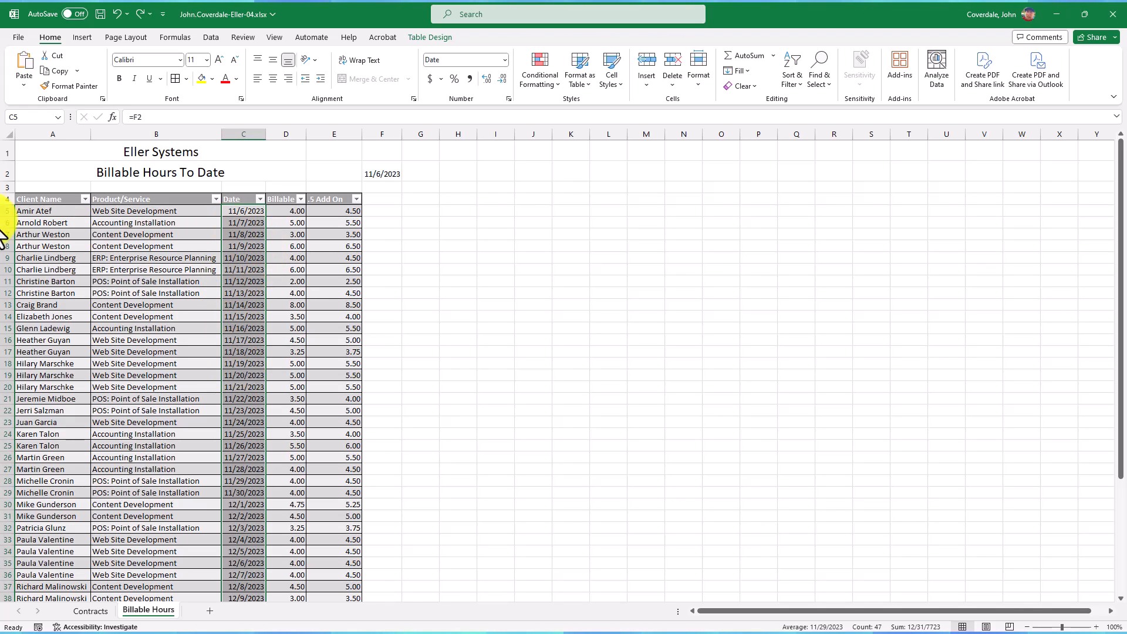
- Reselect C5:C51 by extending the selection from its first to its last cell, and mark step 8d as complete in the browser
{"action": "left_click", "coordinate": [241, 212]}
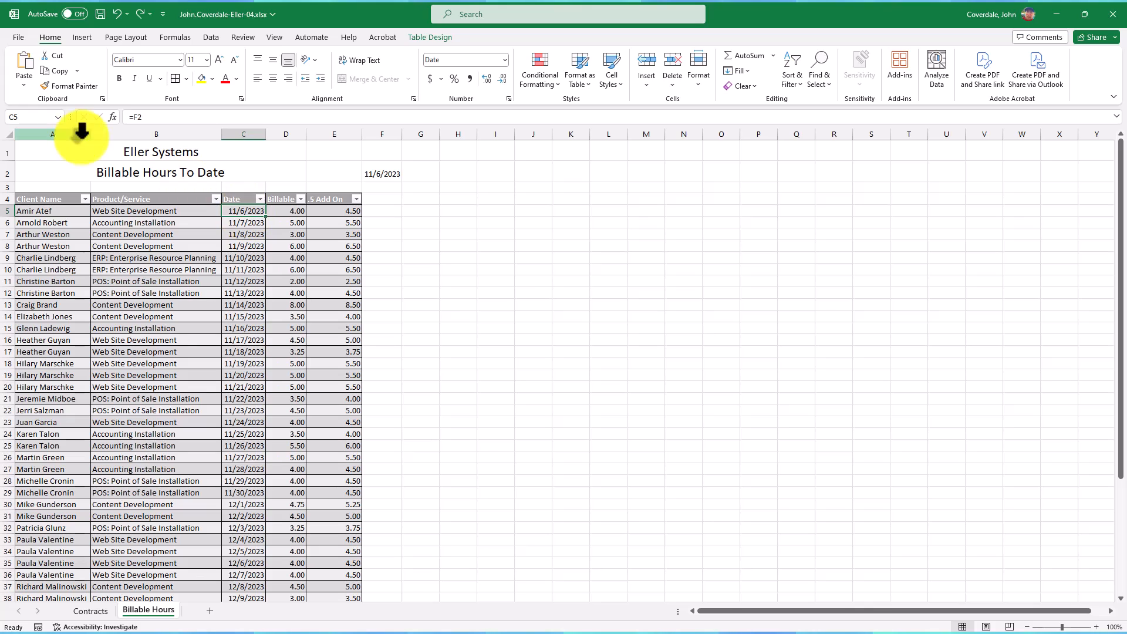
{"action": "scroll", "coordinate": [242, 402], "scroll_direction": "down", "scroll_amount": 9}
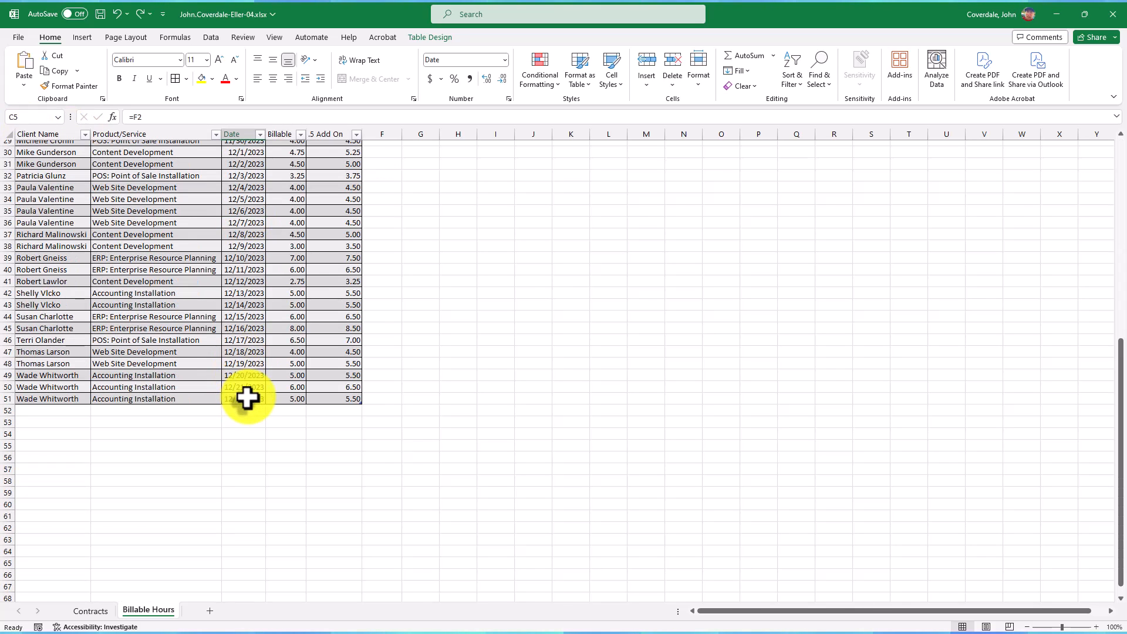
{"action": "scroll", "coordinate": [249, 398], "scroll_direction": "up", "scroll_amount": 10}
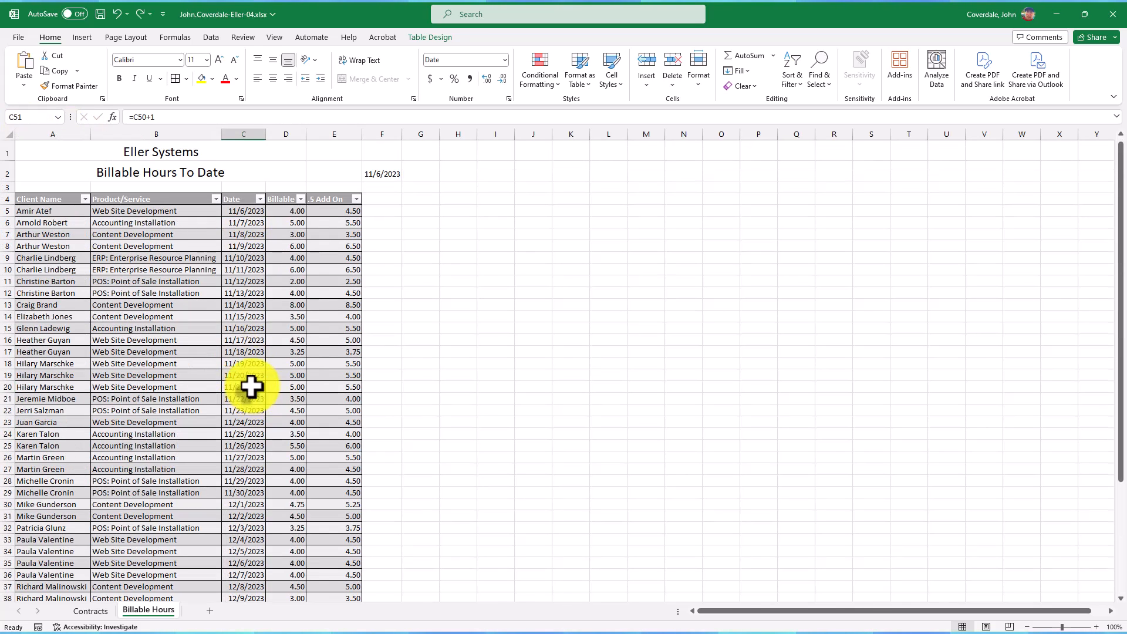
{"action": "mouse_move", "coordinate": [232, 213]}
{"action": "left_mouse_down"}
{"action": "mouse_move", "coordinate": [244, 246]}
{"action": "mouse_move", "coordinate": [244, 355]}
{"action": "mouse_move", "coordinate": [251, 214]}
{"action": "left_mouse_up"}
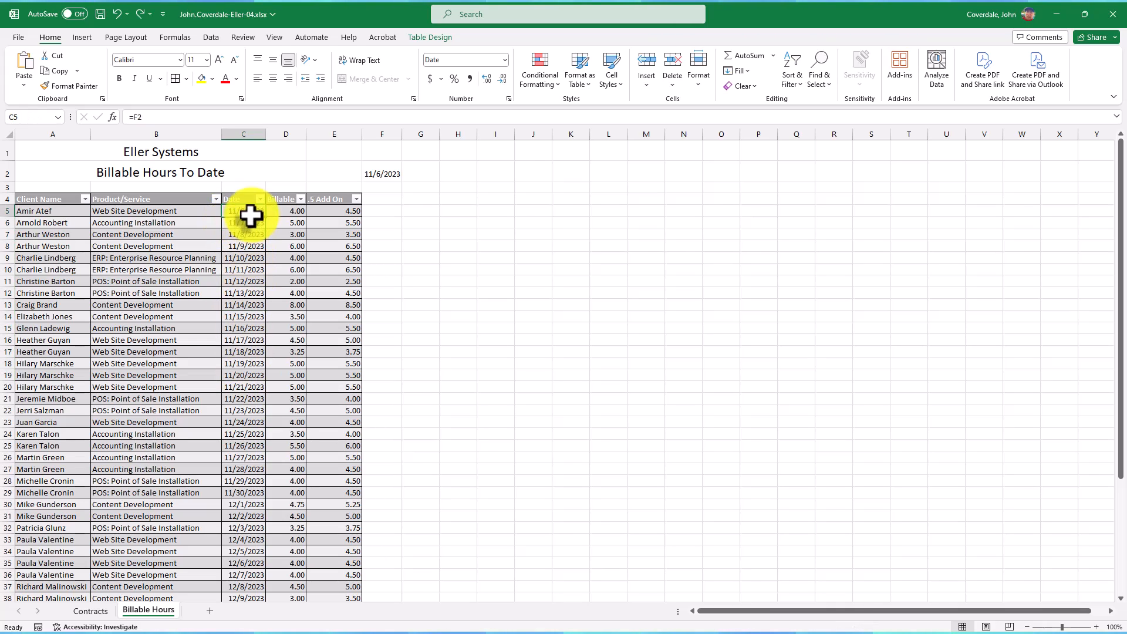
{"action": "scroll", "coordinate": [241, 212], "scroll_direction": "down", "scroll_amount": 9}
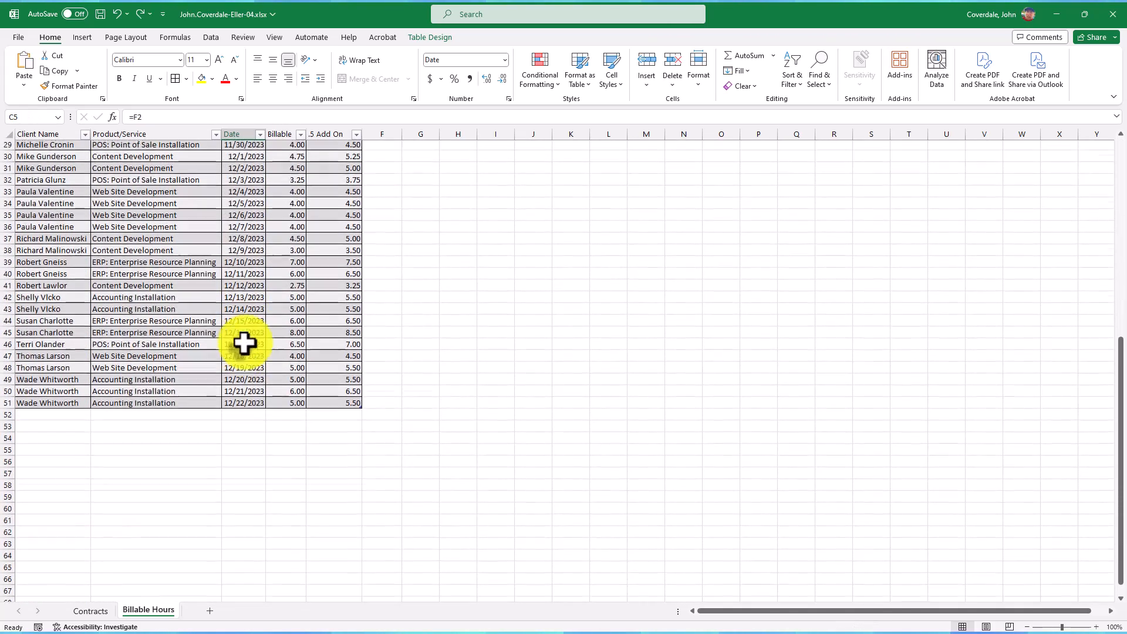
{"action": "left_click", "coordinate": [243, 395], "text": "shift"}
{"action": "scroll", "coordinate": [243, 387], "scroll_direction": "up", "scroll_amount": 9}
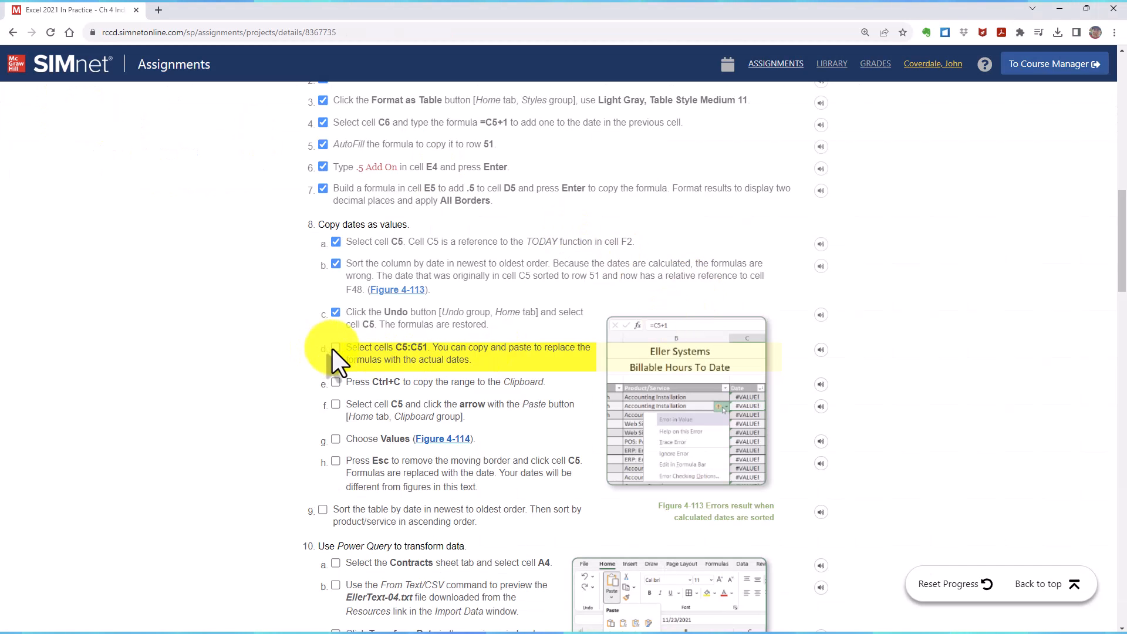
{"action": "left_click", "coordinate": [335, 346]}
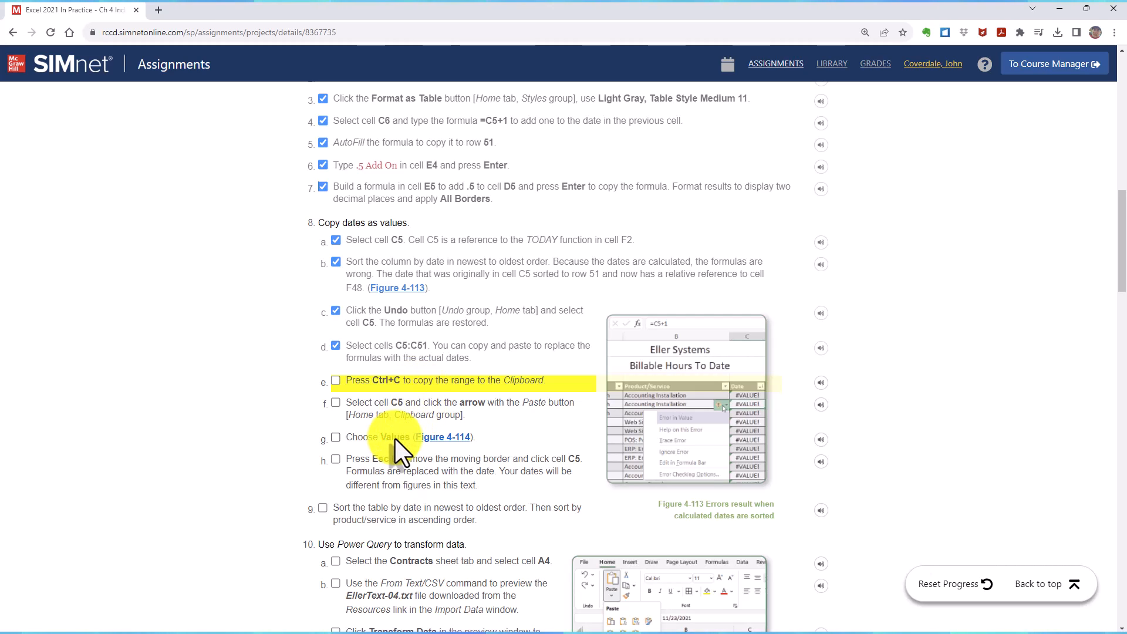
- In Excel, copy the dates in C5:C51 and paste them in place as values, ending with cell C5 selected and copy mode cleared
{"action": "key", "text": "alt+Tab"}
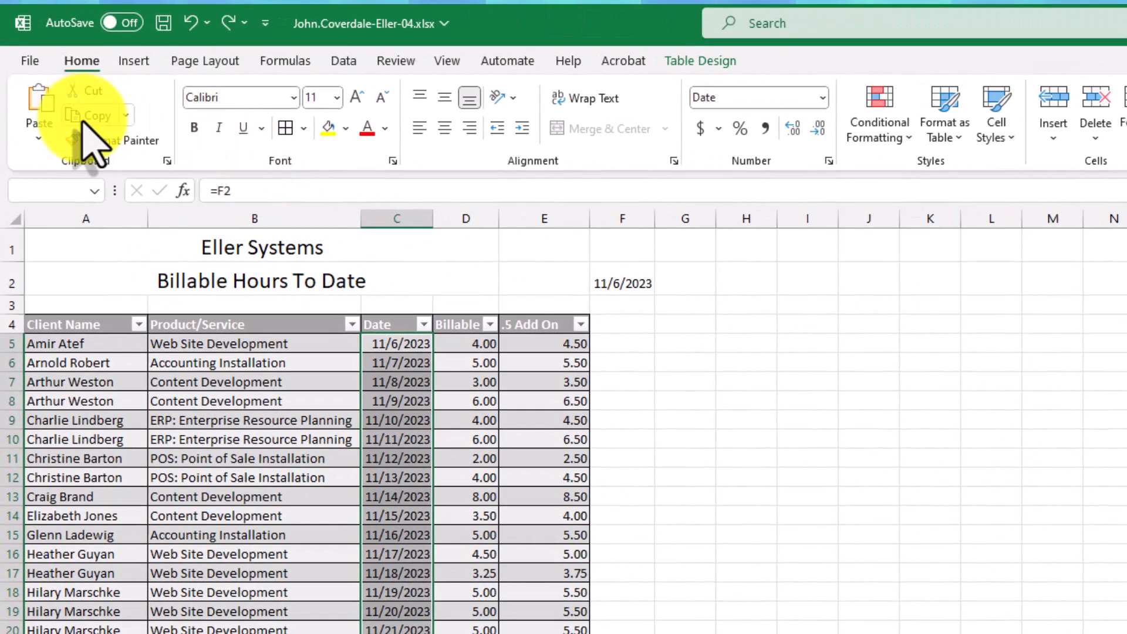
{"action": "left_click", "coordinate": [72, 121]}
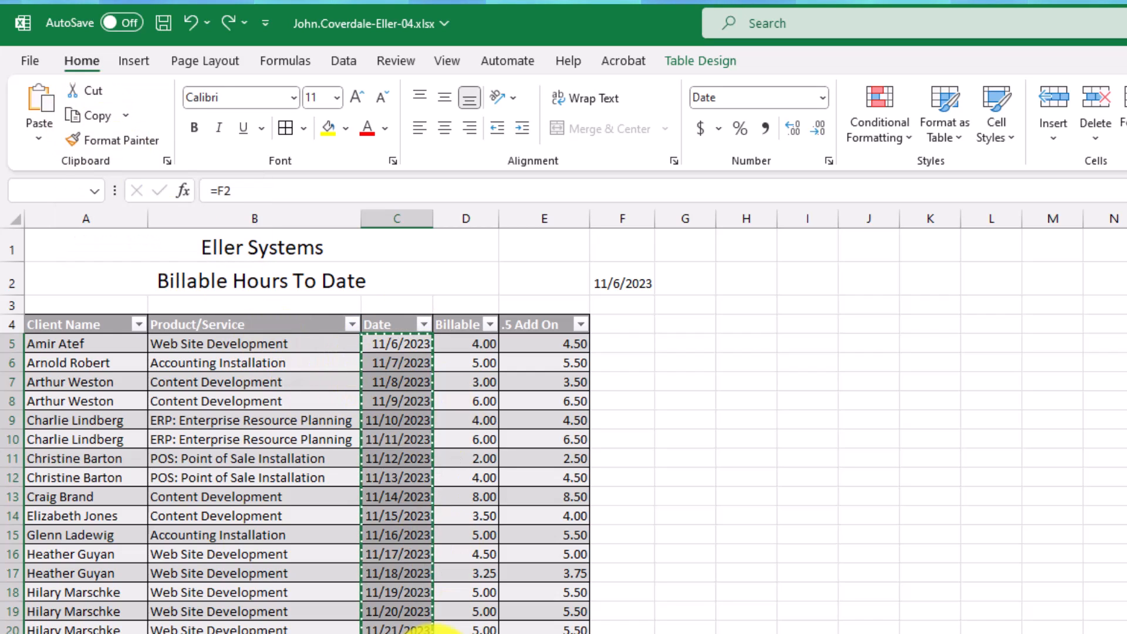
{"action": "left_click", "coordinate": [38, 137]}
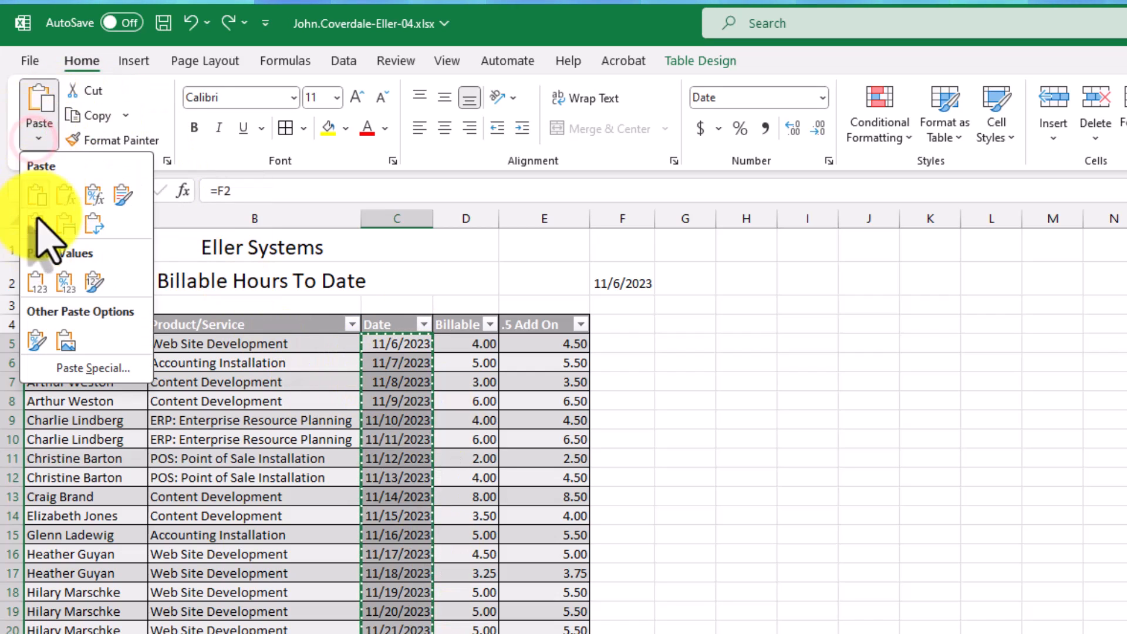
{"action": "left_click", "coordinate": [37, 290]}
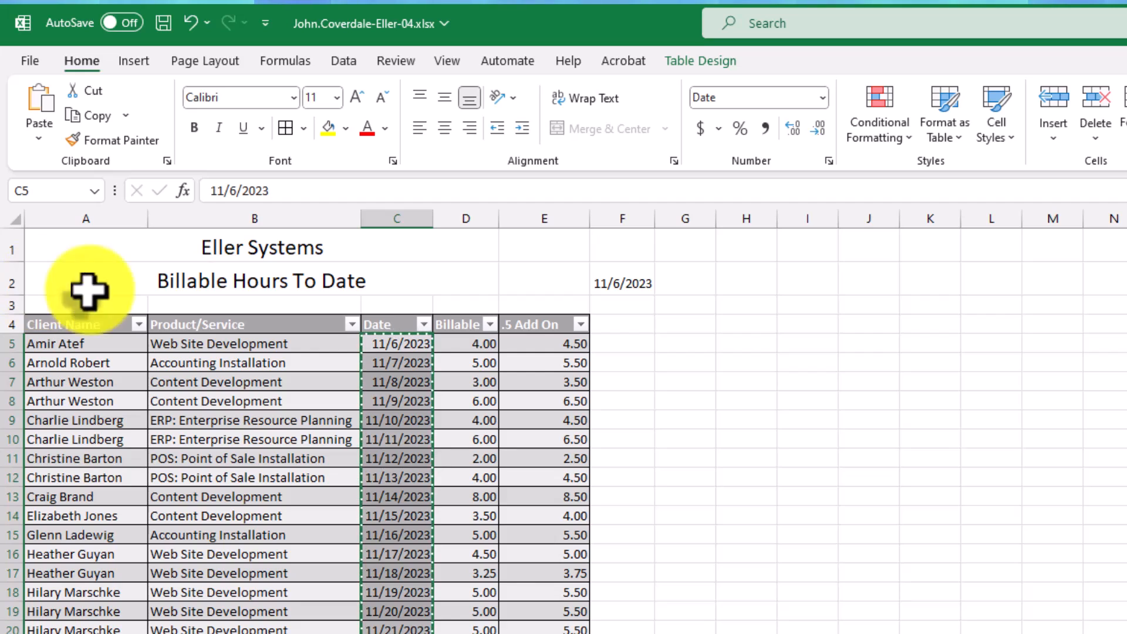
{"action": "left_click", "coordinate": [399, 346]}
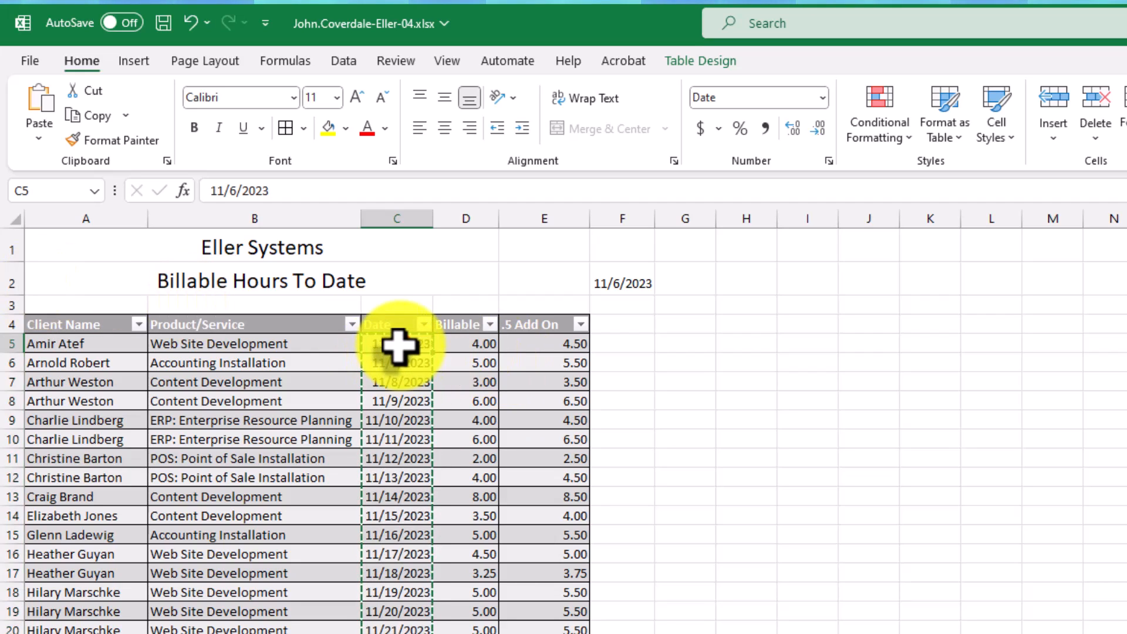
{"action": "key", "text": "Escape"}
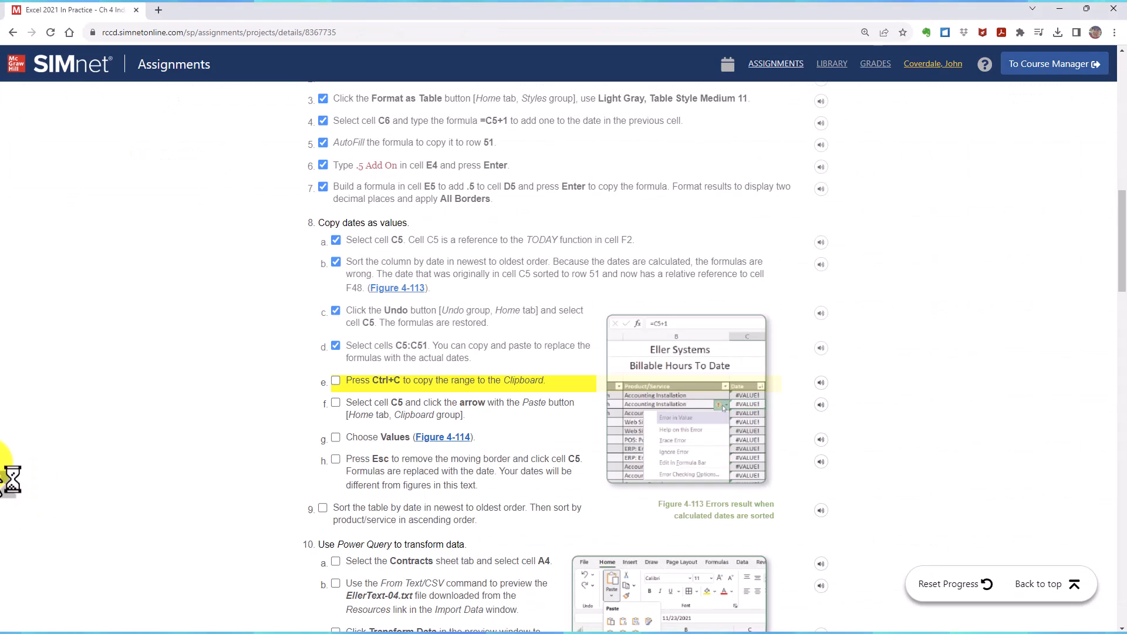
- Mark steps 8e through 8h as complete in the SIMnet instructions and highlight the date-sorting text of step 9
{"action": "left_click", "coordinate": [335, 381]}
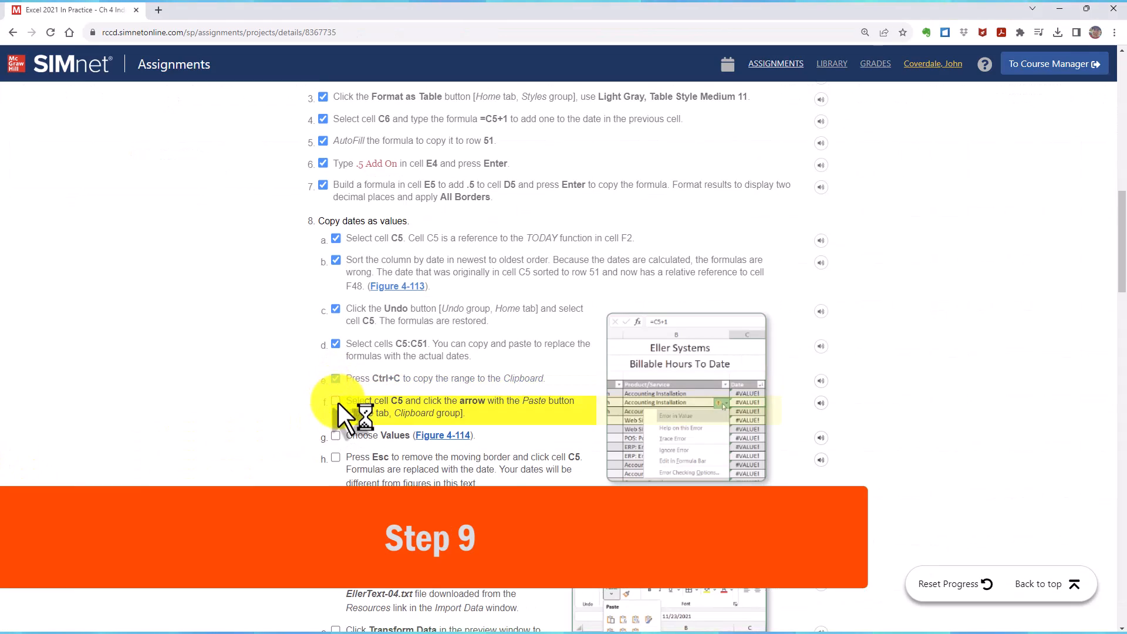
{"action": "left_click", "coordinate": [337, 401]}
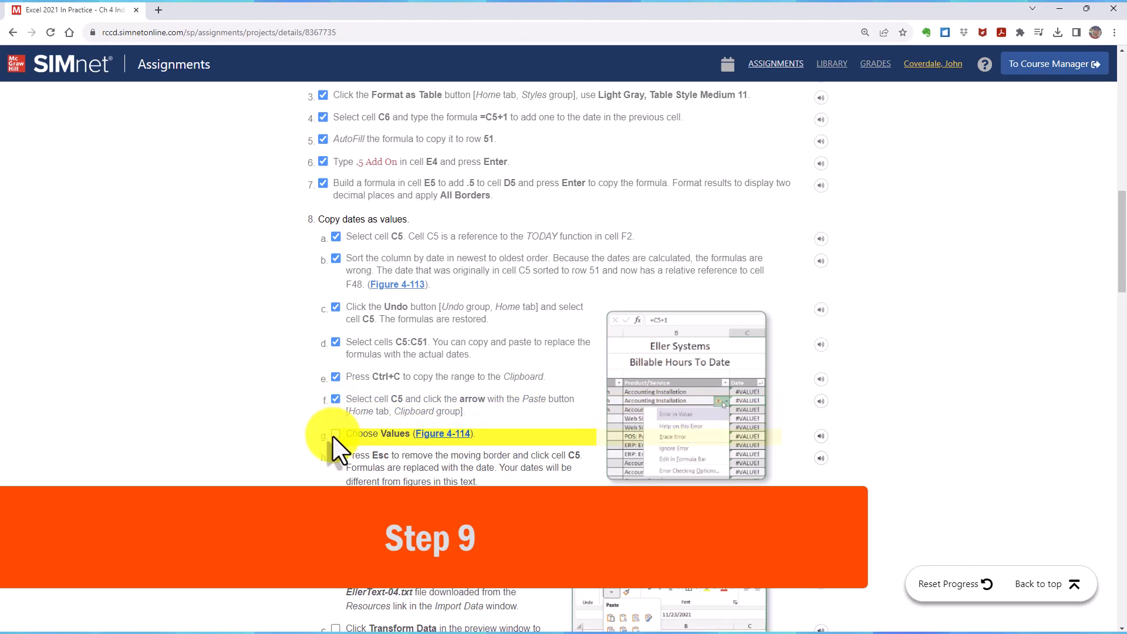
{"action": "left_click", "coordinate": [333, 436]}
{"action": "left_click", "coordinate": [336, 454]}
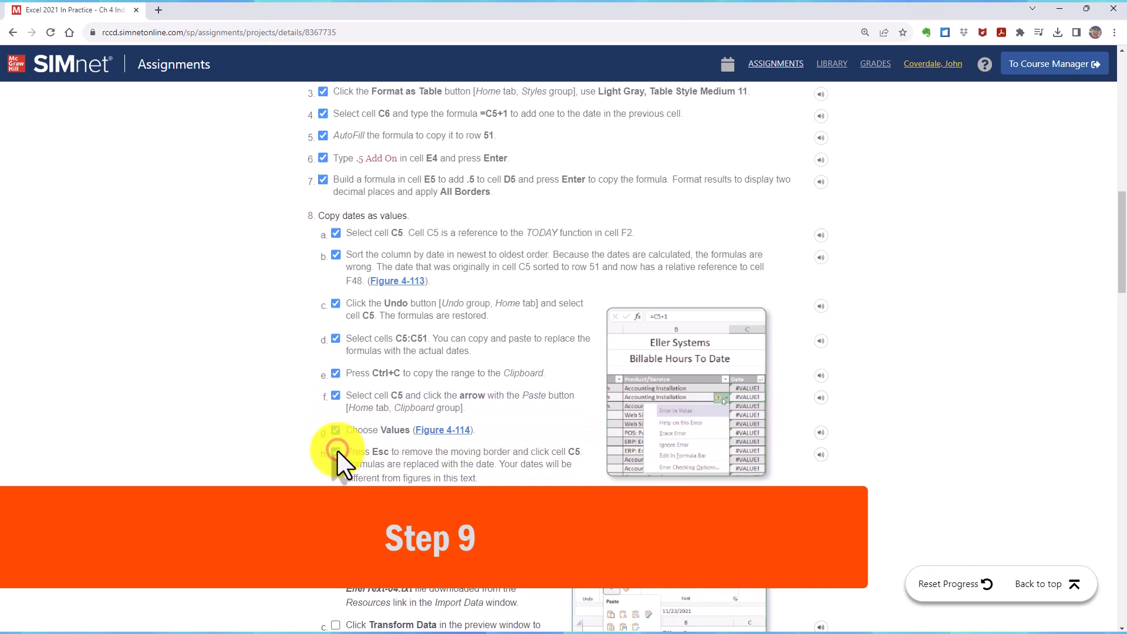
{"action": "left_click_drag", "start_coordinate": [339, 500], "coordinate": [493, 504]}
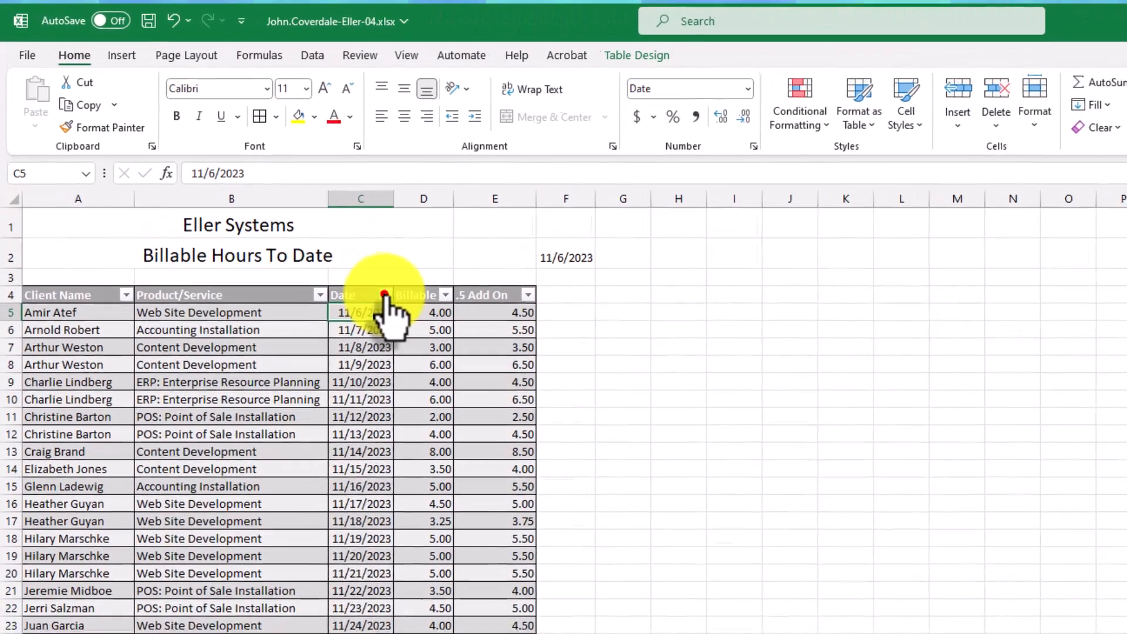
- In Excel, try sorting the table by Date from newest to oldest, check the rows down to 51, and undo the sort
{"action": "left_click", "coordinate": [384, 295]}
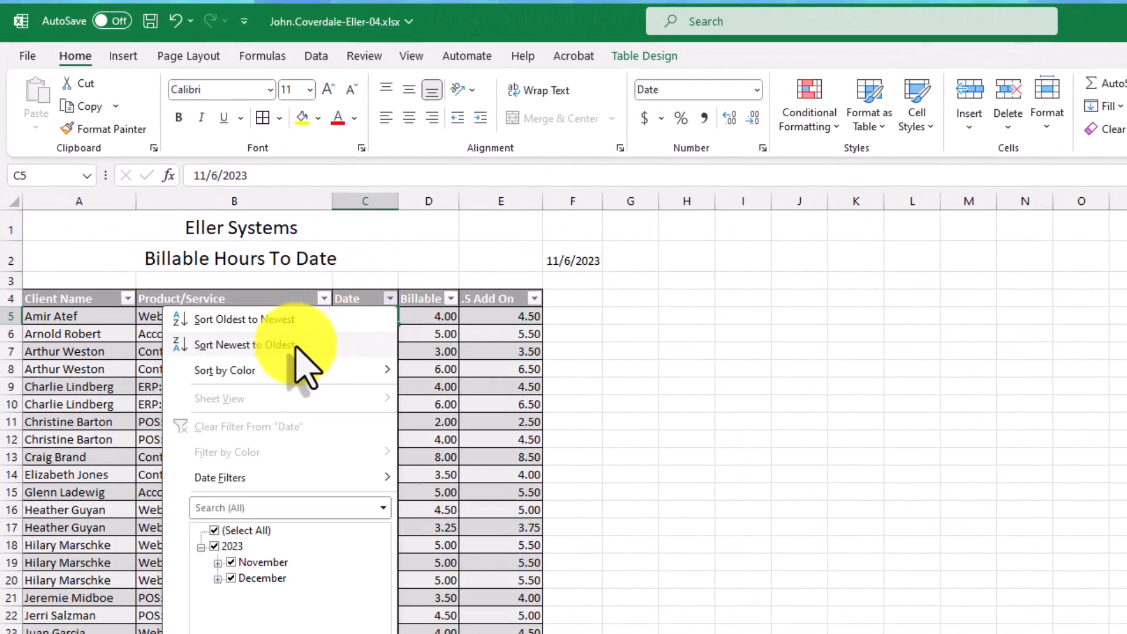
{"action": "left_click", "coordinate": [250, 345]}
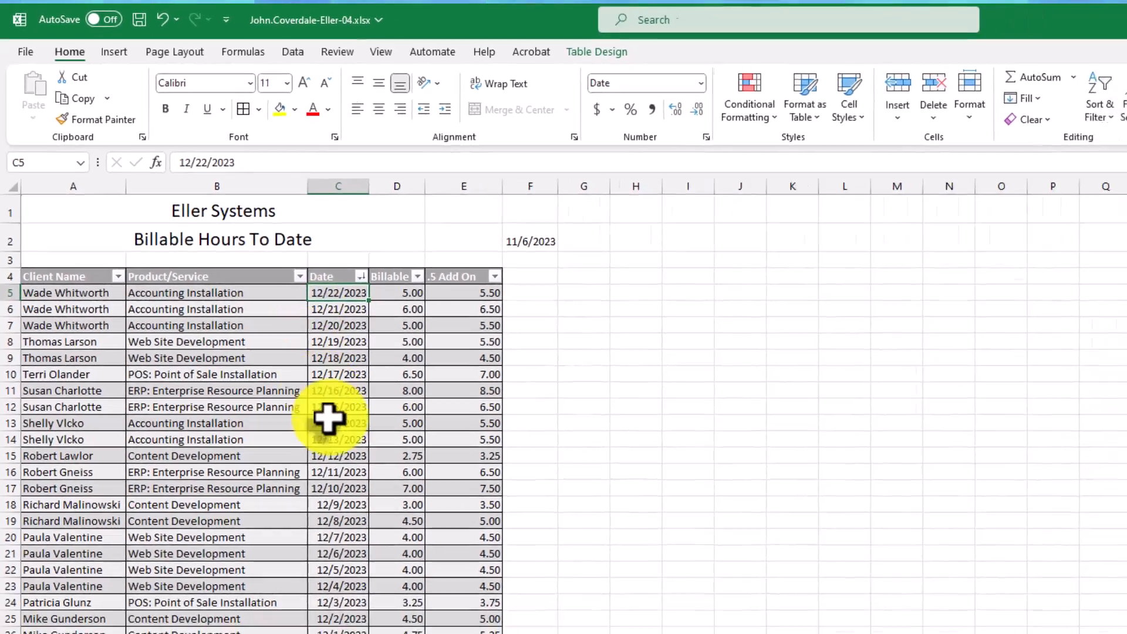
{"action": "scroll", "coordinate": [320, 317], "scroll_direction": "down", "scroll_amount": 6}
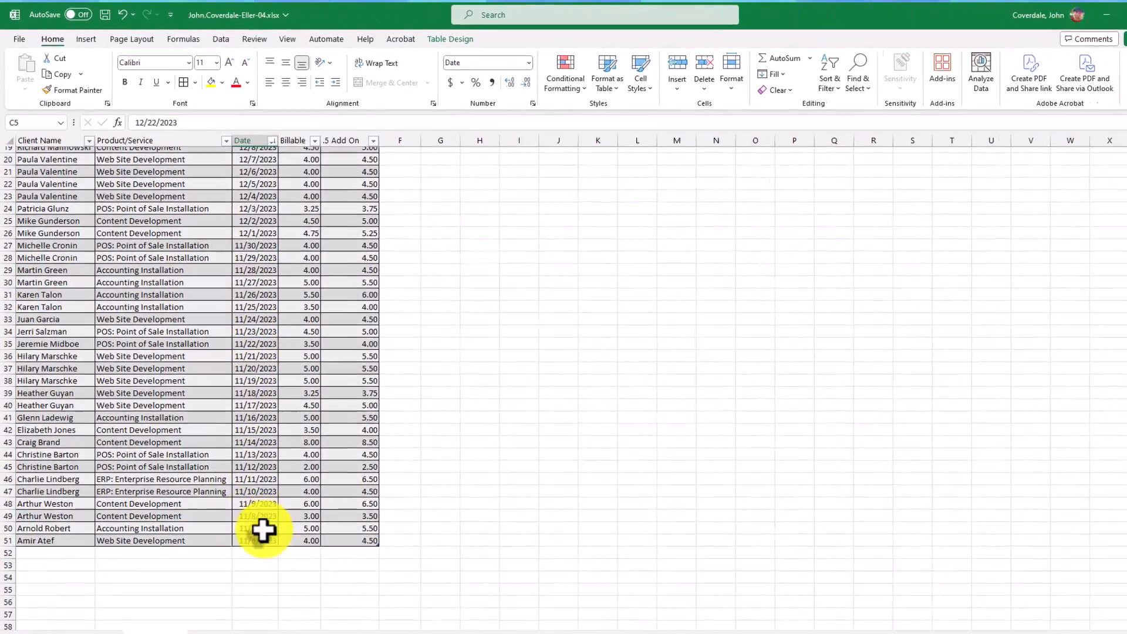
{"action": "scroll", "coordinate": [334, 536], "scroll_direction": "up", "scroll_amount": 6}
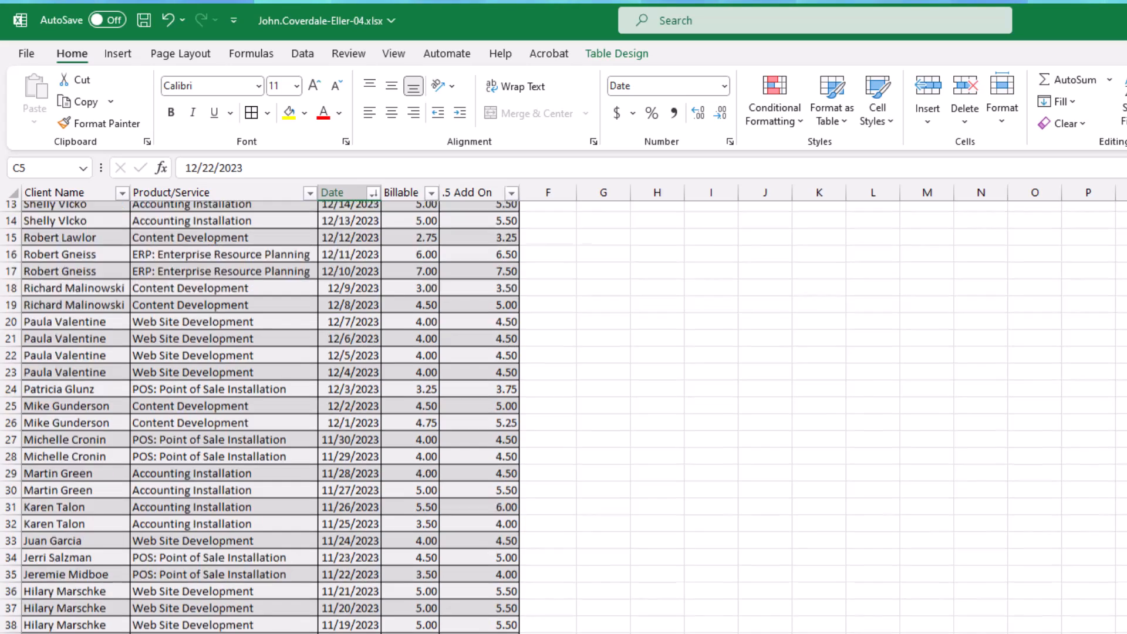
{"action": "left_click", "coordinate": [169, 20]}
- Select cell B6 in the table, sort by the Date column from newest to oldest, and review the sorted rows
{"action": "left_click", "coordinate": [251, 317]}
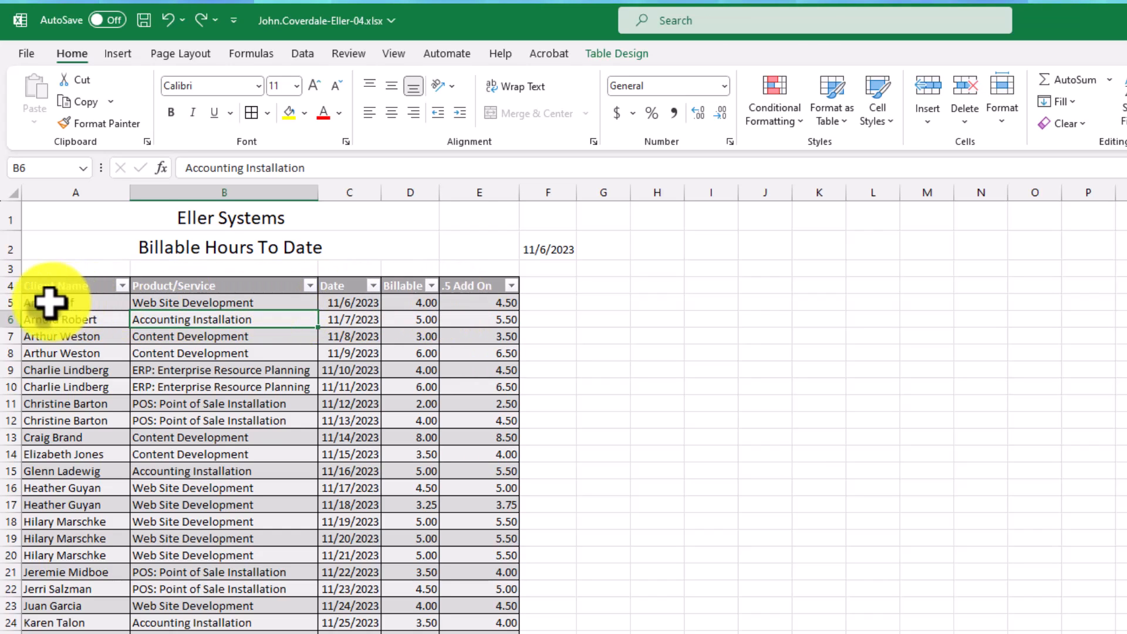
{"action": "left_click", "coordinate": [372, 285]}
{"action": "left_click", "coordinate": [294, 330]}
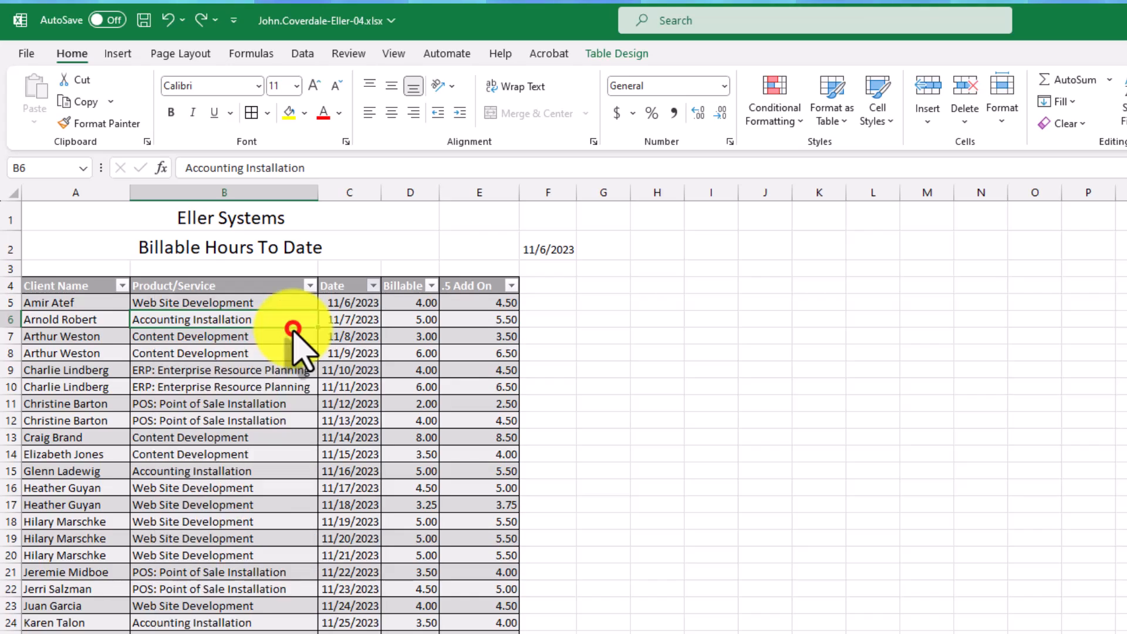
{"action": "scroll", "coordinate": [277, 460], "scroll_direction": "down", "scroll_amount": 6}
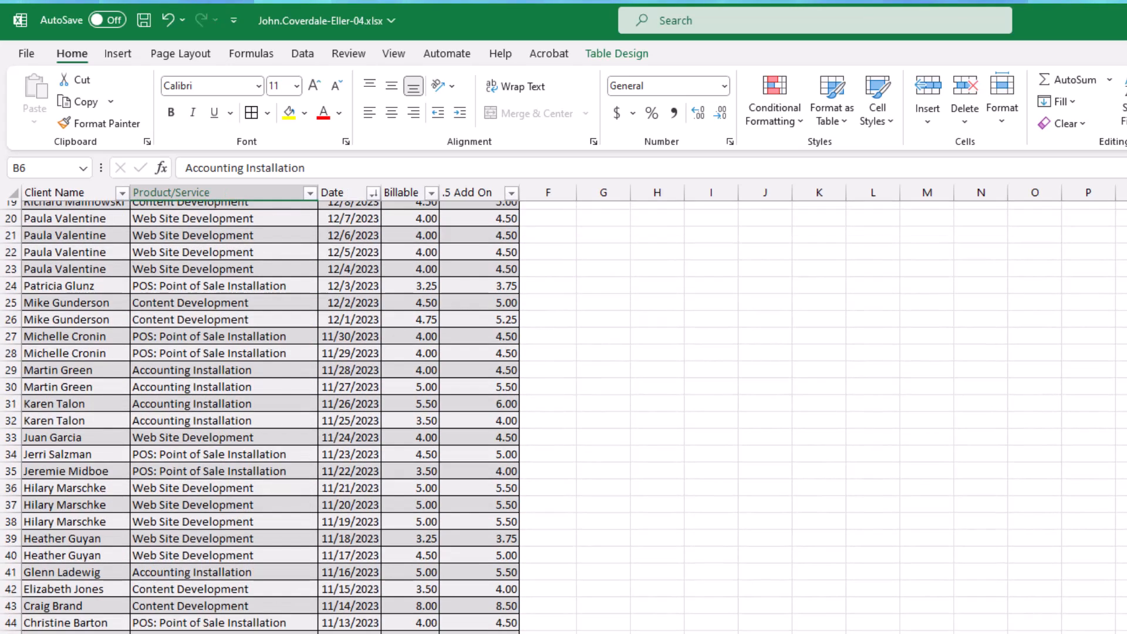
{"action": "scroll", "coordinate": [323, 522], "scroll_direction": "up", "scroll_amount": 6}
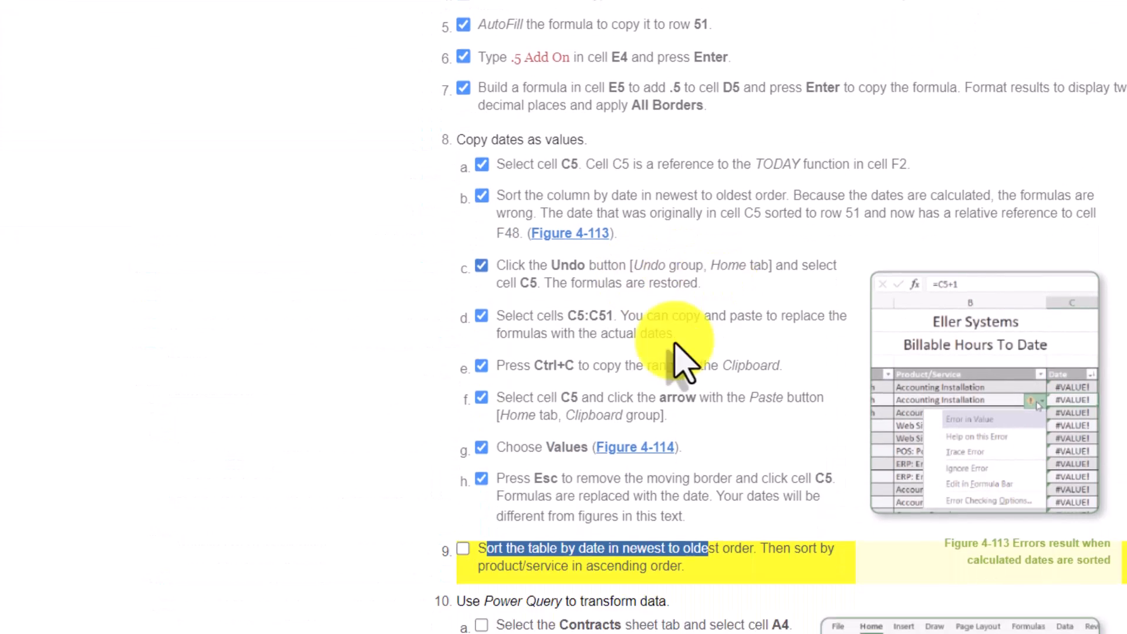
- Mark step 9 as complete in the browser, and in Excel sort the table by Product/Service from A to Z
{"action": "left_click_drag", "start_coordinate": [709, 447], "coordinate": [478, 460]}
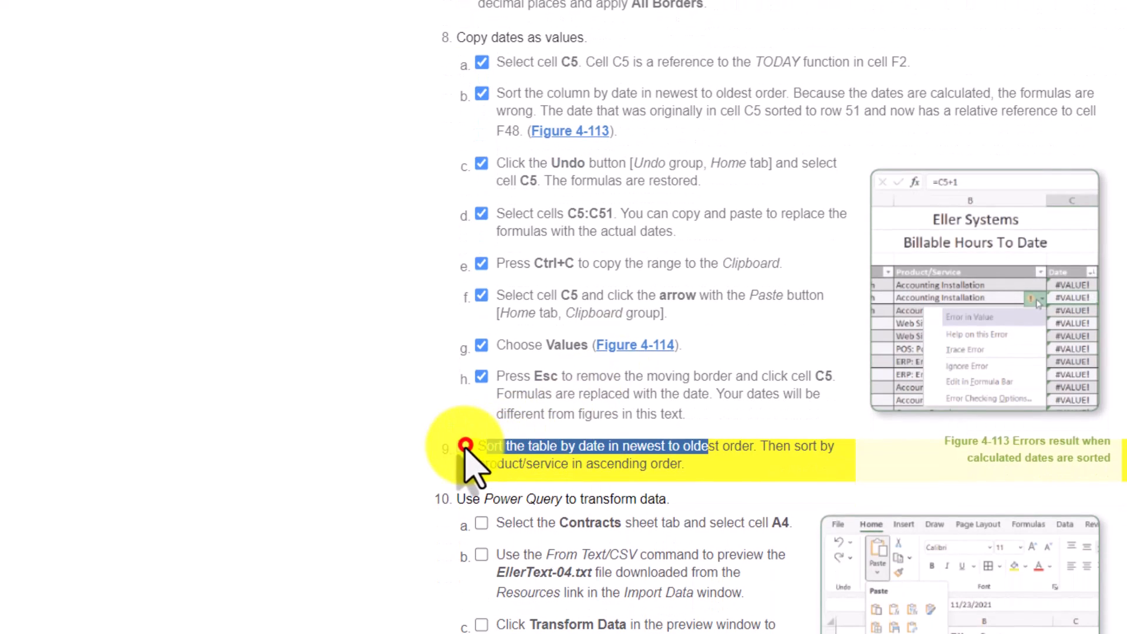
{"action": "left_click", "coordinate": [463, 446]}
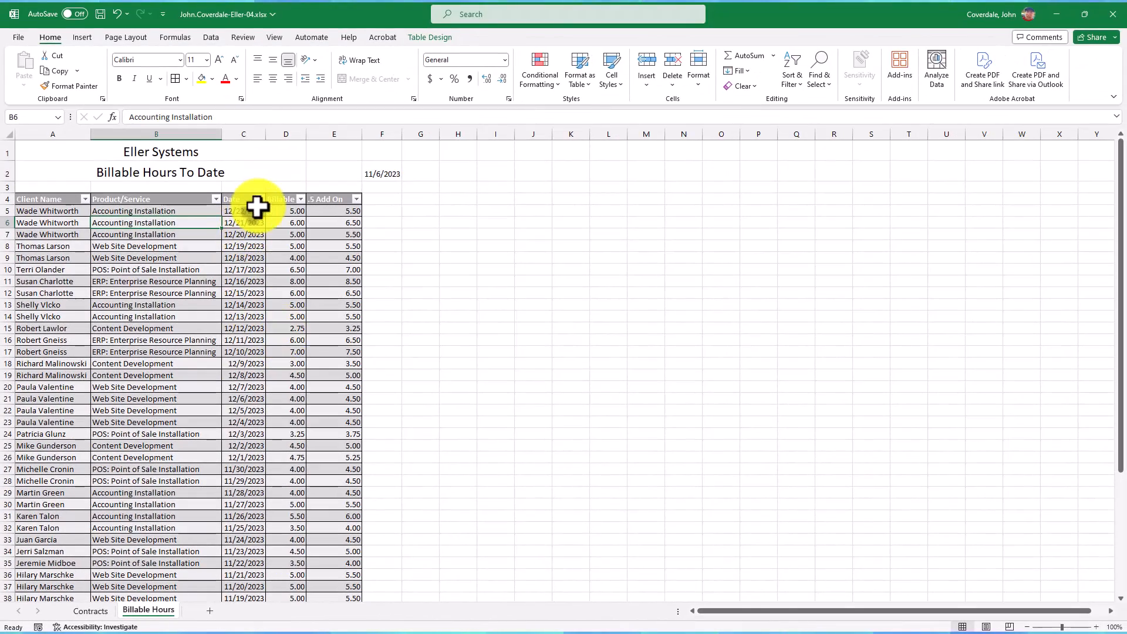
{"action": "left_click", "coordinate": [216, 198]}
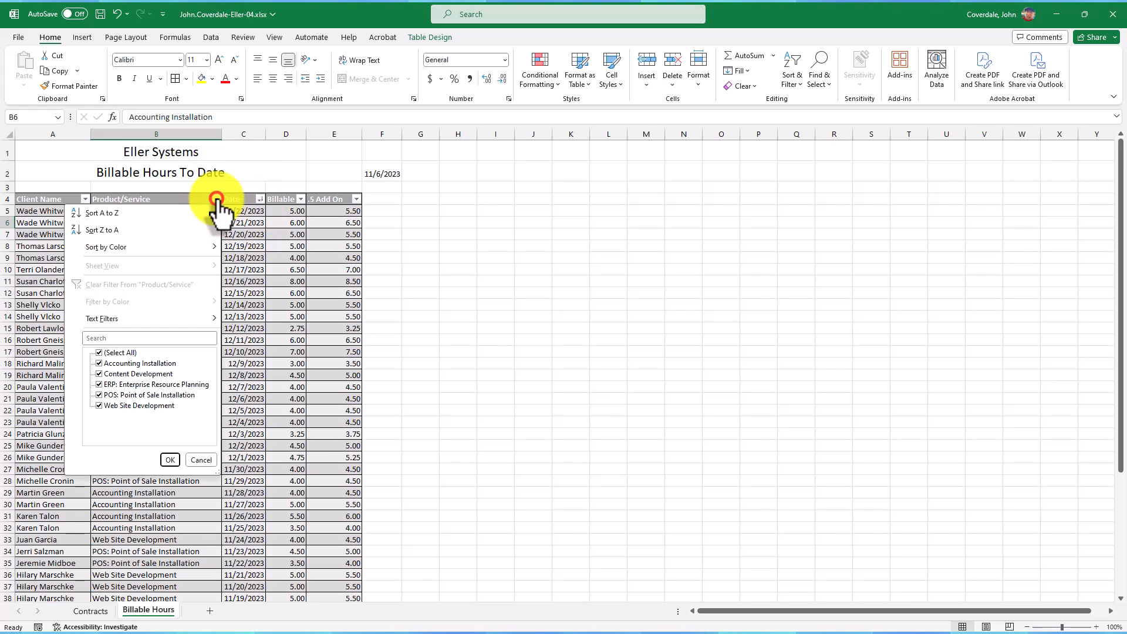
{"action": "left_click", "coordinate": [189, 211]}
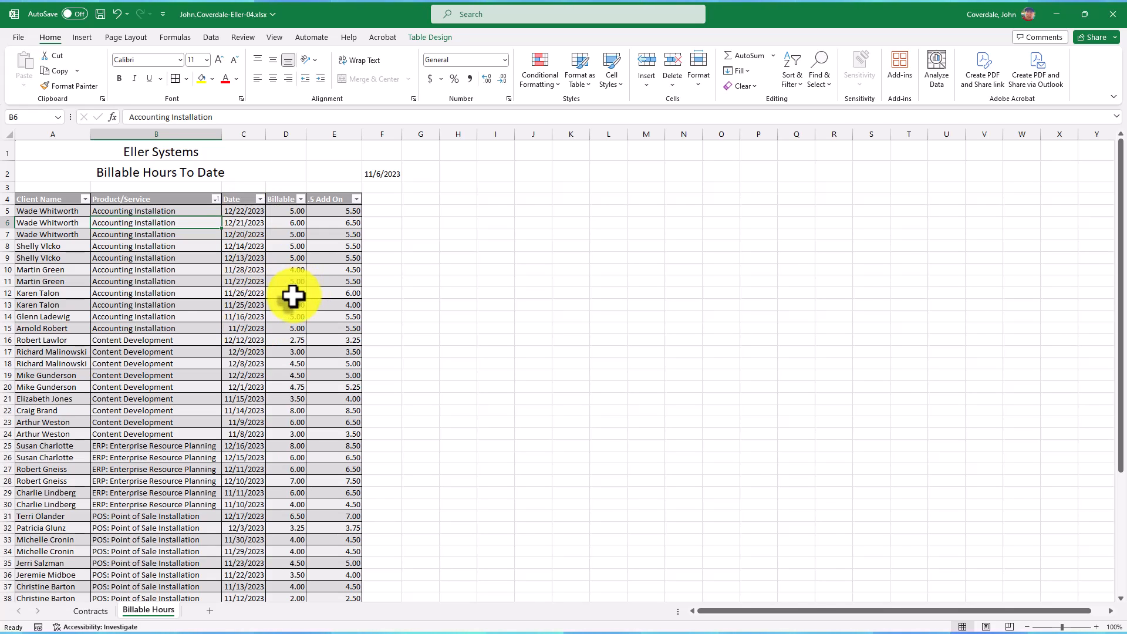
- Following step 10a, select cell A4 on the Contracts sheet in Excel and mark the step as complete in the browser
{"action": "key", "text": "alt+Tab"}
{"action": "scroll", "coordinate": [300, 441], "scroll_direction": "down", "scroll_amount": 1}
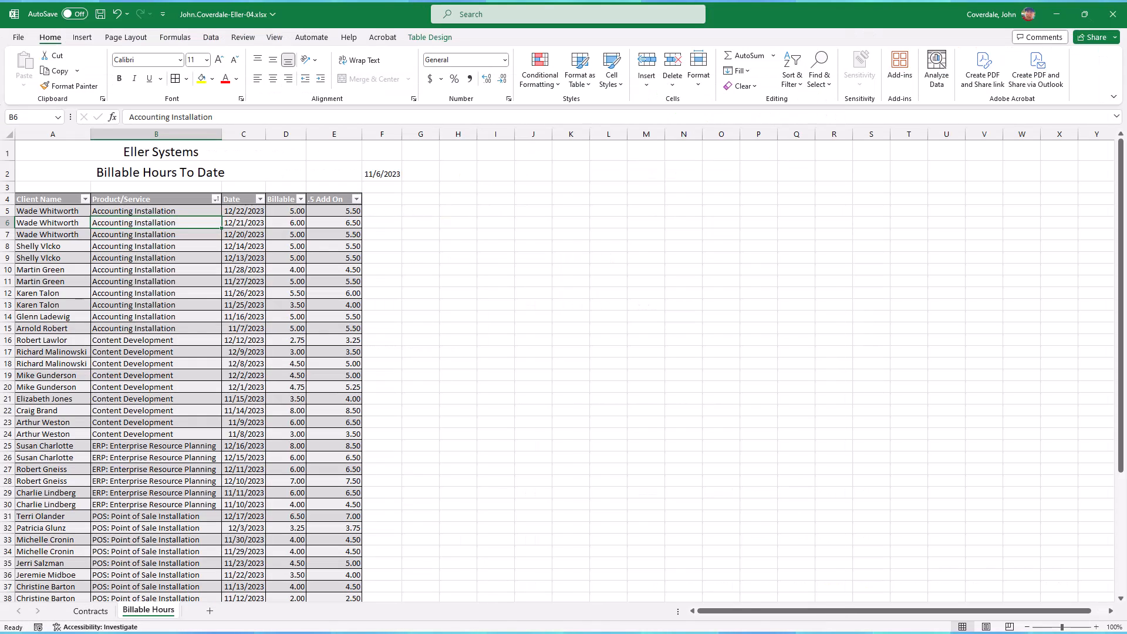
{"action": "left_click", "coordinate": [90, 611]}
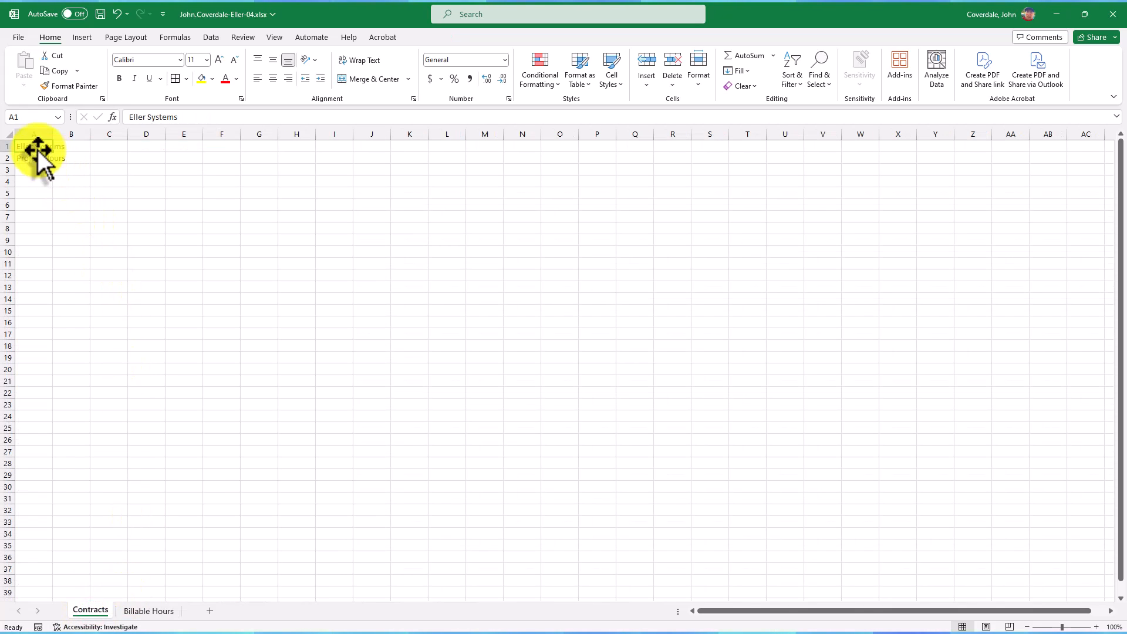
{"action": "left_click", "coordinate": [36, 181]}
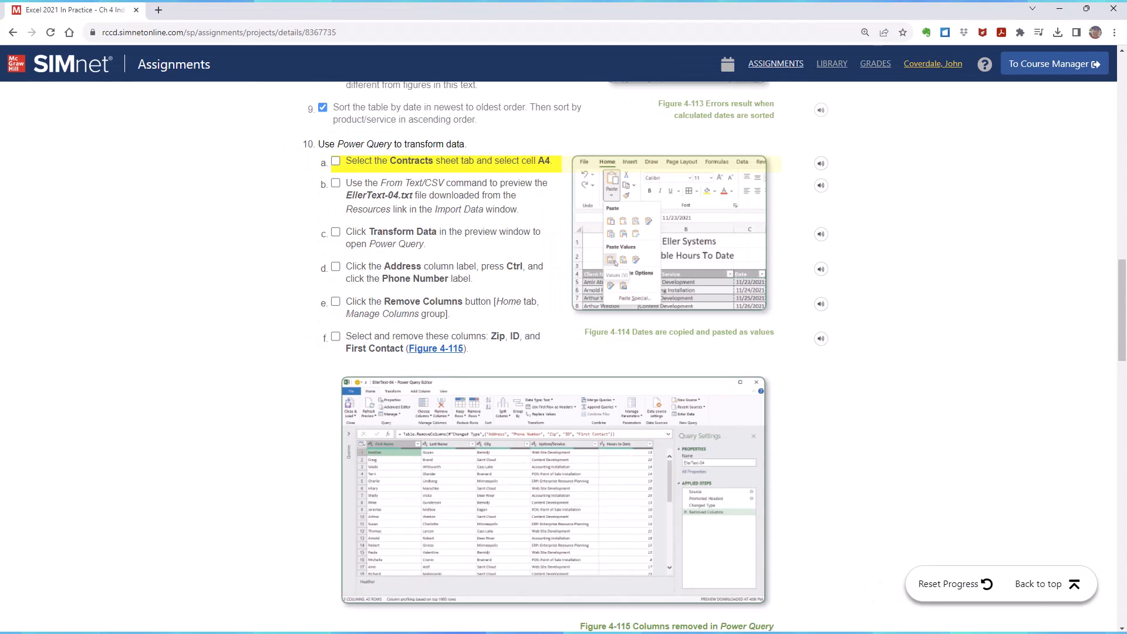
{"action": "left_click", "coordinate": [335, 163]}
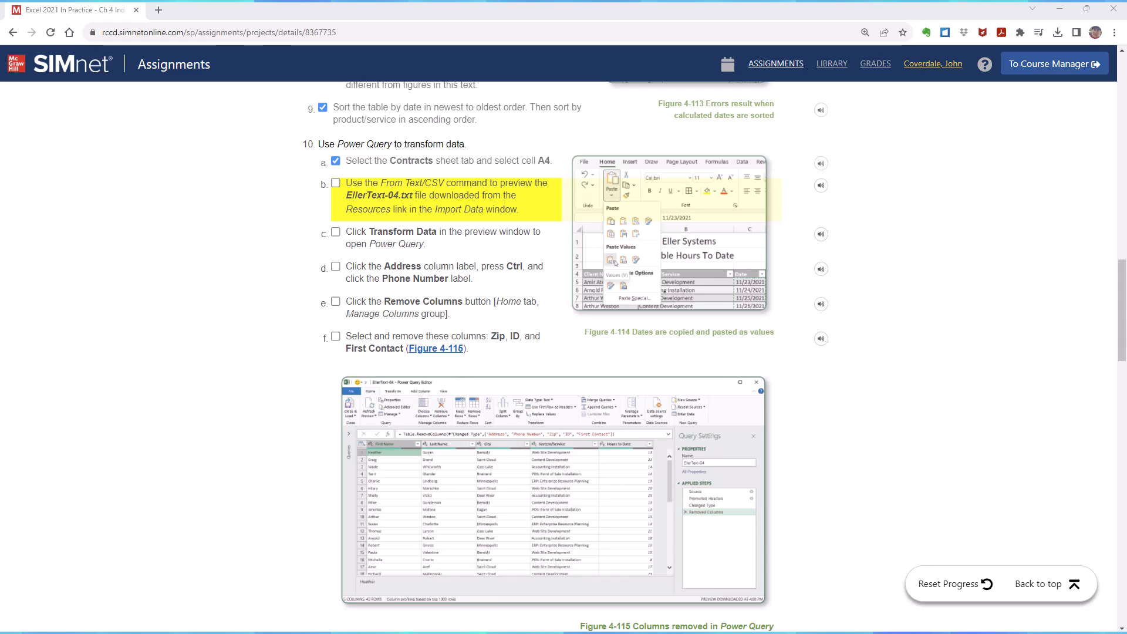
- Examine the column headings and tab spacing of EllerText-04.txt in Notepad, and close the file
{"action": "left_click_drag", "start_coordinate": [0, 118], "coordinate": [481, 86]}
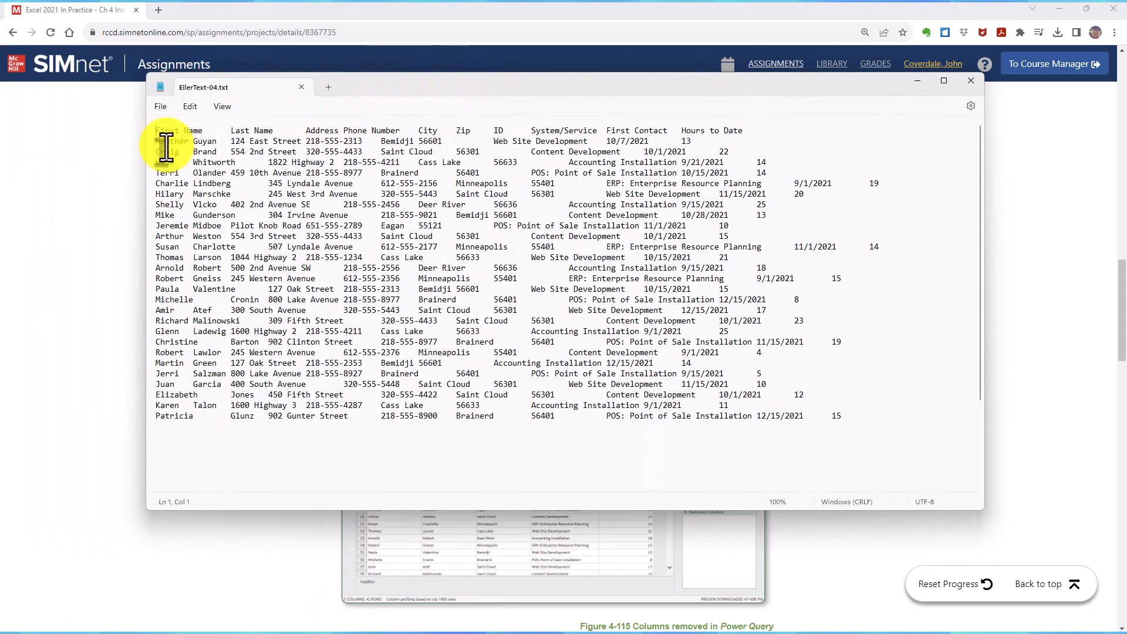
{"action": "left_click", "coordinate": [224, 132]}
{"action": "left_click_drag", "start_coordinate": [269, 131], "coordinate": [298, 129]}
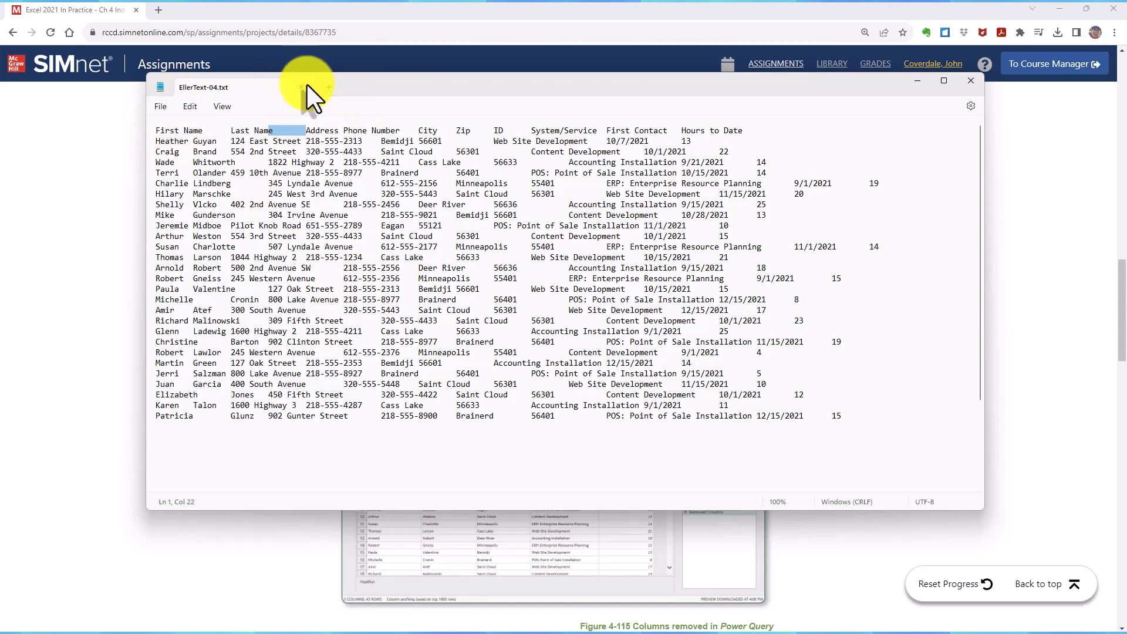
{"action": "left_click_drag", "start_coordinate": [396, 85], "coordinate": [338, 92]}
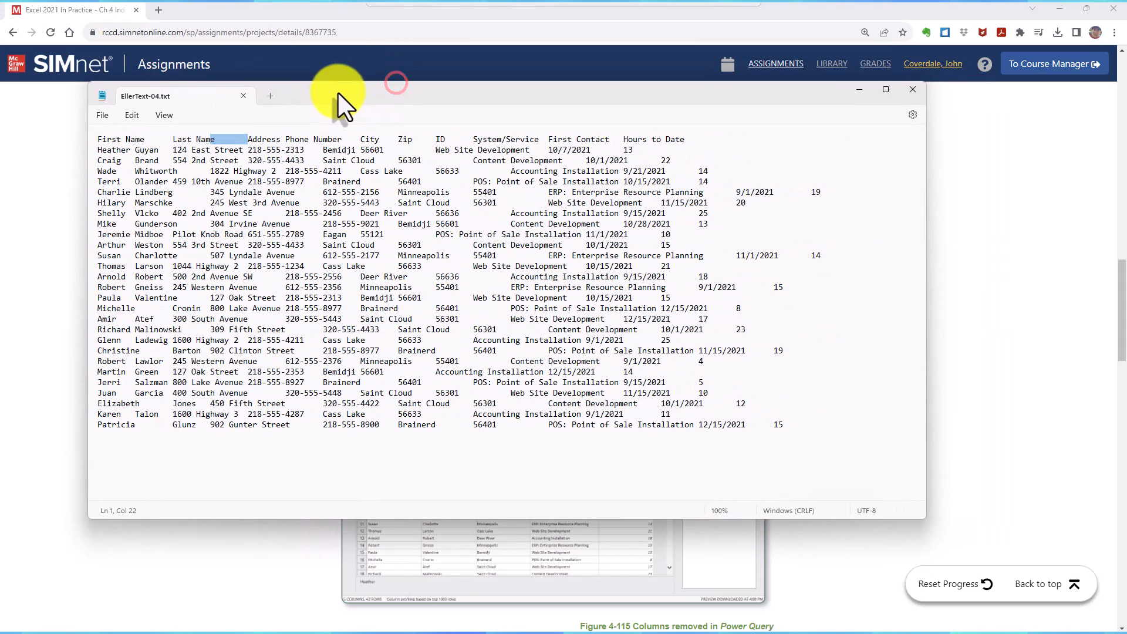
{"action": "left_click", "coordinate": [912, 90]}
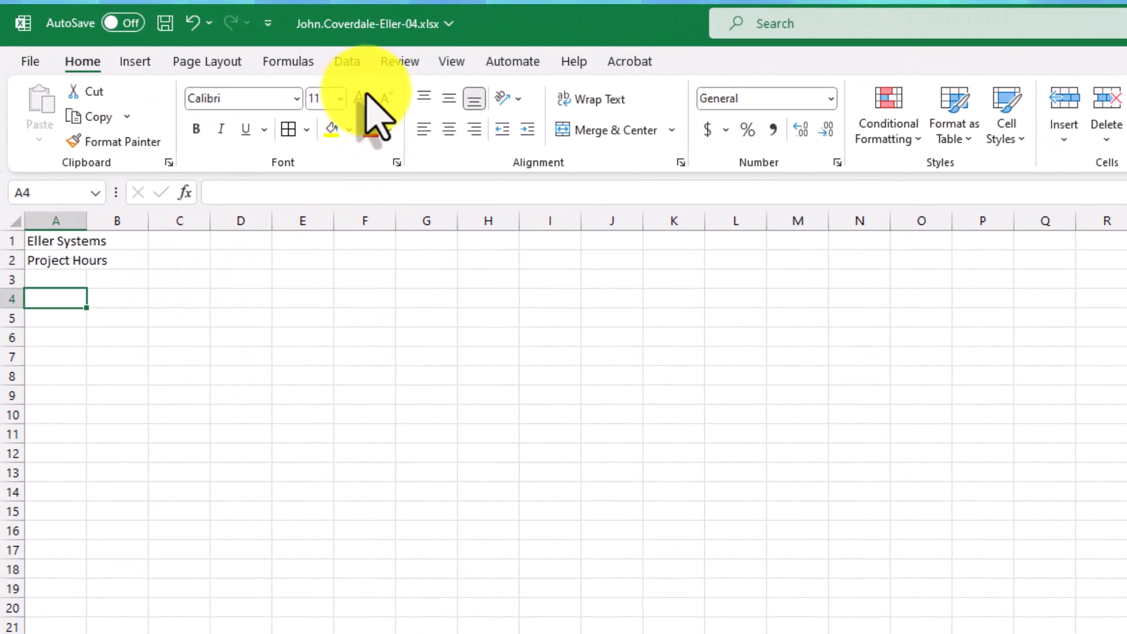
- In Excel, import EllerText-04.txt from the EX Pproject 4-4 folder with the From Text/CSV command to preview its data
{"action": "left_click", "coordinate": [352, 61]}
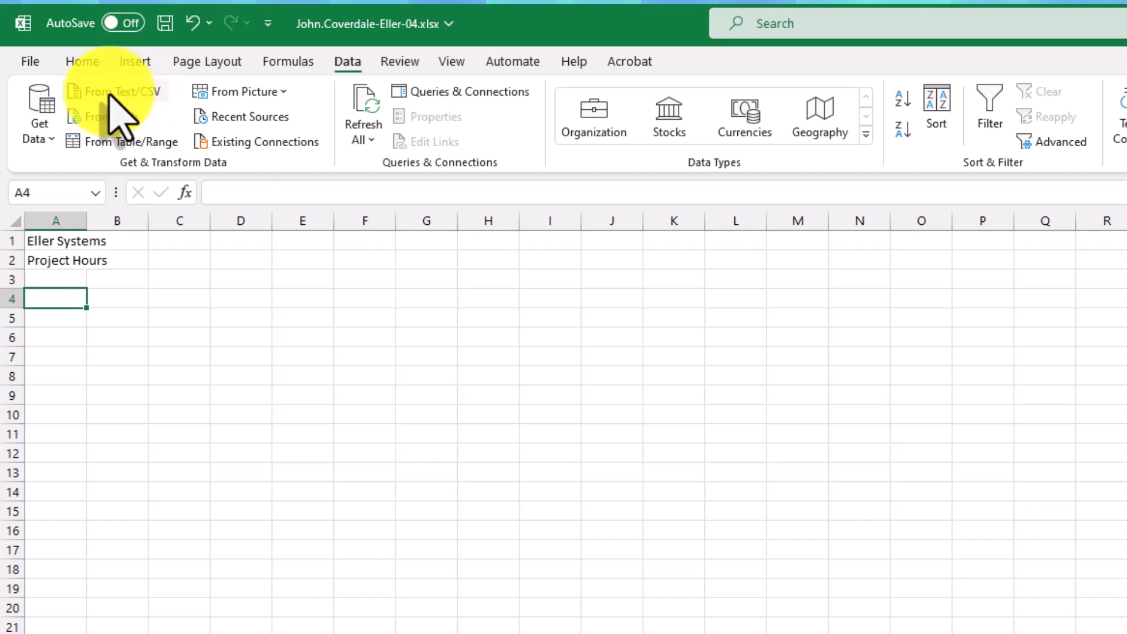
{"action": "left_click", "coordinate": [130, 96]}
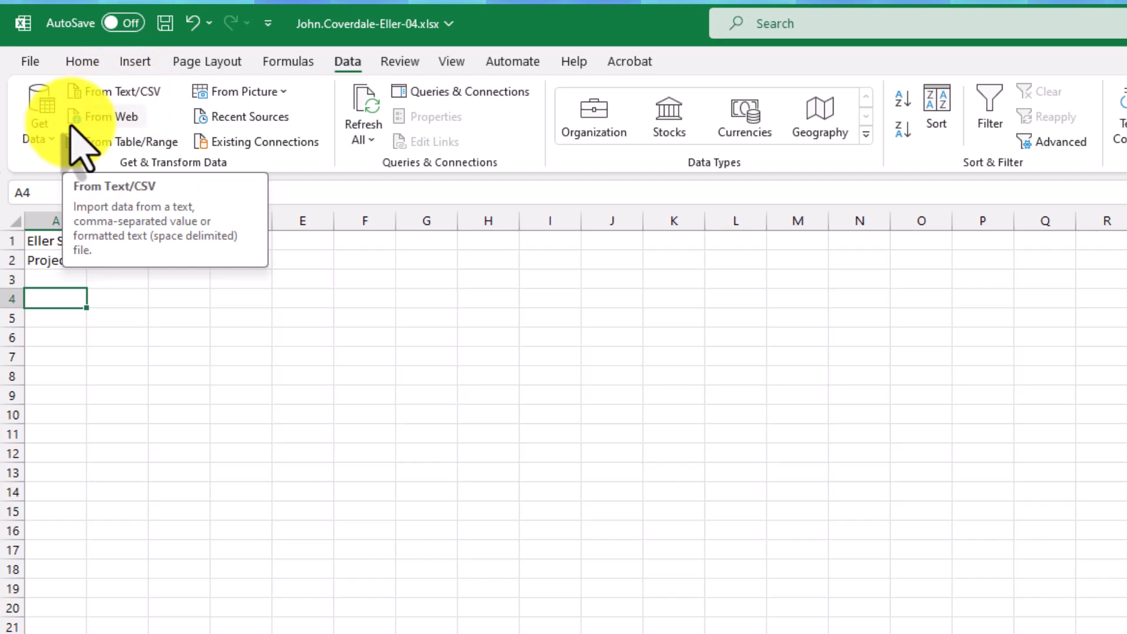
{"action": "left_click", "coordinate": [40, 139]}
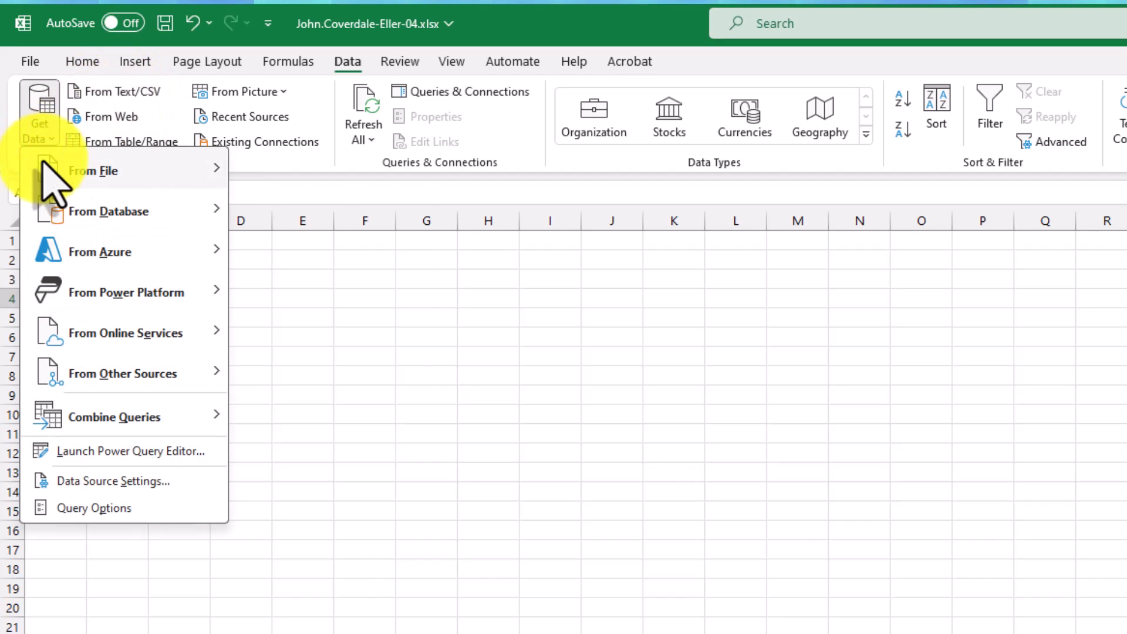
{"action": "mouse_move", "coordinate": [114, 170]}
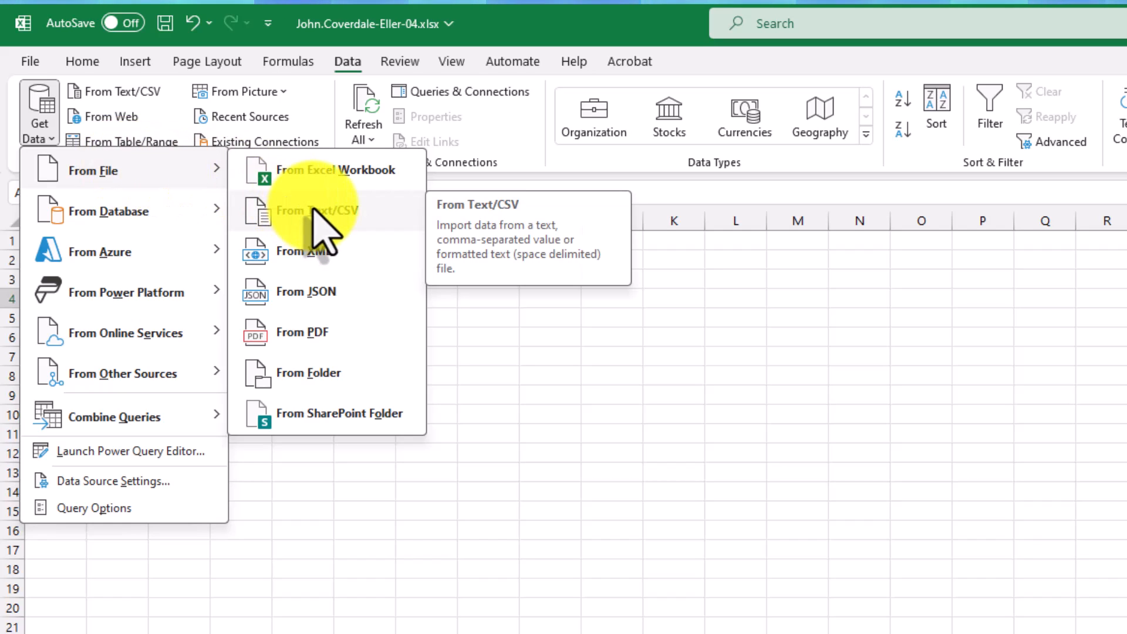
{"action": "left_click", "coordinate": [123, 97]}
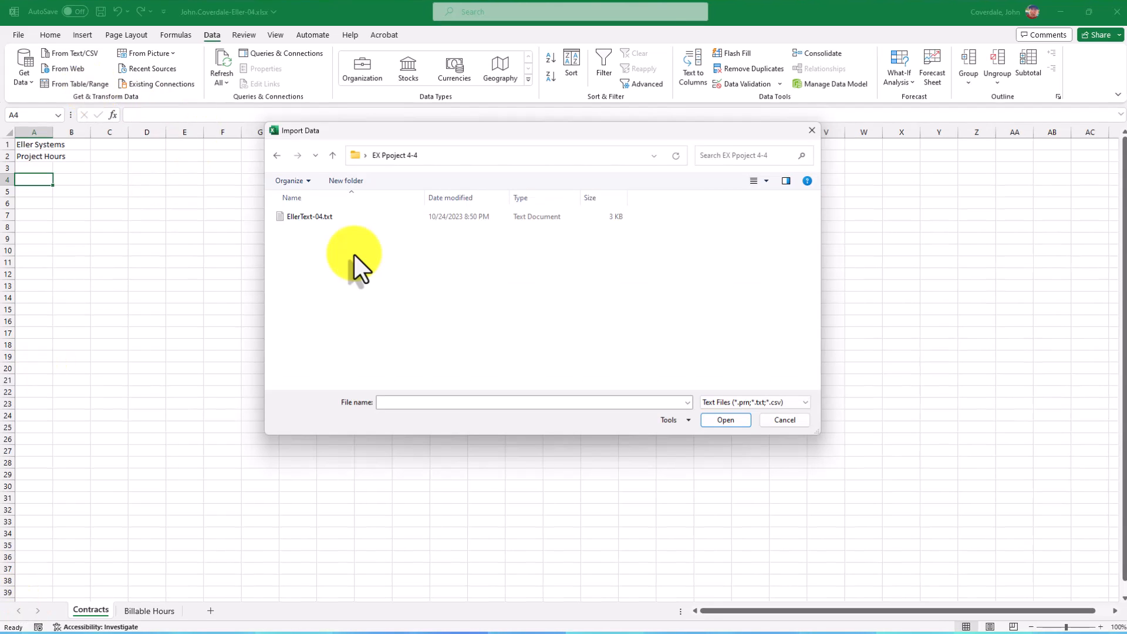
{"action": "left_click", "coordinate": [310, 217]}
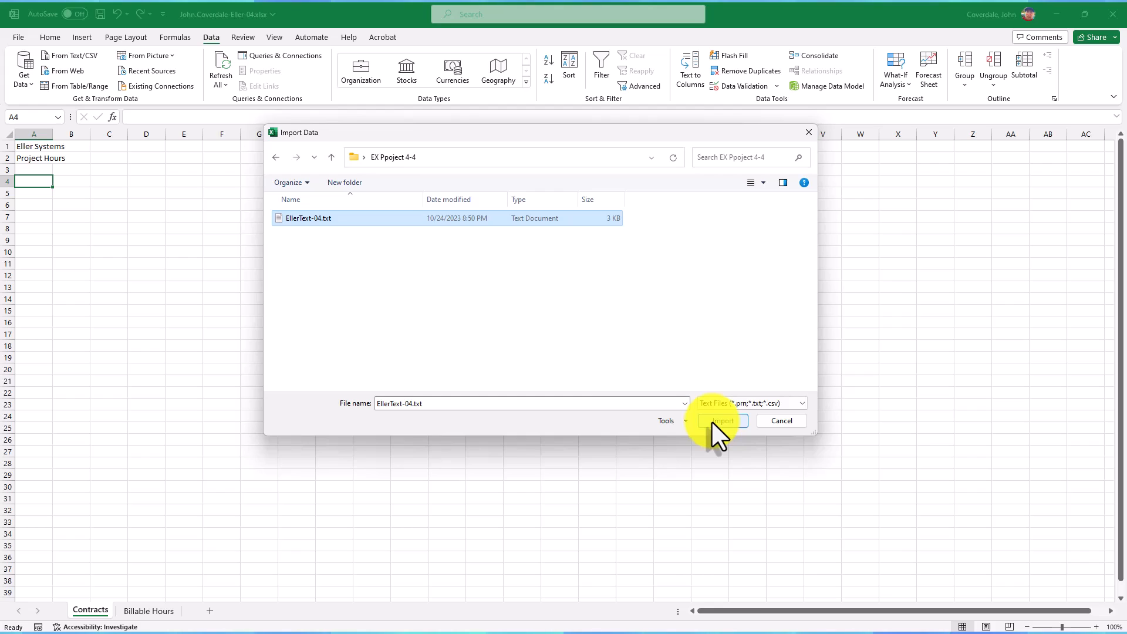
{"action": "left_click", "coordinate": [711, 422]}
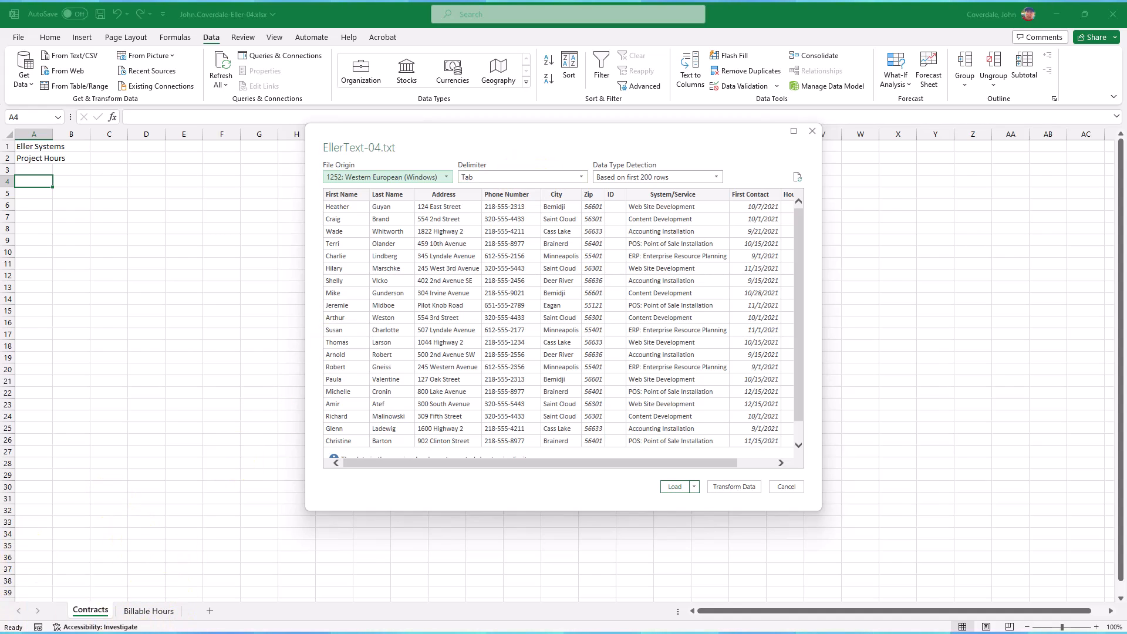
- Mark step 10b as complete in the browser, and in Excel open the previewed text data in Power Query with Transform Data
{"action": "key", "text": "alt+Tab"}
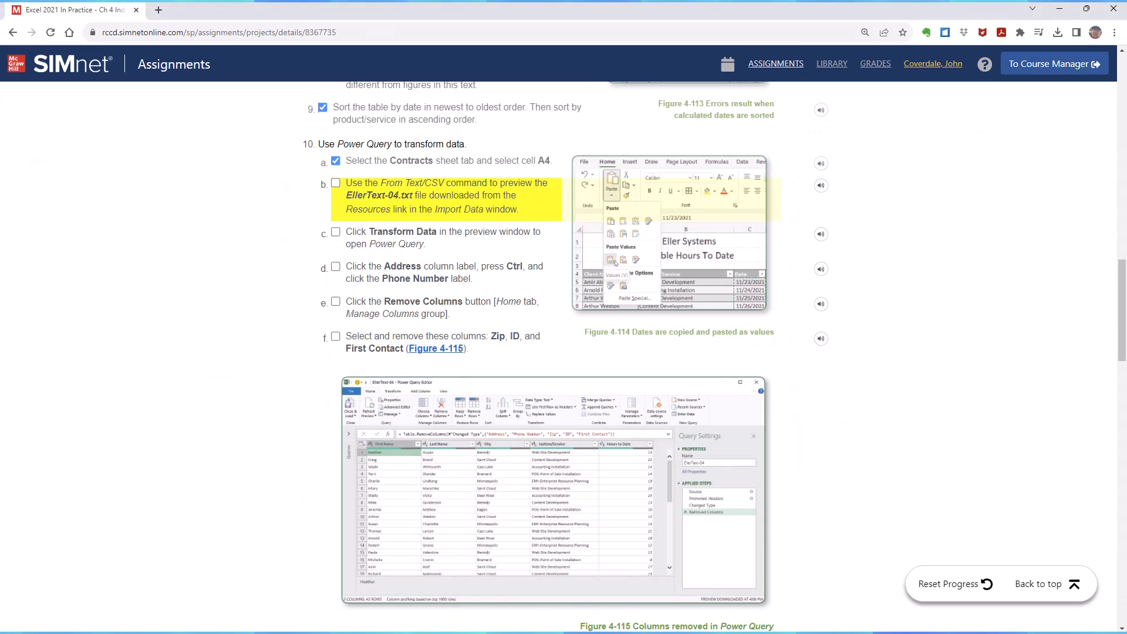
{"action": "left_click", "coordinate": [333, 180]}
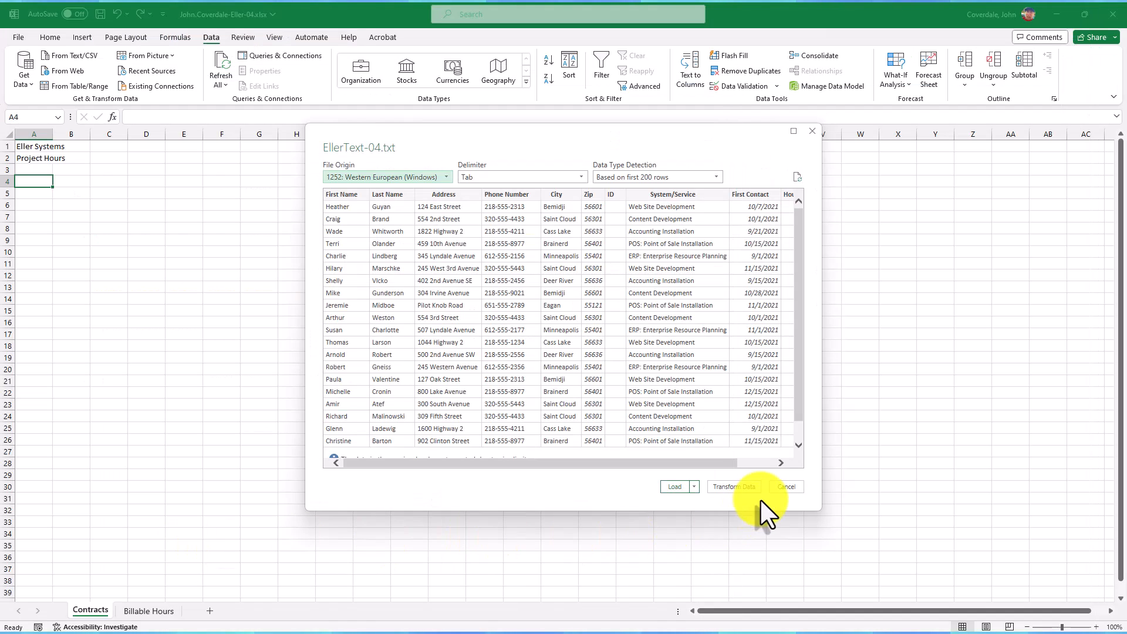
{"action": "left_click", "coordinate": [734, 487]}
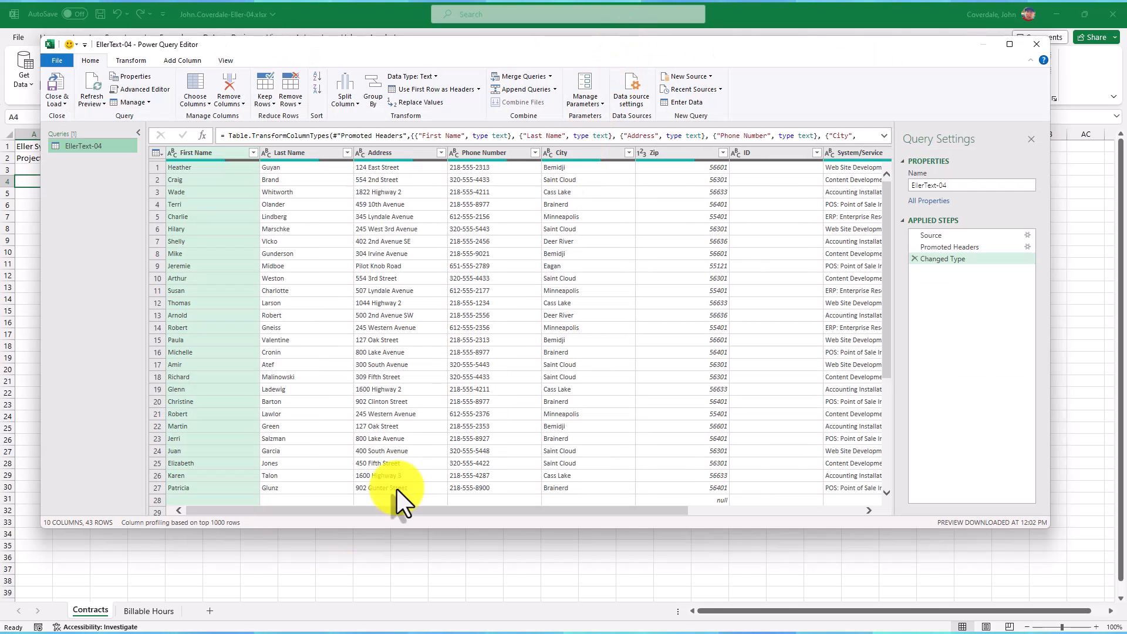
{"action": "key", "text": "alt+Tab"}
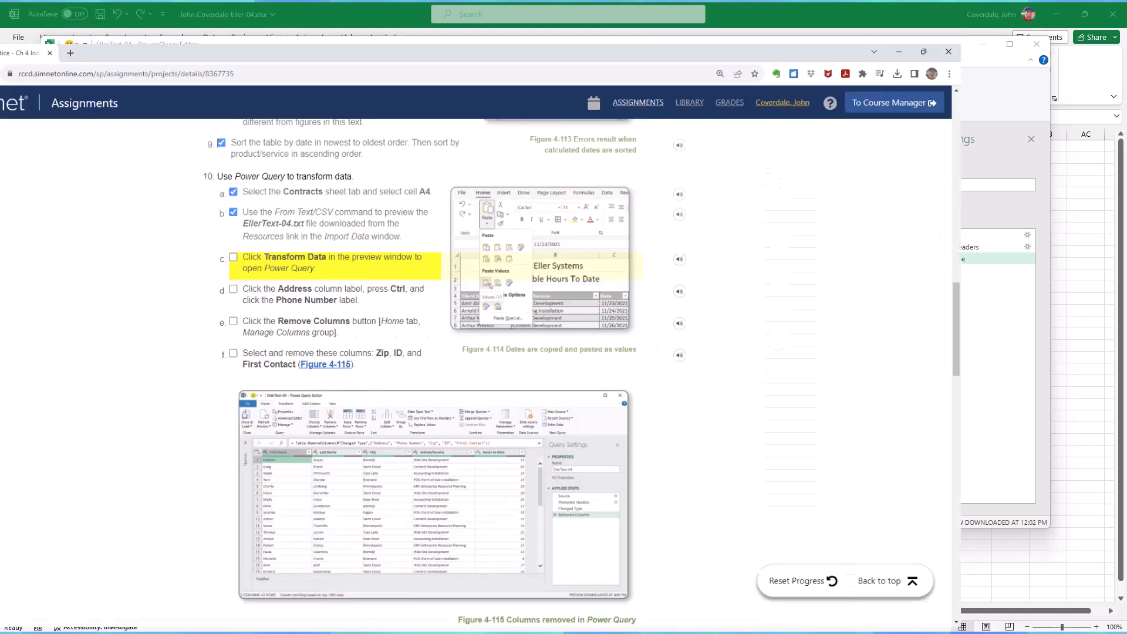
- Mark step 10c as complete in the browser, and switch back to the Power Query Editor
{"action": "left_click", "coordinate": [335, 231]}
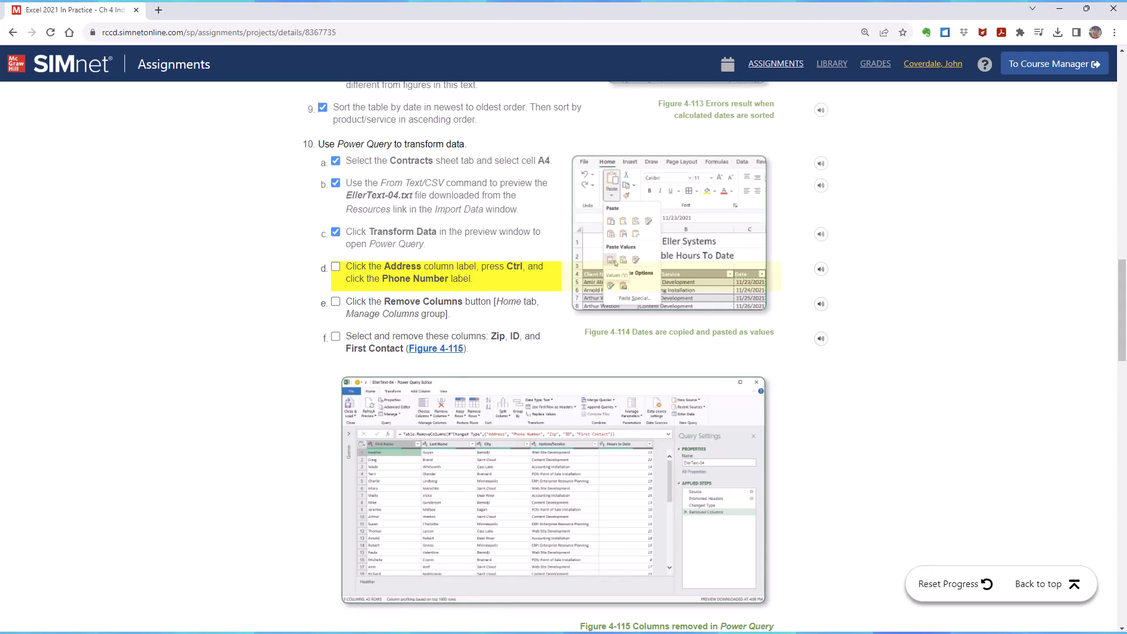
{"action": "key", "text": "alt+Tab"}
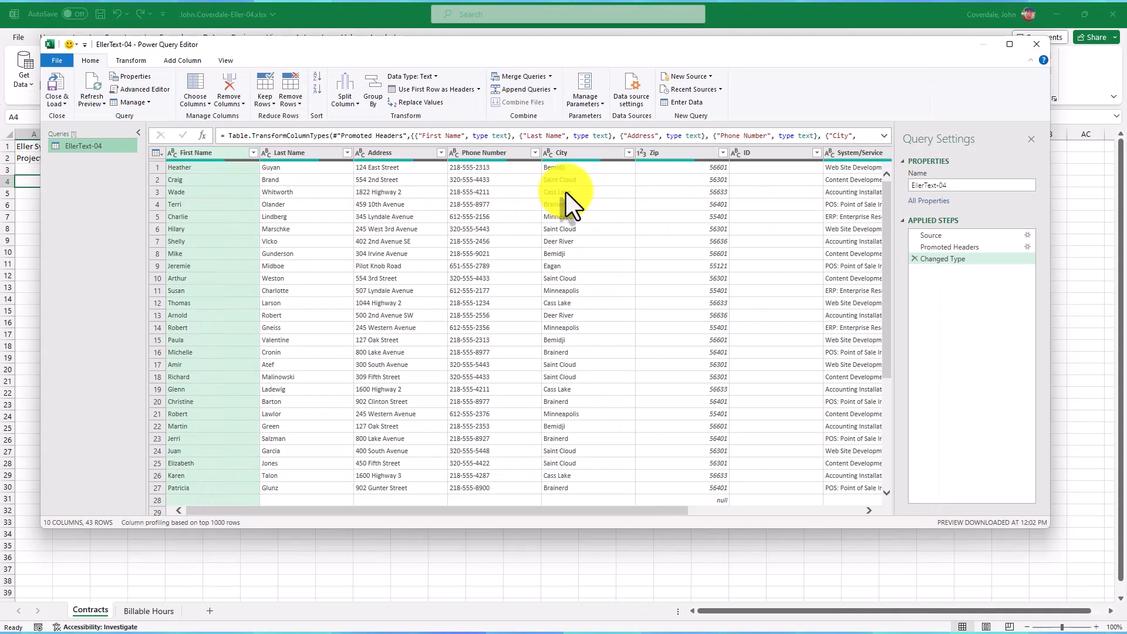
{"action": "left_click", "coordinate": [315, 170]}
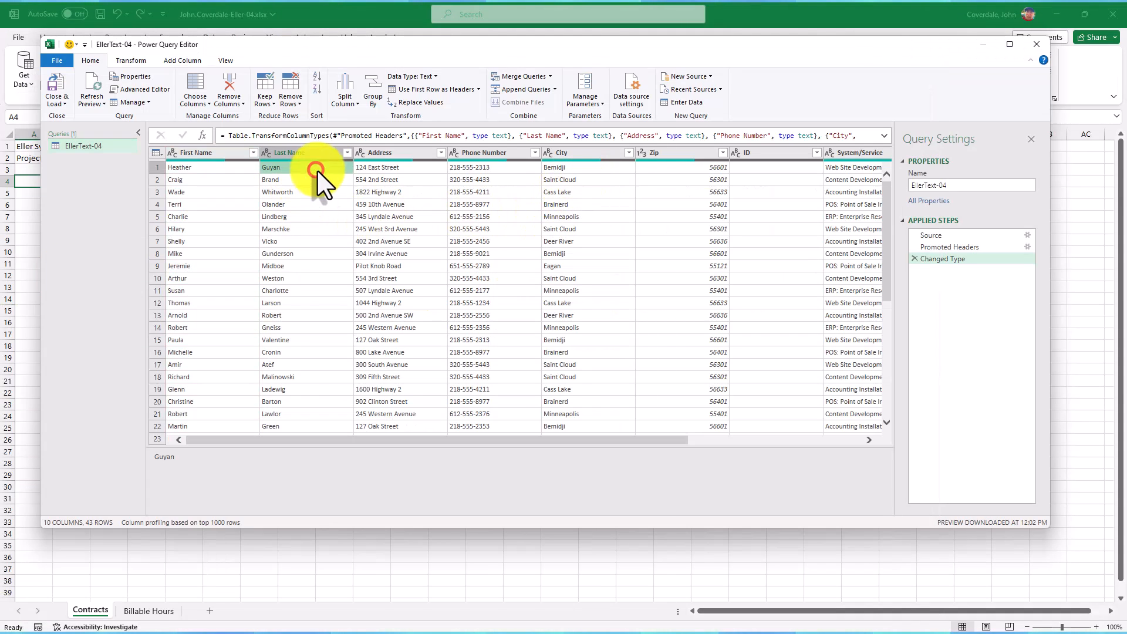
{"action": "left_click", "coordinate": [314, 153]}
{"action": "left_click", "coordinate": [392, 150]}
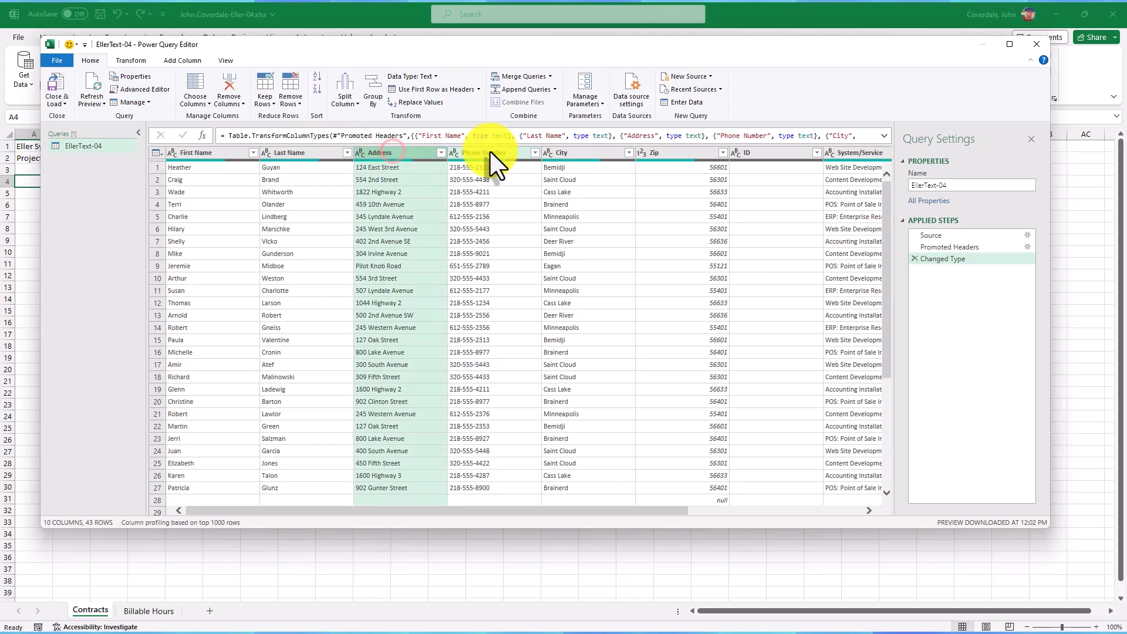
{"action": "left_click", "coordinate": [496, 150]}
{"action": "left_click", "coordinate": [549, 152]}
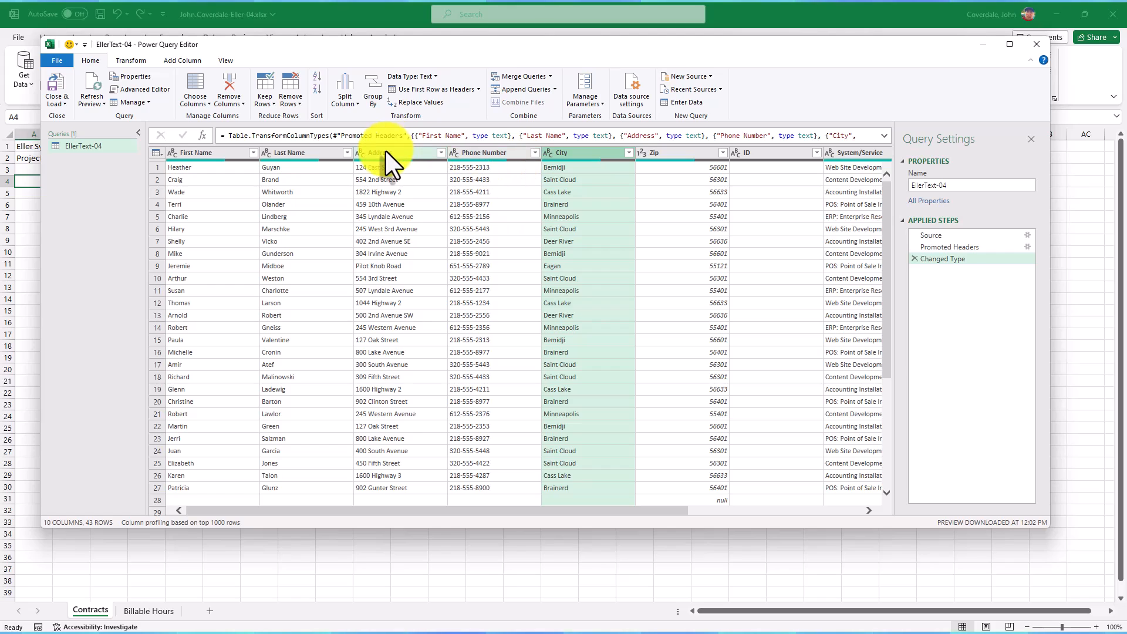
- Select the Address and Phone Number columns together and remove them from the query
{"action": "left_click", "coordinate": [386, 154]}
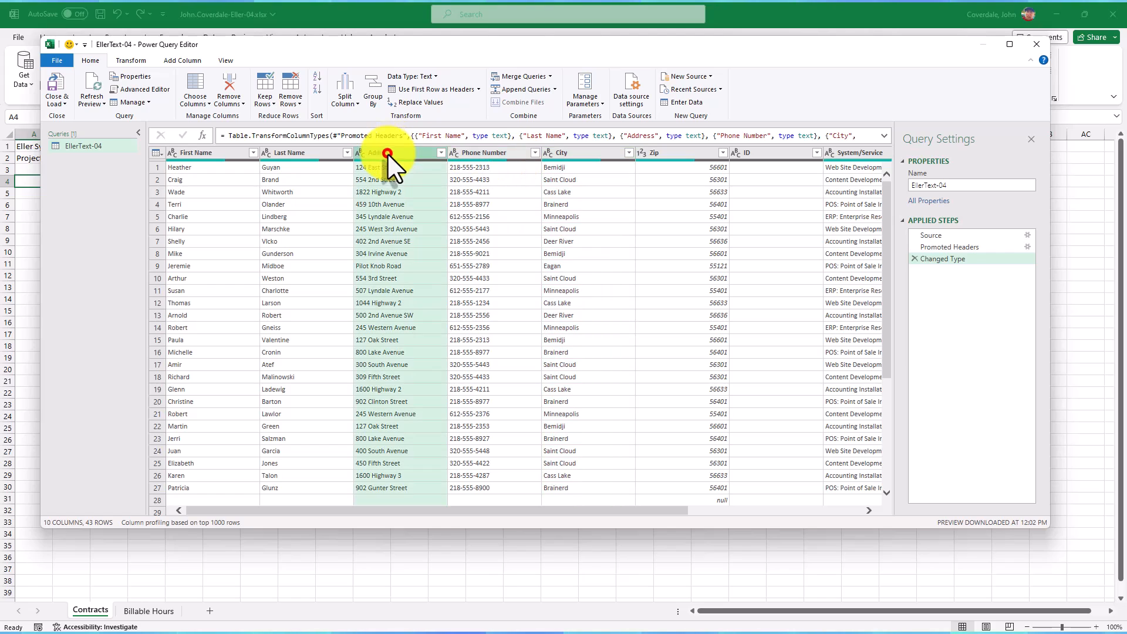
{"action": "left_click", "coordinate": [490, 151], "text": "ctrl"}
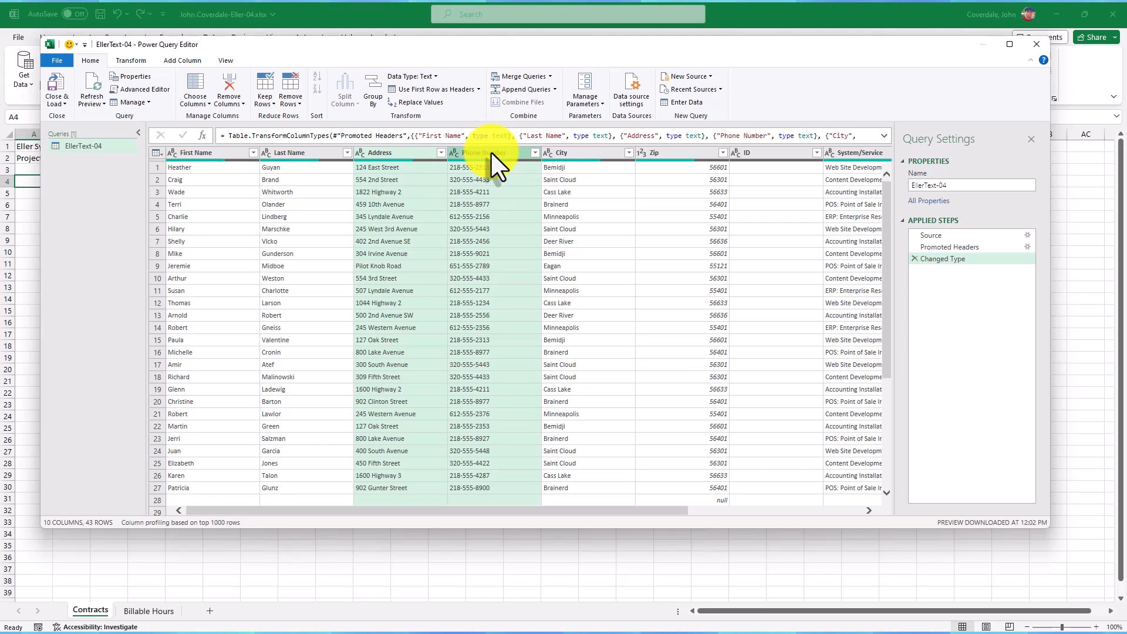
{"action": "left_click", "coordinate": [228, 77]}
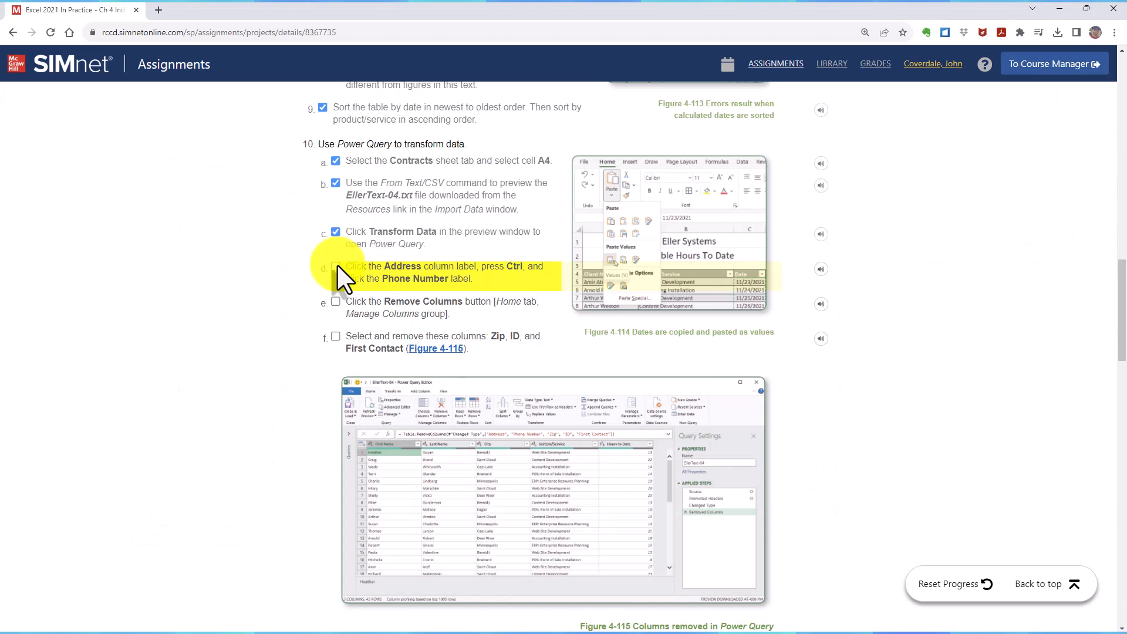
- Mark steps 10d and 10e as complete on the SIMnet instructions page in the browser
{"action": "left_click", "coordinate": [335, 267]}
{"action": "left_click", "coordinate": [335, 301]}
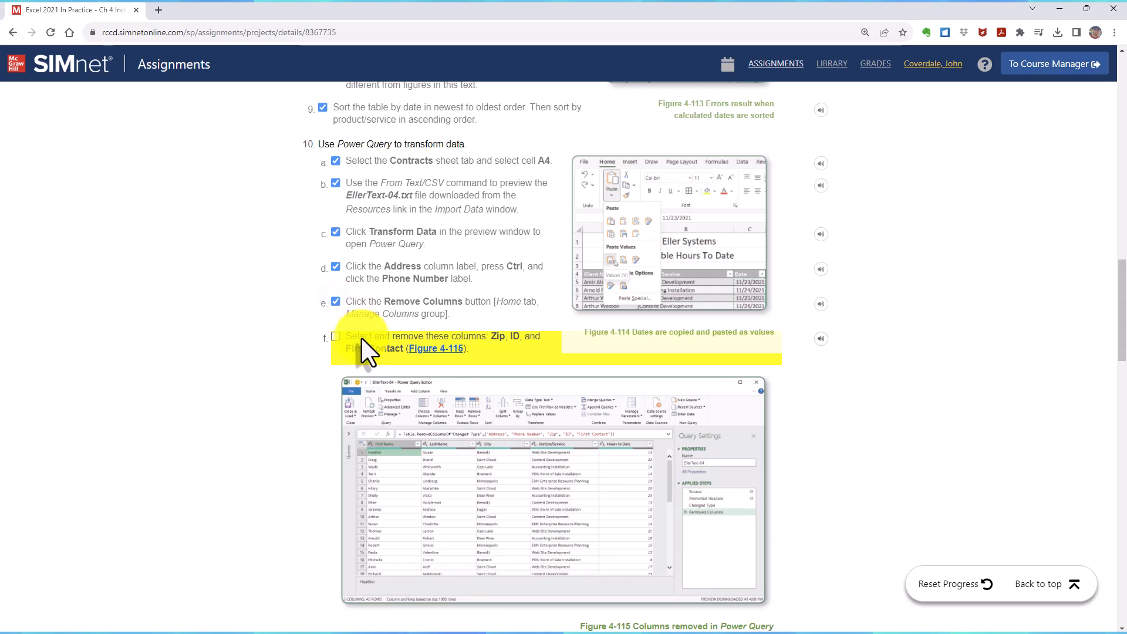
{"action": "scroll", "coordinate": [478, 415], "scroll_direction": "down", "scroll_amount": 3}
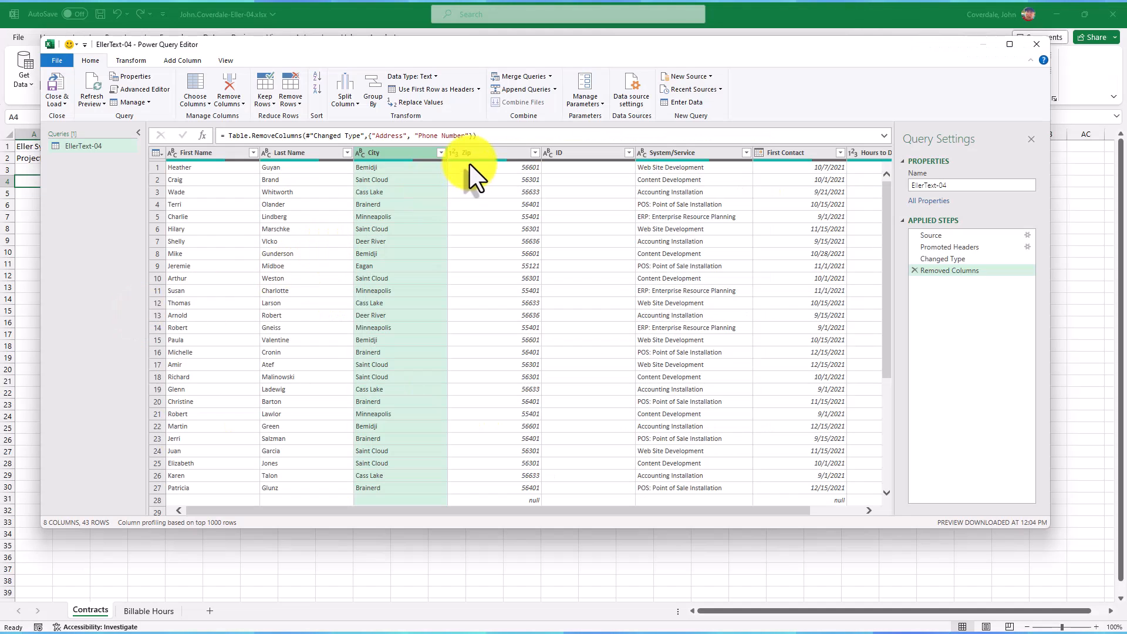
- In the Power Query Editor, remove the Zip, ID and First Contact columns from the query
{"action": "left_click", "coordinate": [473, 150]}
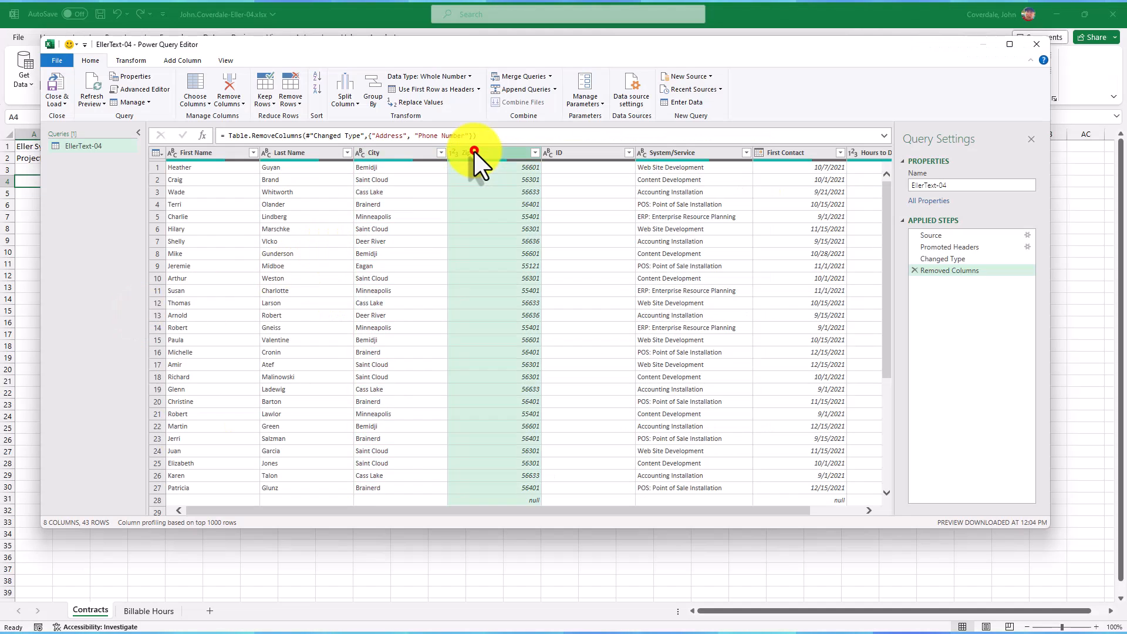
{"action": "left_click", "coordinate": [582, 152], "text": "ctrl"}
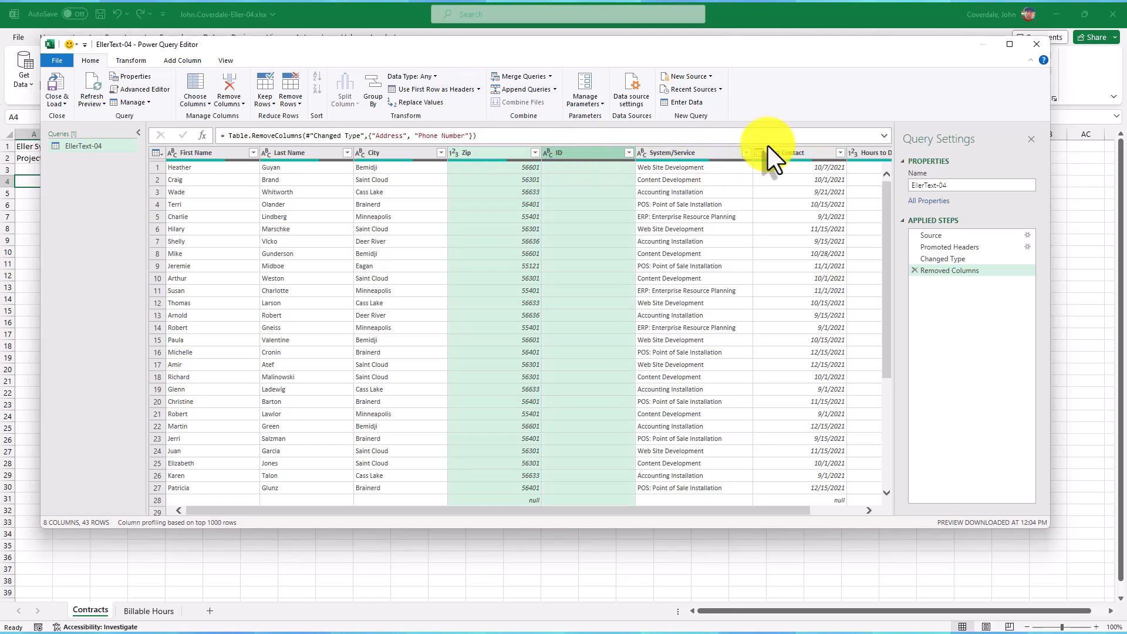
{"action": "left_click", "coordinate": [809, 152], "text": "ctrl"}
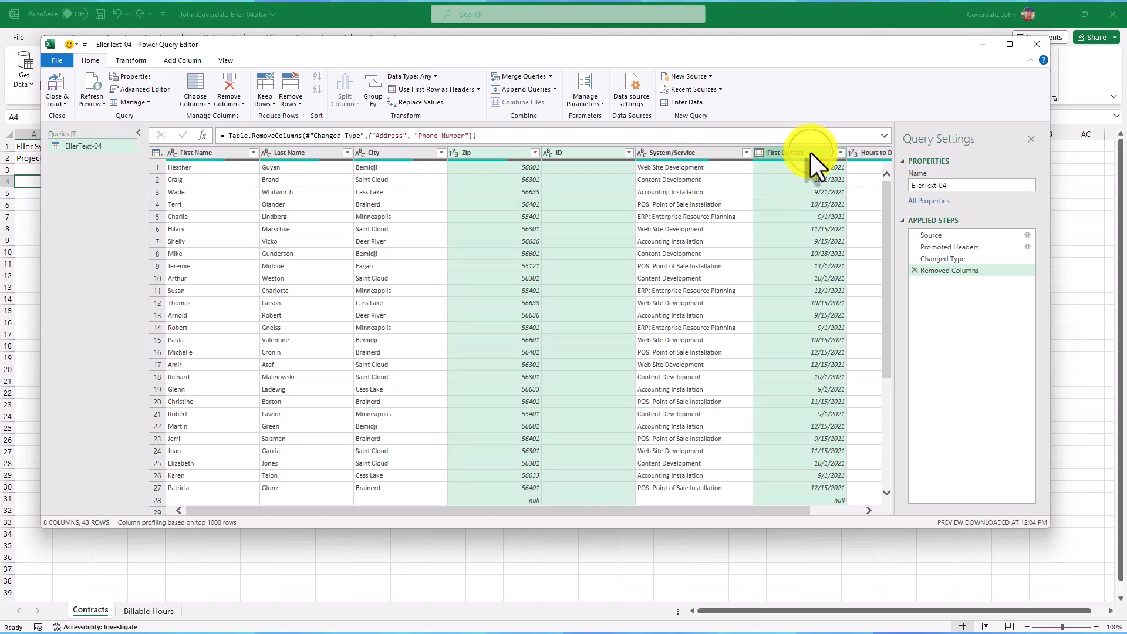
{"action": "left_click", "coordinate": [225, 79]}
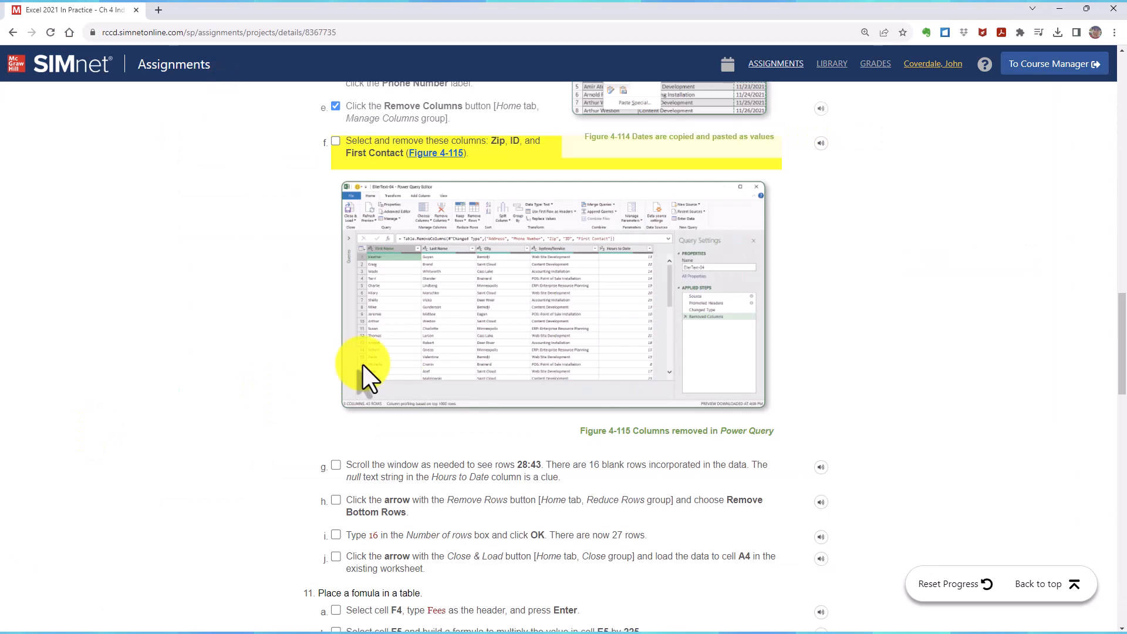
- Mark step 10f as complete in the browser and read the instructions for step 10g
{"action": "left_click", "coordinate": [334, 141]}
{"action": "scroll", "coordinate": [297, 329], "scroll_direction": "down", "scroll_amount": 3}
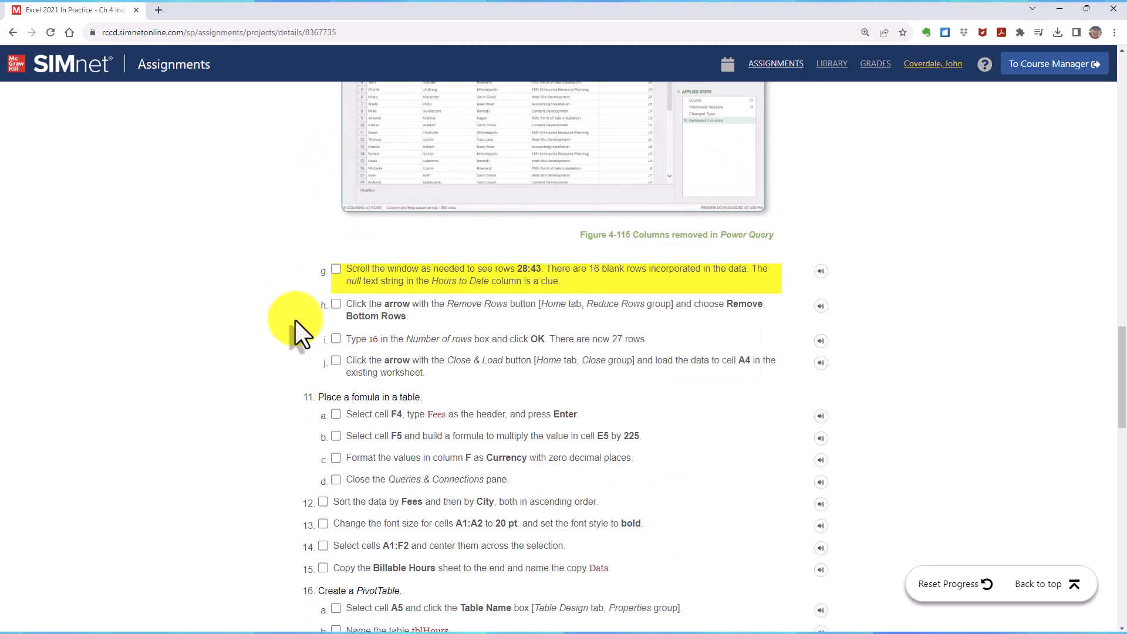
{"action": "scroll", "coordinate": [374, 318], "scroll_direction": "up", "scroll_amount": 7}
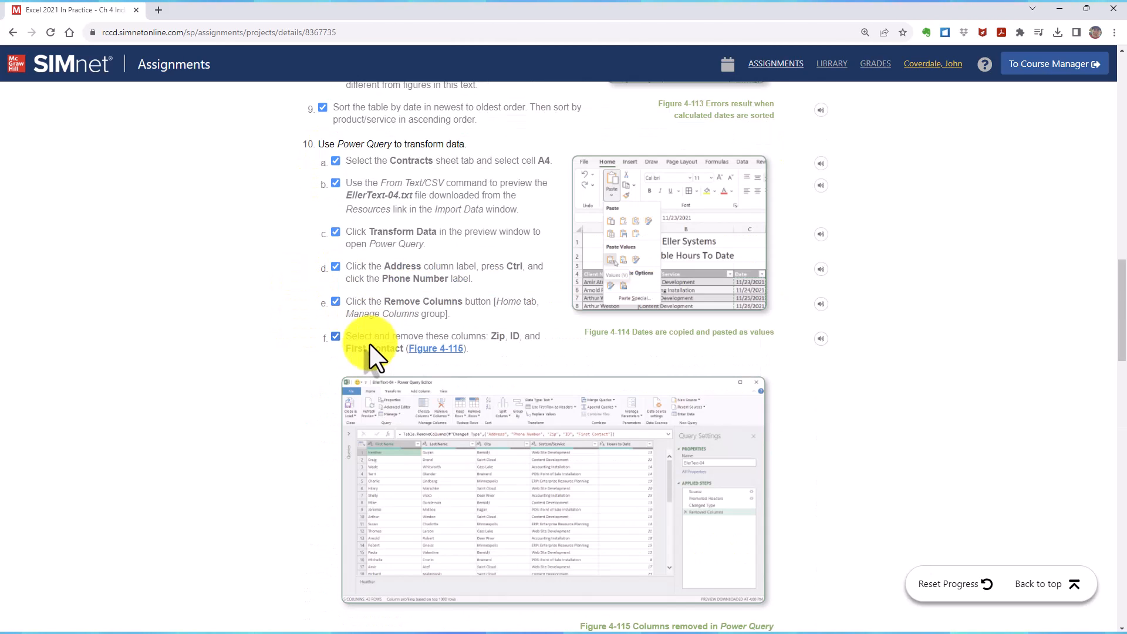
{"action": "scroll", "coordinate": [374, 329], "scroll_direction": "down", "scroll_amount": 3}
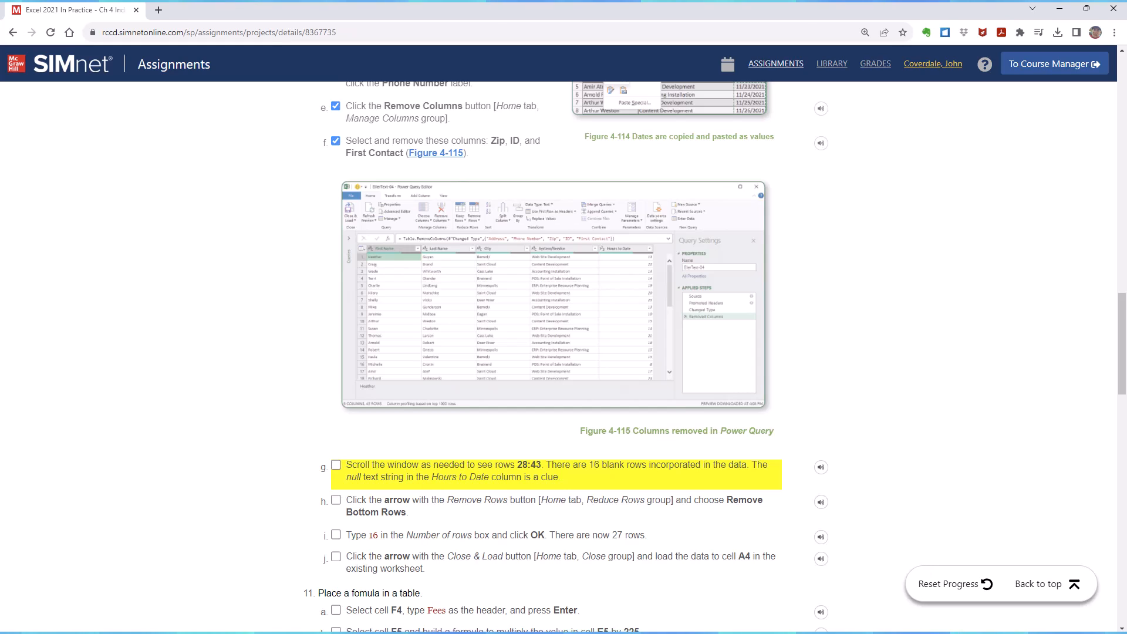
- In the Power Query Editor, examine rows 28 through 43 at the end of the query data
{"action": "key", "text": "alt+Tab"}
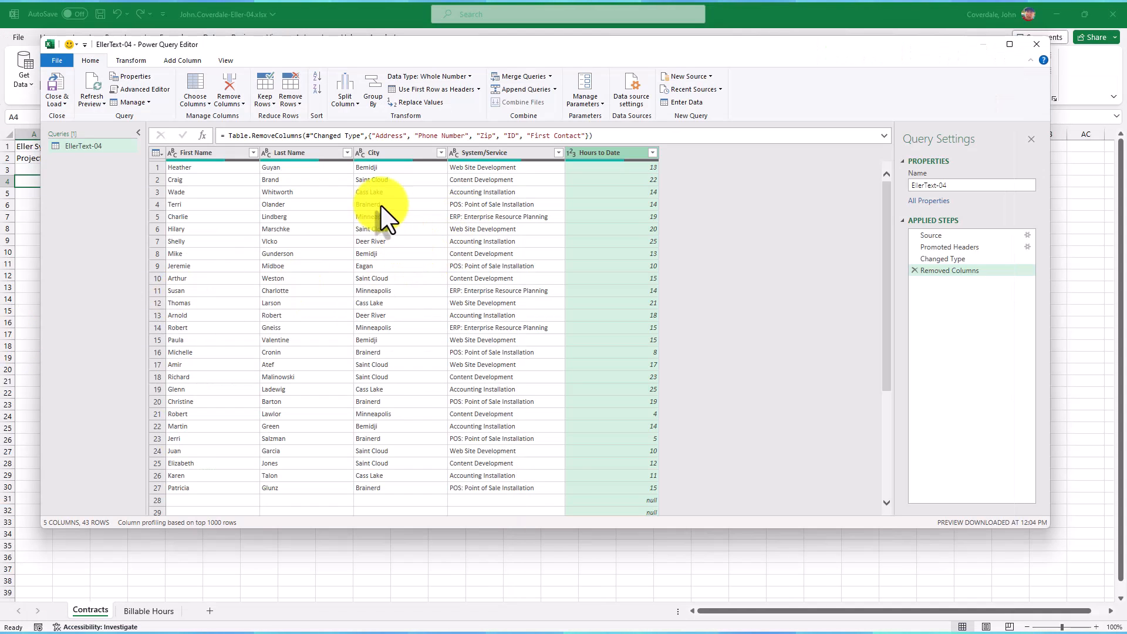
{"action": "left_click", "coordinate": [184, 494]}
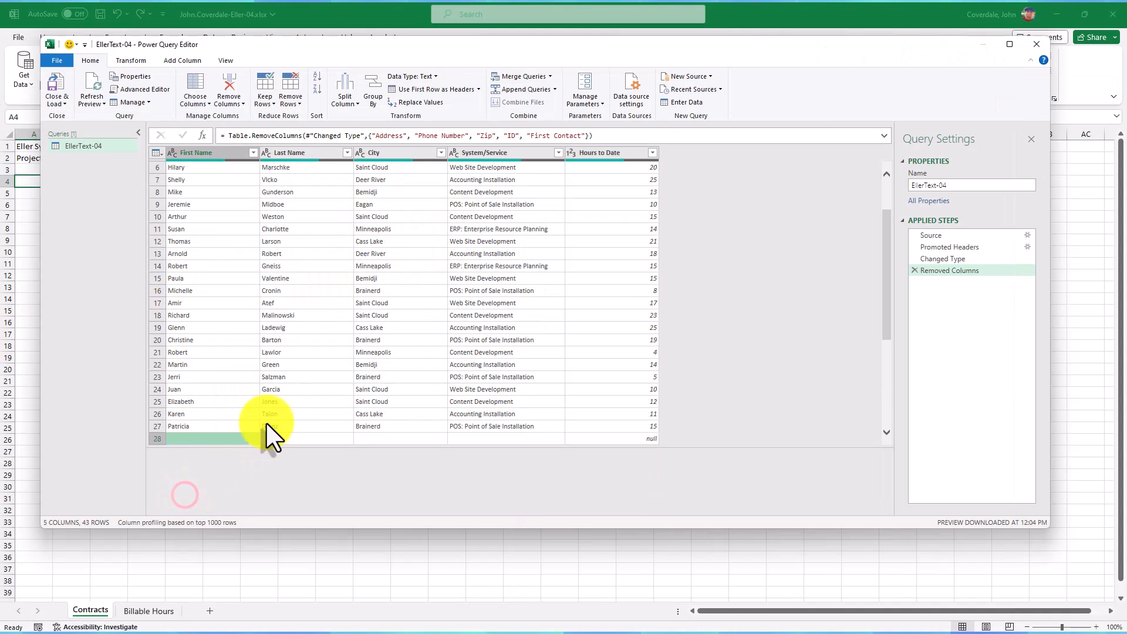
{"action": "scroll", "coordinate": [223, 428], "scroll_direction": "down", "scroll_amount": 5}
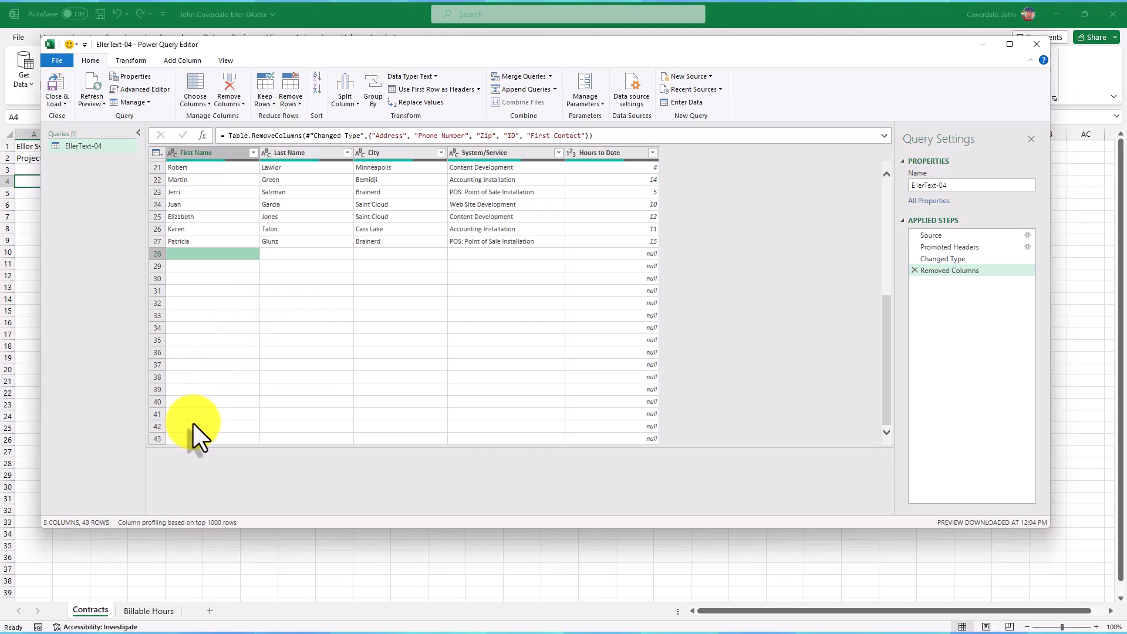
{"action": "left_click", "coordinate": [182, 439]}
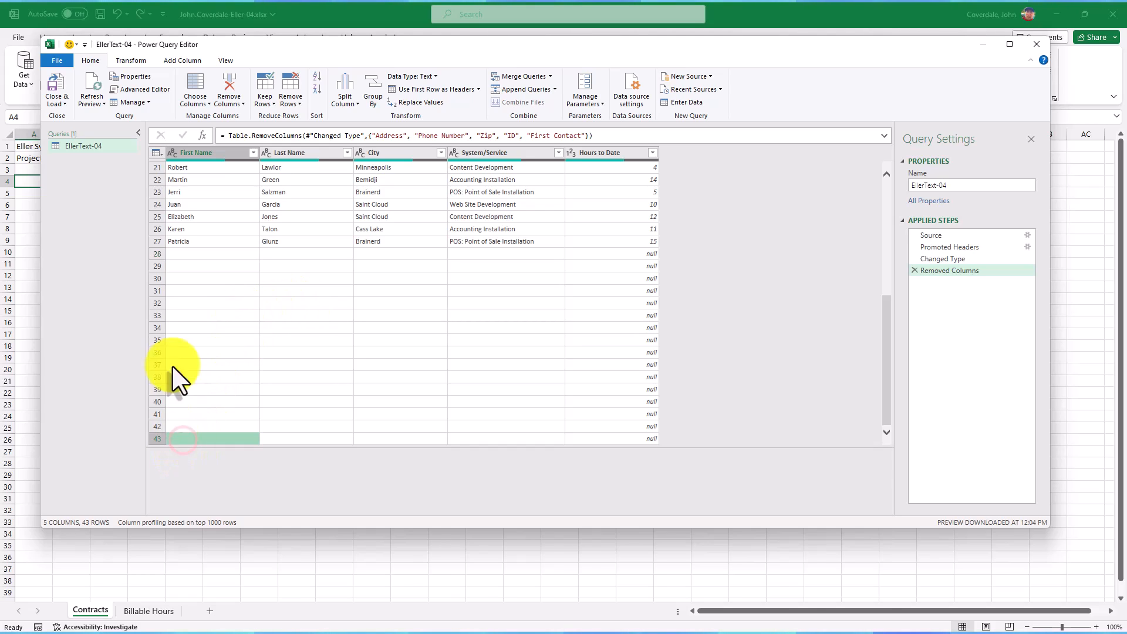
{"action": "left_click", "coordinate": [171, 253]}
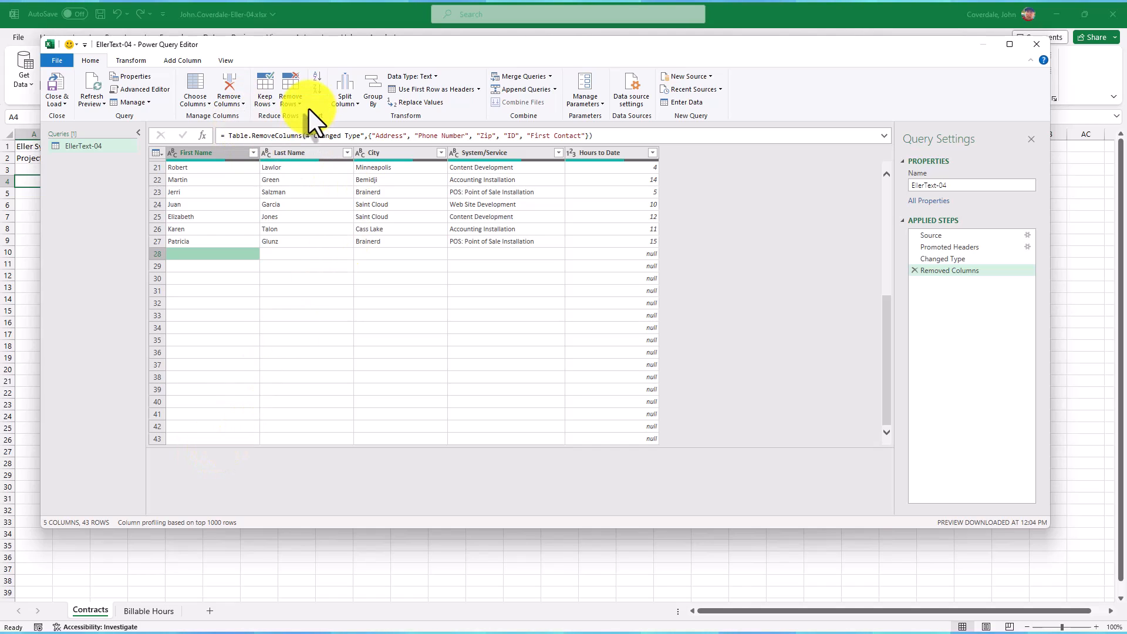
- Remove the bottom 16 rows from the query with Remove Bottom Rows
{"action": "left_click", "coordinate": [294, 101]}
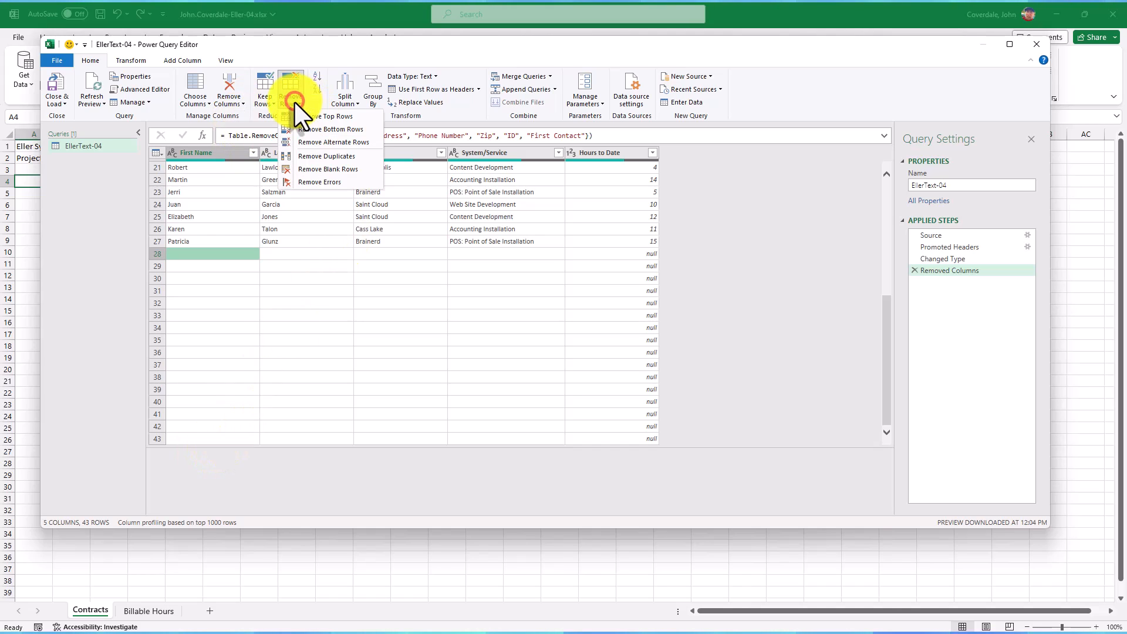
{"action": "left_click", "coordinate": [327, 129]}
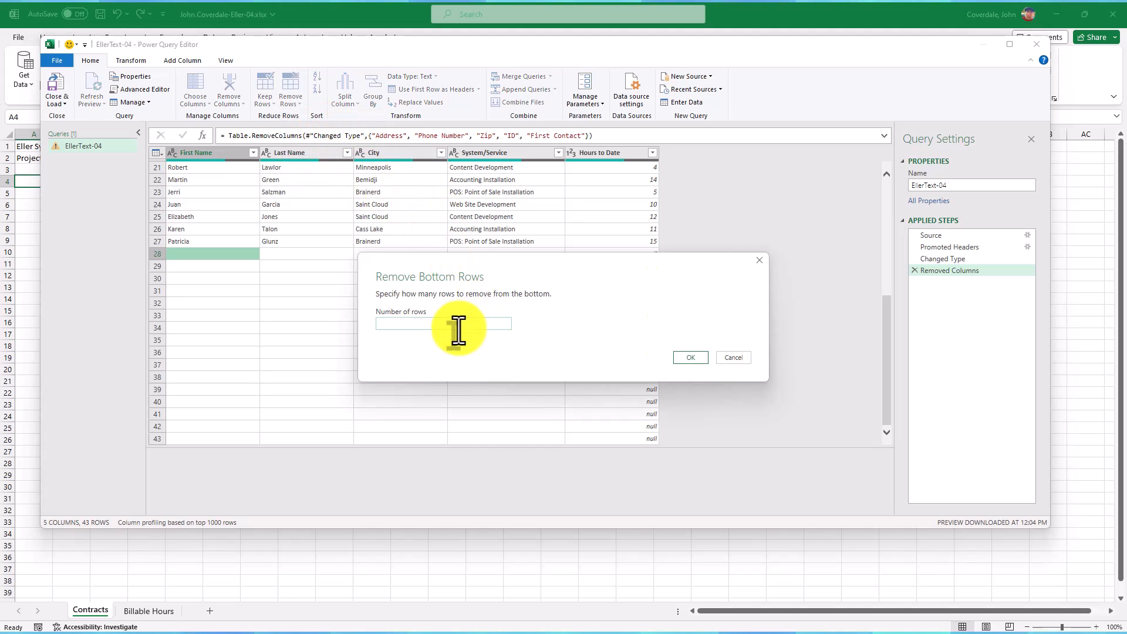
{"action": "type", "text": "16"}
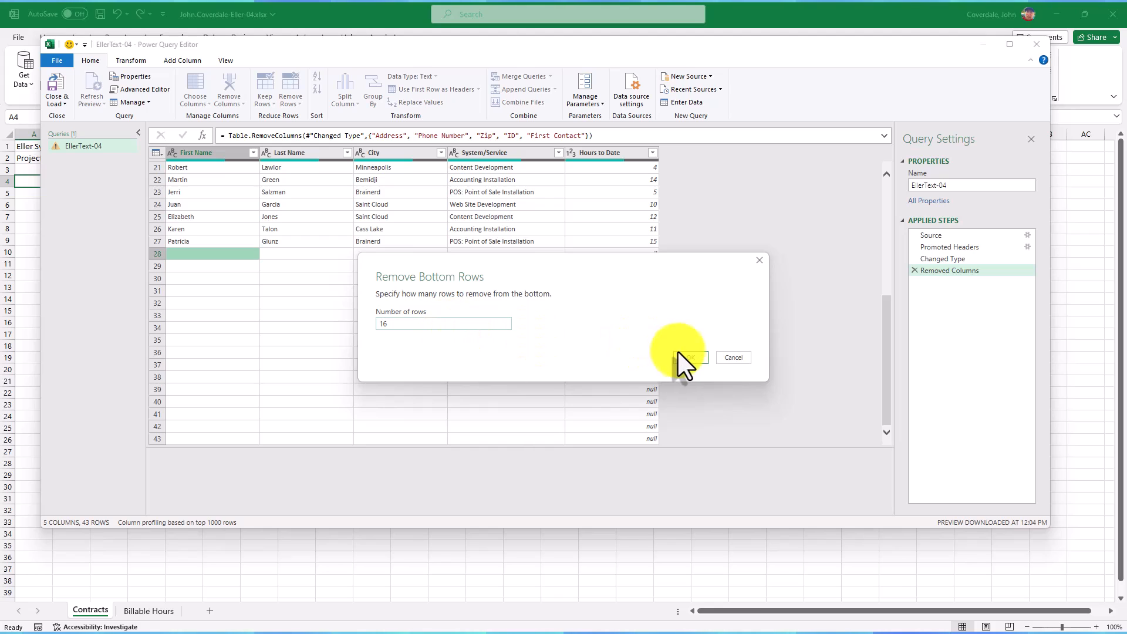
{"action": "left_click", "coordinate": [691, 358]}
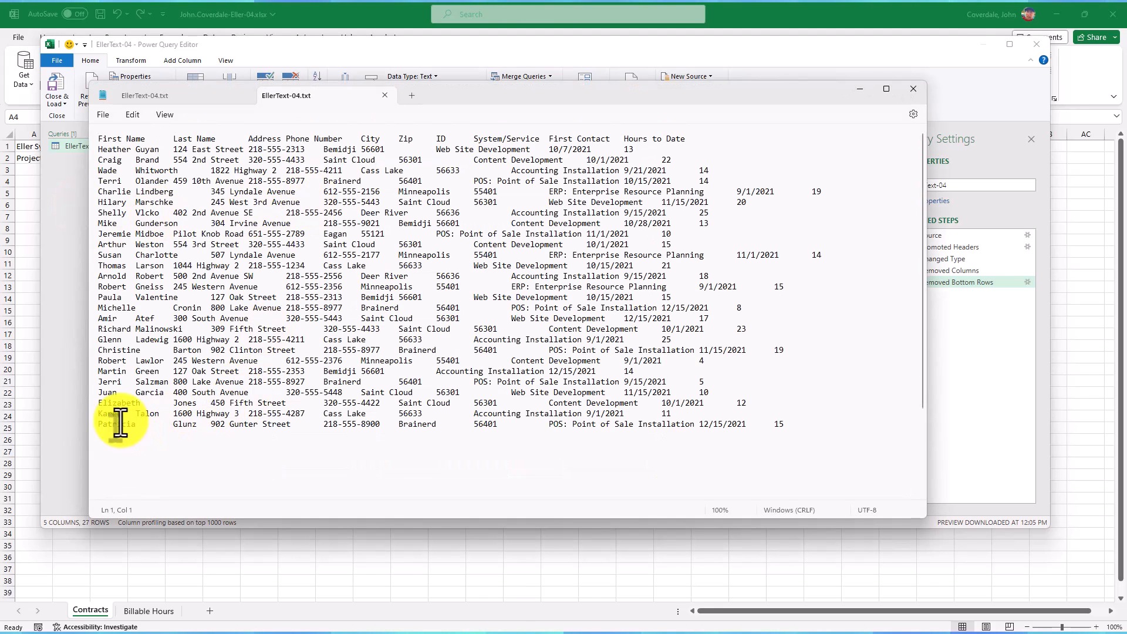
- In Notepad, inspect the area below the last record of EllerText-04.txt, and close the file
{"action": "triple_click", "coordinate": [93, 424]}
{"action": "left_click_drag", "start_coordinate": [139, 441], "coordinate": [276, 476]}
{"action": "left_click", "coordinate": [913, 88]}
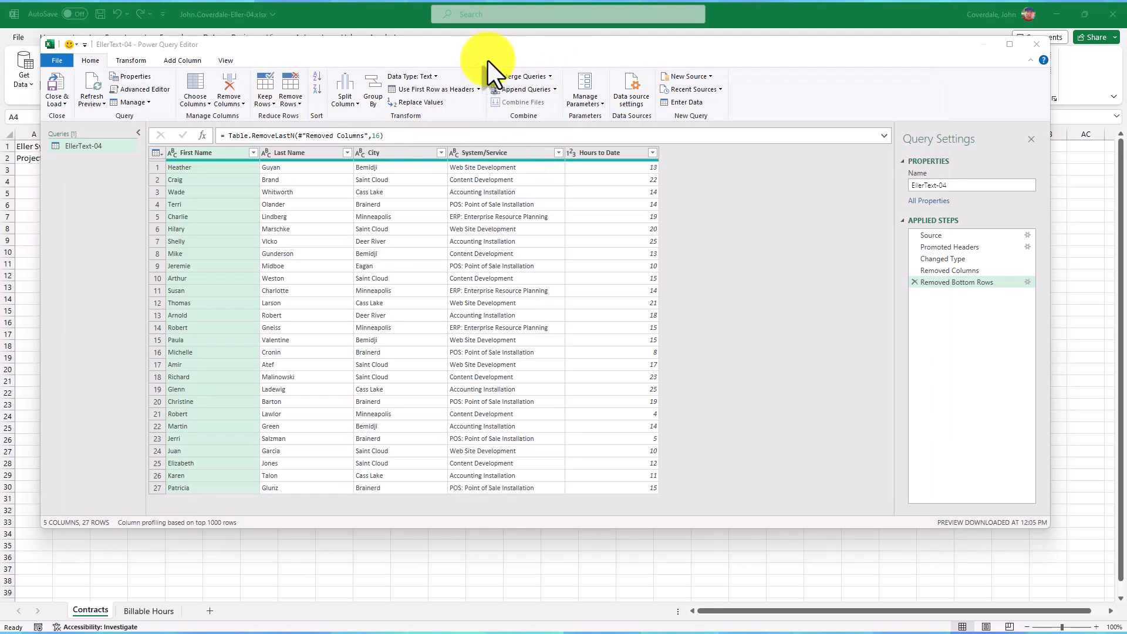
- Mark steps 10g, 10h and 10i as complete on the SIMnet page in the browser
{"action": "key", "text": "alt+Tab"}
{"action": "left_click", "coordinate": [336, 466]}
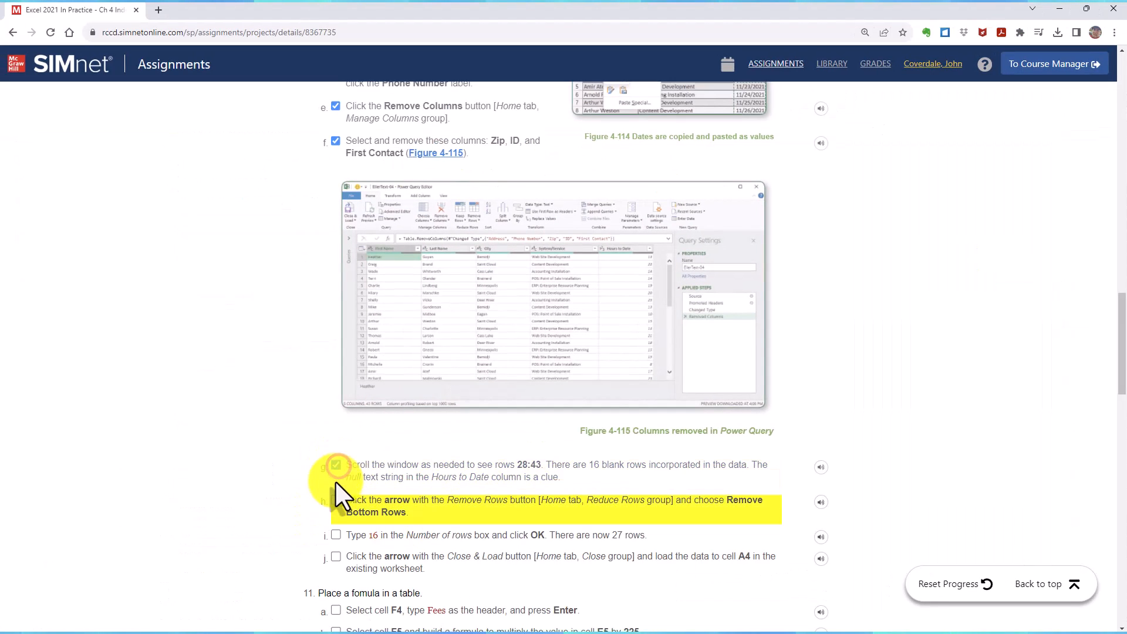
{"action": "left_click", "coordinate": [336, 500]}
{"action": "left_click", "coordinate": [335, 534]}
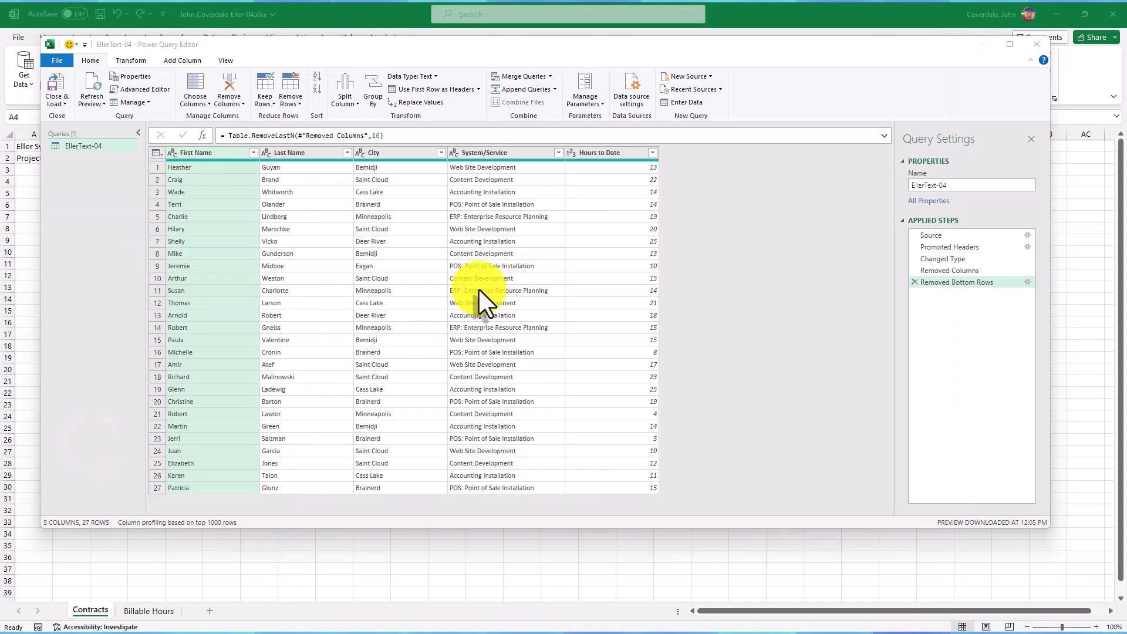
- In Power Query, use Close & Load To to load the query as a table at cell A4 of the existing Contracts worksheet
{"action": "left_click_drag", "start_coordinate": [278, 53], "coordinate": [335, 31]}
{"action": "left_click", "coordinate": [58, 89]}
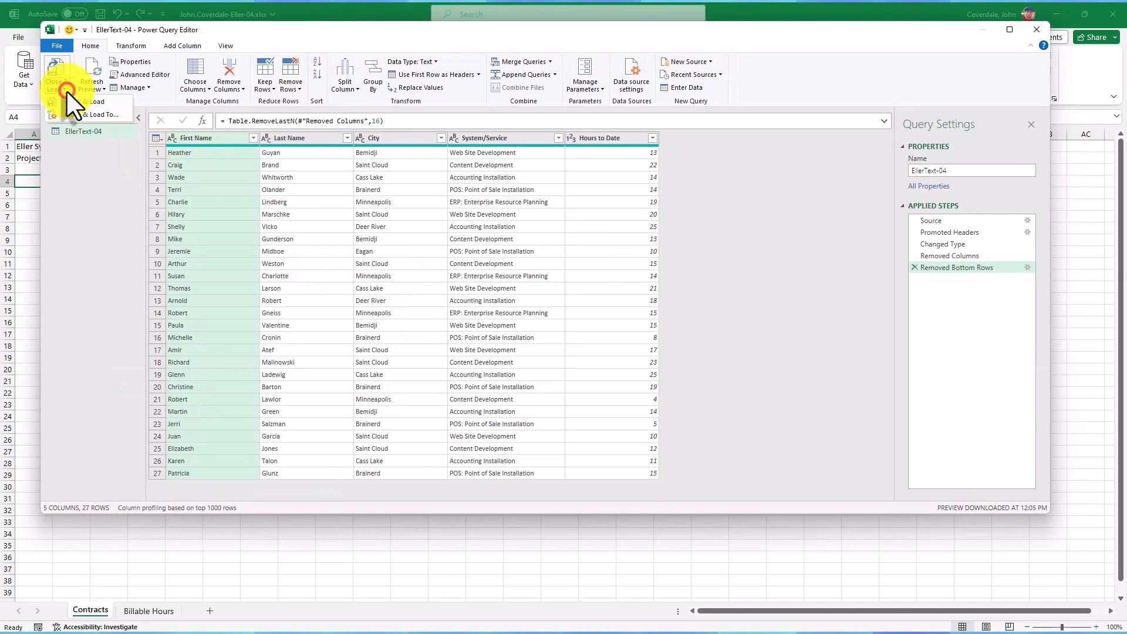
{"action": "left_click", "coordinate": [110, 114]}
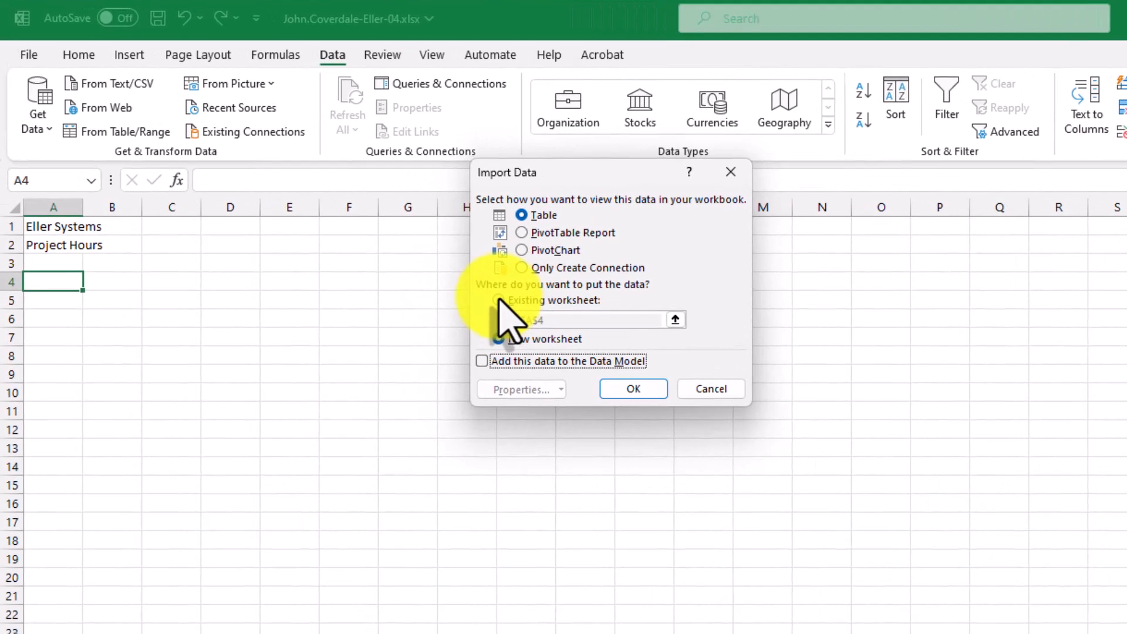
{"action": "left_click", "coordinate": [407, 246]}
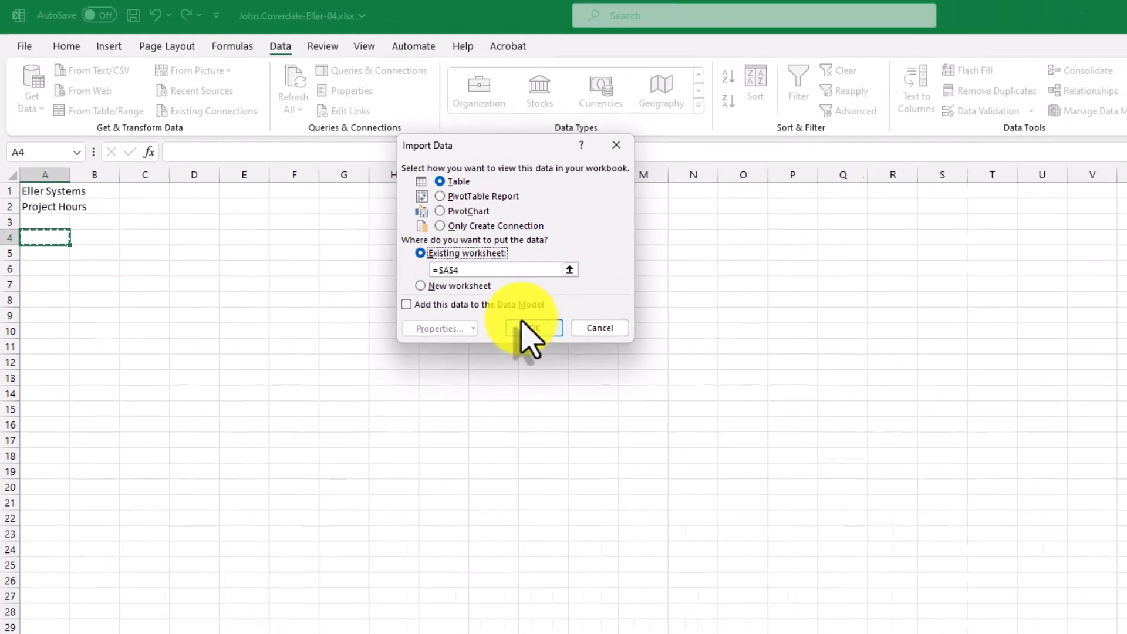
{"action": "left_click", "coordinate": [634, 388]}
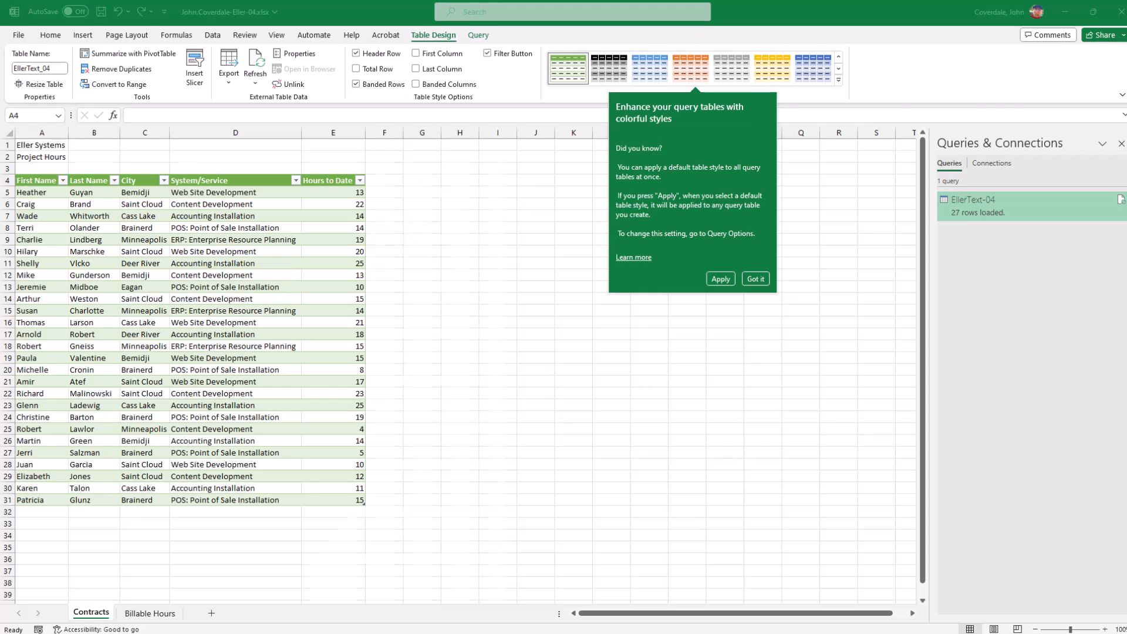
- Mark step 10j as complete in the browser and bring the step 11 instructions into view
{"action": "key", "text": "alt+Tab"}
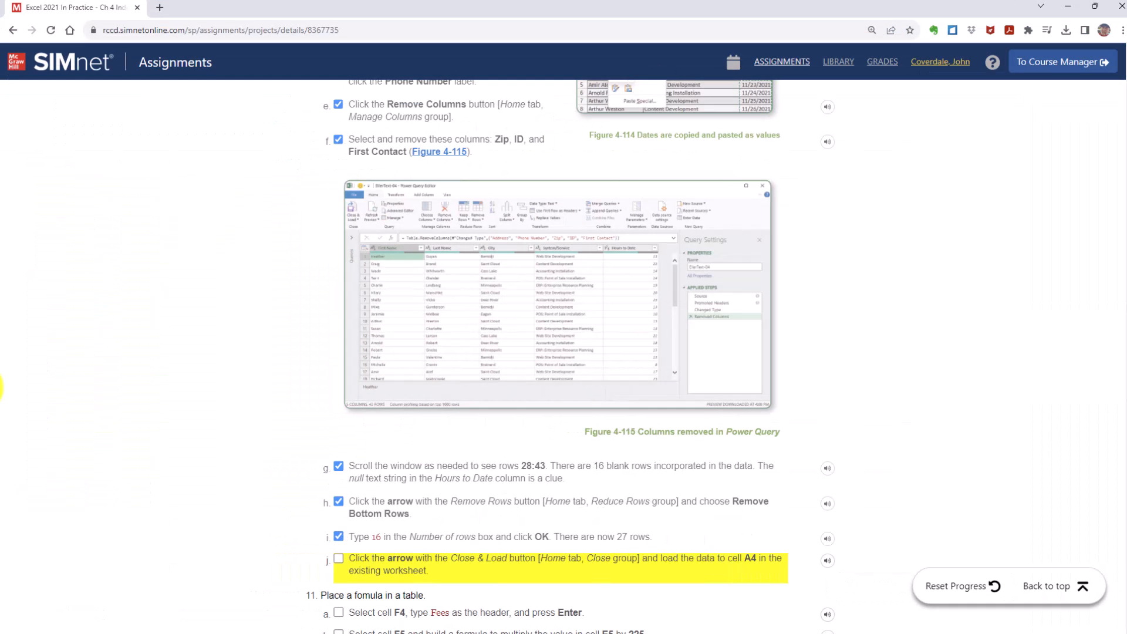
{"action": "left_click", "coordinate": [339, 558]}
{"action": "scroll", "coordinate": [293, 529], "scroll_direction": "down", "scroll_amount": 6}
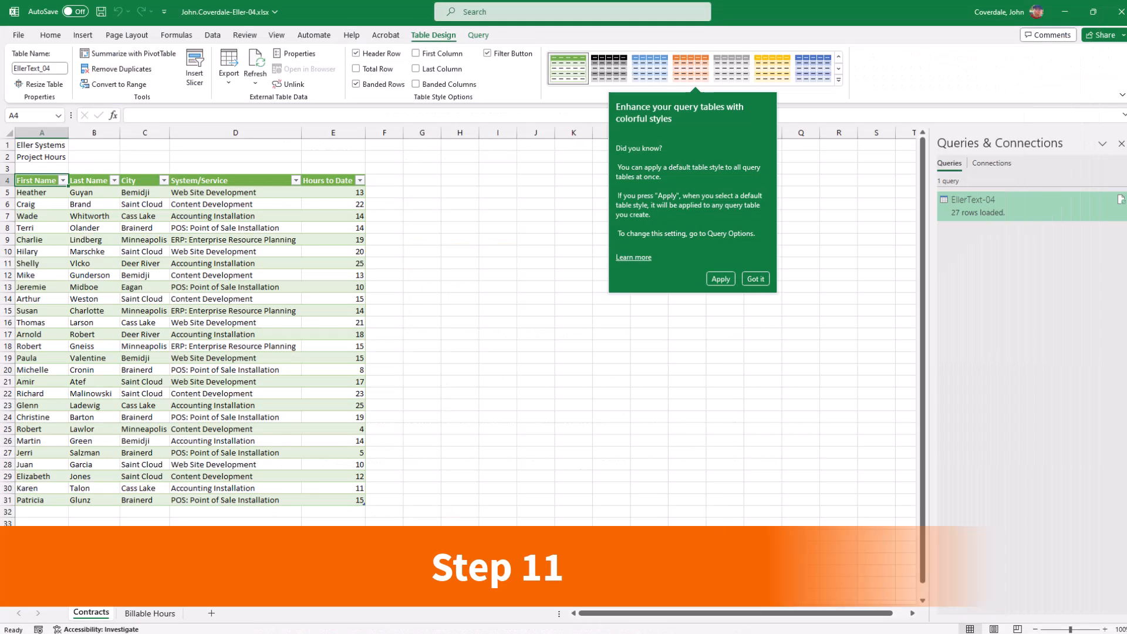
- Enter Fees as a new table header in cell F4 and widen column F slightly to fit it
{"action": "left_click", "coordinate": [386, 176]}
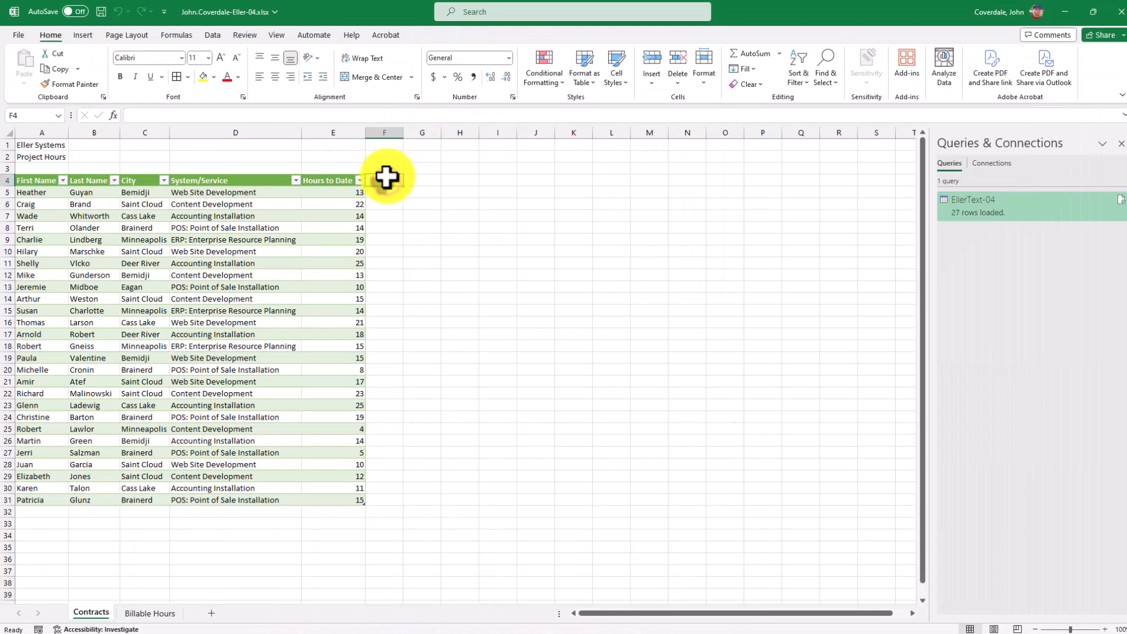
{"action": "type", "text": "Fees"}
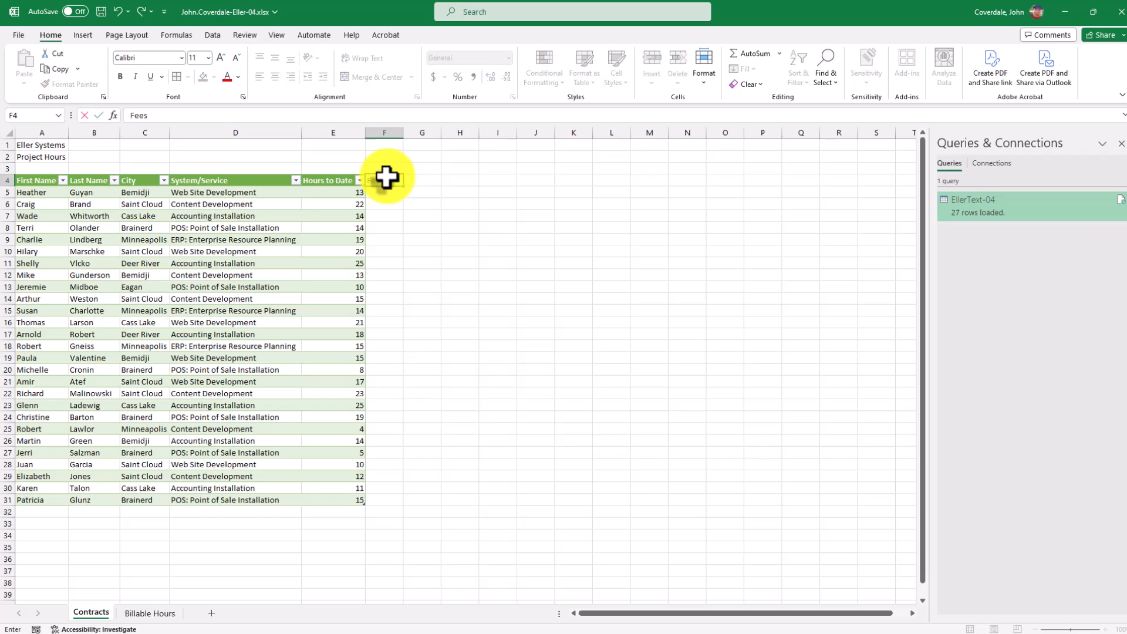
{"action": "key", "text": "Return"}
{"action": "left_click_drag", "start_coordinate": [403, 136], "coordinate": [415, 136]}
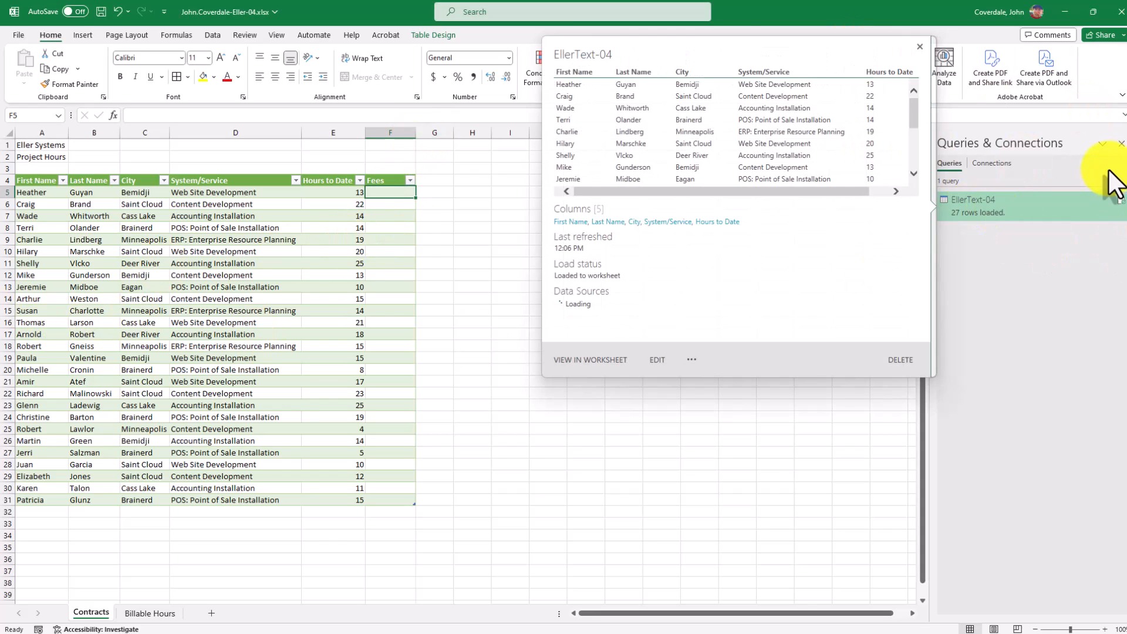
- Close the Queries & Connections pane, and mark step 11a as complete on the SIMnet page in the browser
{"action": "left_click", "coordinate": [1121, 144]}
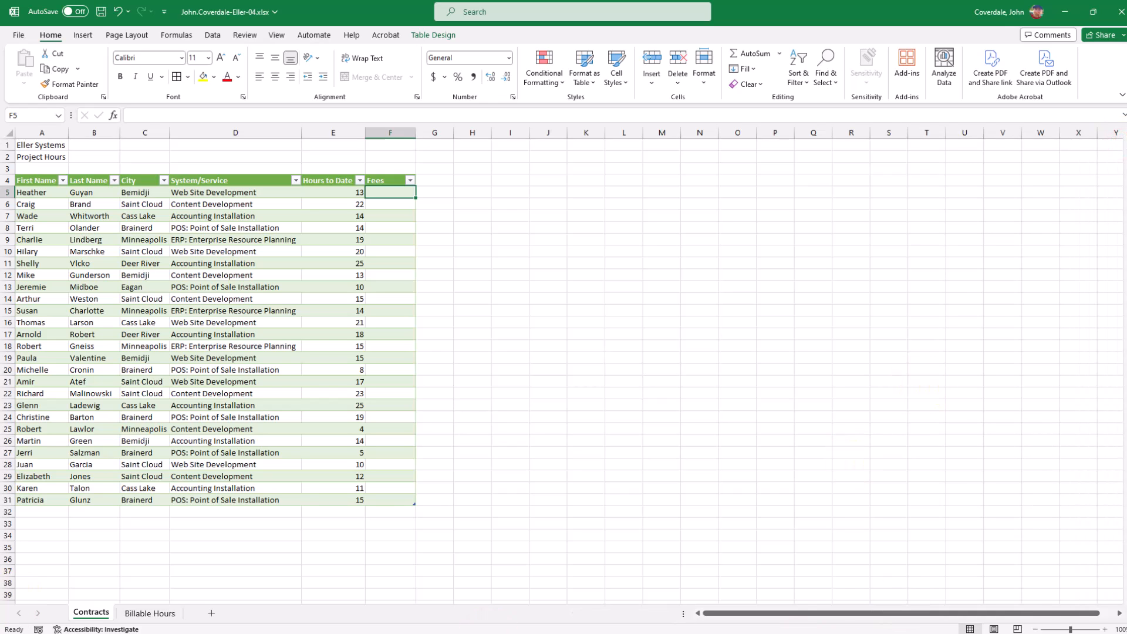
{"action": "key", "text": "alt+Tab"}
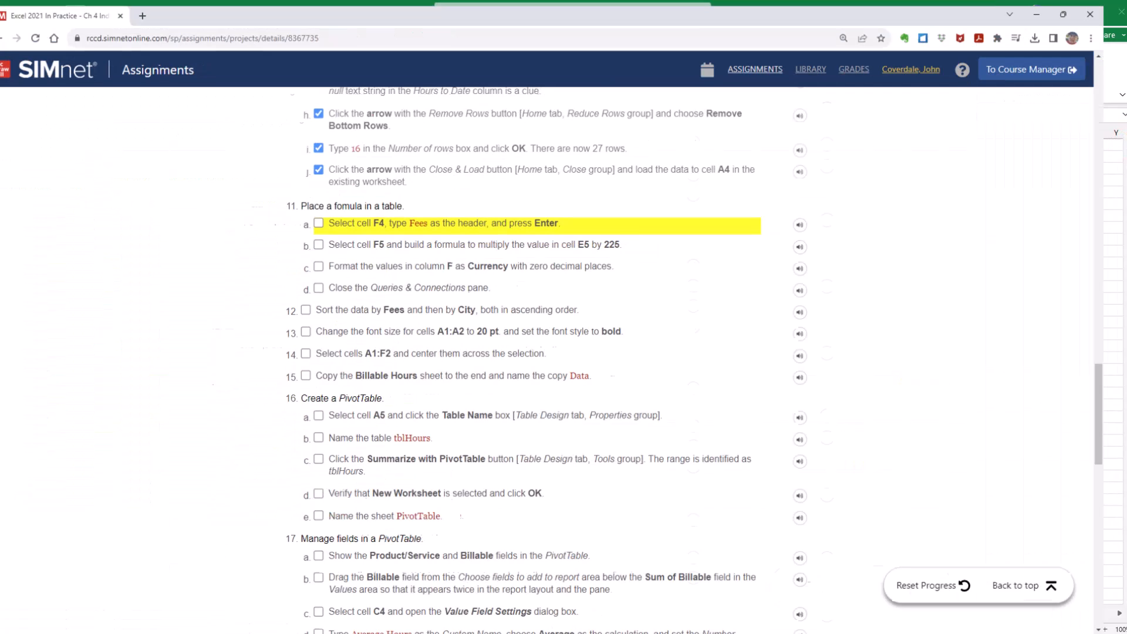
{"action": "left_click", "coordinate": [339, 217]}
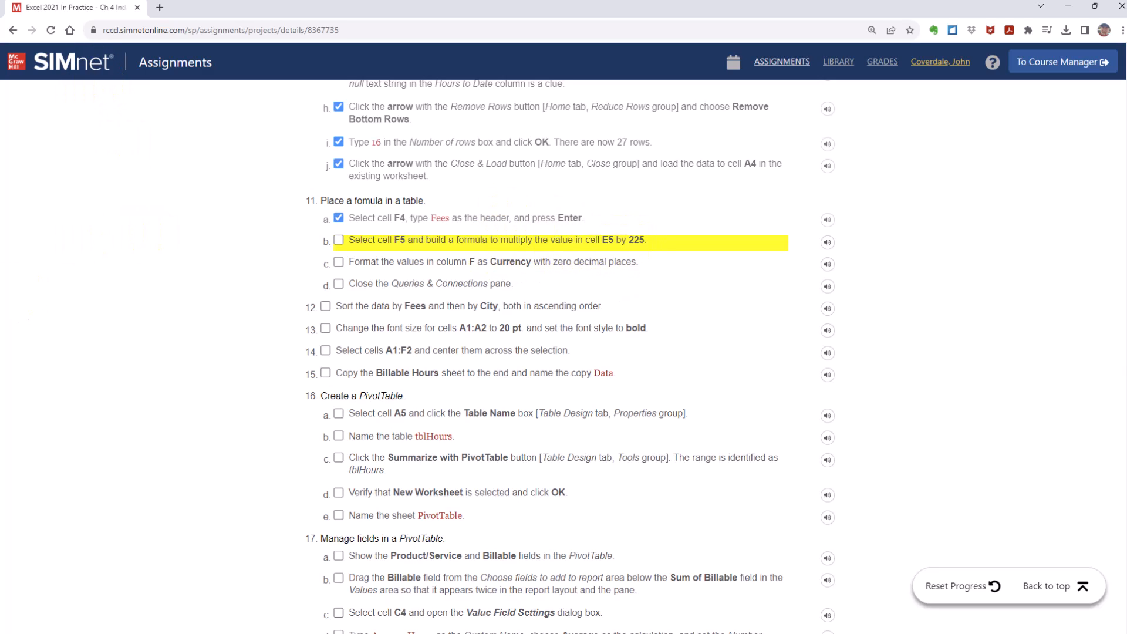
- In Excel, enter a formula in cell F5 that multiplies the Hours to Date value in E5 by 225
{"action": "key", "text": "alt+Tab"}
{"action": "left_click", "coordinate": [347, 191]}
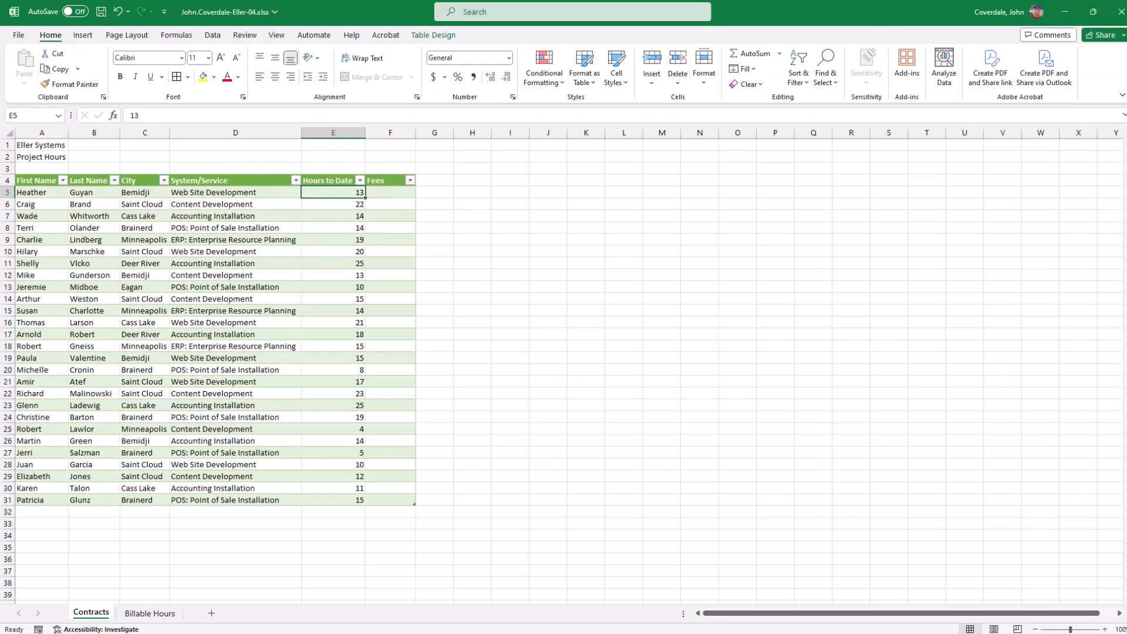
{"action": "key", "text": "alt+Tab"}
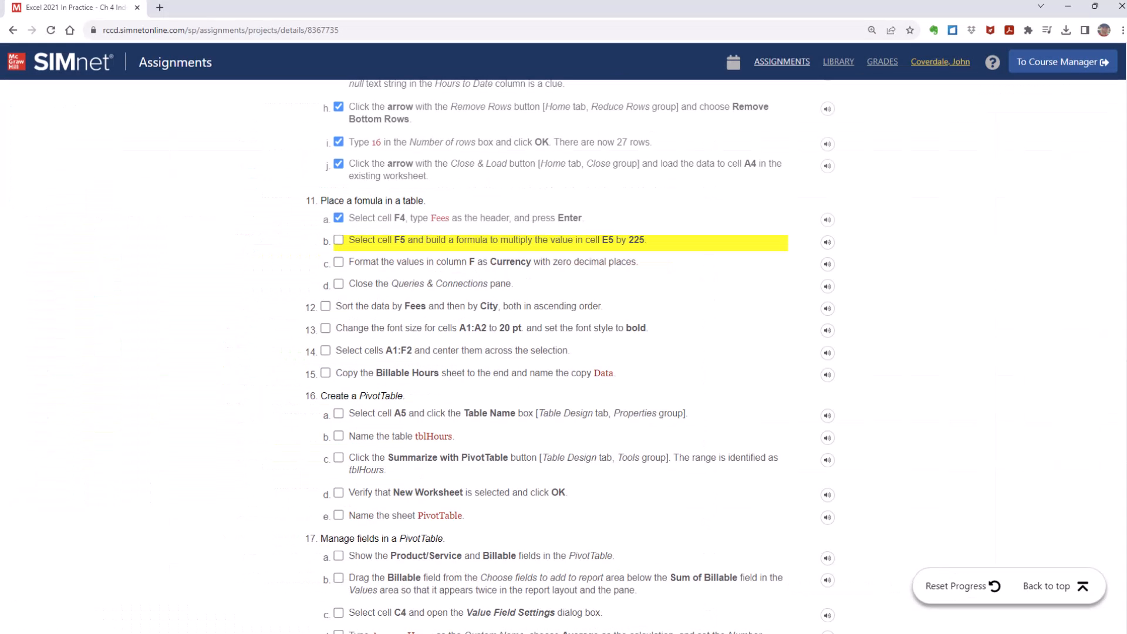
{"action": "key", "text": "alt+Tab"}
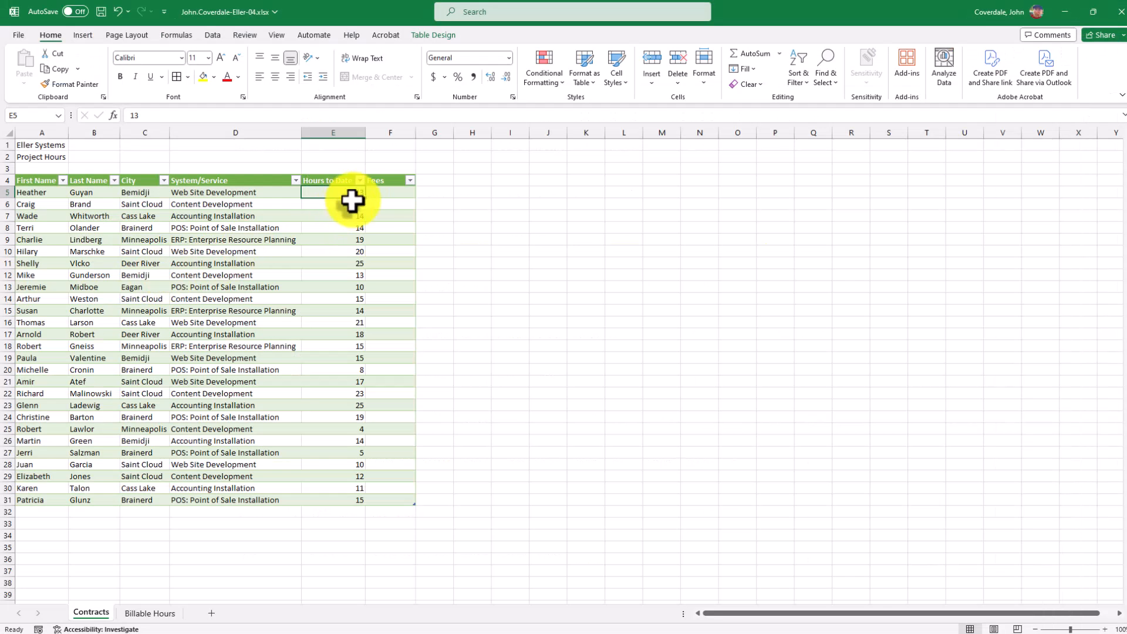
{"action": "left_click", "coordinate": [377, 190]}
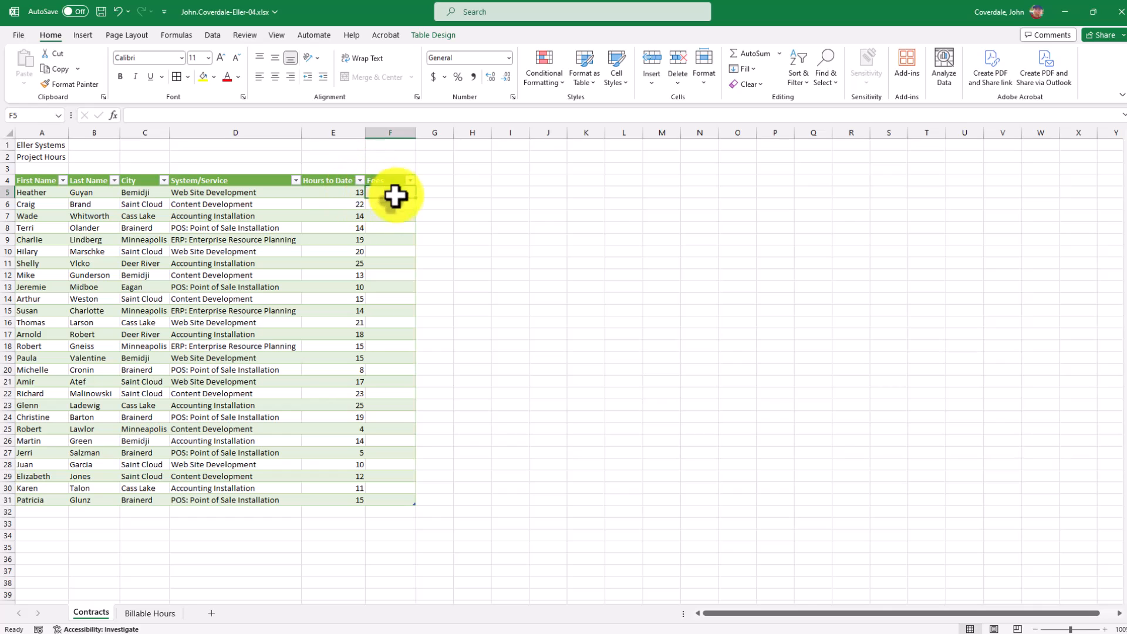
{"action": "left_click", "coordinate": [228, 115]}
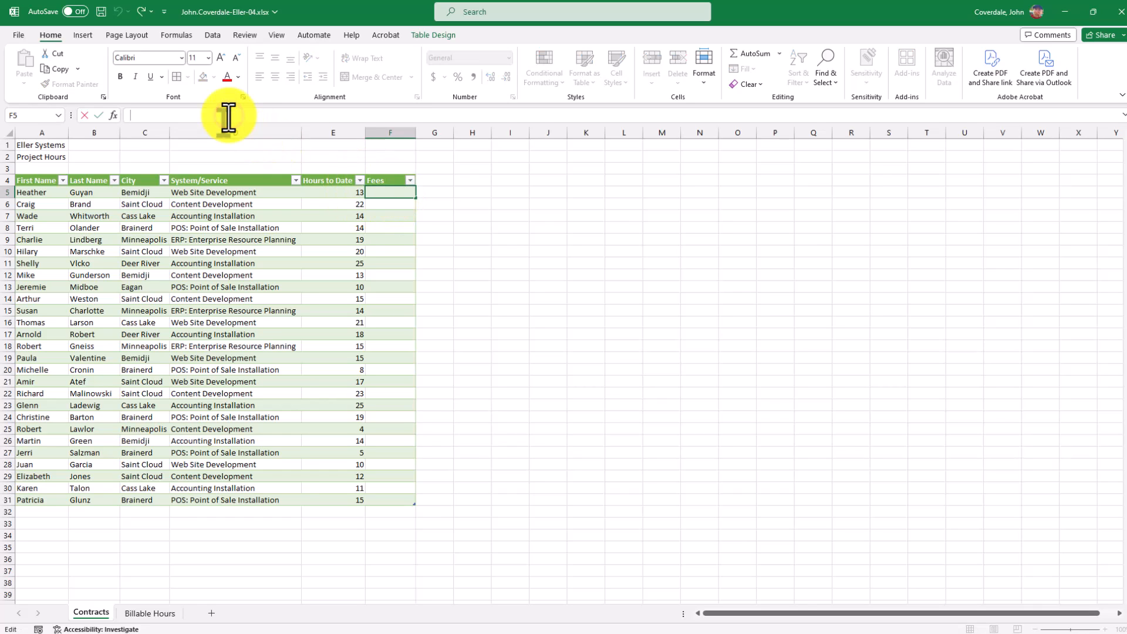
{"action": "type", "text": "="}
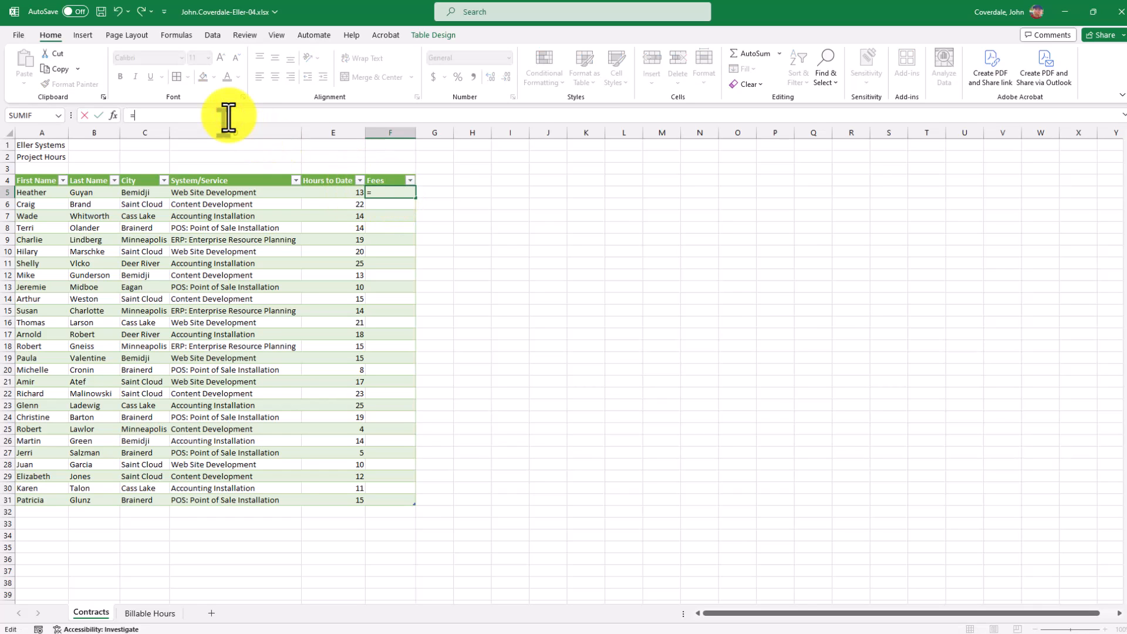
{"action": "left_click", "coordinate": [334, 195]}
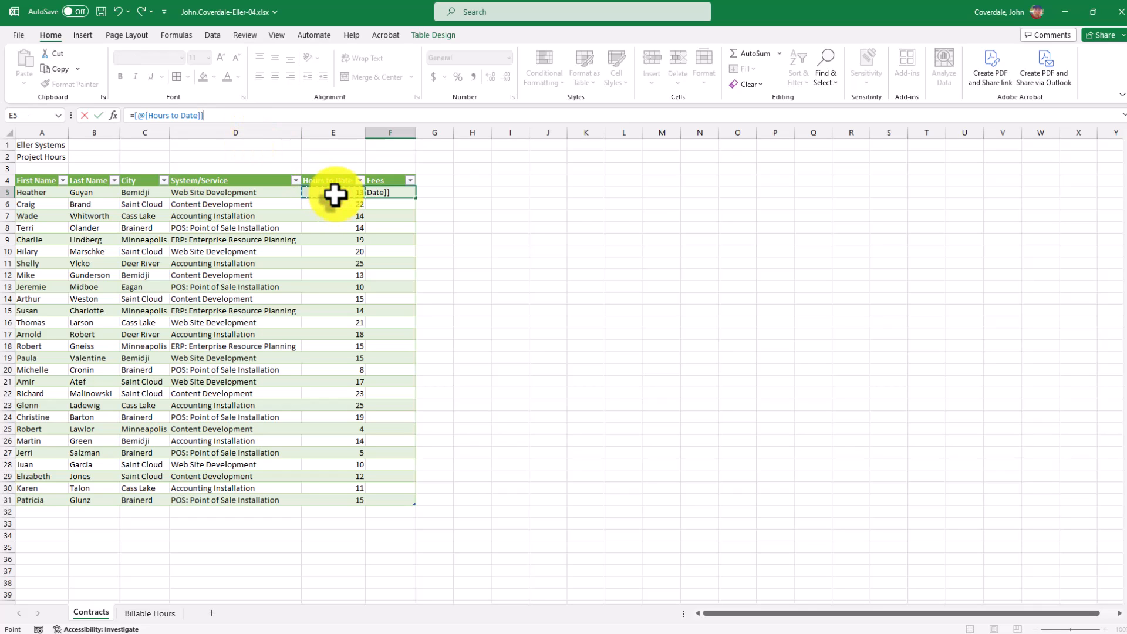
{"action": "type", "text": "*225"}
{"action": "key", "text": "Return"}
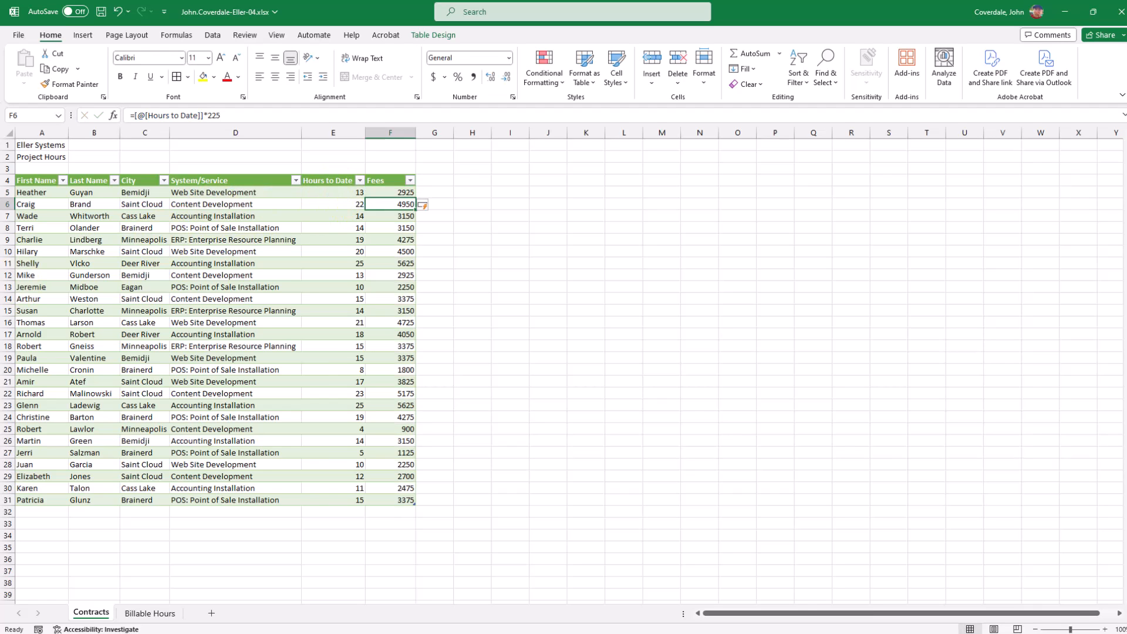
- Mark step 11b as complete on the SIMnet page in the browser and return to the Excel workbook
{"action": "key", "text": "alt+Tab"}
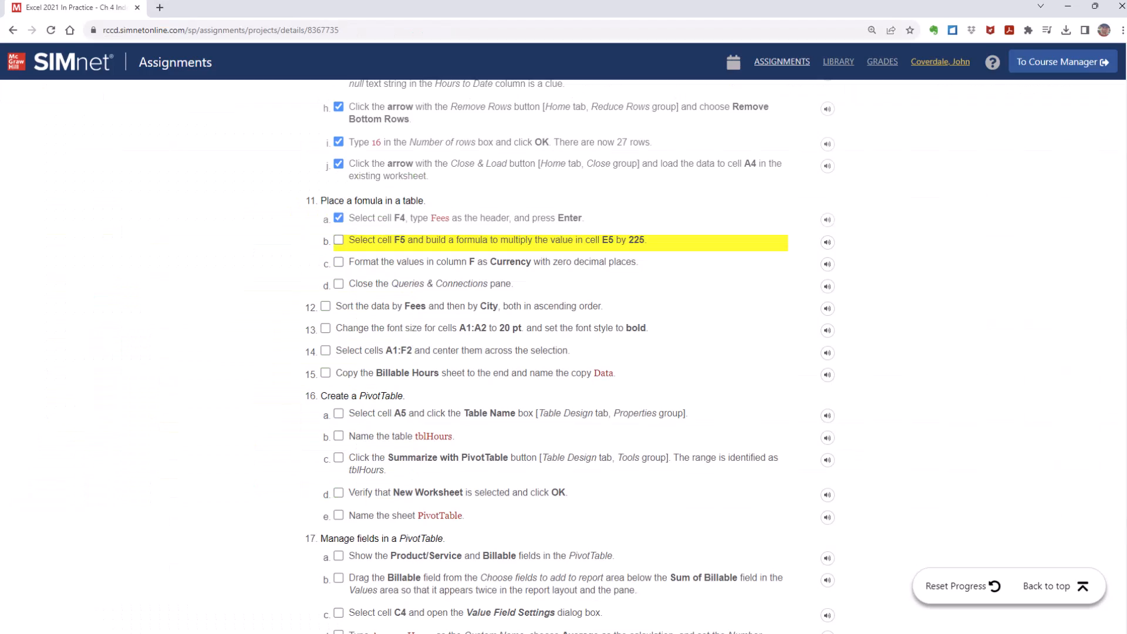
{"action": "left_click", "coordinate": [339, 240]}
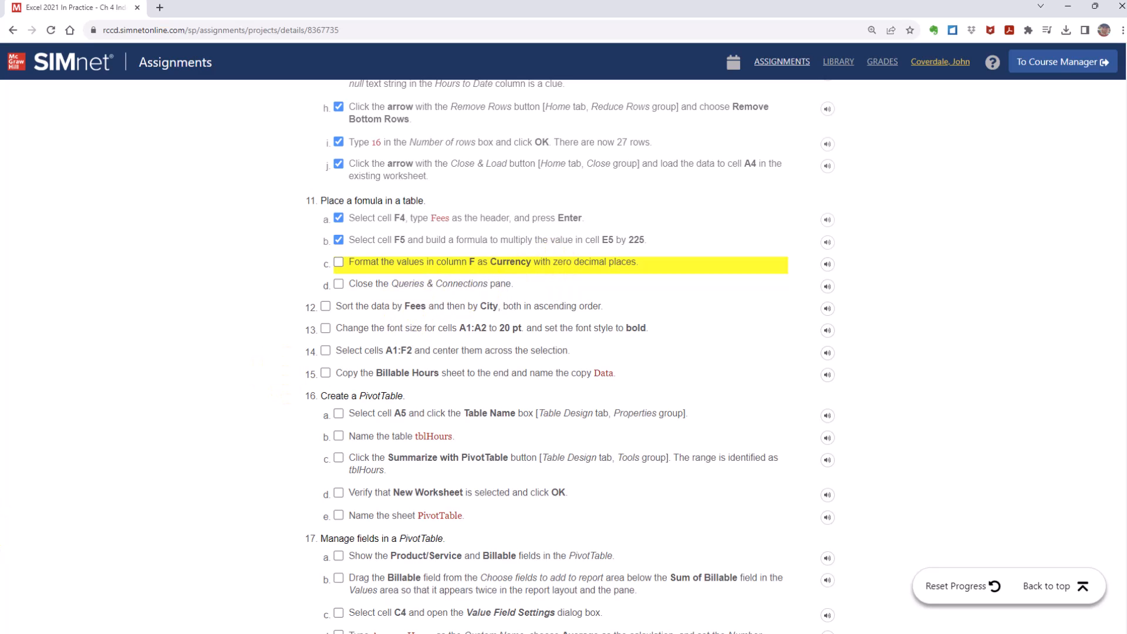
{"action": "key", "text": "alt+Tab"}
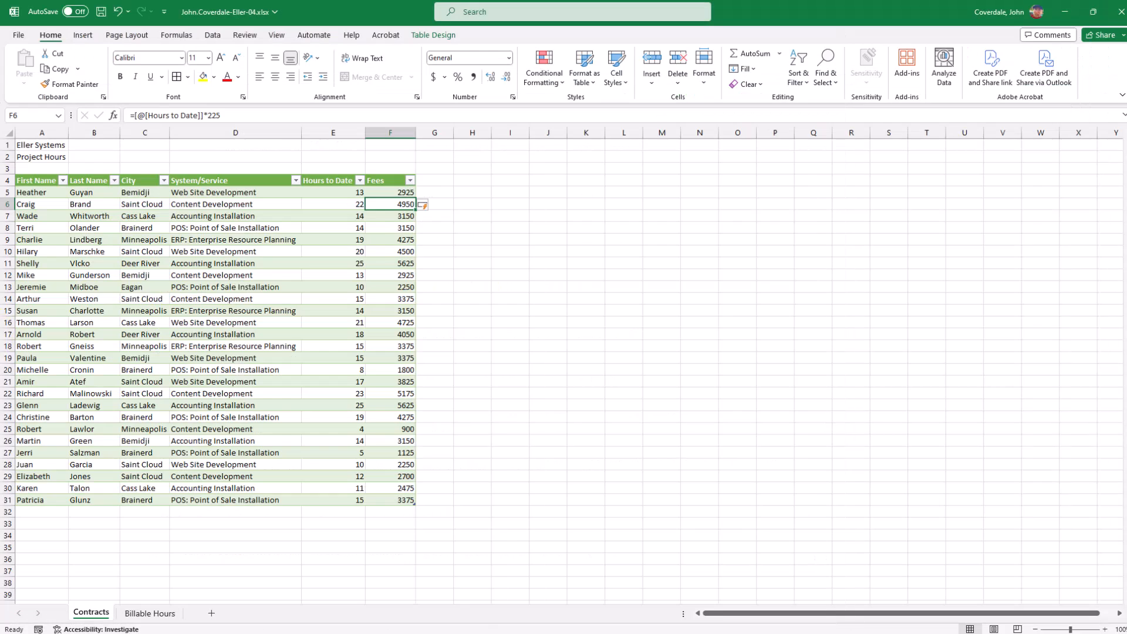
- Format the Fees values in F5:F31 as Currency with zero decimal places
{"action": "left_click_drag", "start_coordinate": [398, 193], "coordinate": [395, 496]}
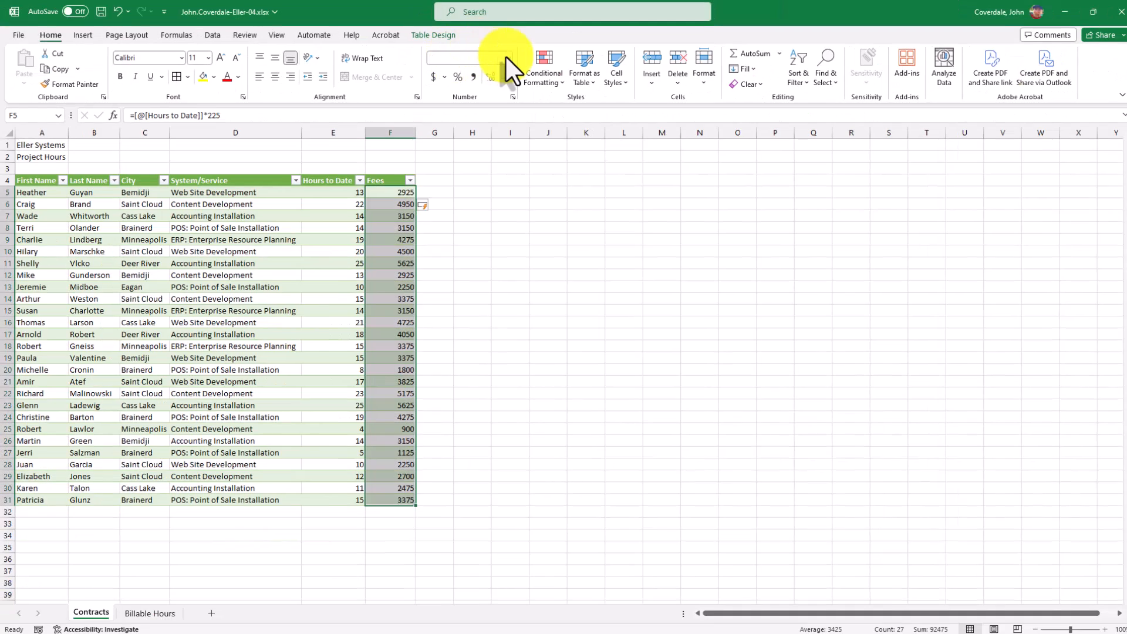
{"action": "left_click", "coordinate": [562, 87]}
{"action": "left_click", "coordinate": [491, 140]}
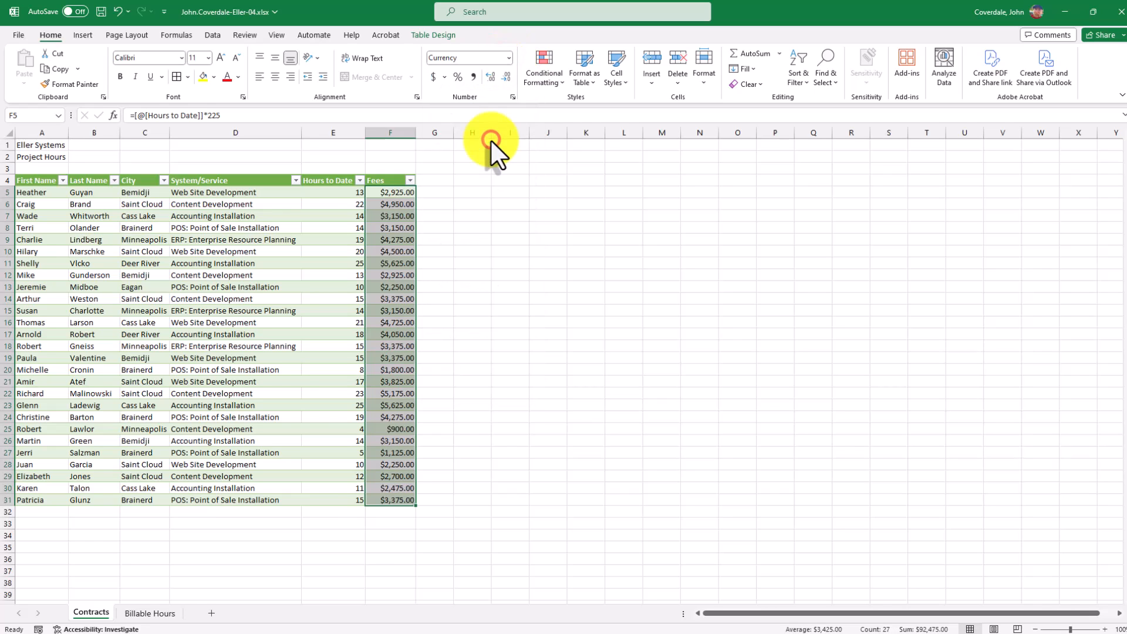
{"action": "left_click", "coordinate": [506, 77]}
{"action": "left_click", "coordinate": [507, 77]}
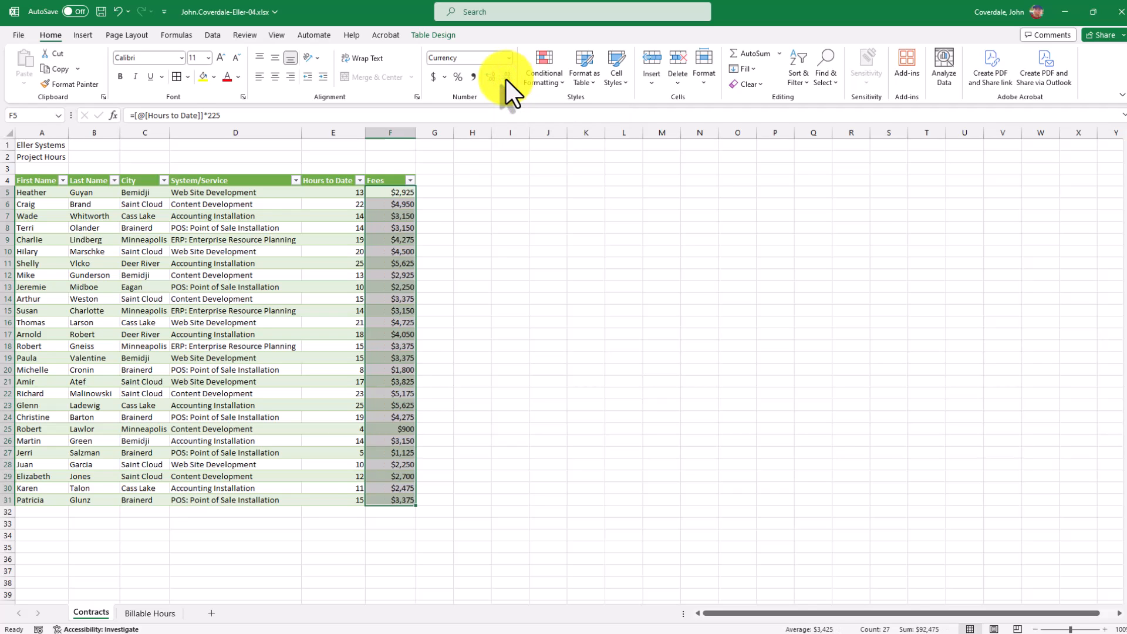
- Mark steps 11c and 11d as complete on the SIMnet page in the browser
{"action": "key", "text": "alt+Tab"}
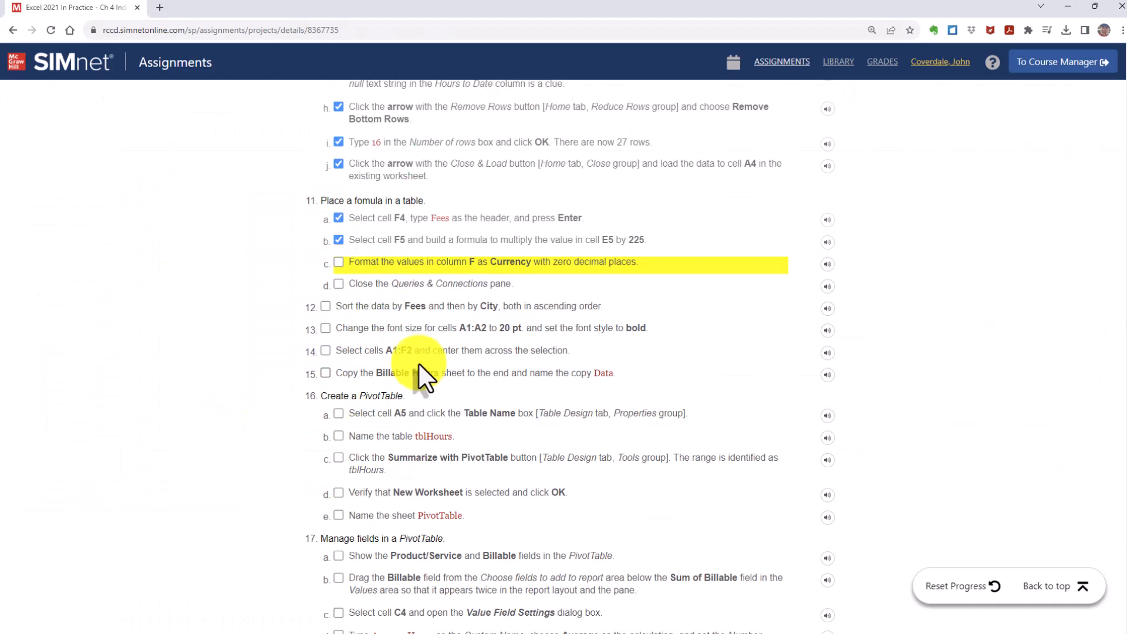
{"action": "left_click", "coordinate": [339, 262]}
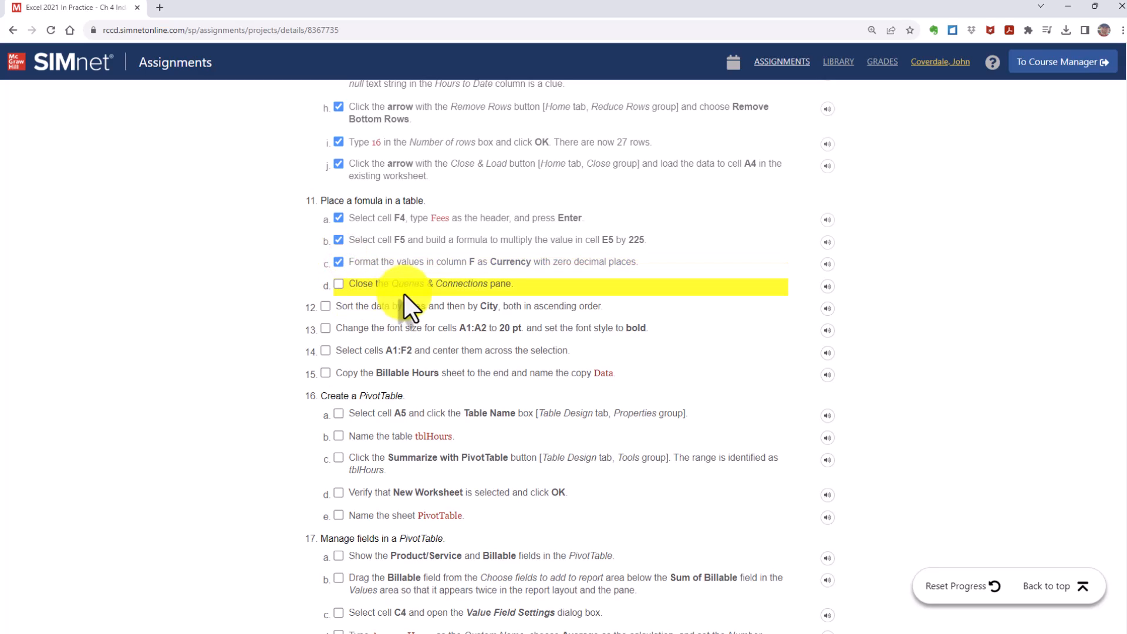
{"action": "left_click", "coordinate": [339, 285]}
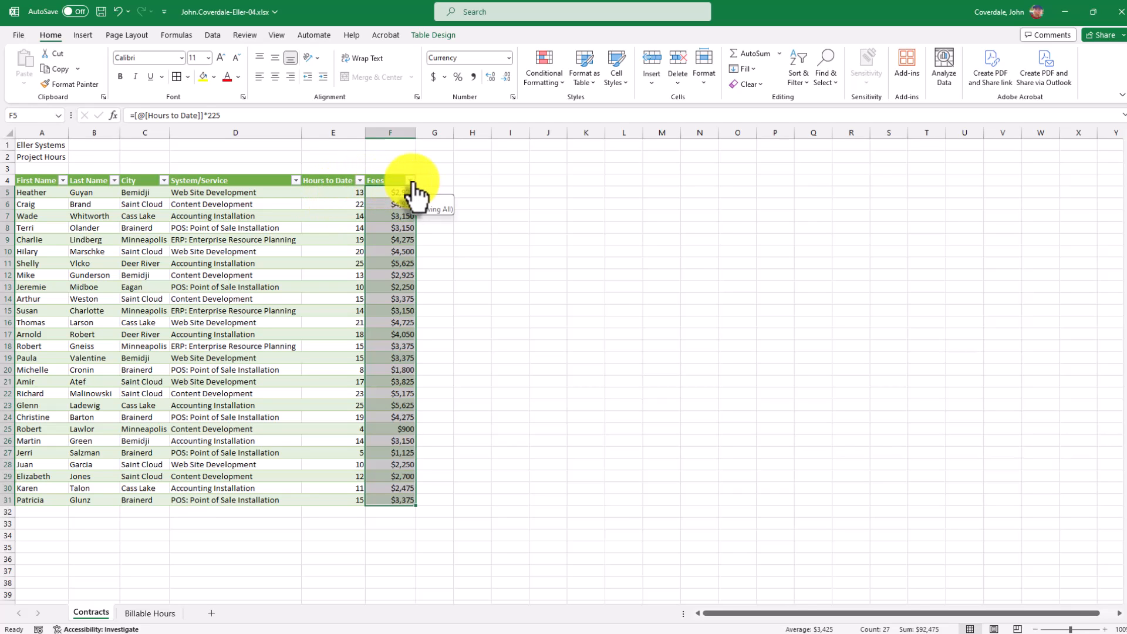
- In Excel, sort the table by Fees from smallest to largest and by City from A to Z, checking the order of the Bemidji fees
{"action": "left_click", "coordinate": [410, 181]}
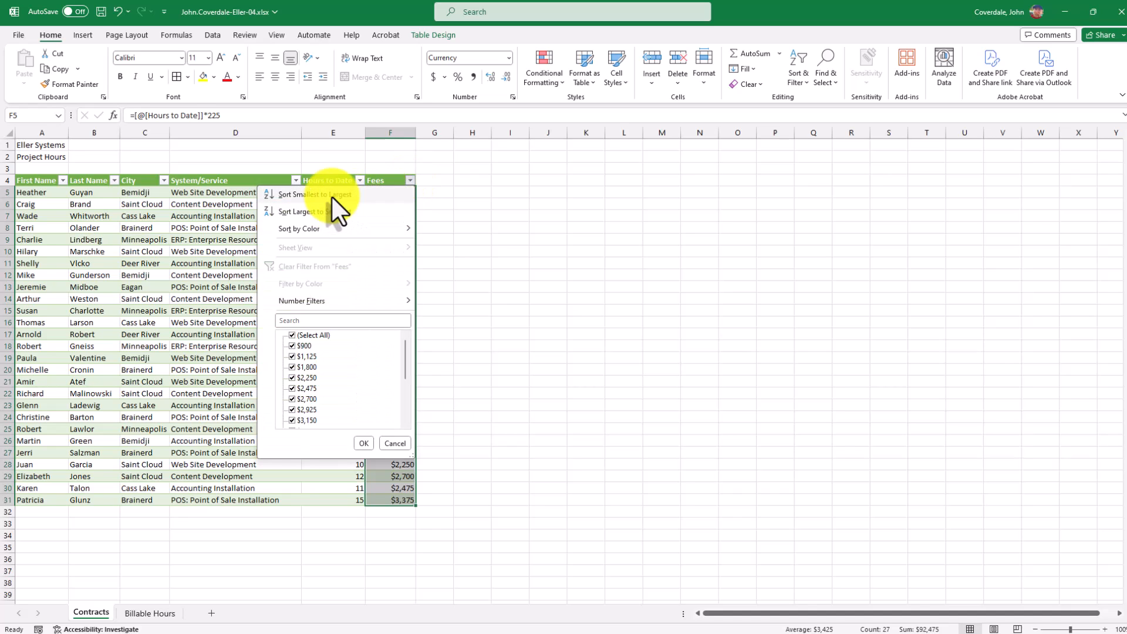
{"action": "left_click", "coordinate": [315, 194]}
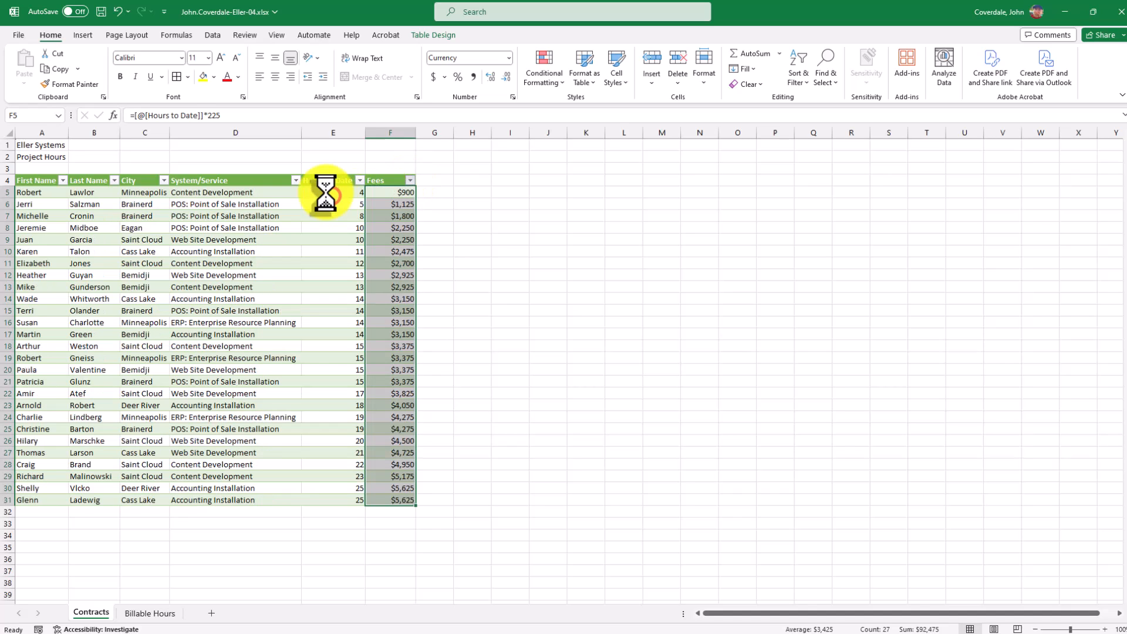
{"action": "left_click", "coordinate": [163, 180]}
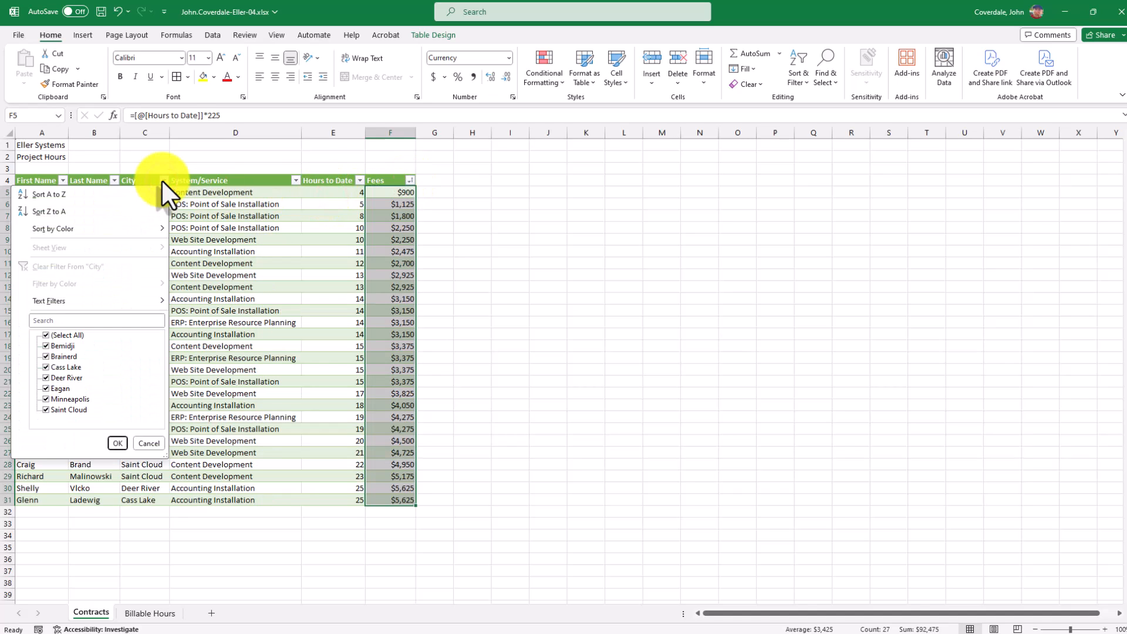
{"action": "left_click", "coordinate": [94, 197]}
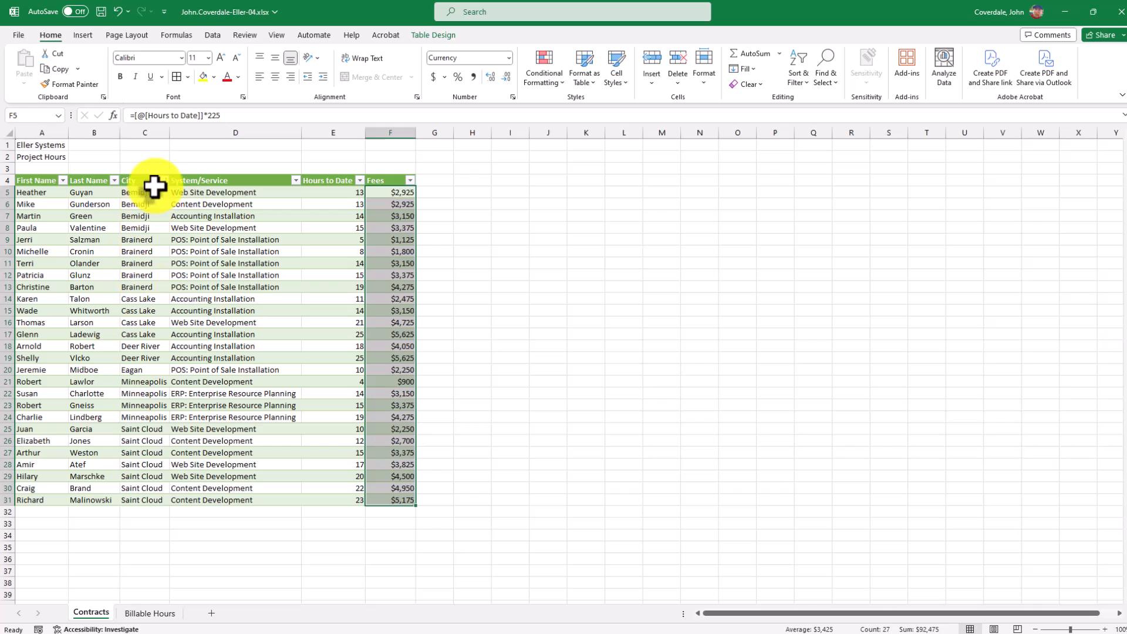
{"action": "left_click", "coordinate": [399, 196]}
{"action": "left_click", "coordinate": [395, 206]}
{"action": "left_click", "coordinate": [395, 217]}
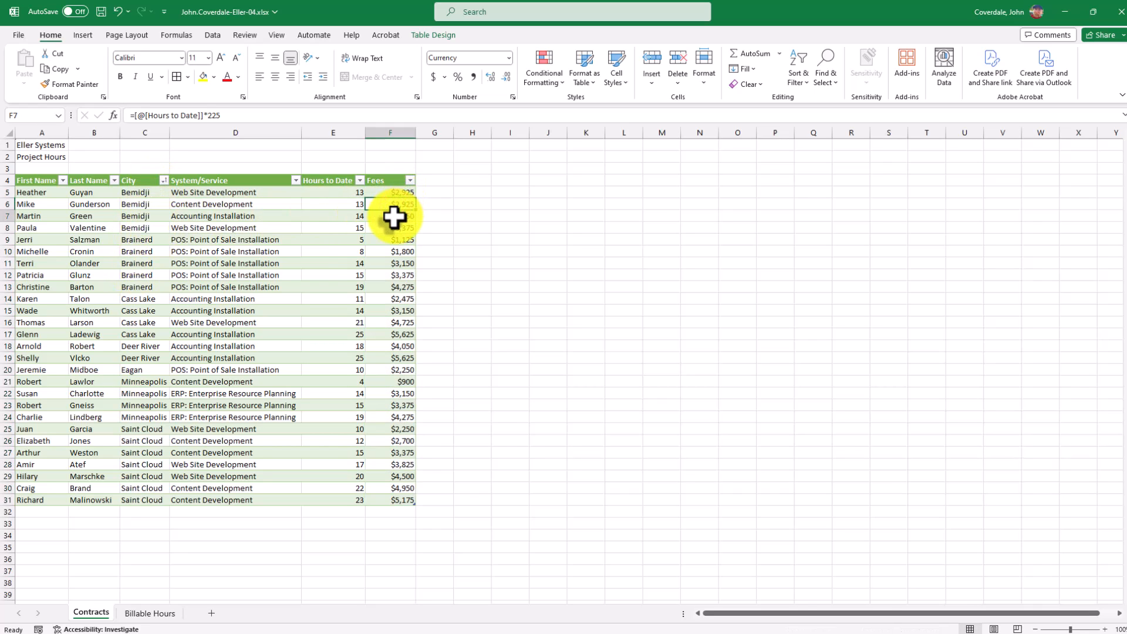
{"action": "left_click", "coordinate": [393, 230]}
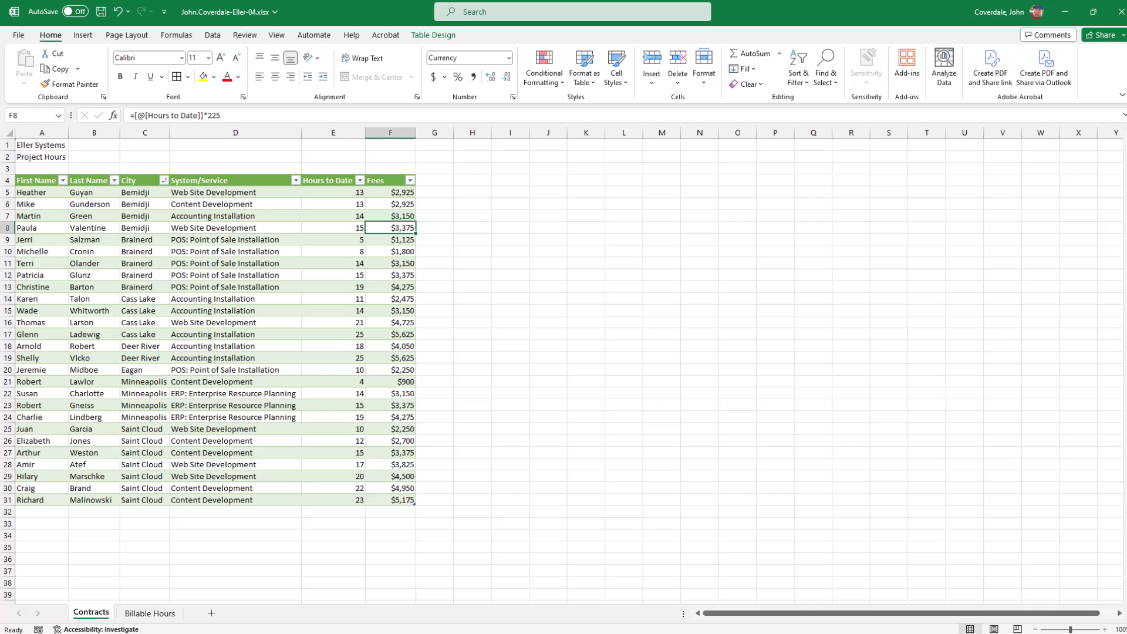
- Mark step 12 as complete on the SIMnet page in the browser
{"action": "key", "text": "alt+Tab"}
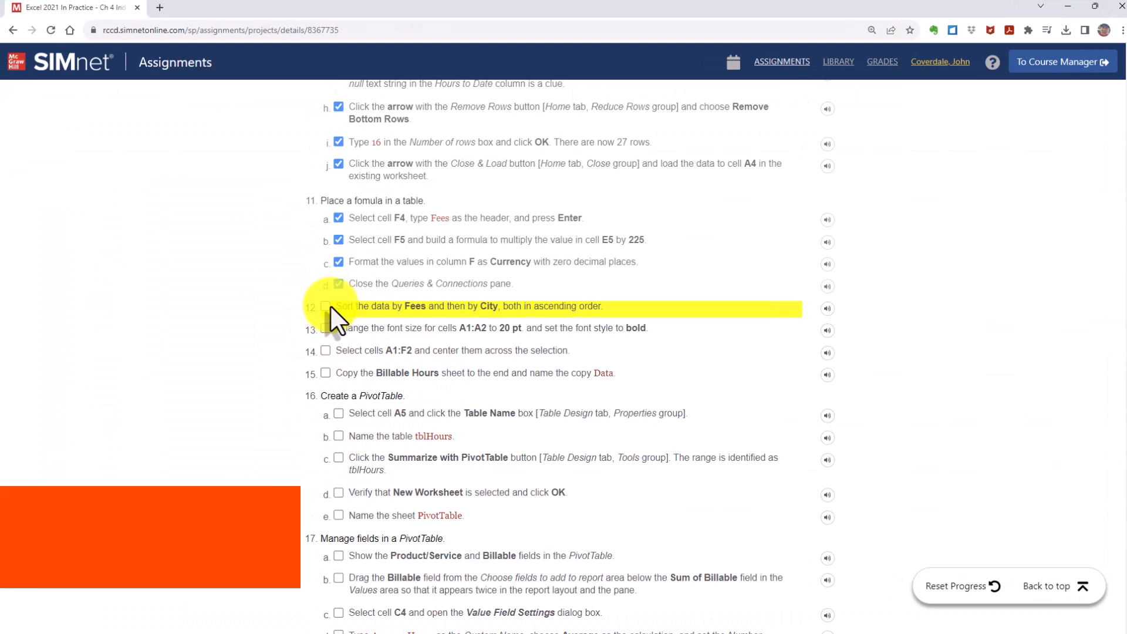
{"action": "left_click", "coordinate": [327, 306]}
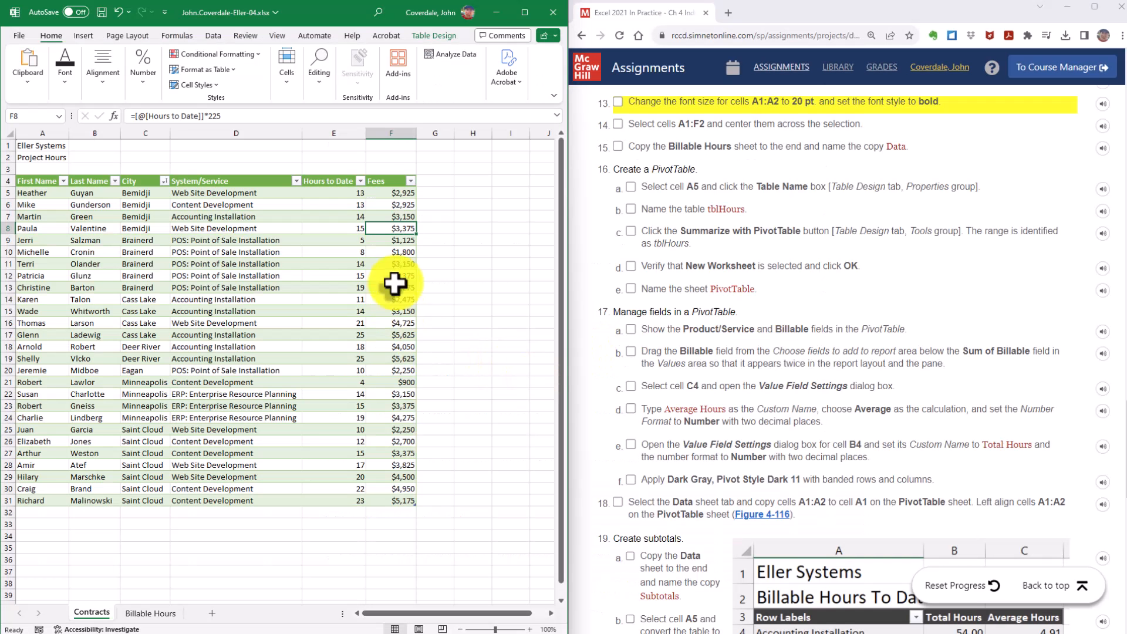
- In Excel, set the font size of the titles in cells A1:A2 to 20 pt
{"action": "mouse_move", "coordinate": [55, 146]}
{"action": "left_mouse_down"}
{"action": "mouse_move", "coordinate": [35, 143]}
{"action": "mouse_move", "coordinate": [39, 155]}
{"action": "left_mouse_up"}
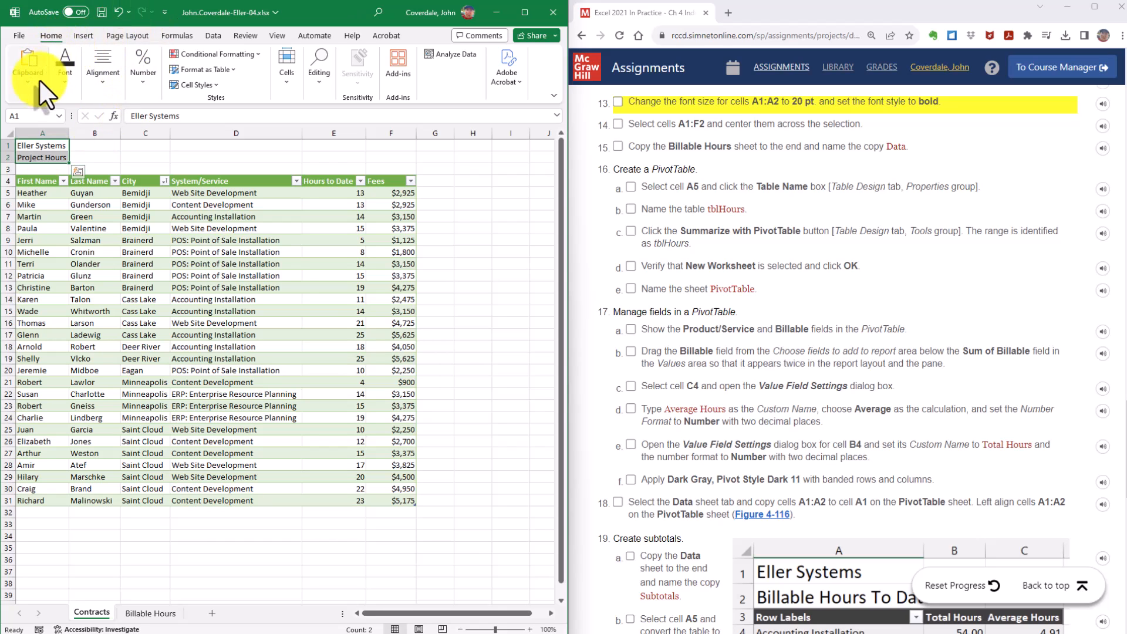
{"action": "left_click", "coordinate": [65, 73]}
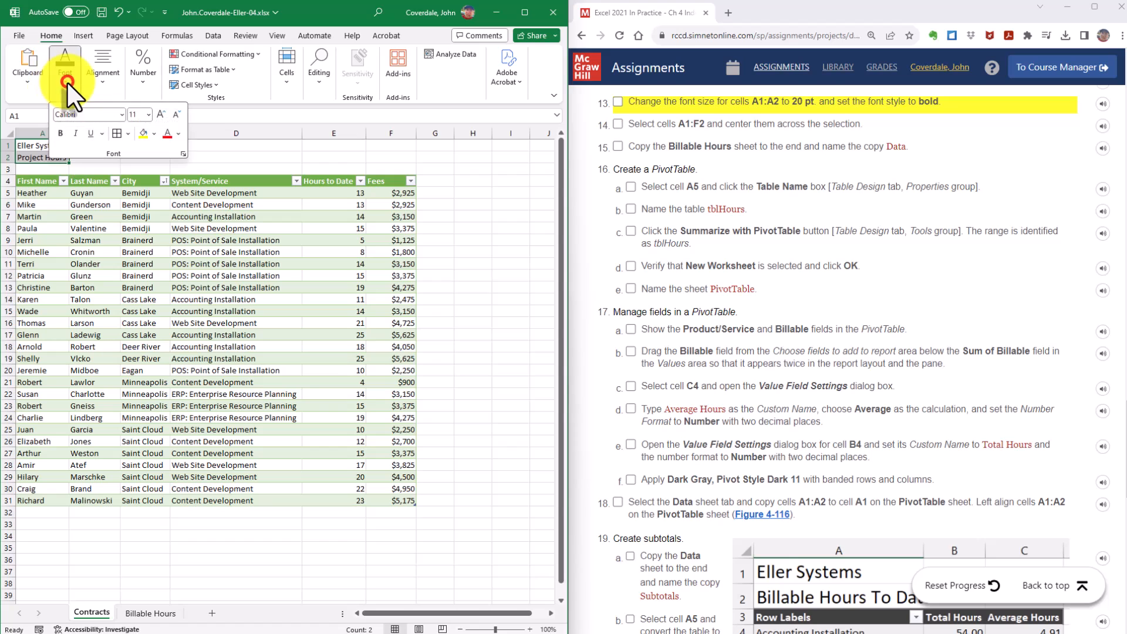
{"action": "left_click", "coordinate": [149, 115]}
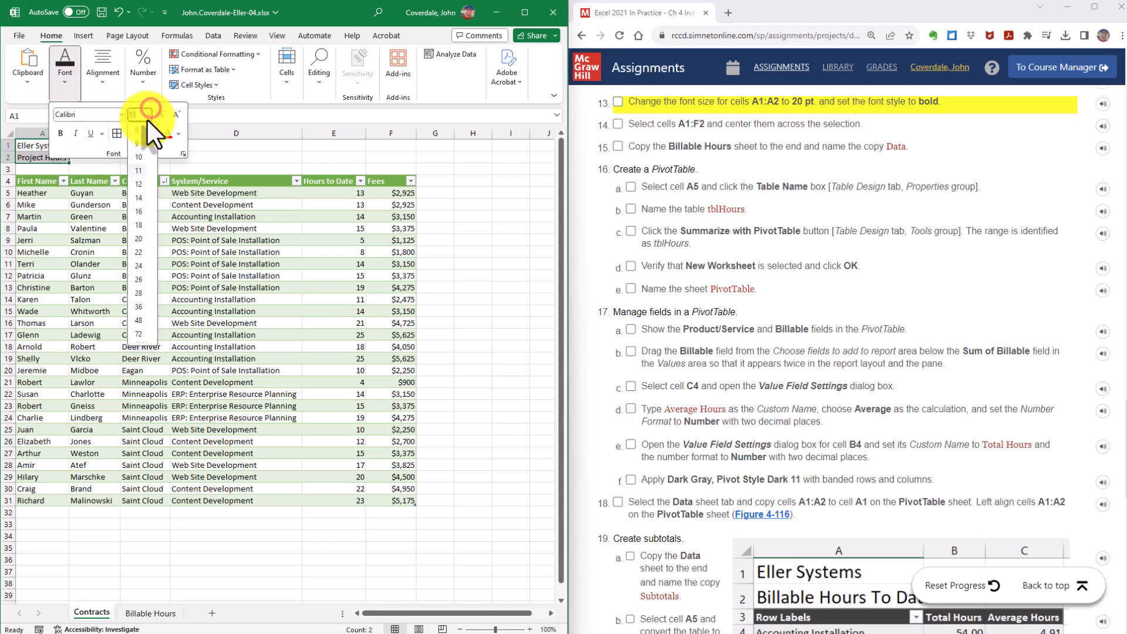
{"action": "left_click", "coordinate": [138, 239]}
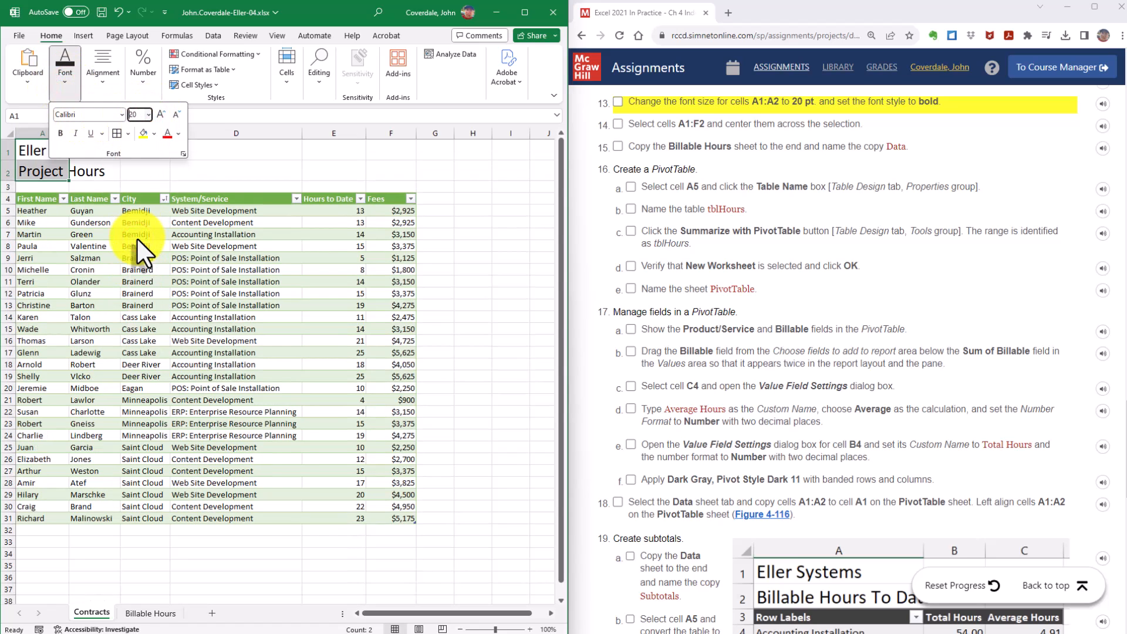
- Set the titles in A1:A2 to bold and center cells A1:F2 across the selection on the Contracts sheet
{"action": "left_click", "coordinate": [60, 132]}
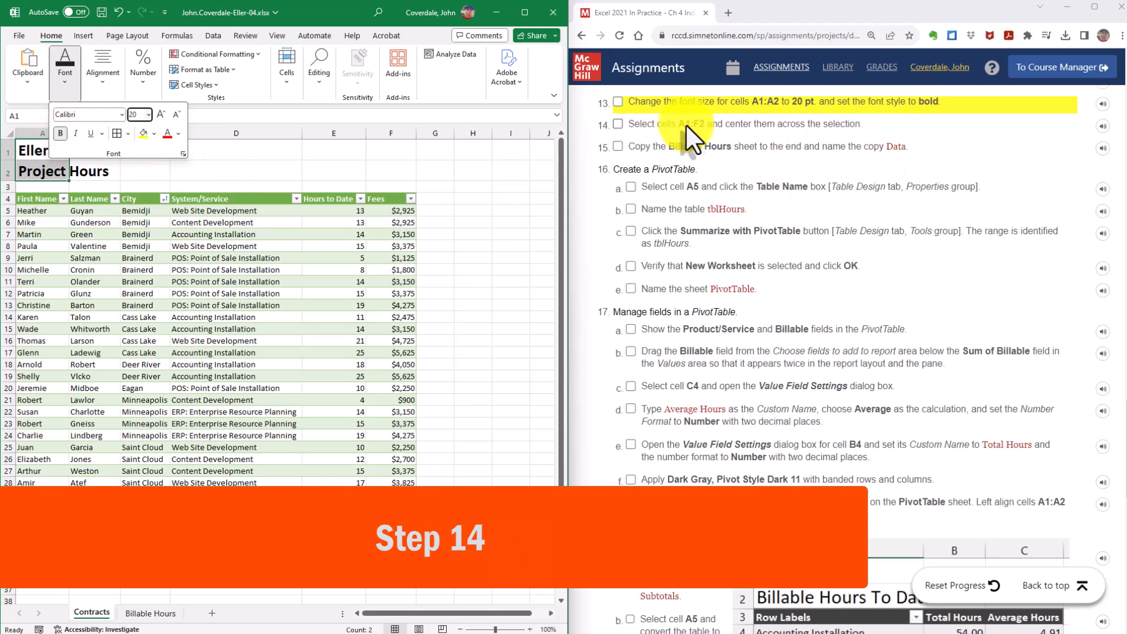
{"action": "left_click", "coordinate": [29, 147]}
{"action": "left_click_drag", "start_coordinate": [29, 146], "coordinate": [371, 170]}
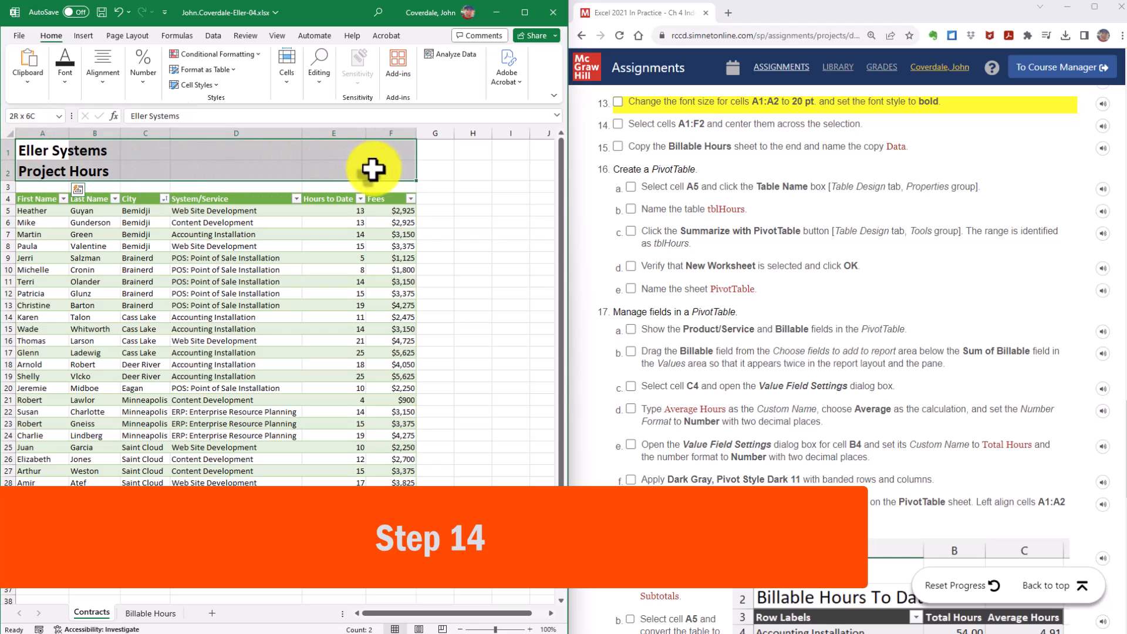
{"action": "left_click", "coordinate": [516, 7]}
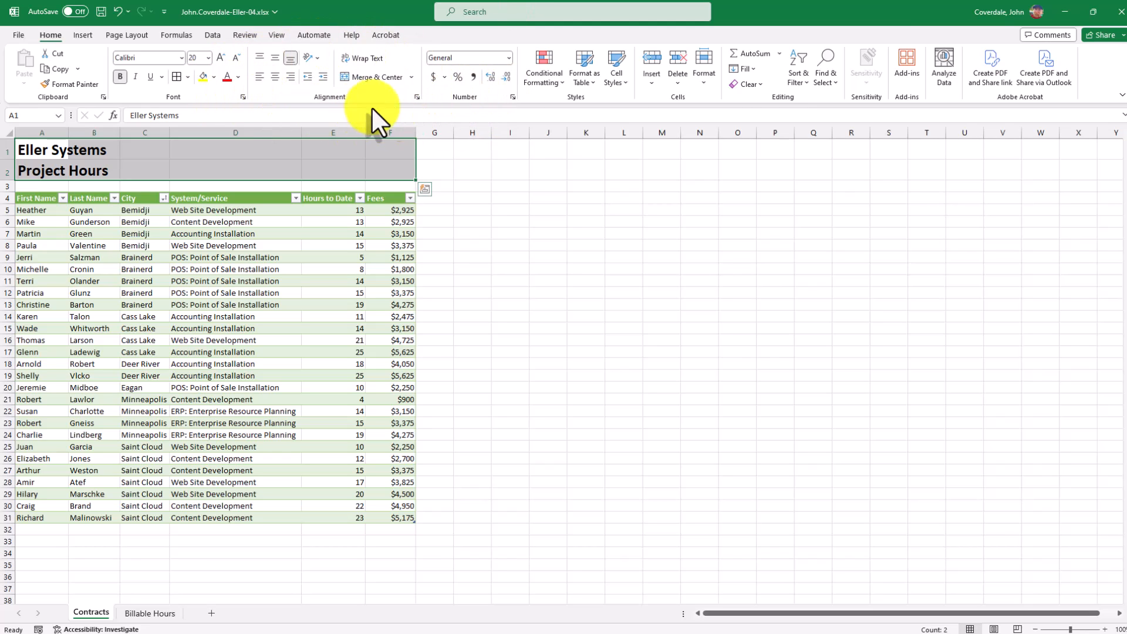
{"action": "left_click", "coordinate": [416, 97]}
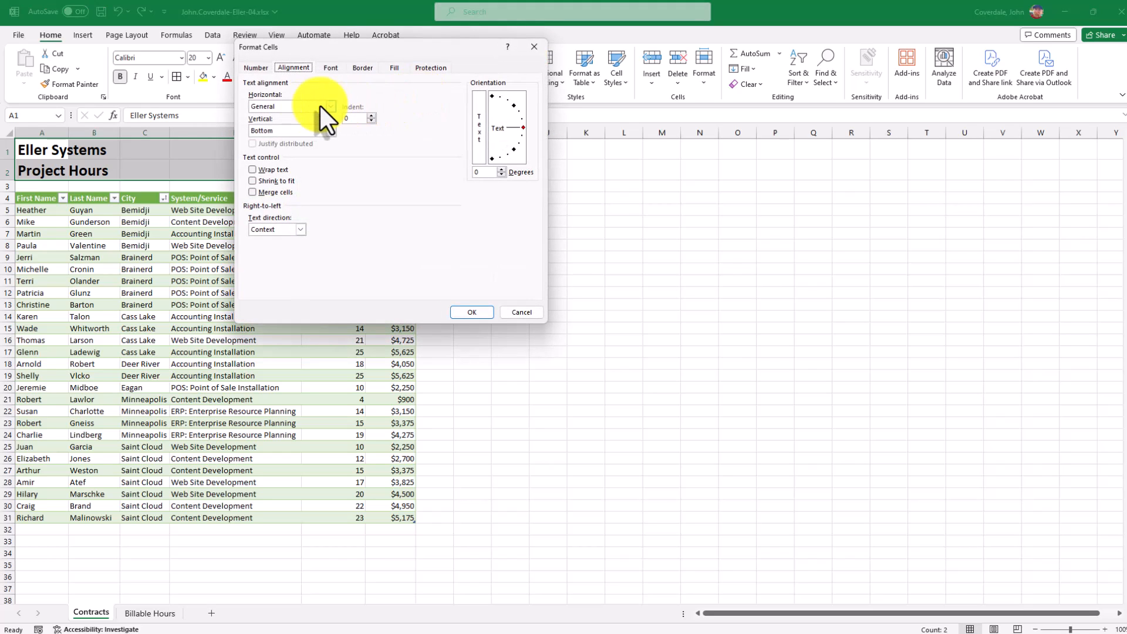
{"action": "left_click", "coordinate": [319, 105]}
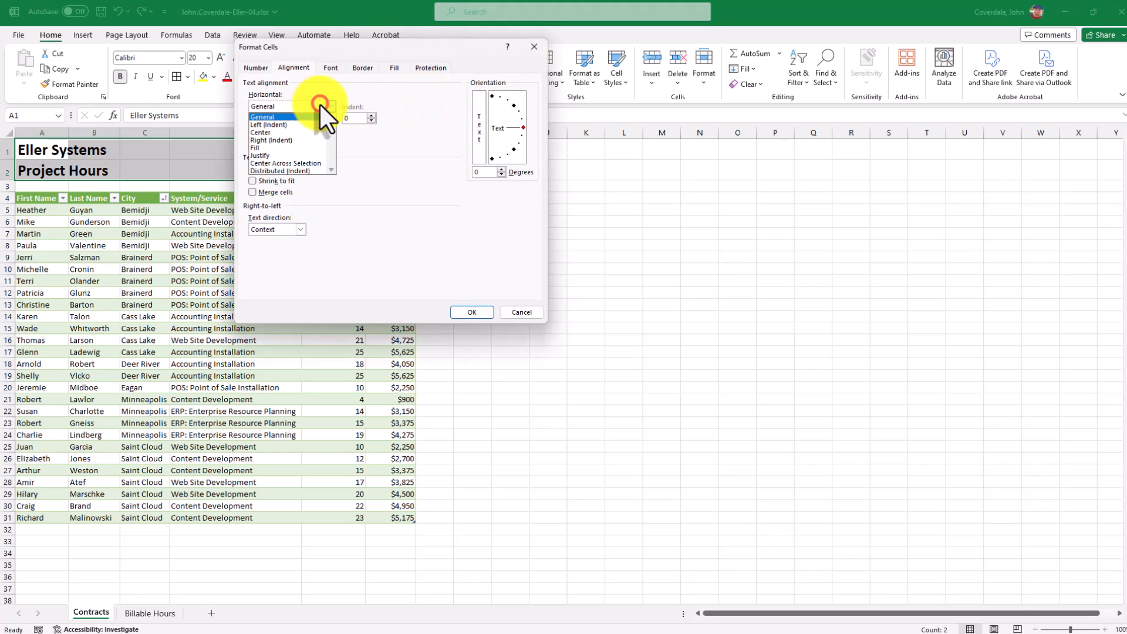
{"action": "left_click", "coordinate": [297, 164]}
{"action": "left_click", "coordinate": [463, 308]}
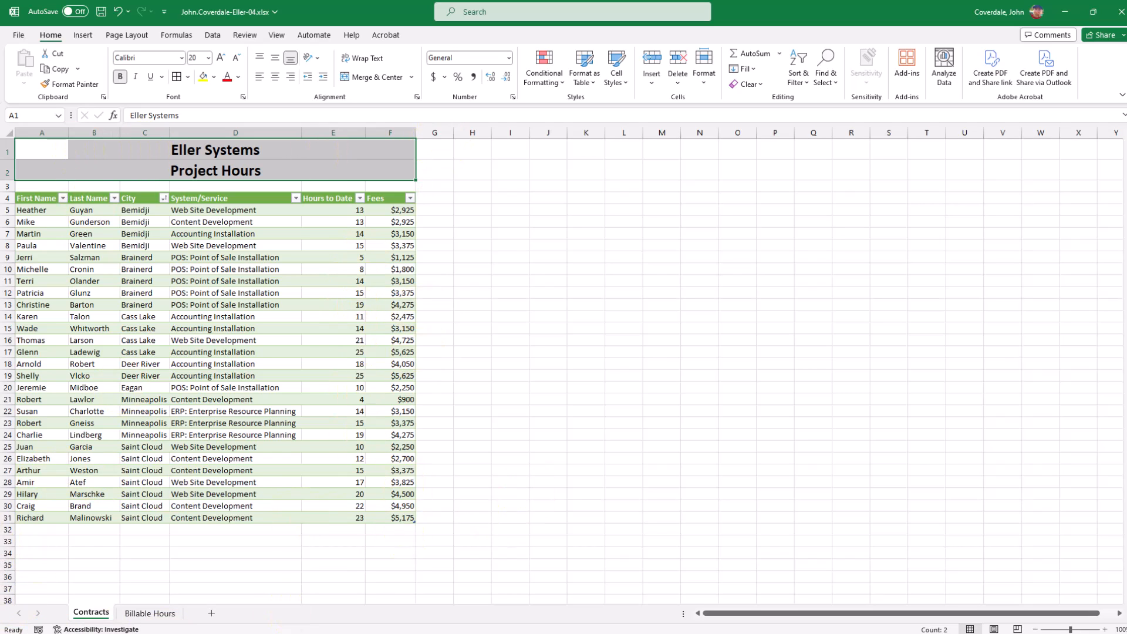
- Mark steps 13 and 14 as complete on the SIMnet page in the browser
{"action": "key", "text": "alt+Tab"}
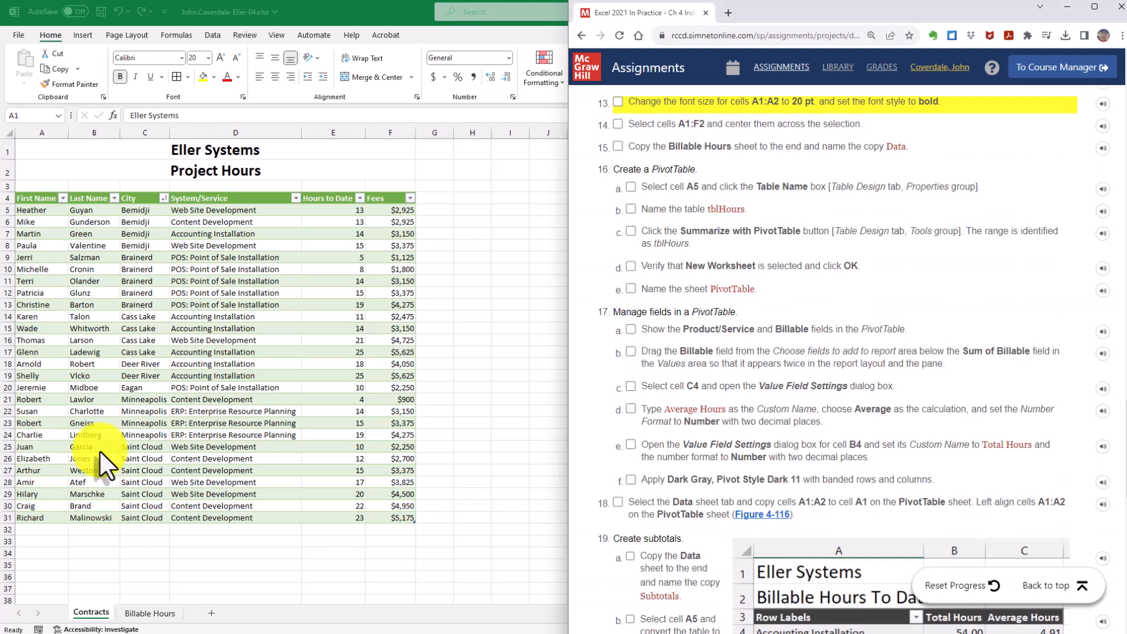
{"action": "left_click", "coordinate": [616, 102]}
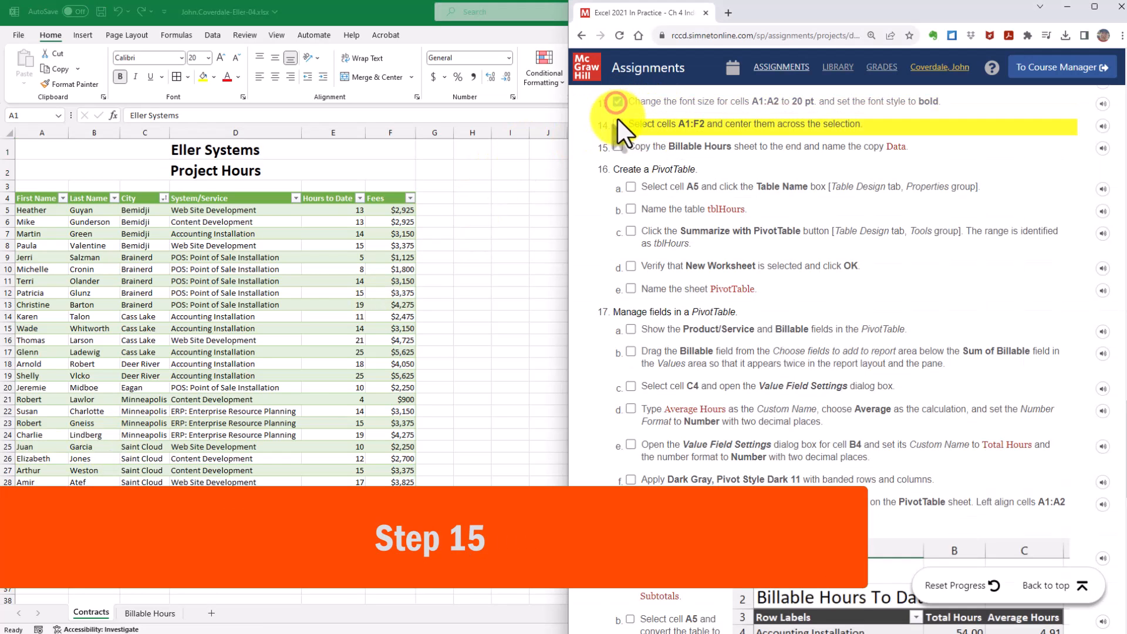
{"action": "left_click", "coordinate": [616, 124]}
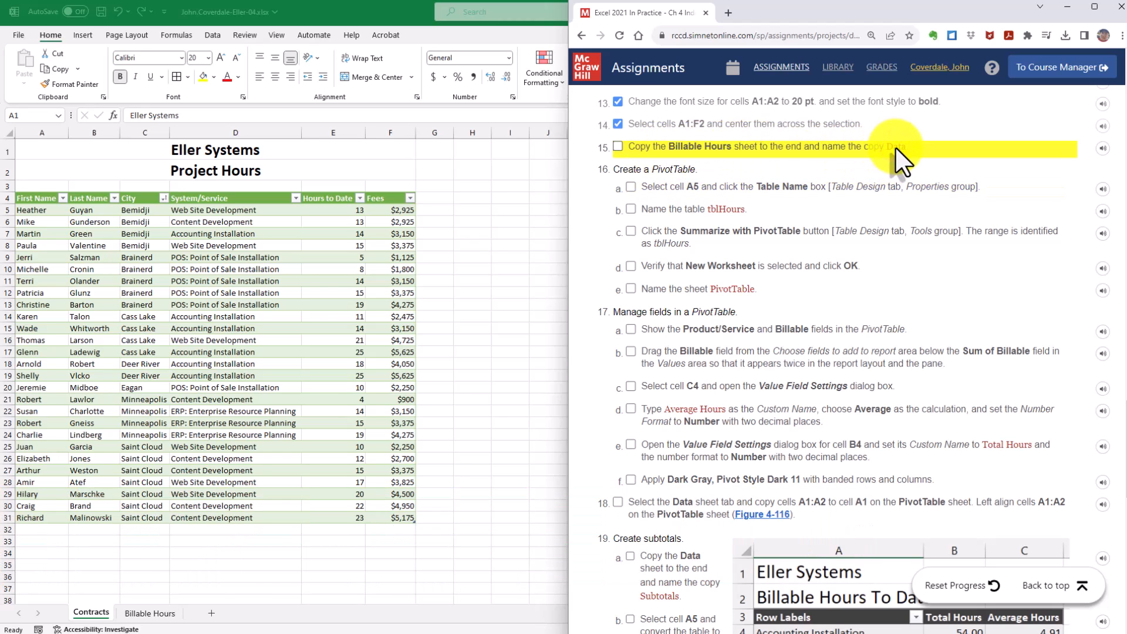
- In Excel, create a copy of the Billable Hours sheet at the end of the workbook
{"action": "left_click", "coordinate": [140, 611]}
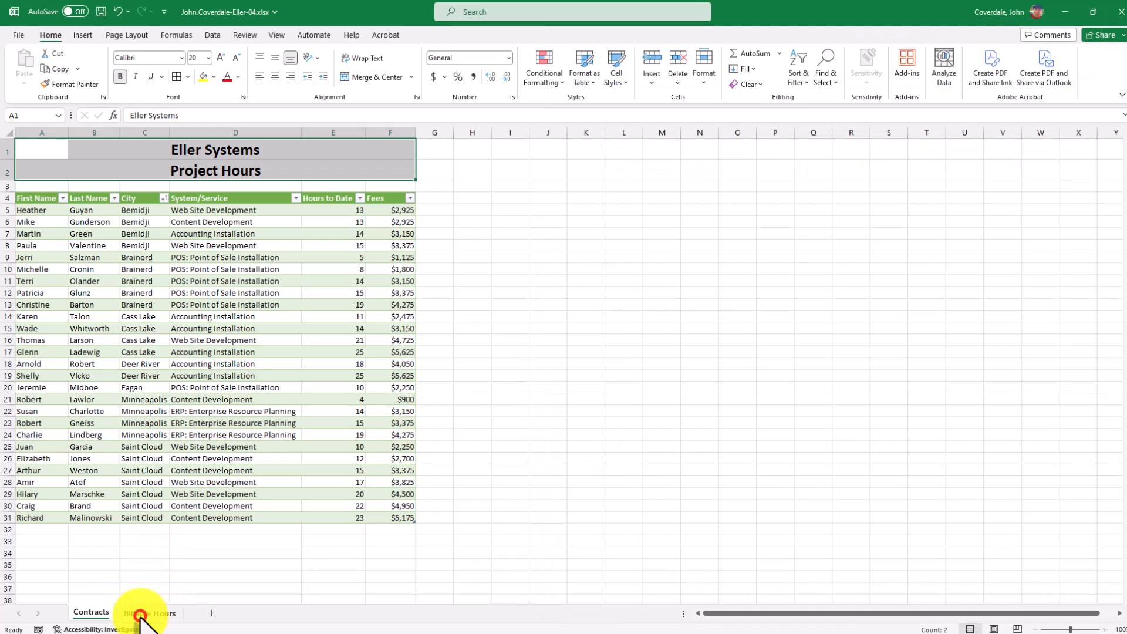
{"action": "left_click", "coordinate": [147, 610]}
{"action": "right_click", "coordinate": [149, 612]}
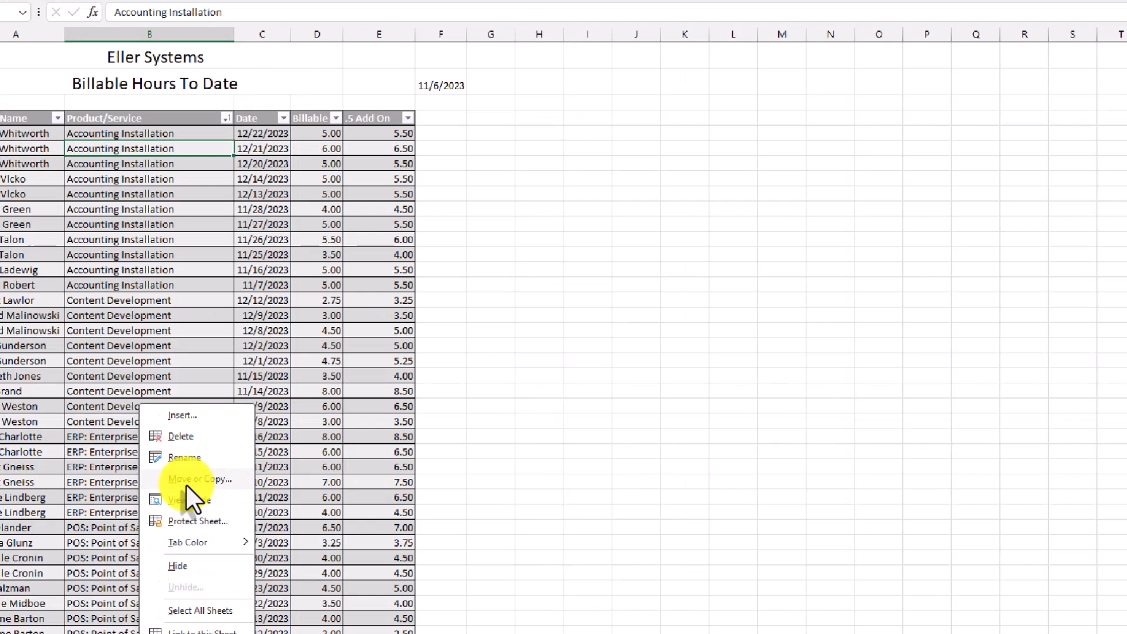
{"action": "key", "text": "Escape"}
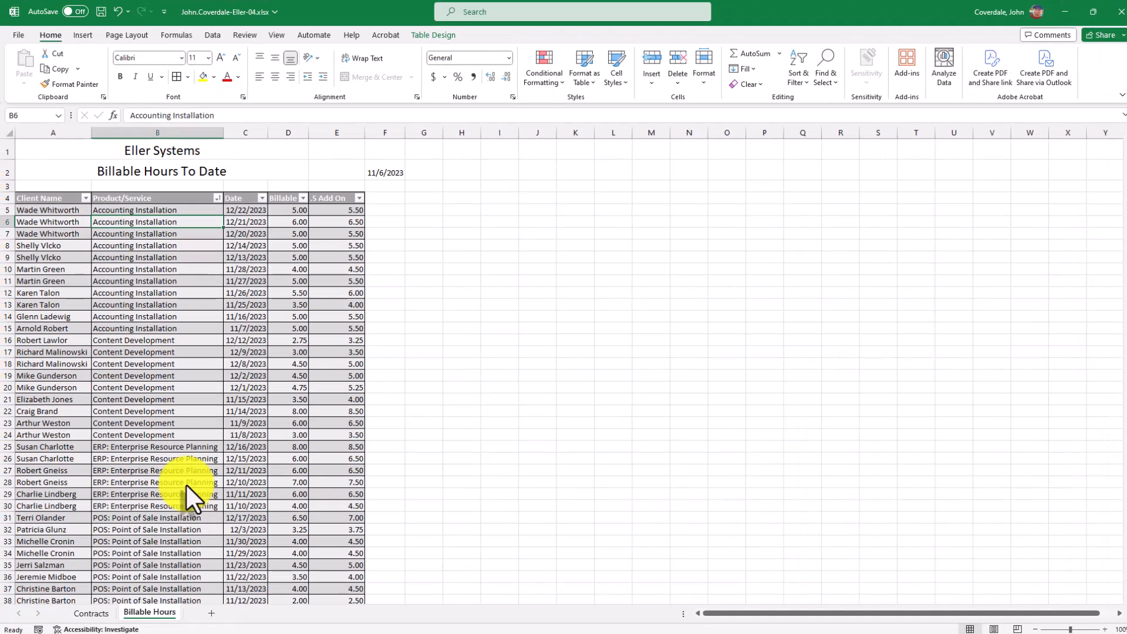
{"action": "right_click", "coordinate": [155, 613]}
{"action": "left_click", "coordinate": [221, 482]}
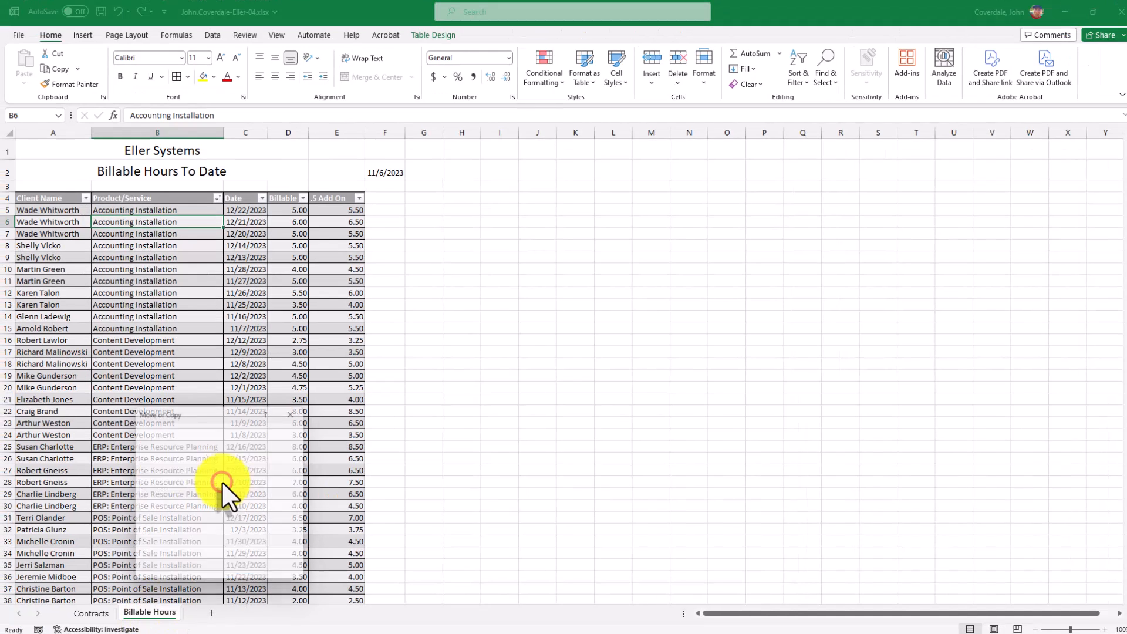
{"action": "left_click_drag", "start_coordinate": [312, 420], "coordinate": [399, 183]}
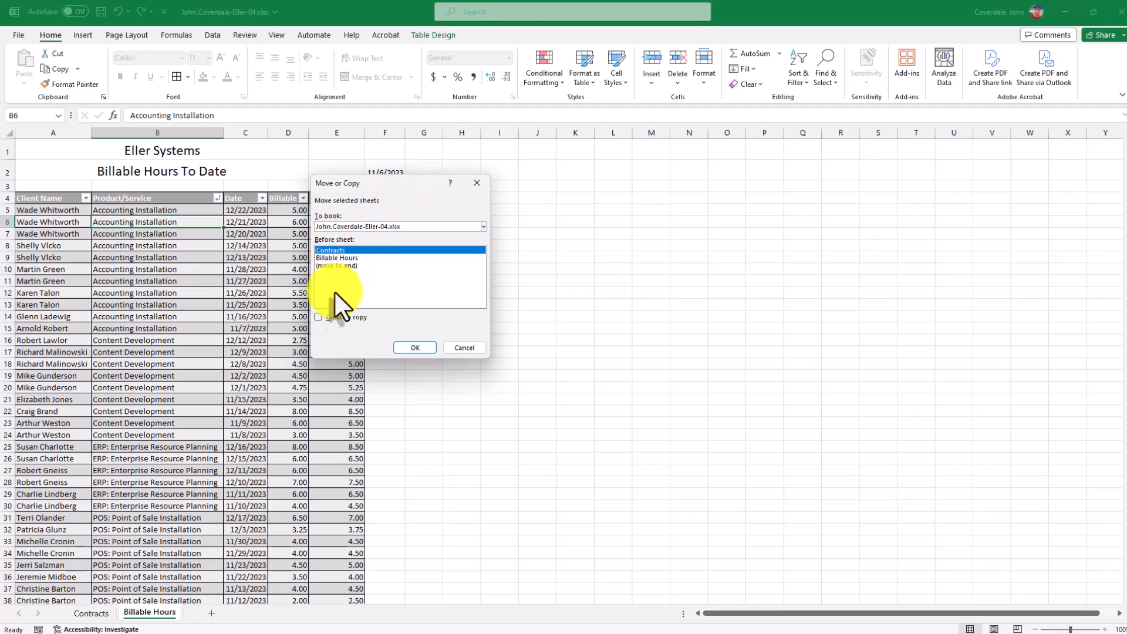
{"action": "left_click", "coordinate": [318, 317]}
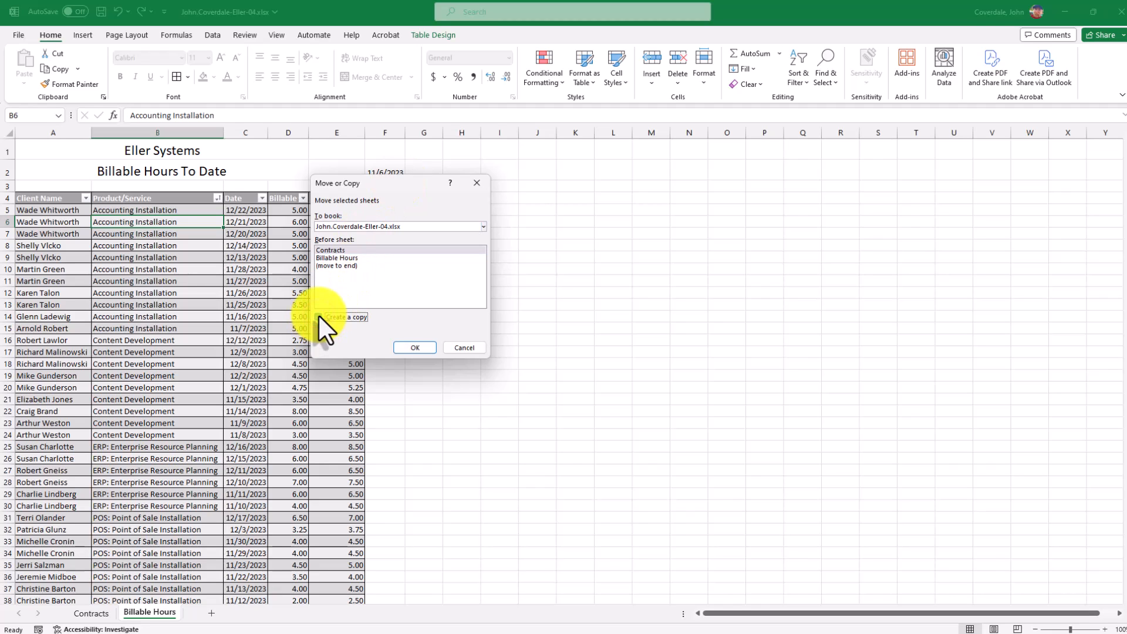
{"action": "left_click", "coordinate": [339, 265]}
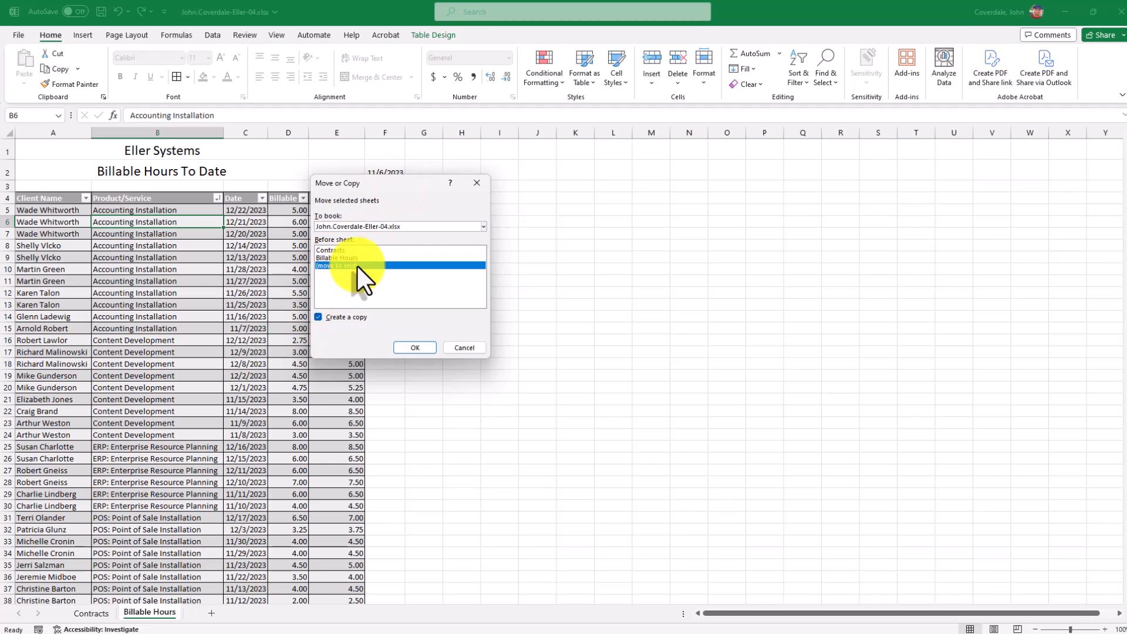
{"action": "left_click", "coordinate": [416, 348]}
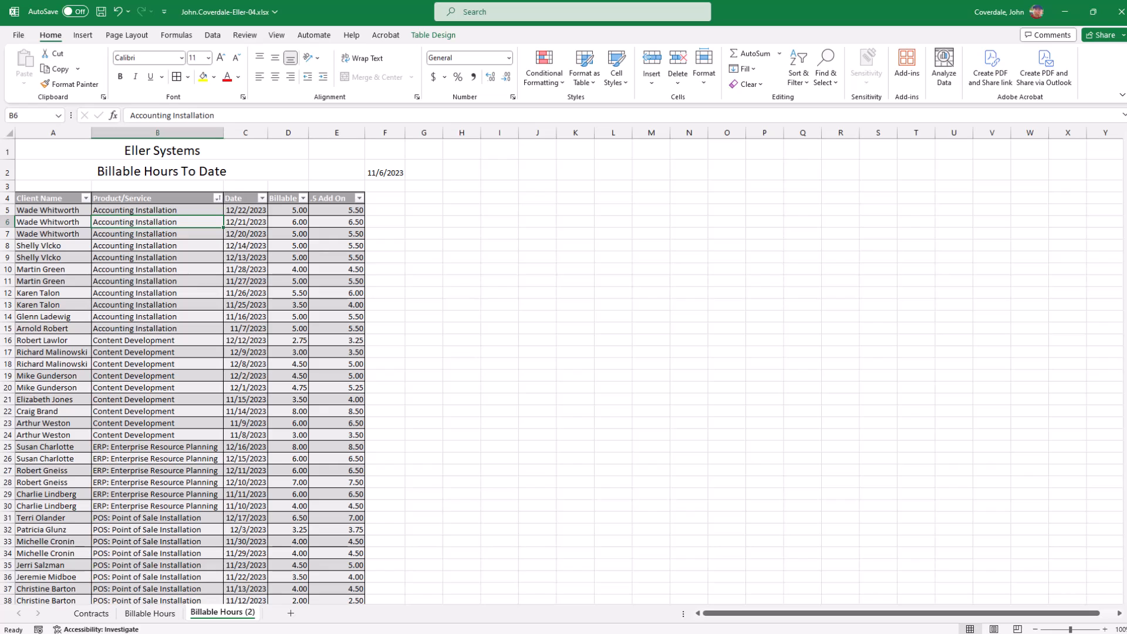
- Rename the copied Billable Hours sheet as Data, checking the required name in the SIMnet instructions
{"action": "key", "text": "alt+Tab"}
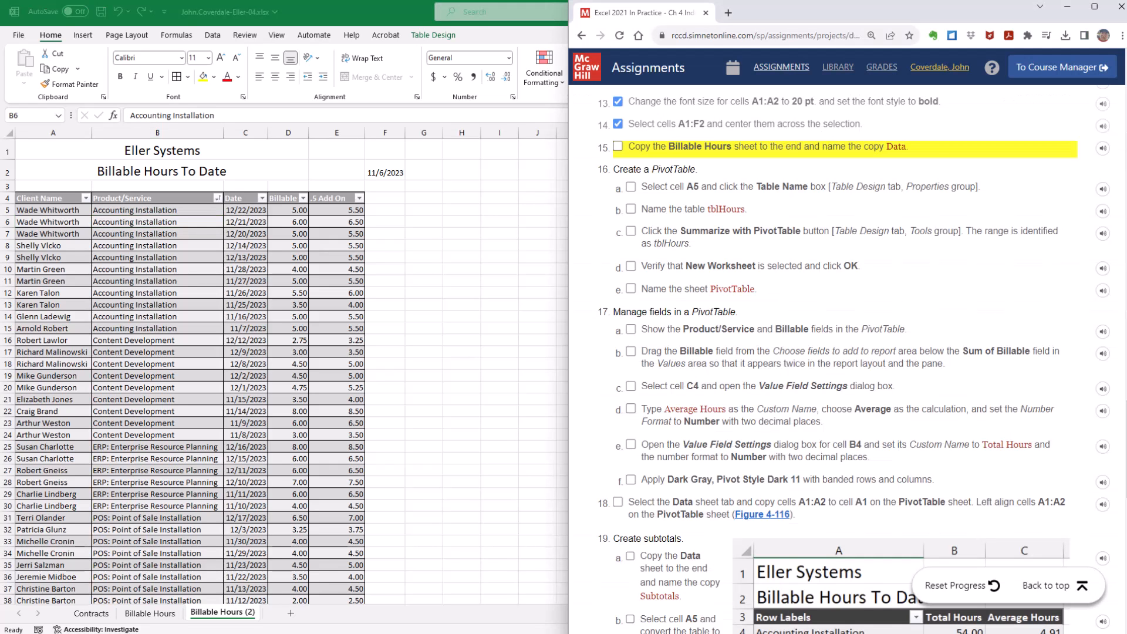
{"action": "key", "text": "alt+Tab"}
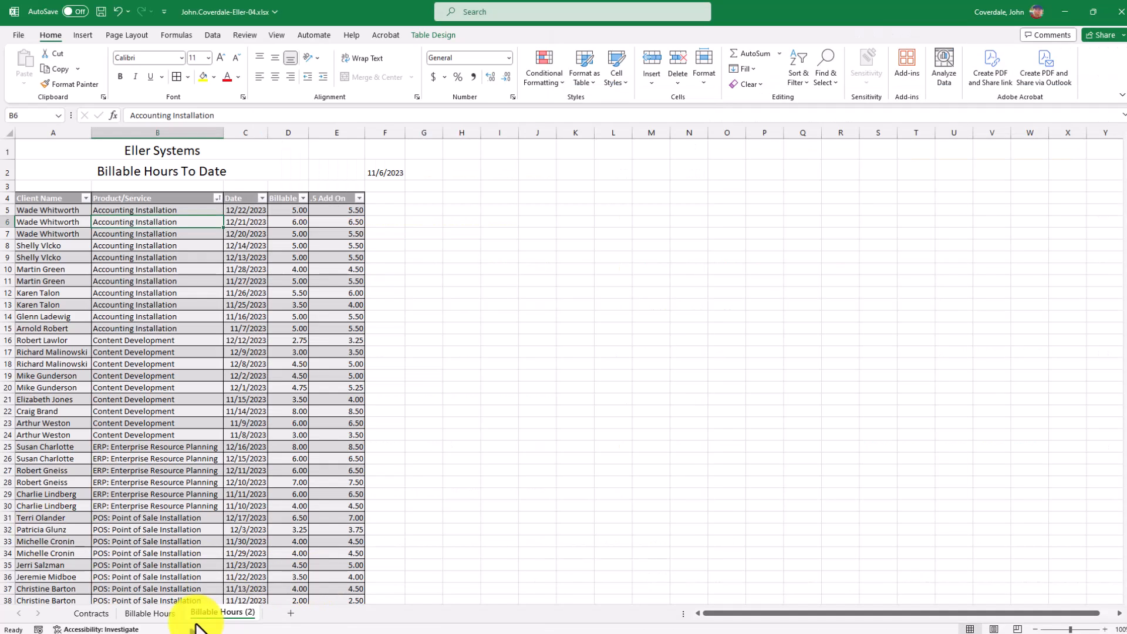
{"action": "double_click", "coordinate": [228, 613]}
{"action": "key", "text": "BackSpace"}
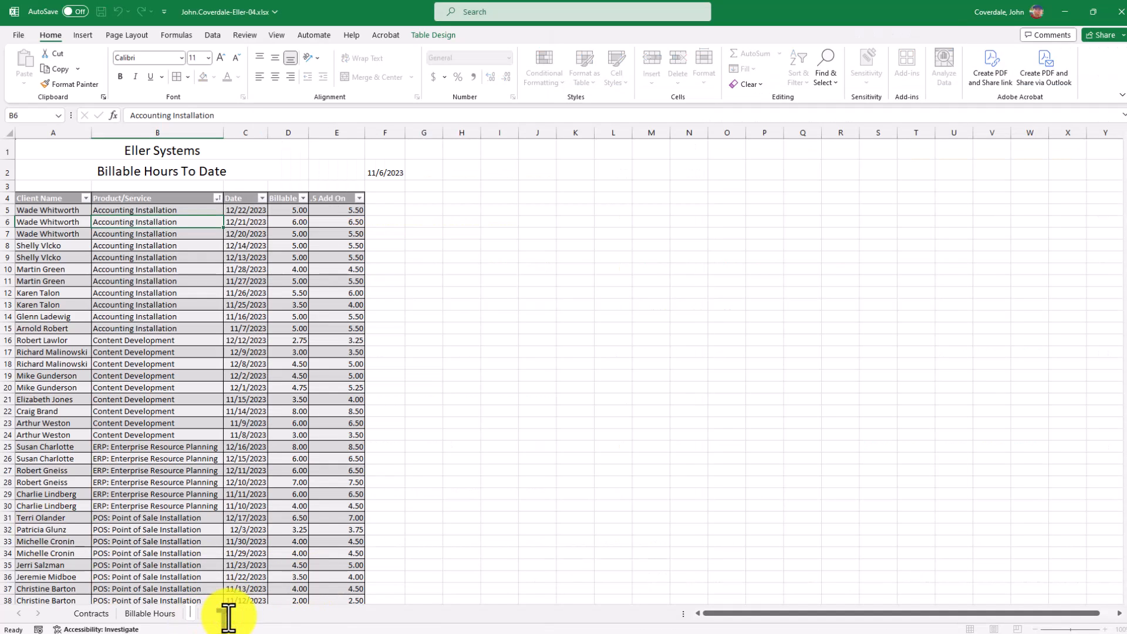
{"action": "type", "text": "Data"}
{"action": "key", "text": "Return"}
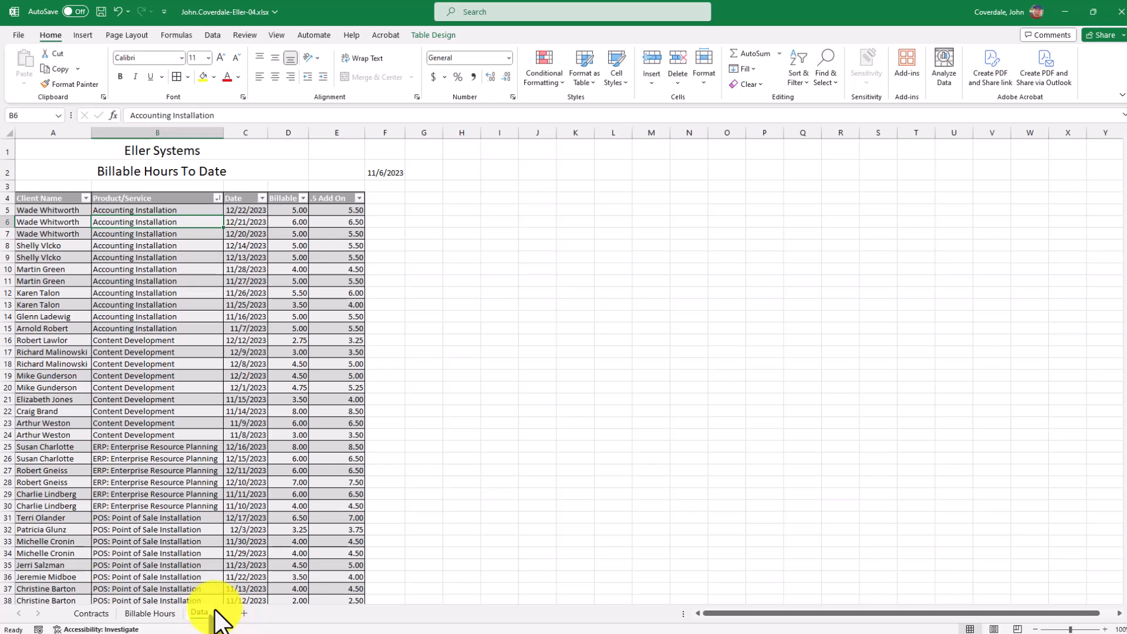
- Mark step 15 as complete on the SIMnet page in the browser and copy the table name tblHours from step 16b
{"action": "key", "text": "alt+Tab"}
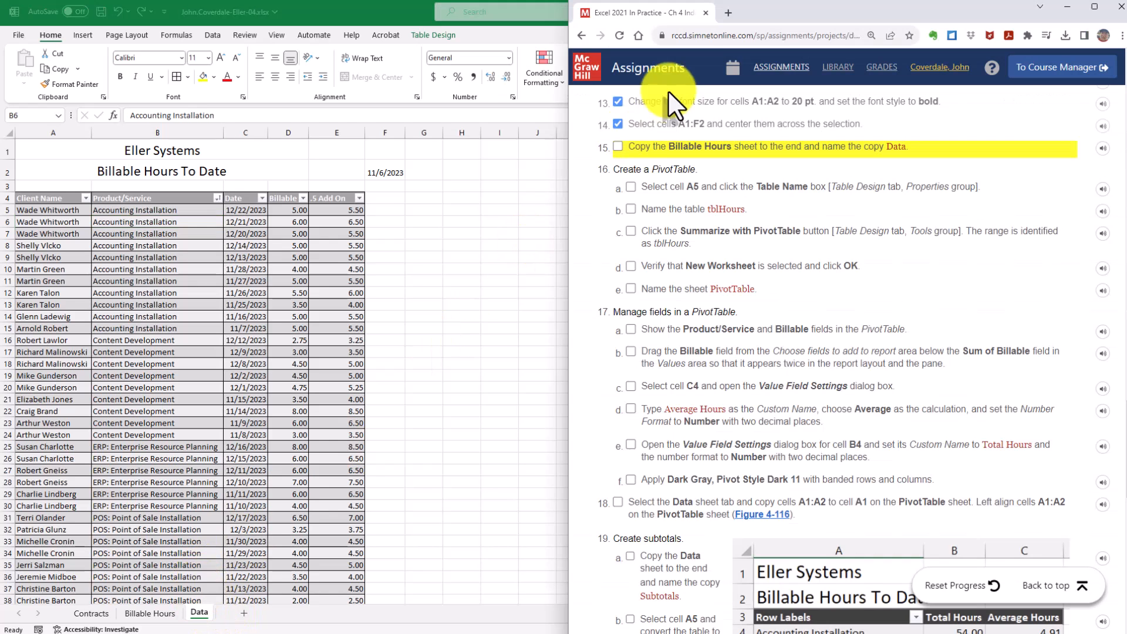
{"action": "left_click", "coordinate": [618, 146]}
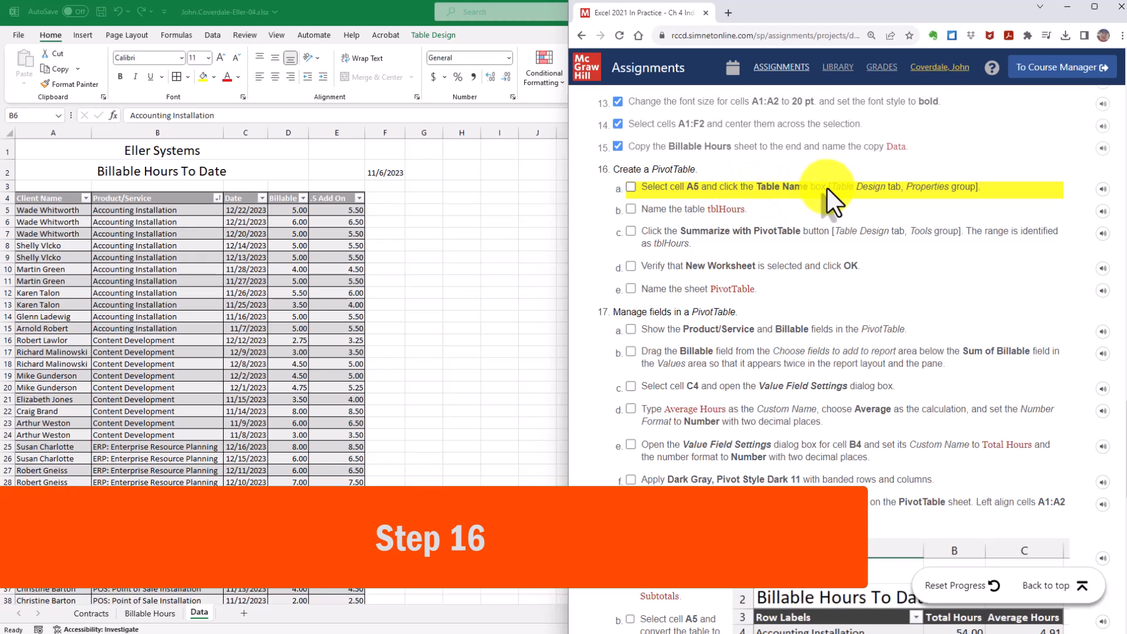
{"action": "left_click_drag", "start_coordinate": [708, 210], "coordinate": [745, 212]}
{"action": "right_click", "coordinate": [750, 219]}
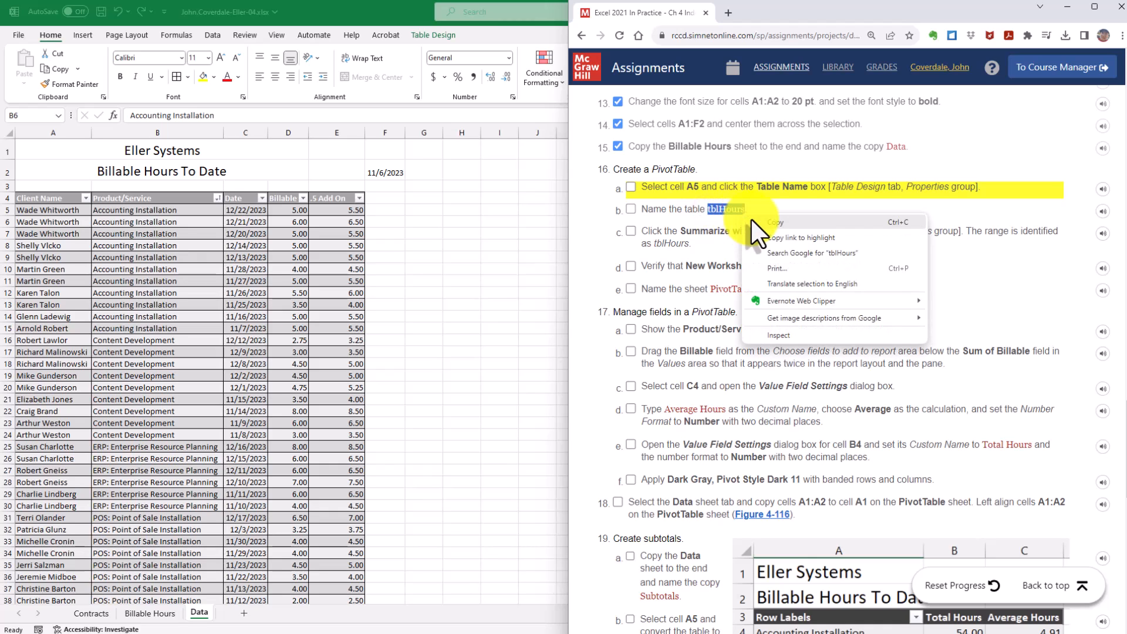
{"action": "left_click", "coordinate": [751, 218]}
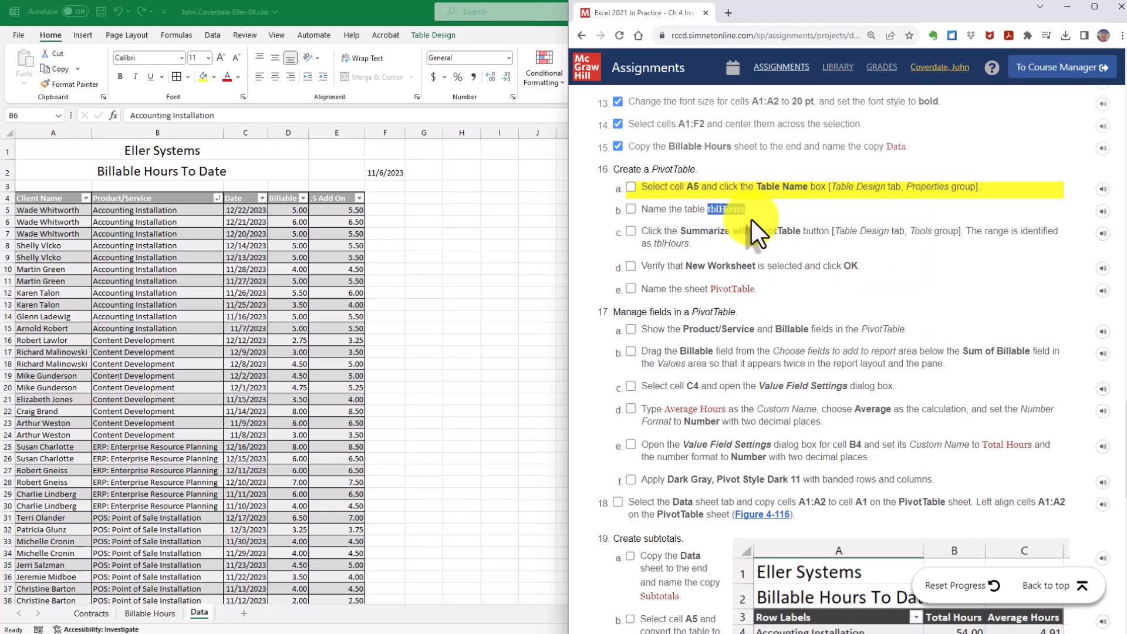
- In Excel, select cell A5 on the Data sheet and name its table tblHours
{"action": "left_click", "coordinate": [199, 613]}
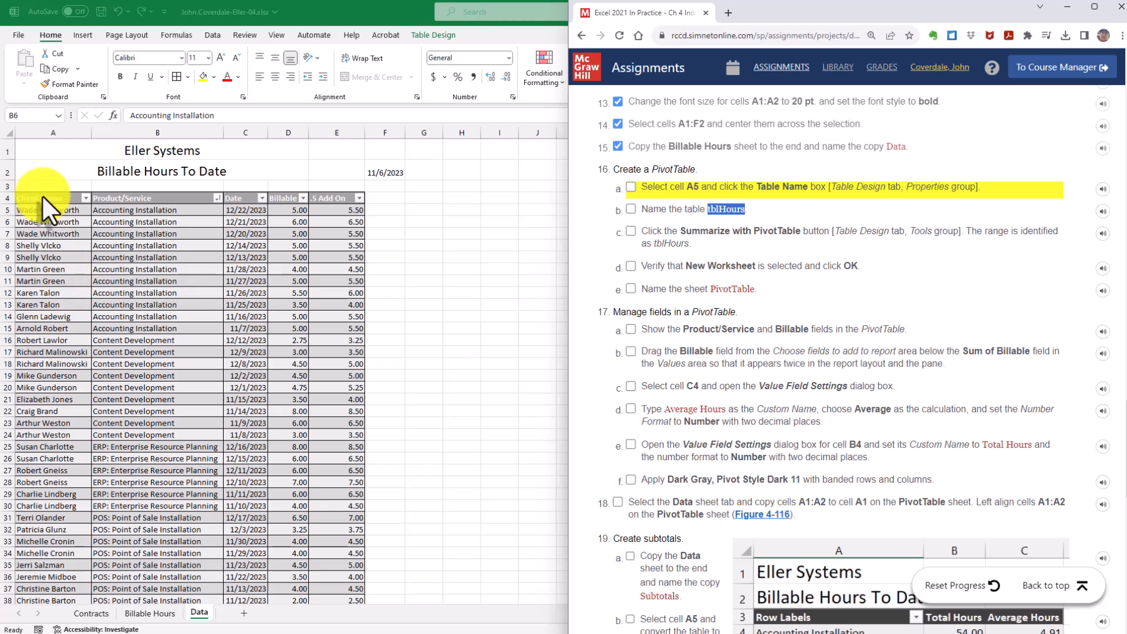
{"action": "key", "text": "super+Up"}
{"action": "left_click", "coordinate": [35, 210]}
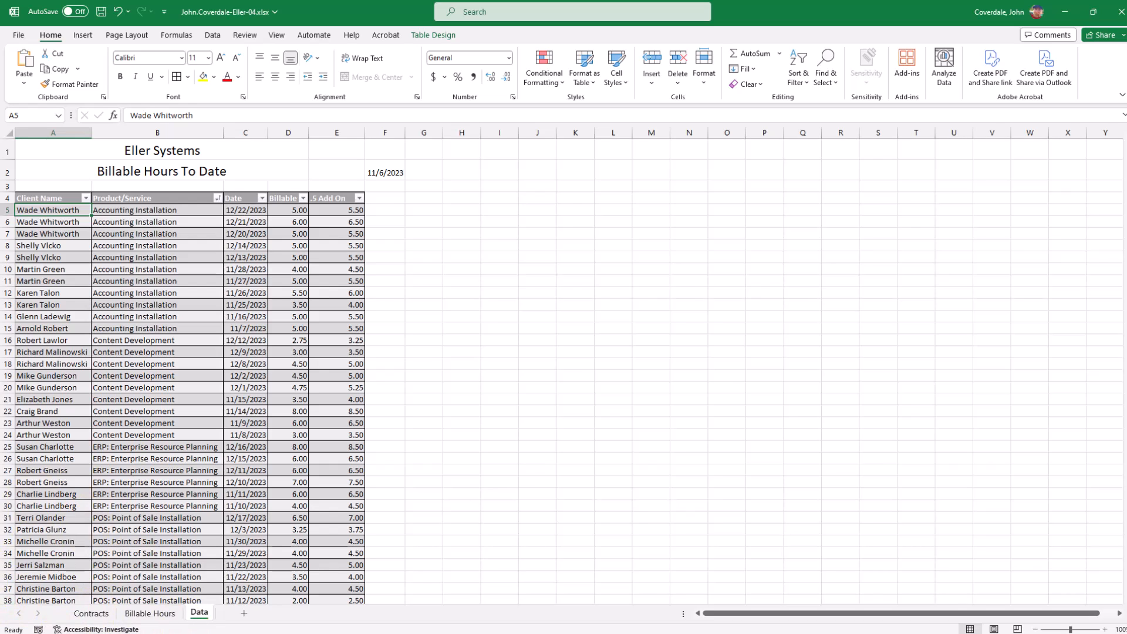
{"action": "key", "text": "alt+Tab"}
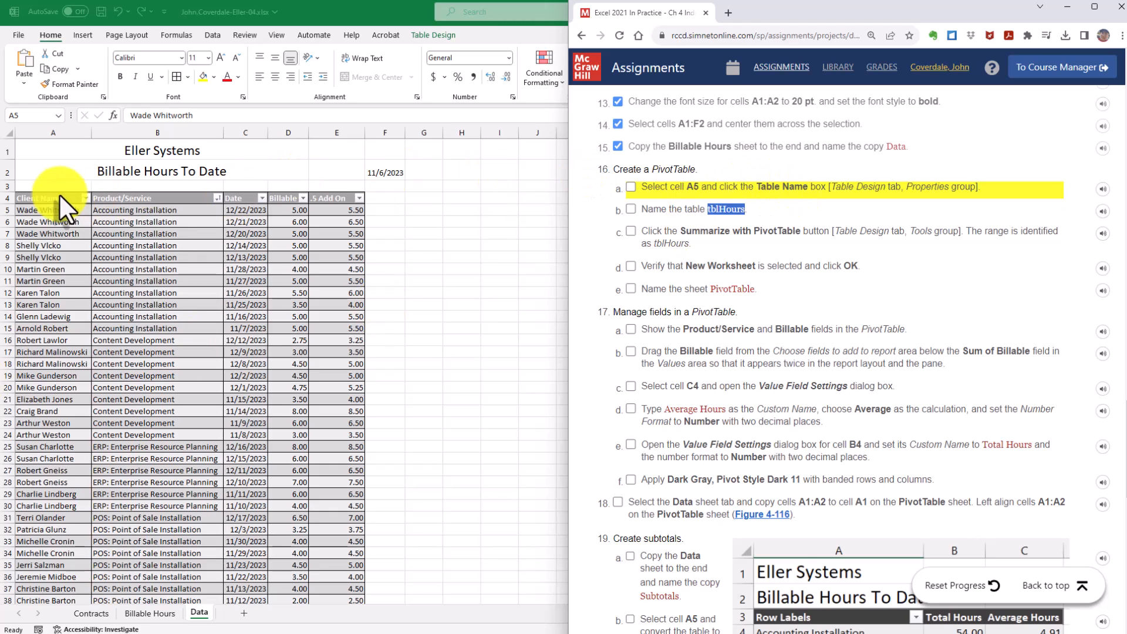
{"action": "left_click", "coordinate": [55, 211]}
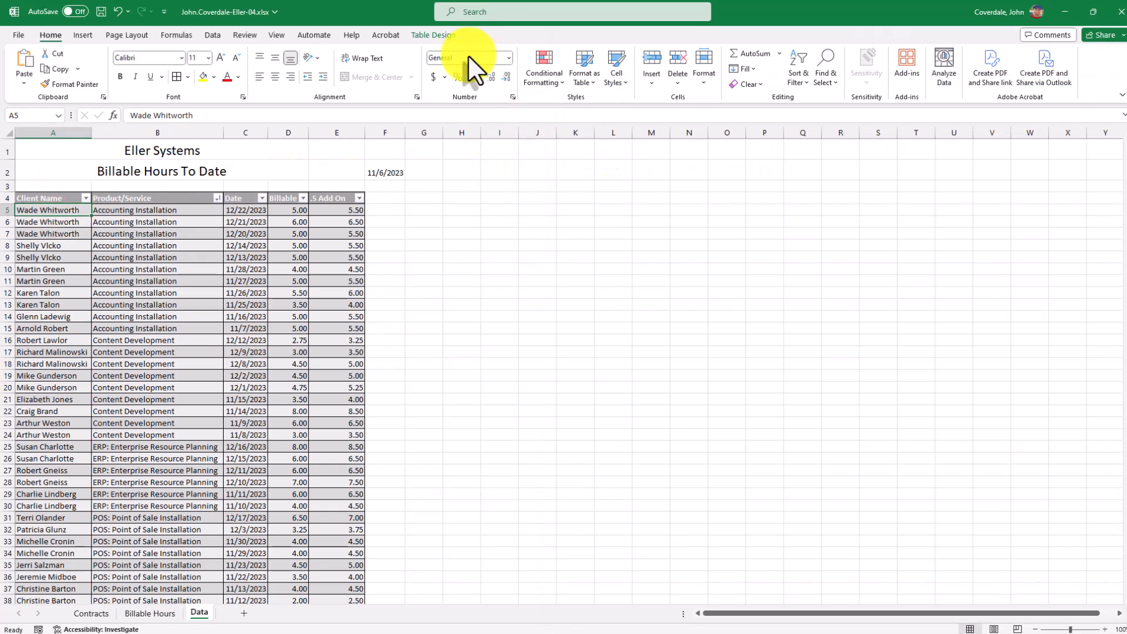
{"action": "left_click", "coordinate": [423, 34]}
{"action": "left_click", "coordinate": [54, 68]}
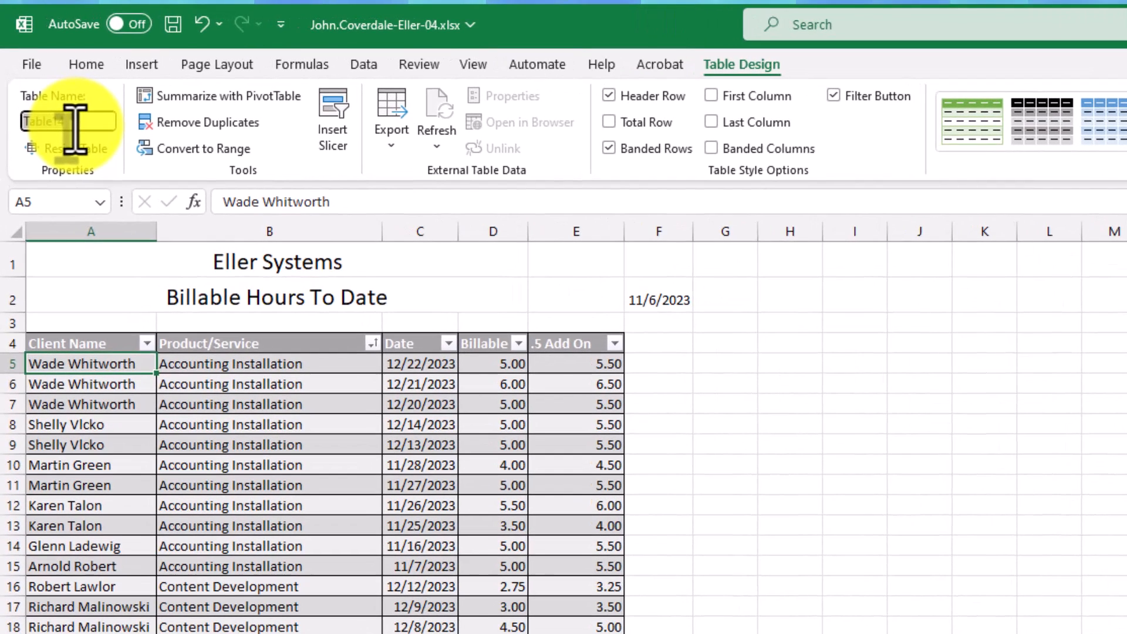
{"action": "type", "text": "tblHours"}
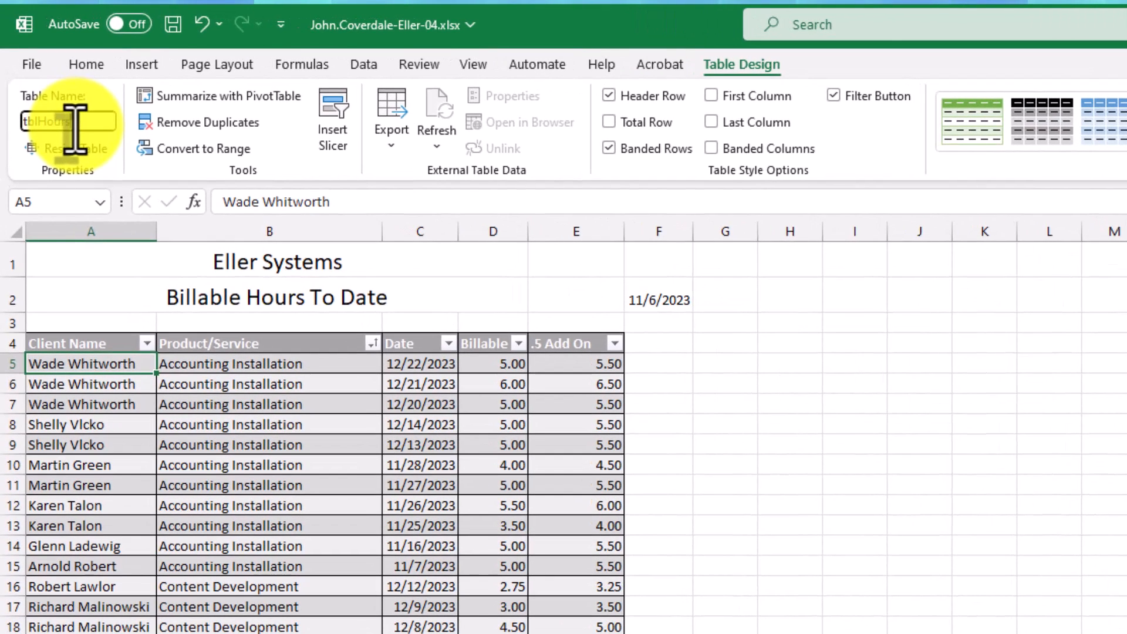
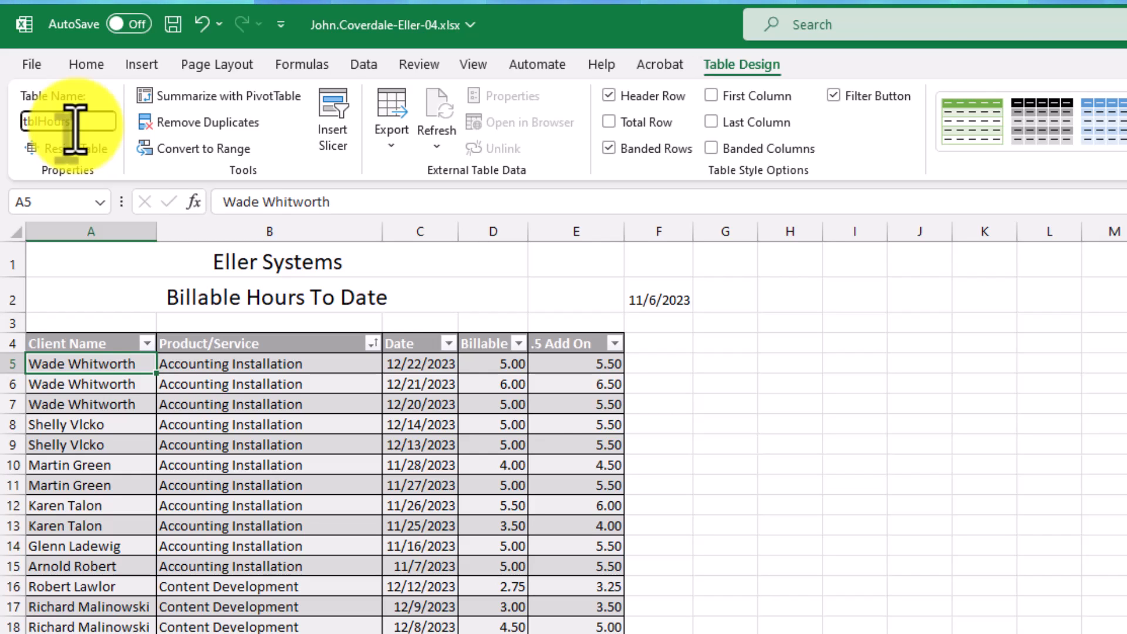
{"action": "left_click", "coordinate": [369, 420]}
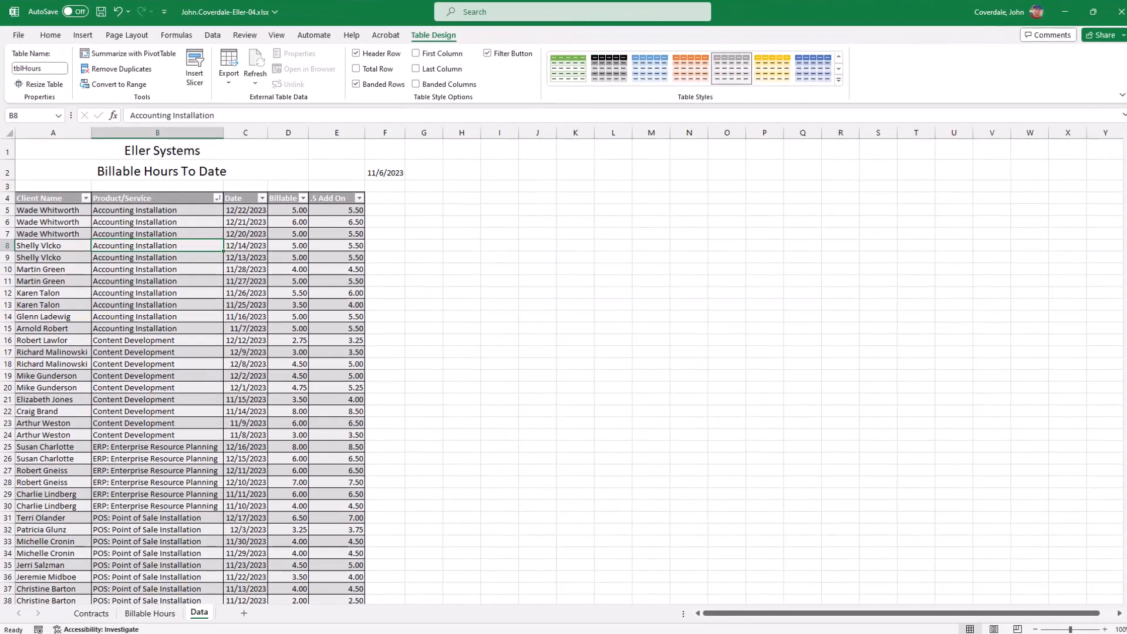
- Mark steps 16a and 16b as complete on the SIMnet page in the browser
{"action": "key", "text": "alt+Tab"}
{"action": "left_click", "coordinate": [630, 187]}
{"action": "left_click", "coordinate": [632, 210]}
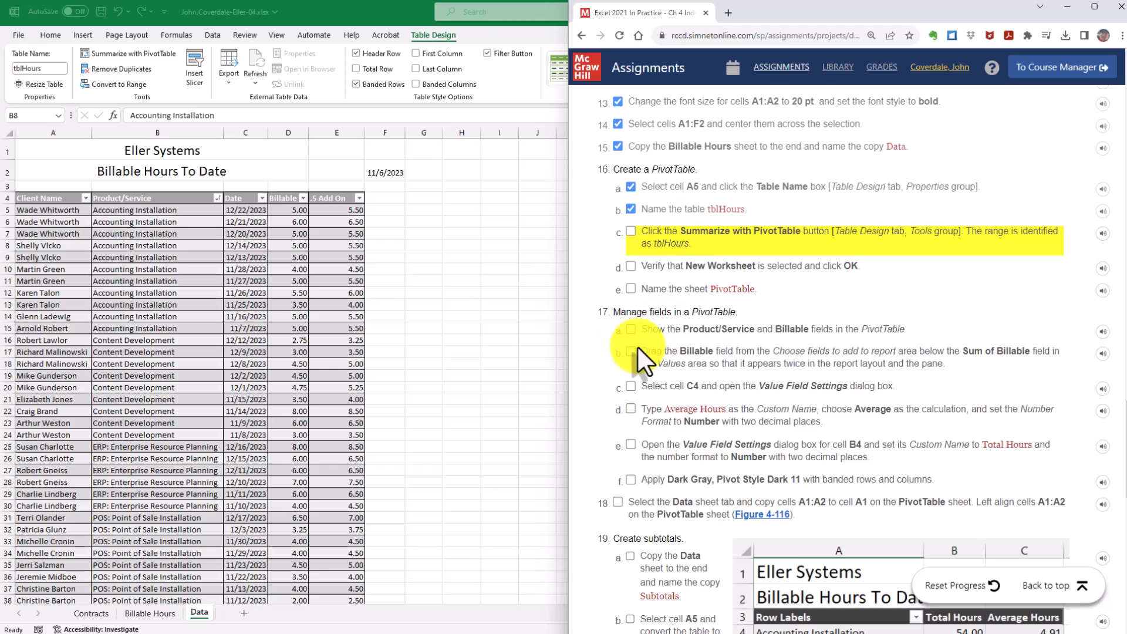
- In Excel, start summarizing the tblHours table on the Data sheet with a PivotTable
{"action": "left_click", "coordinate": [432, 31]}
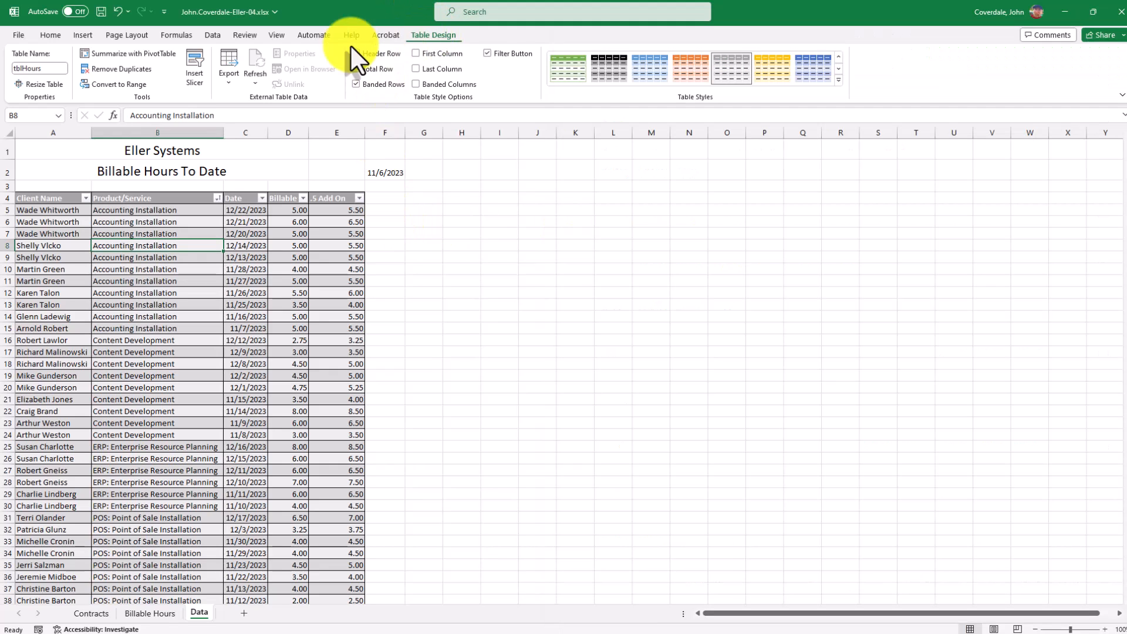
{"action": "left_click", "coordinate": [128, 54]}
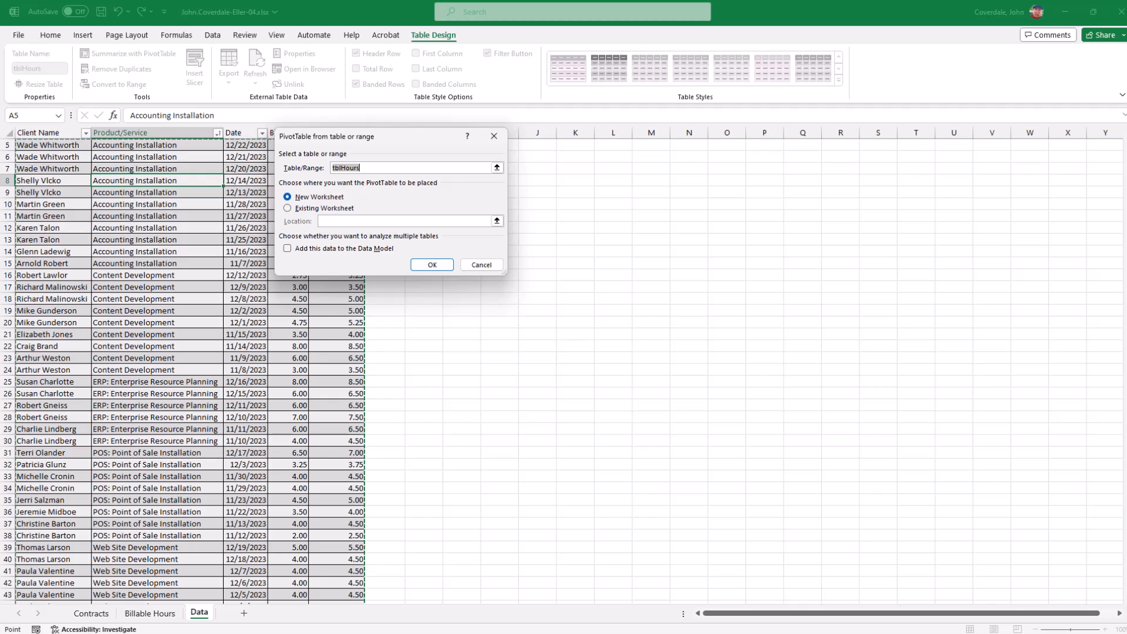
- Mark steps 16c and 16d as complete on the SIMnet page in the browser and copy the sheet name PivotTable from step 16e
{"action": "key", "text": "alt+Tab"}
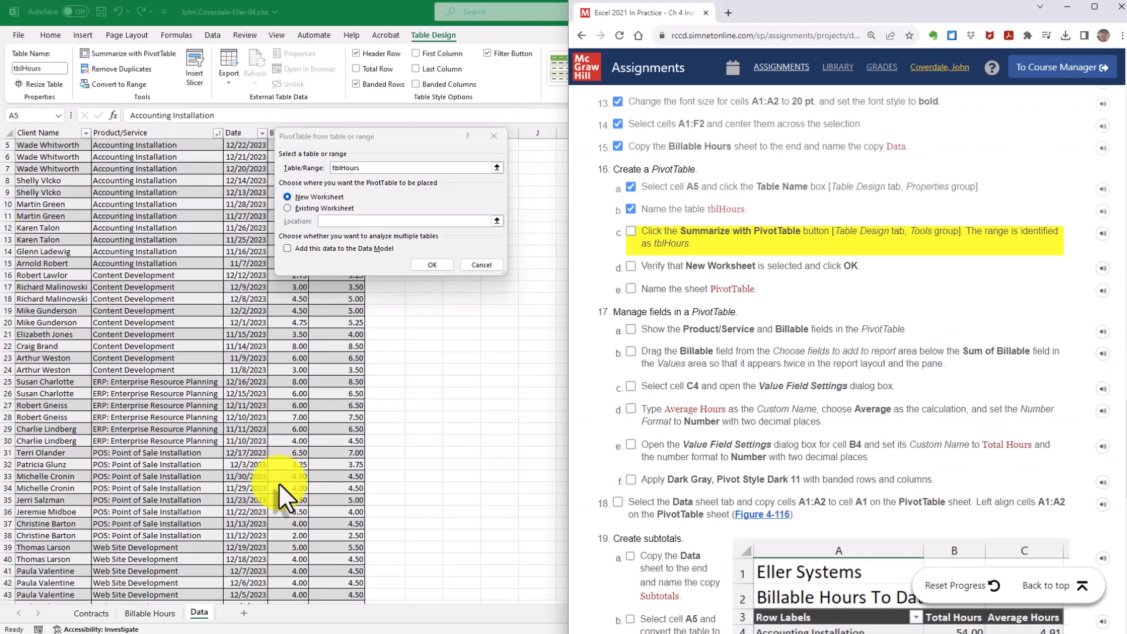
{"action": "left_click", "coordinate": [631, 232]}
{"action": "left_click", "coordinate": [630, 266]}
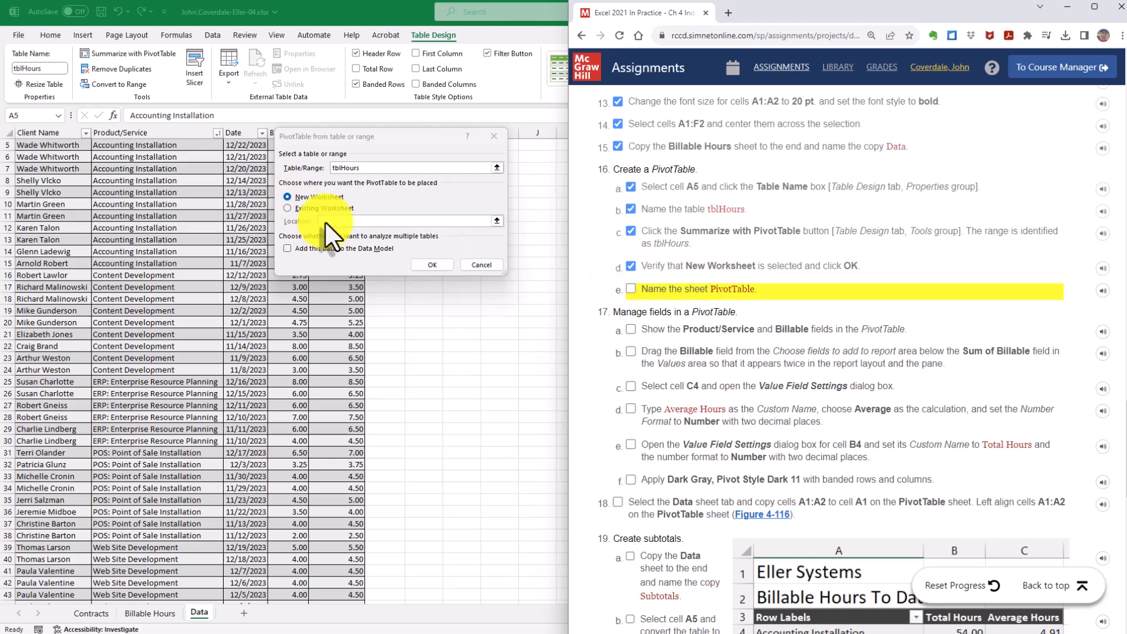
{"action": "left_click_drag", "start_coordinate": [711, 292], "coordinate": [752, 294]}
{"action": "right_click", "coordinate": [738, 291]}
{"action": "left_click", "coordinate": [755, 300]}
- In Excel, create the PivotTable from tblHours on a new worksheet and rename that sheet as PivotTable
{"action": "left_click", "coordinate": [430, 265]}
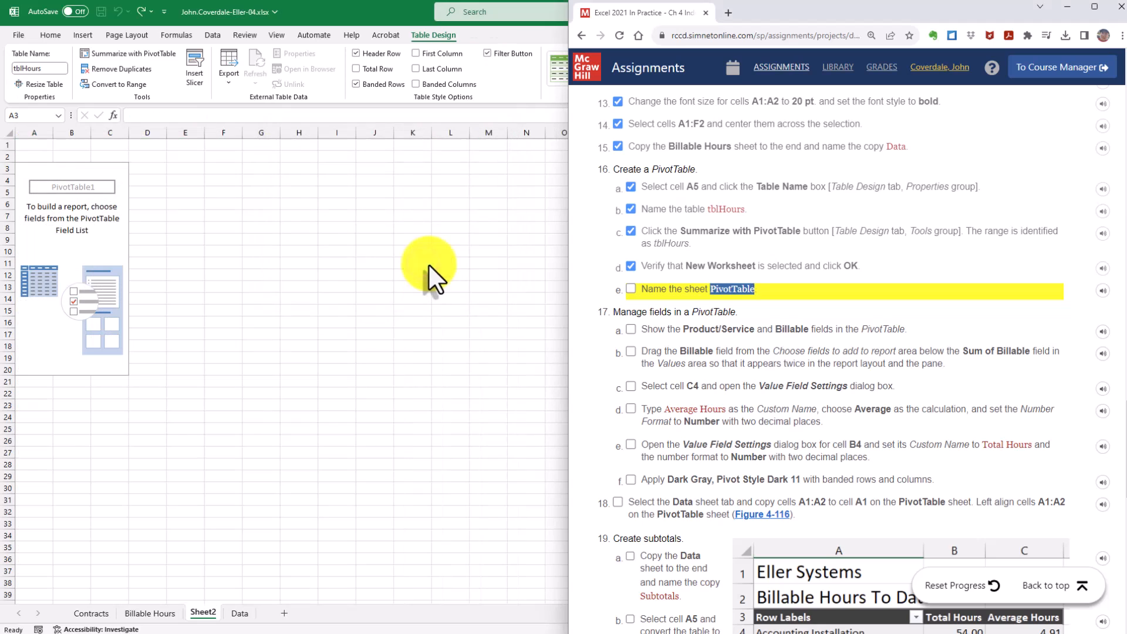
{"action": "double_click", "coordinate": [202, 614]}
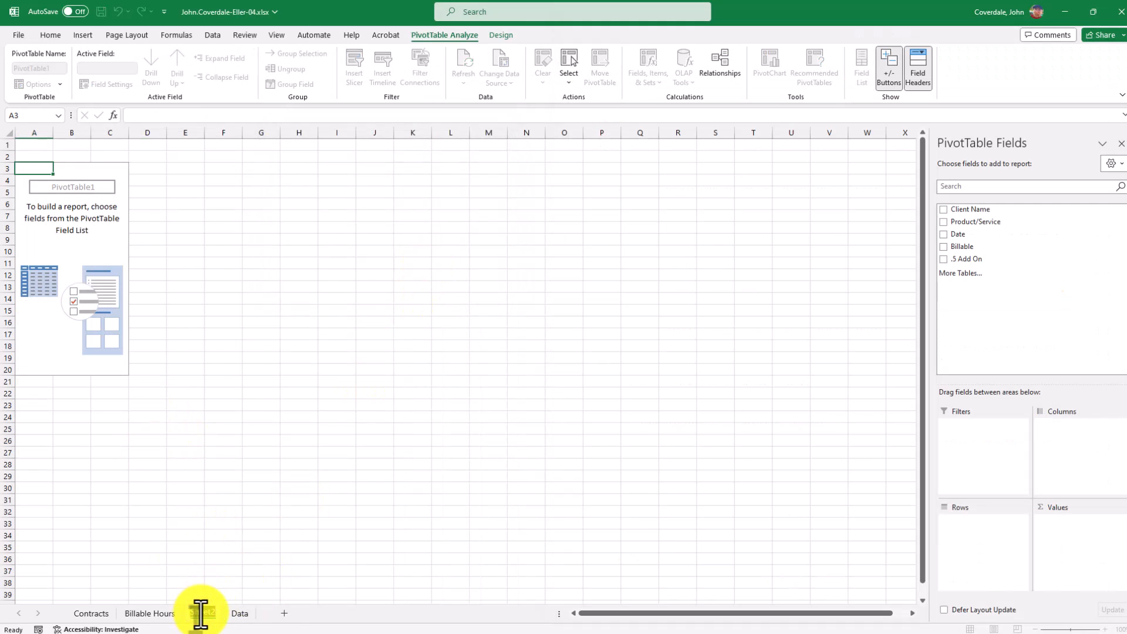
{"action": "key", "text": "ctrl+v"}
{"action": "key", "text": "Return"}
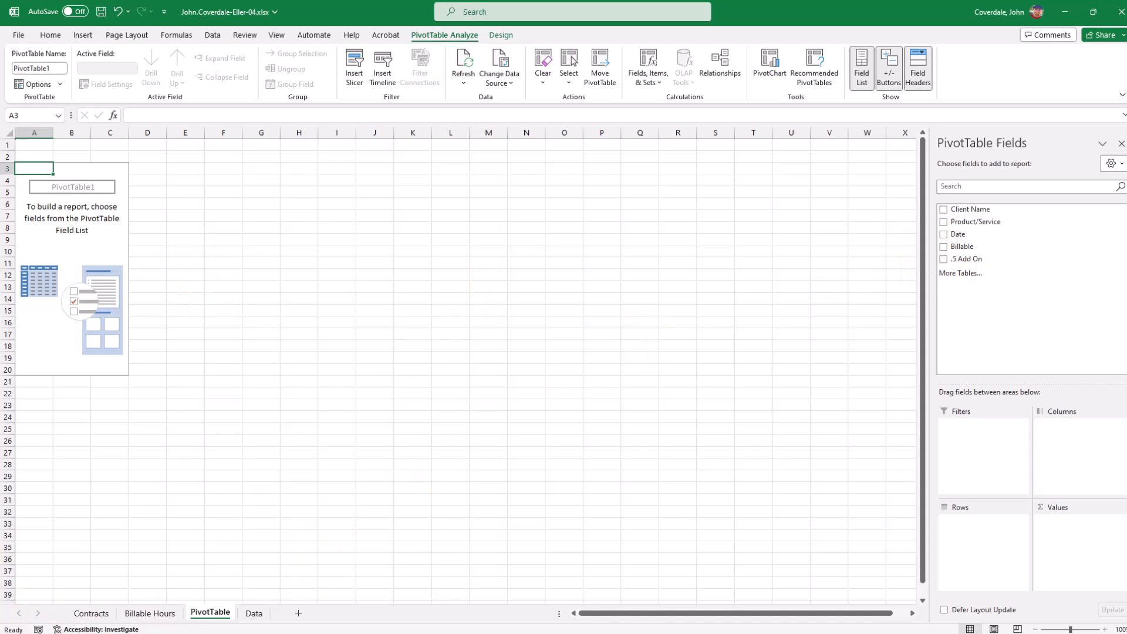
- Mark step 16e as complete on the SIMnet page in the browser
{"action": "key", "text": "alt+Tab"}
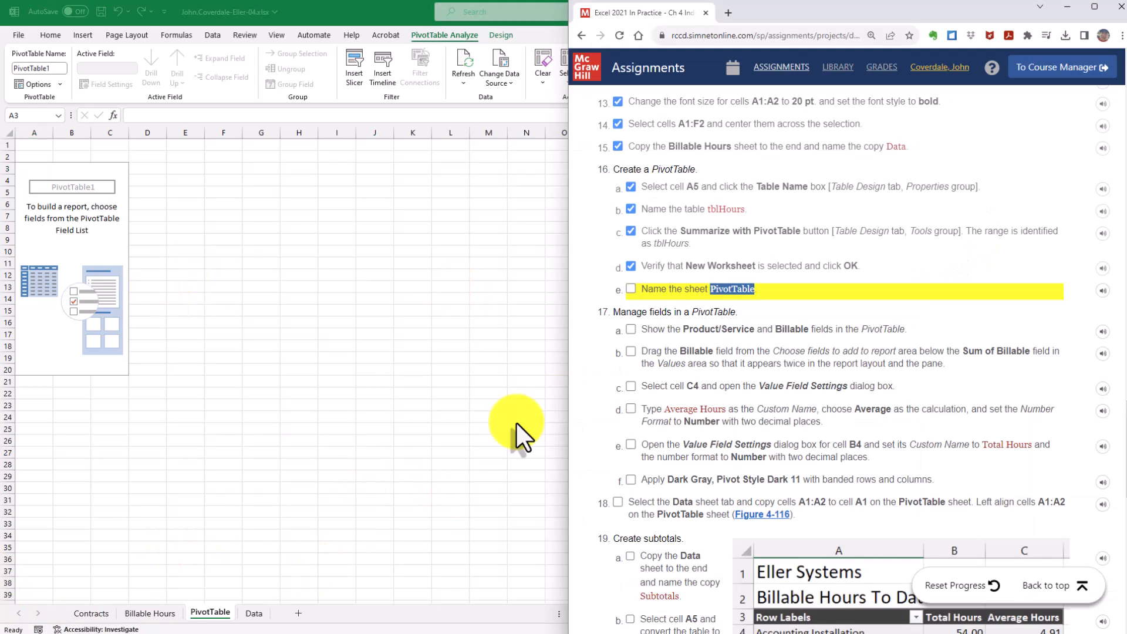
{"action": "left_click", "coordinate": [631, 288]}
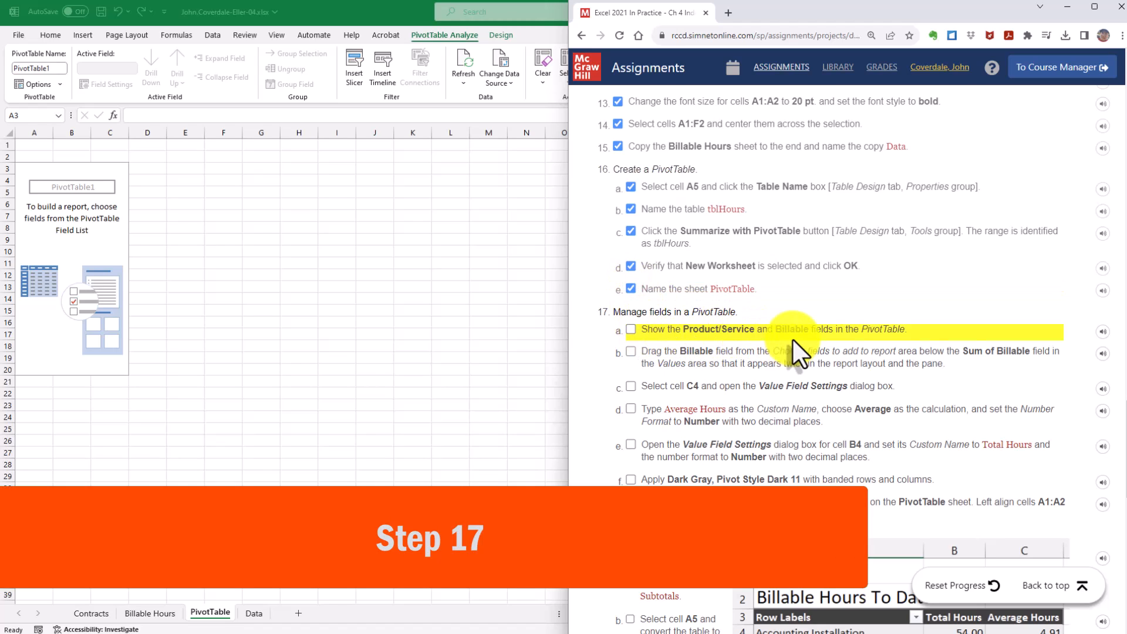
- In Excel, show the Product/Service and Billable fields in the PivotTable
{"action": "left_click", "coordinate": [491, 325]}
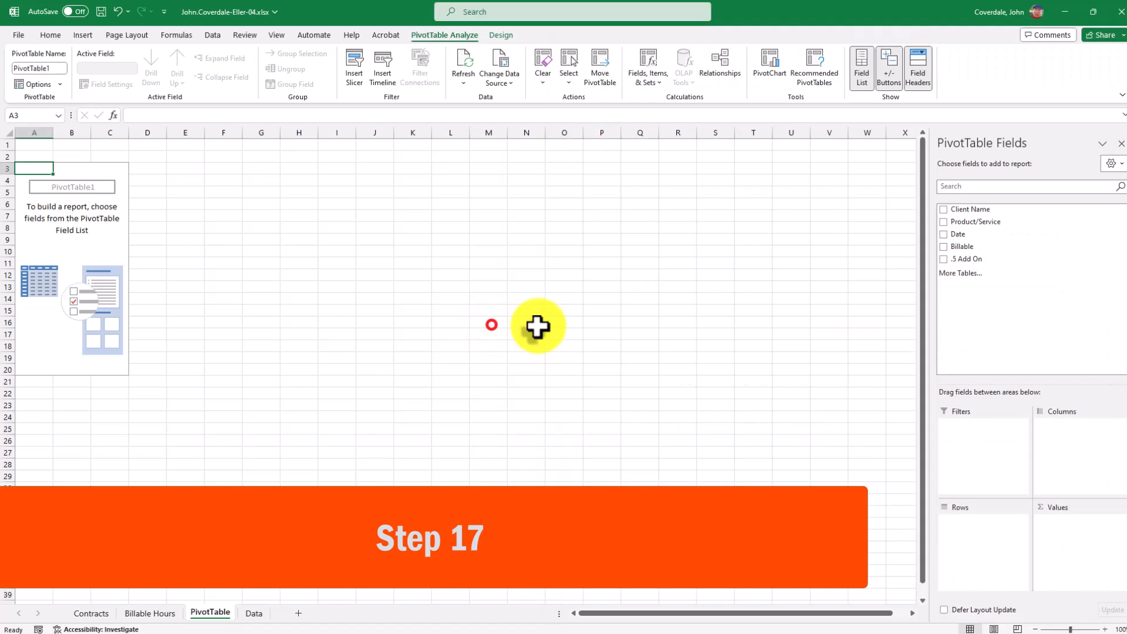
{"action": "left_click", "coordinate": [943, 222]}
{"action": "left_click", "coordinate": [943, 247]}
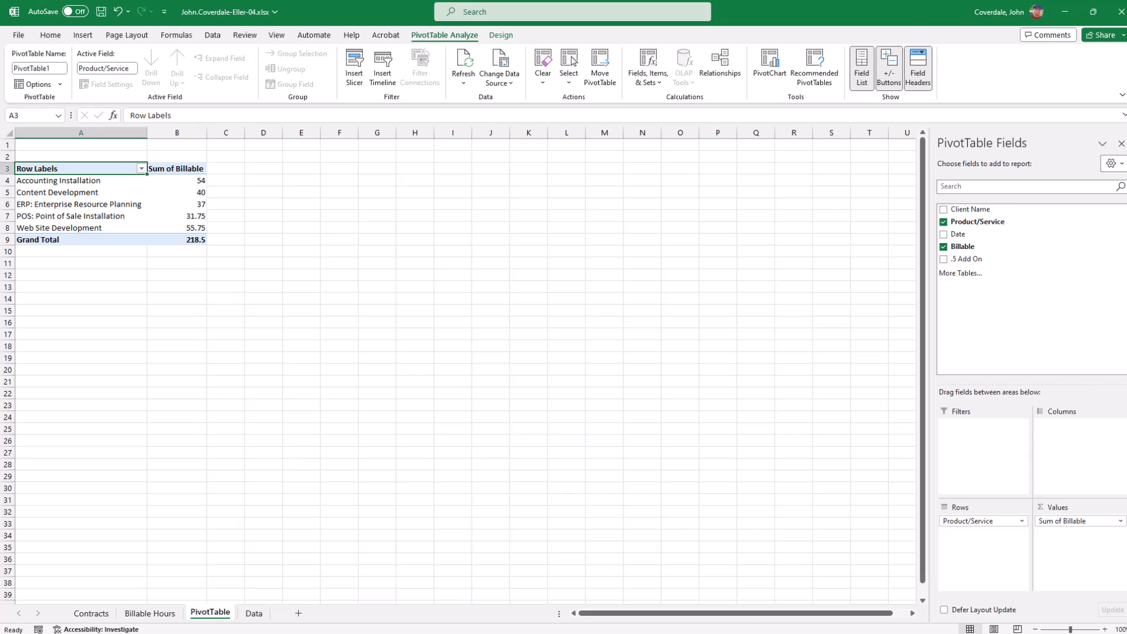
- Mark step 17a as complete on the SIMnet page and reposition the browser window over the Excel sheet
{"action": "key", "text": "alt+Tab"}
{"action": "left_click", "coordinate": [631, 329]}
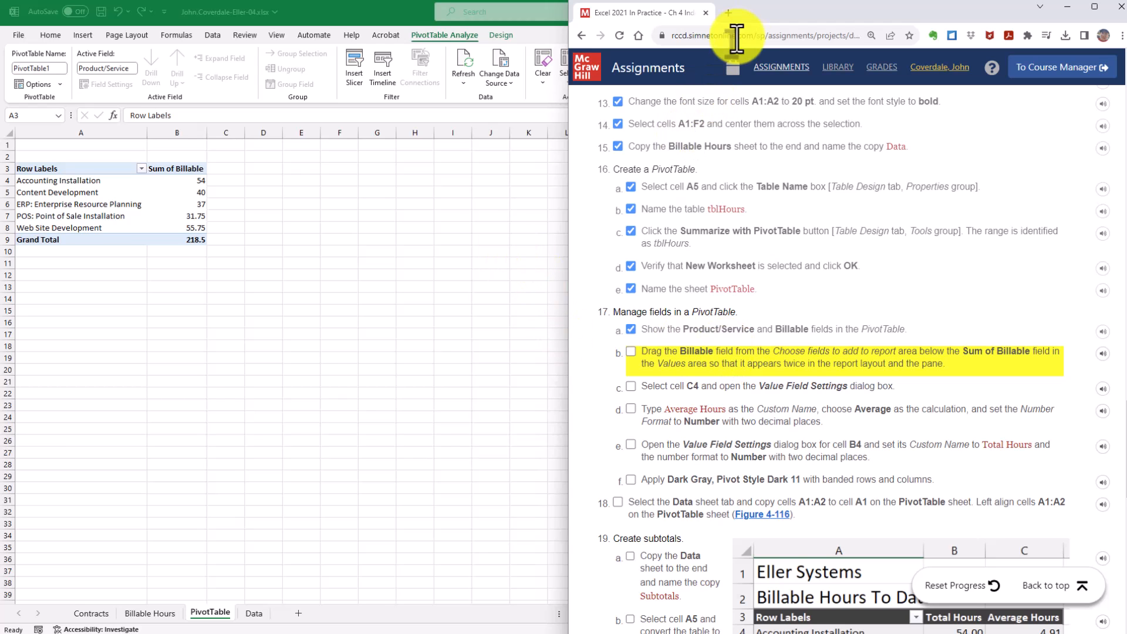
{"action": "left_click_drag", "start_coordinate": [779, 5], "coordinate": [441, 164]}
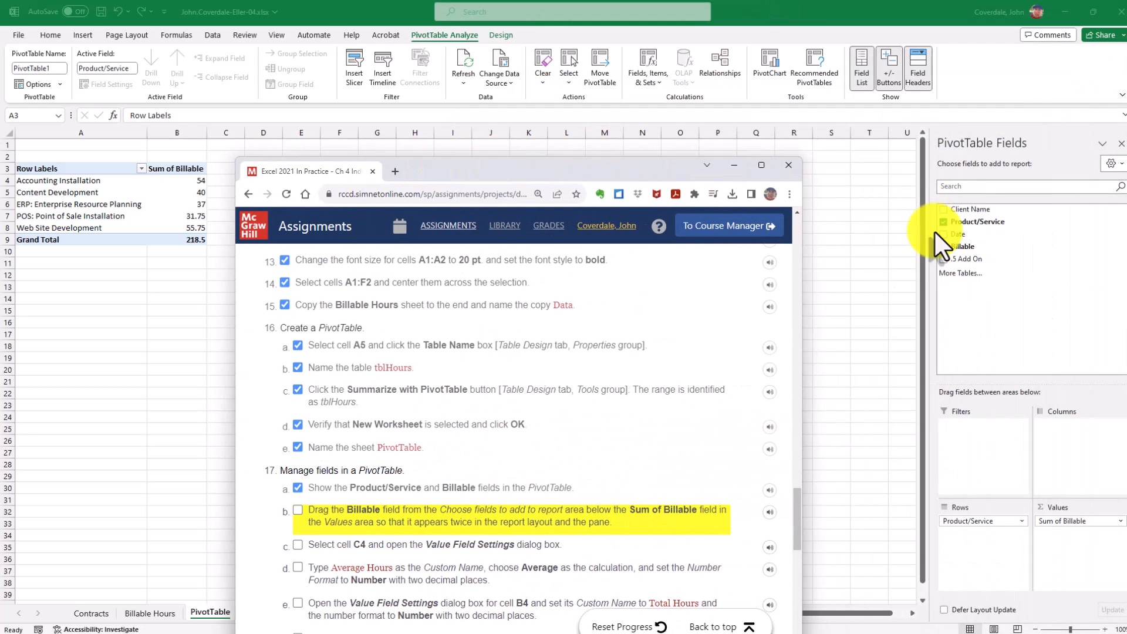
{"action": "left_click_drag", "start_coordinate": [565, 169], "coordinate": [819, 41]}
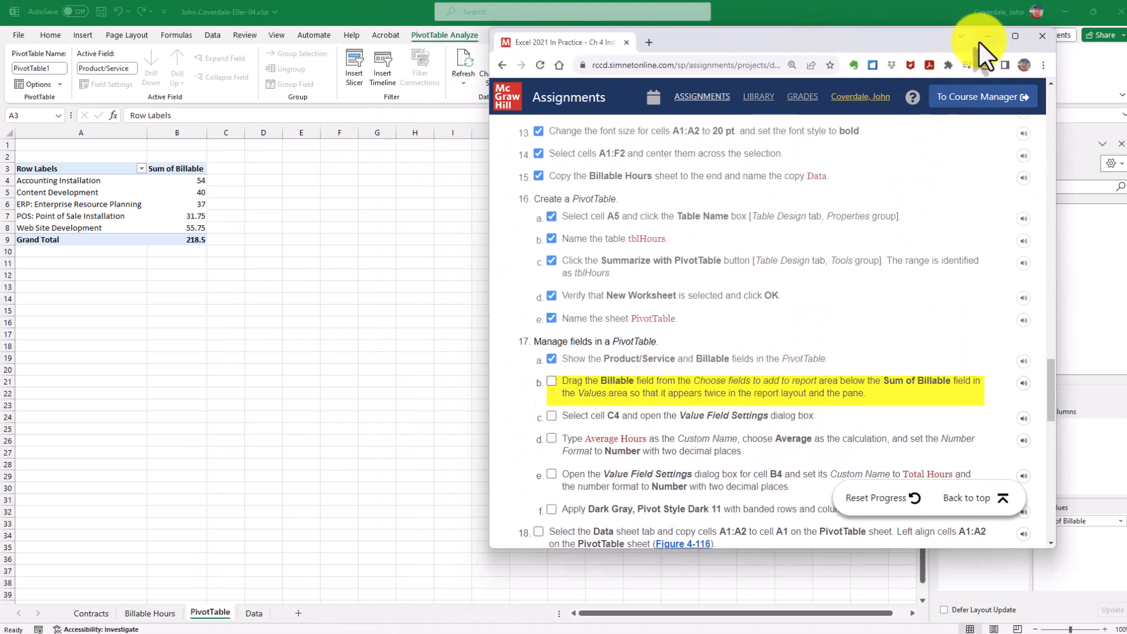
{"action": "left_click_drag", "start_coordinate": [905, 45], "coordinate": [858, 23]}
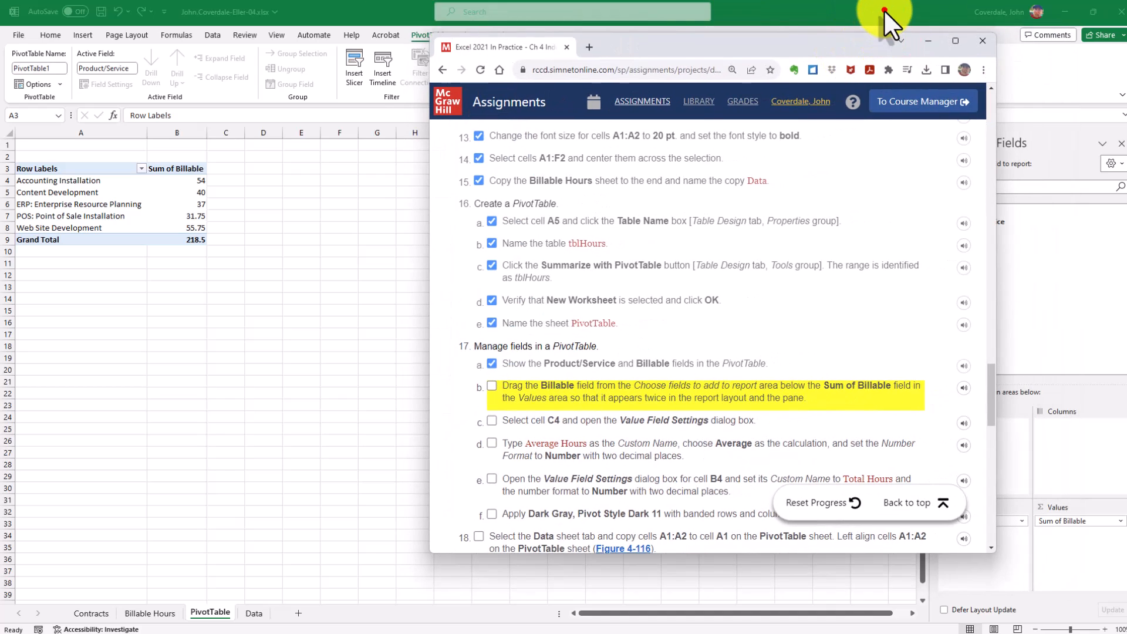
- In Excel, add the Billable field a second time to the PivotTable values, below Sum of Billable, and check both column headings
{"action": "left_click", "coordinate": [884, 9]}
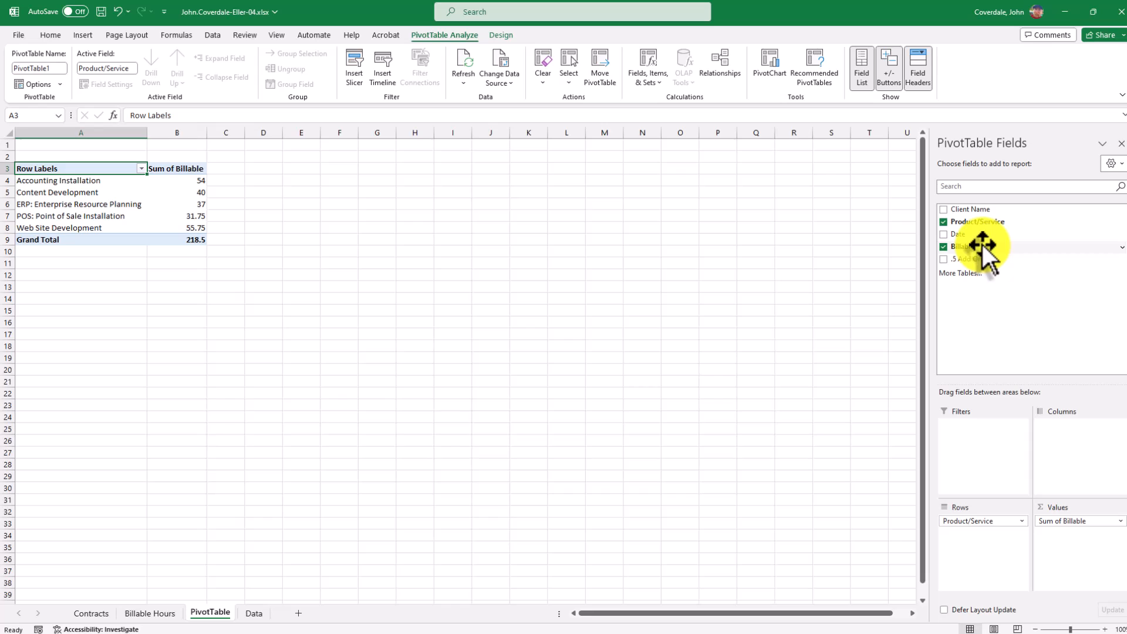
{"action": "left_click_drag", "start_coordinate": [983, 246], "coordinate": [1057, 536]}
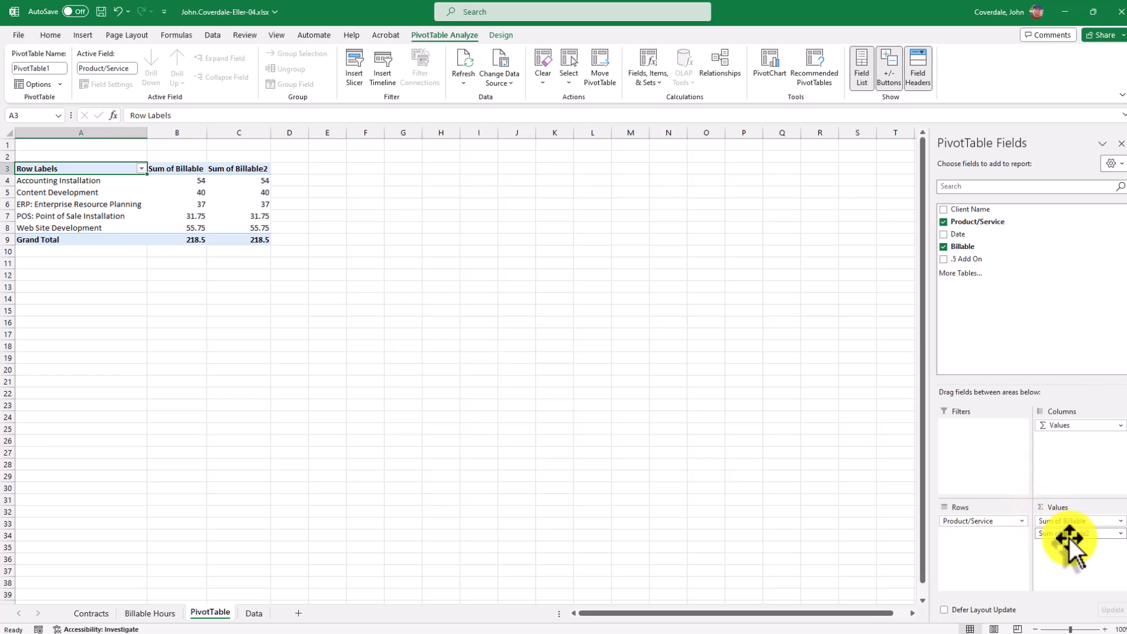
{"action": "left_click", "coordinate": [184, 168]}
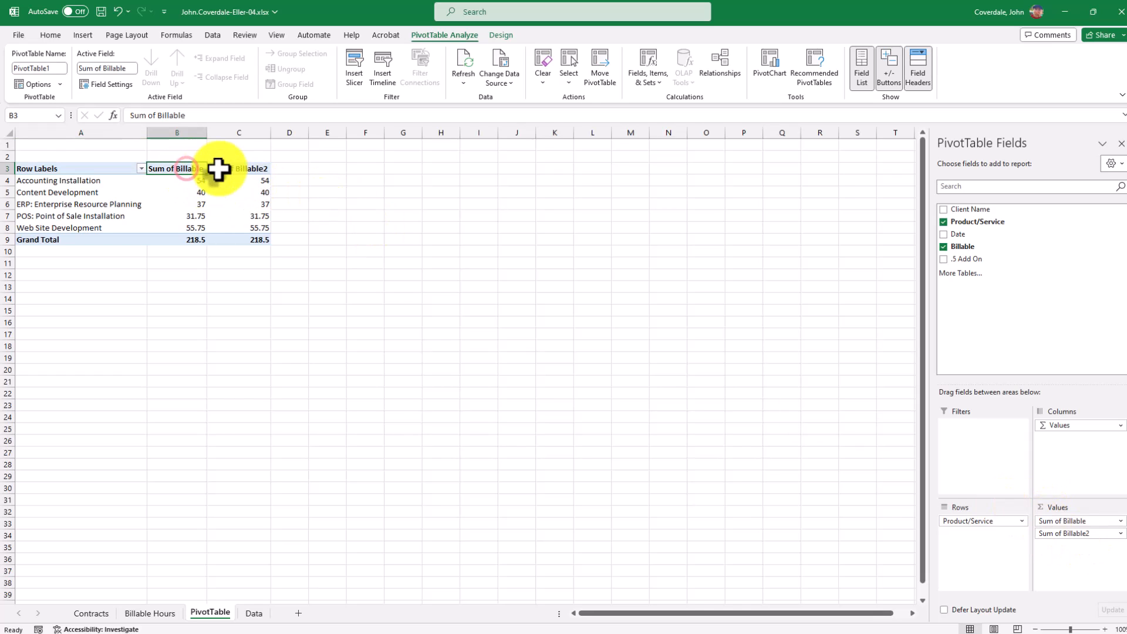
{"action": "left_click", "coordinate": [222, 170]}
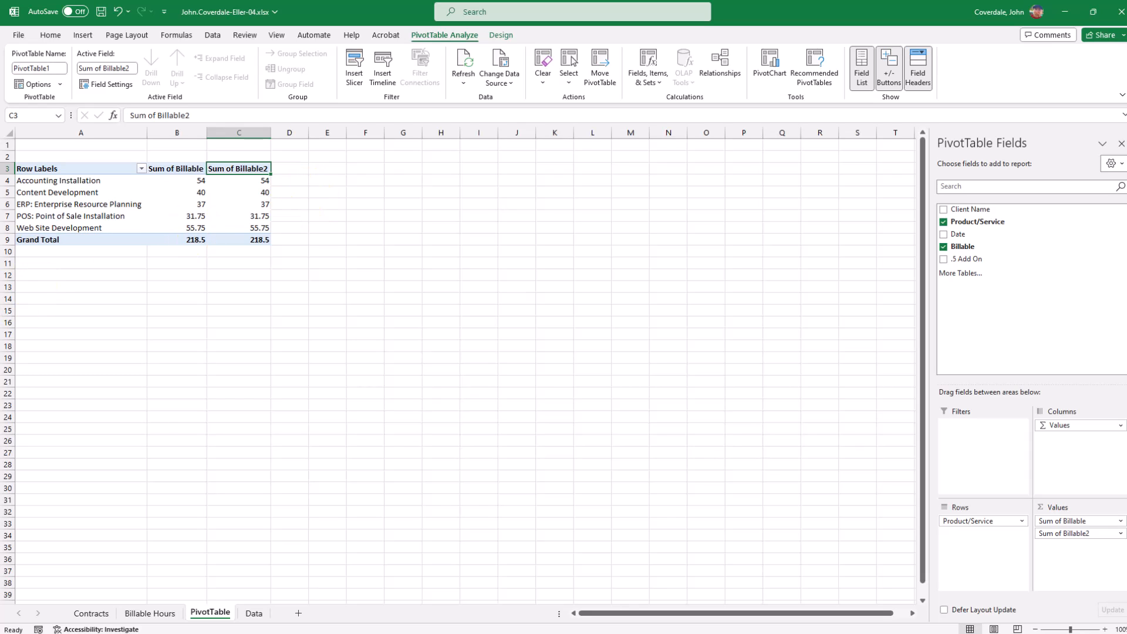
- Mark step 17b as complete on the SIMnet page in the browser
{"action": "key", "text": "alt+Tab"}
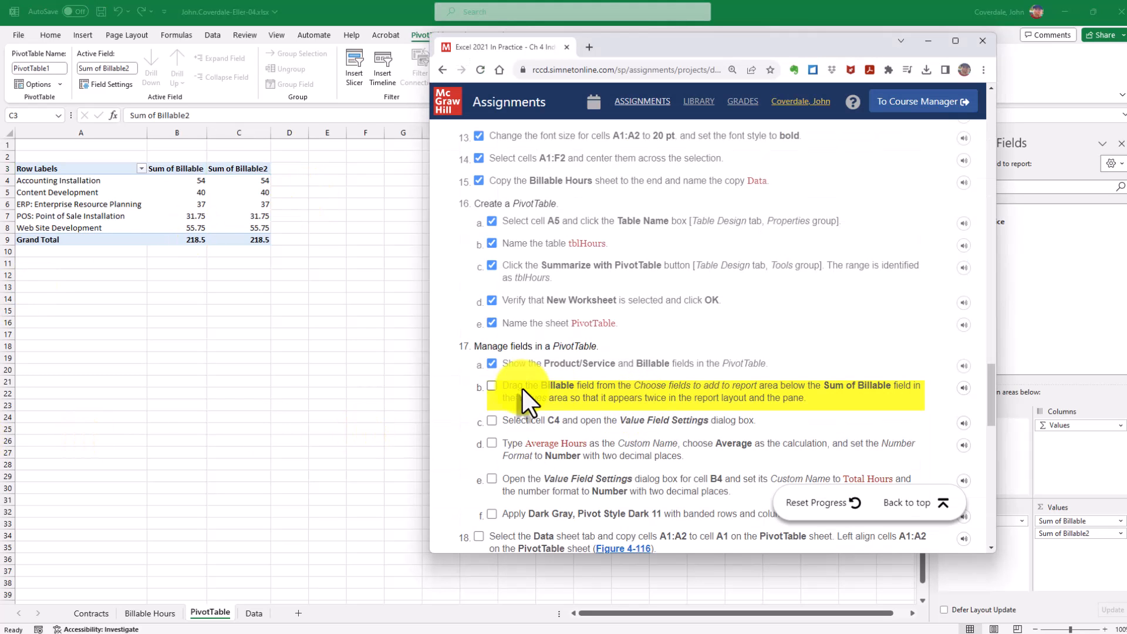
{"action": "left_click", "coordinate": [492, 386]}
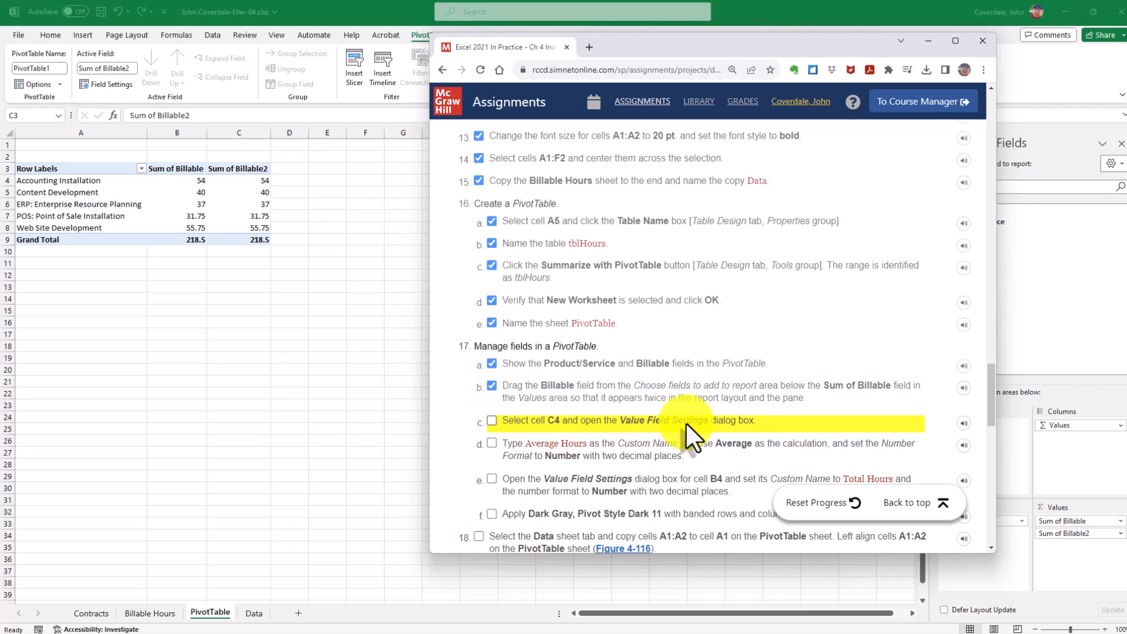
- In Excel, select cell C4 of the PivotTable and open its Value Field Settings
{"action": "left_click", "coordinate": [223, 167]}
{"action": "left_click", "coordinate": [226, 179]}
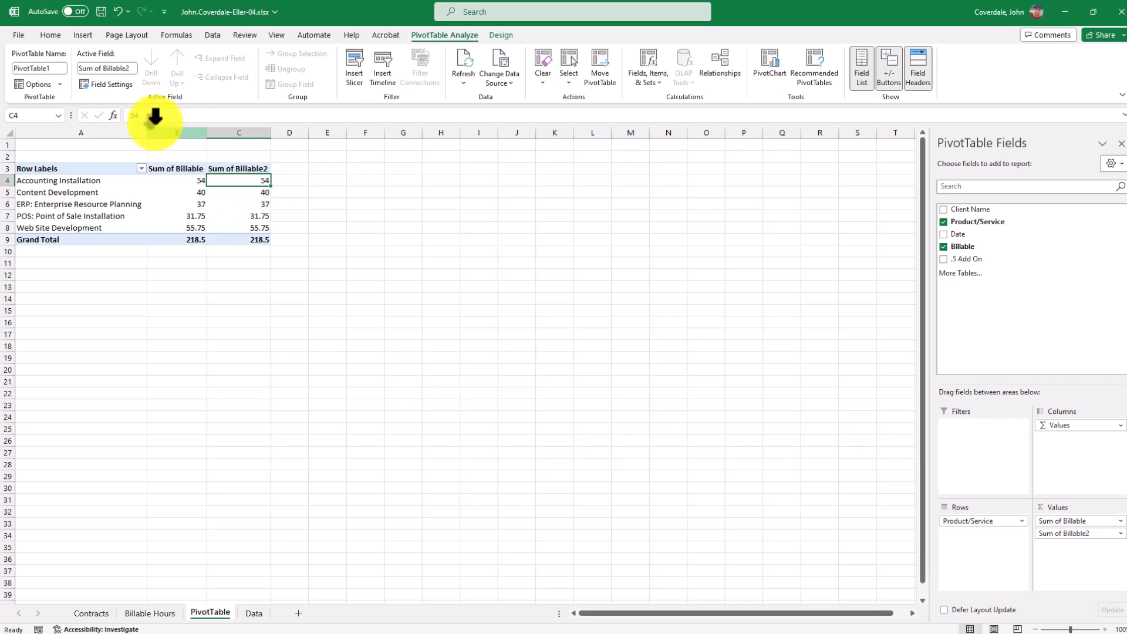
{"action": "left_click", "coordinate": [106, 82]}
{"action": "left_click_drag", "start_coordinate": [583, 162], "coordinate": [622, 172]}
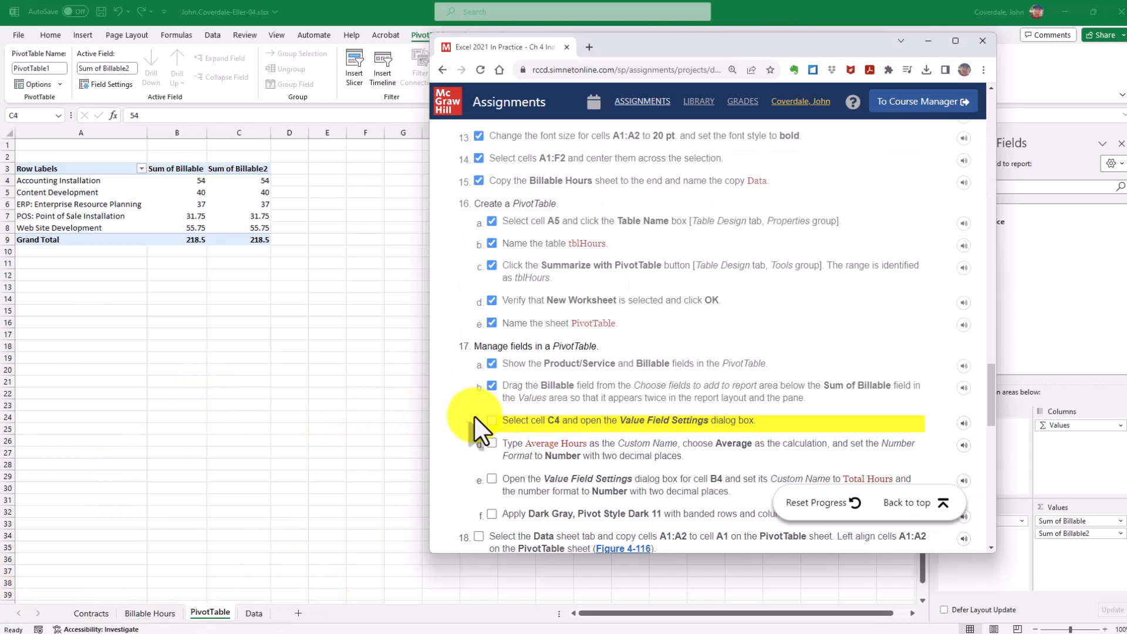
- Mark step 17c as complete on the SIMnet page in the browser and copy the name Average Hours from step 17d
{"action": "left_click", "coordinate": [490, 421]}
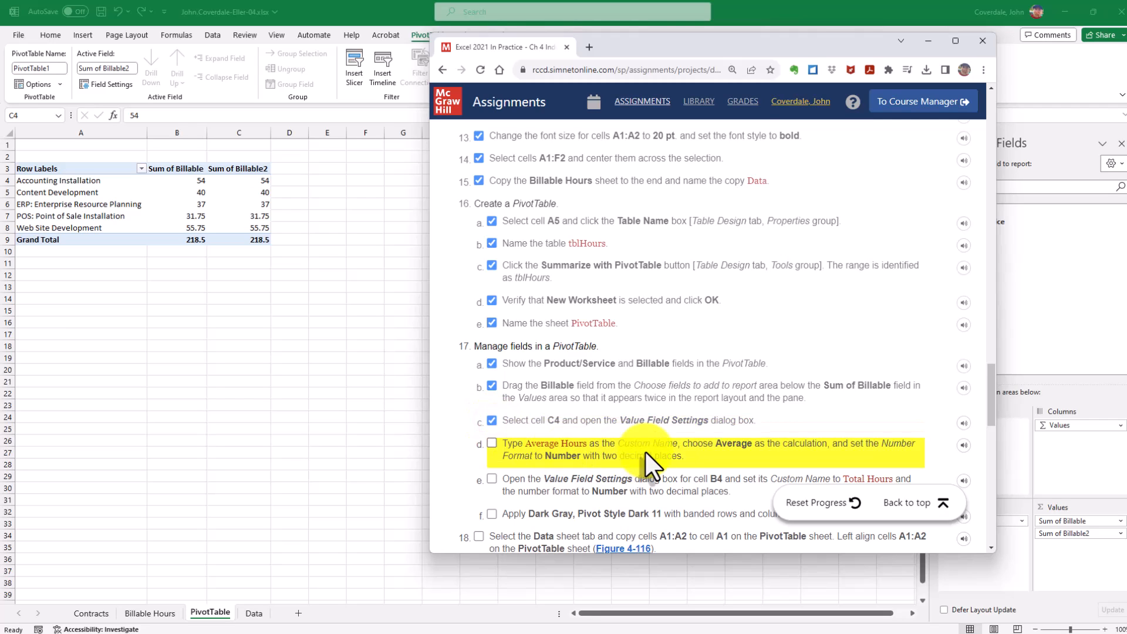
{"action": "left_click_drag", "start_coordinate": [525, 444], "coordinate": [586, 443]}
{"action": "right_click", "coordinate": [590, 447]}
{"action": "left_click", "coordinate": [601, 456]}
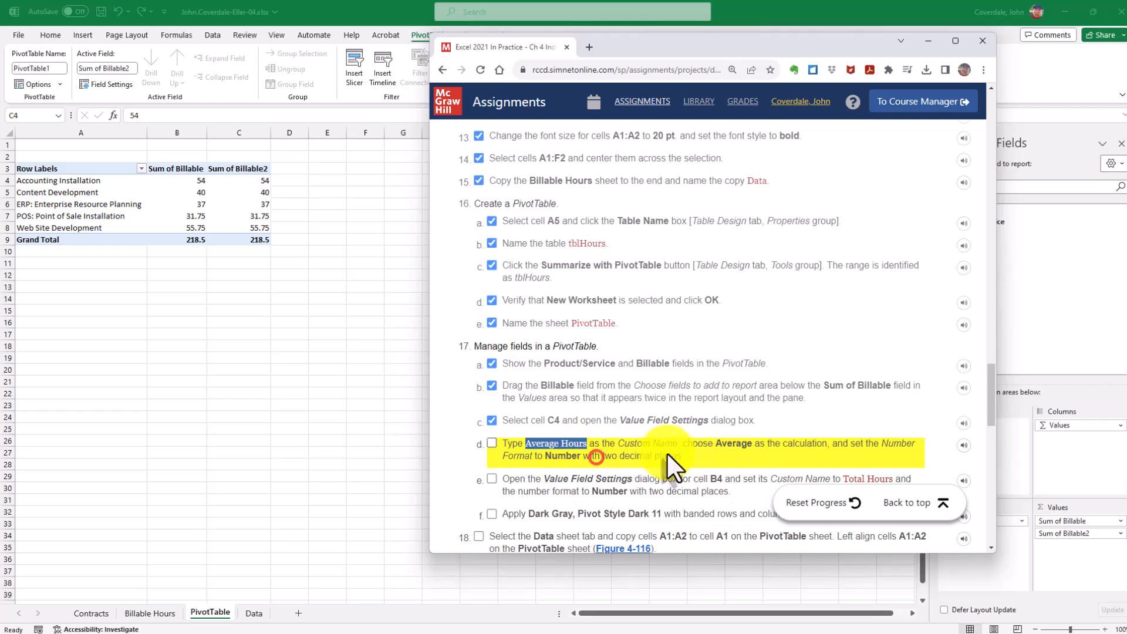
- Move the browser window out of the way to uncover the Value Field Settings dialog in Excel
{"action": "left_click", "coordinate": [239, 173]}
{"action": "left_click", "coordinate": [315, 284]}
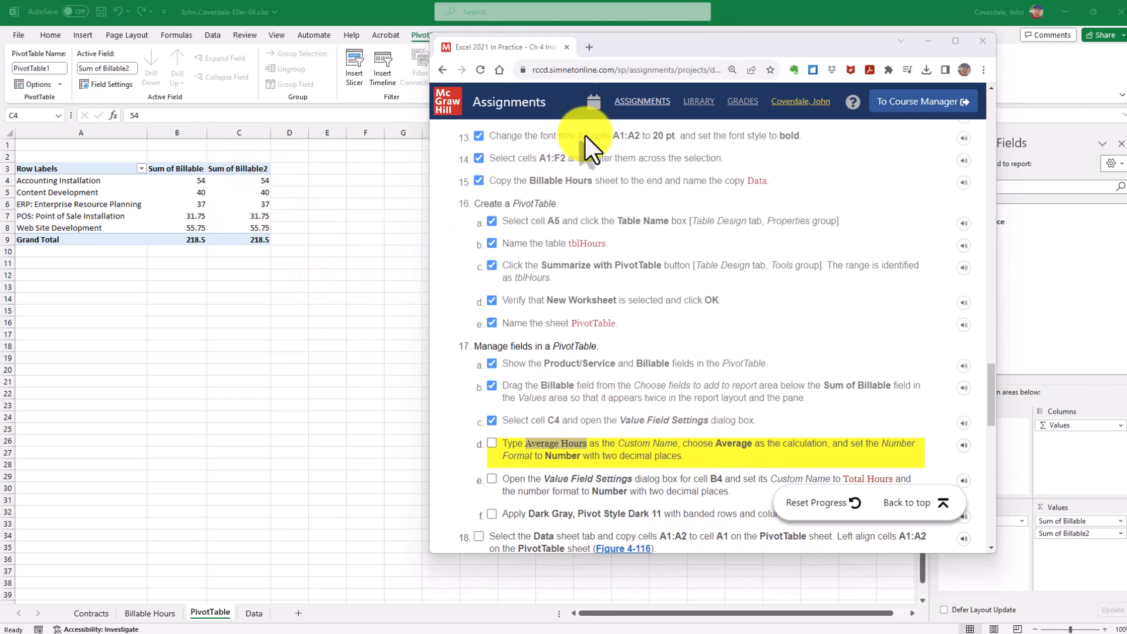
{"action": "left_click_drag", "start_coordinate": [817, 40], "coordinate": [0, 36]}
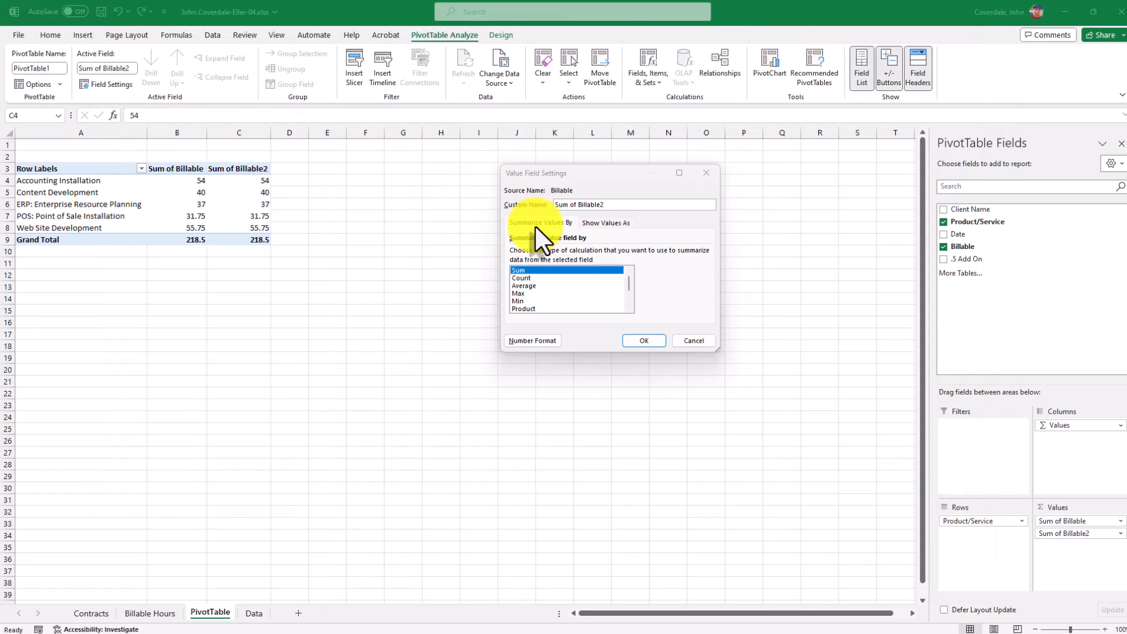
- Paste Average Hours as the custom name of the second Billable value field
{"action": "left_click", "coordinate": [622, 202]}
{"action": "key", "text": "ctrl+v"}
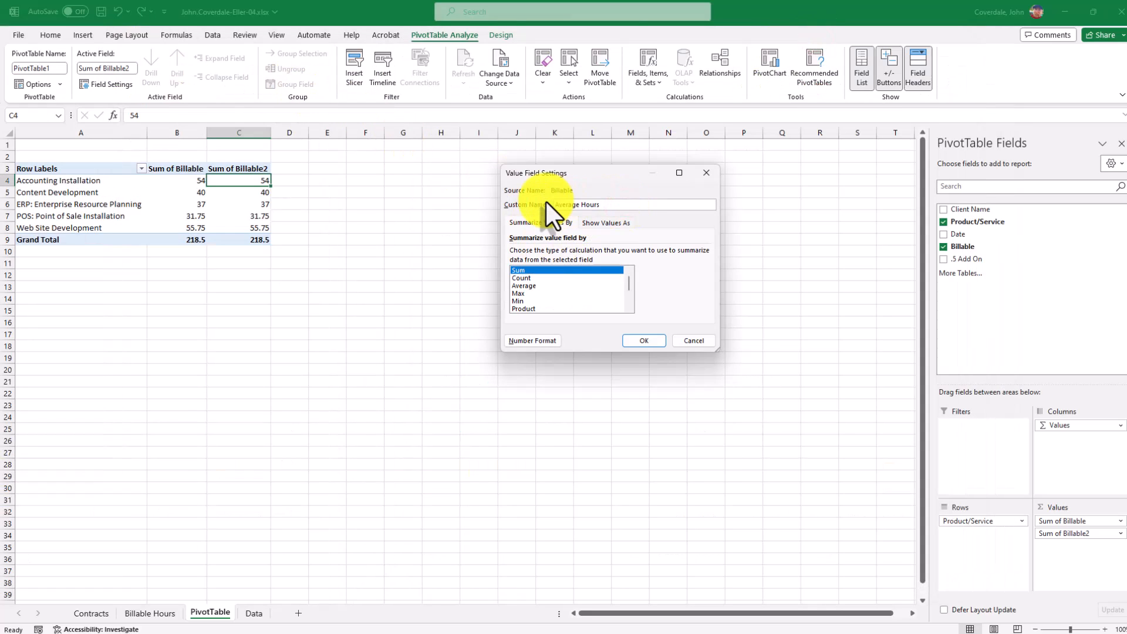
- Choose Average as the calculation for the second Billable value field and set its custom name to Average Hours
{"action": "left_click", "coordinate": [519, 286]}
{"action": "left_click", "coordinate": [520, 300]}
{"action": "left_click", "coordinate": [520, 287]}
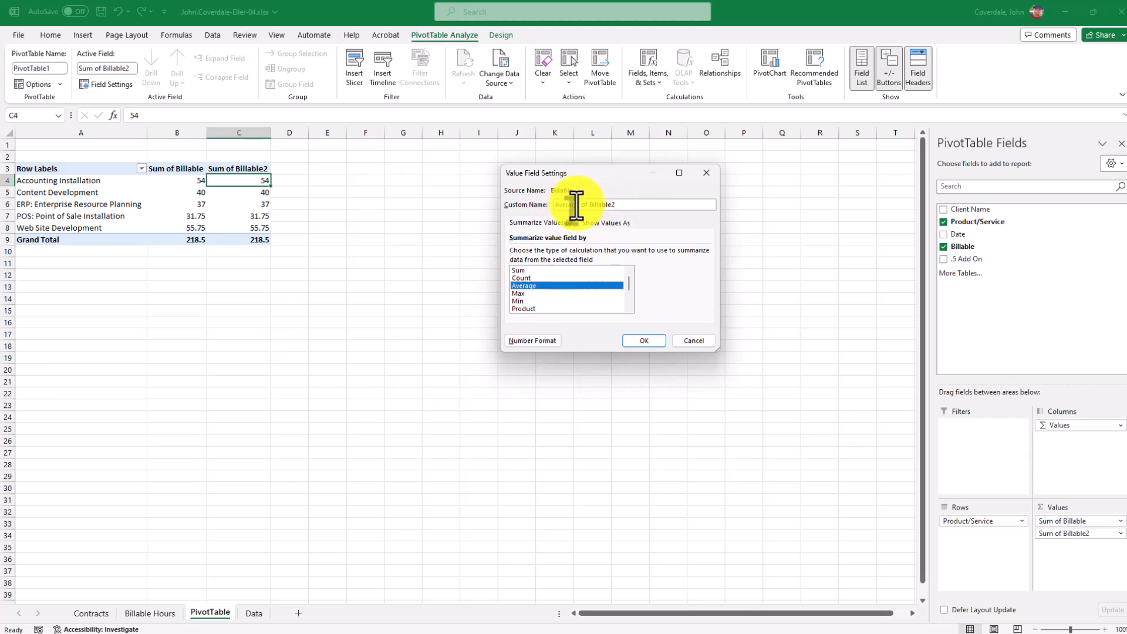
{"action": "double_click", "coordinate": [638, 203]}
{"action": "left_click", "coordinate": [516, 284]}
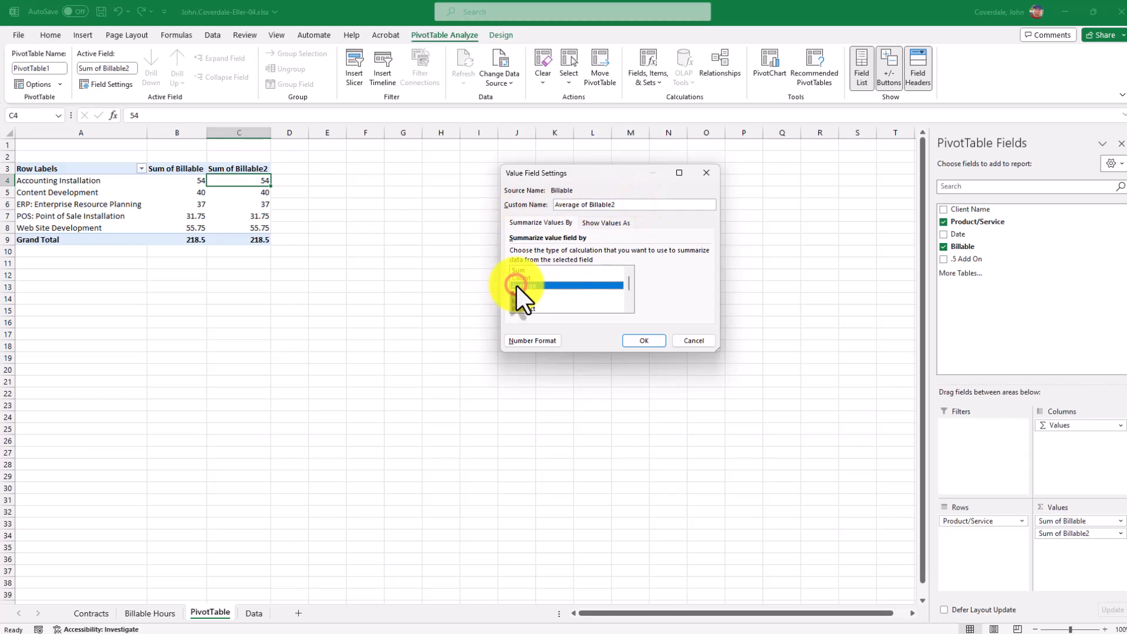
{"action": "left_click_drag", "start_coordinate": [623, 205], "coordinate": [548, 209]}
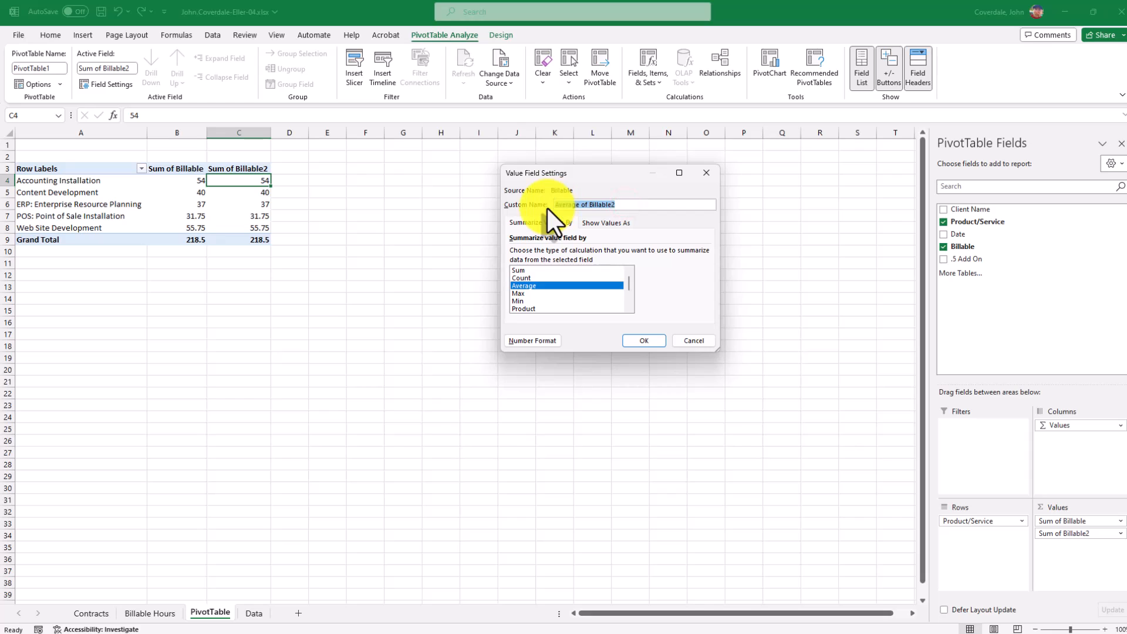
{"action": "type", "text": "Average Hours"}
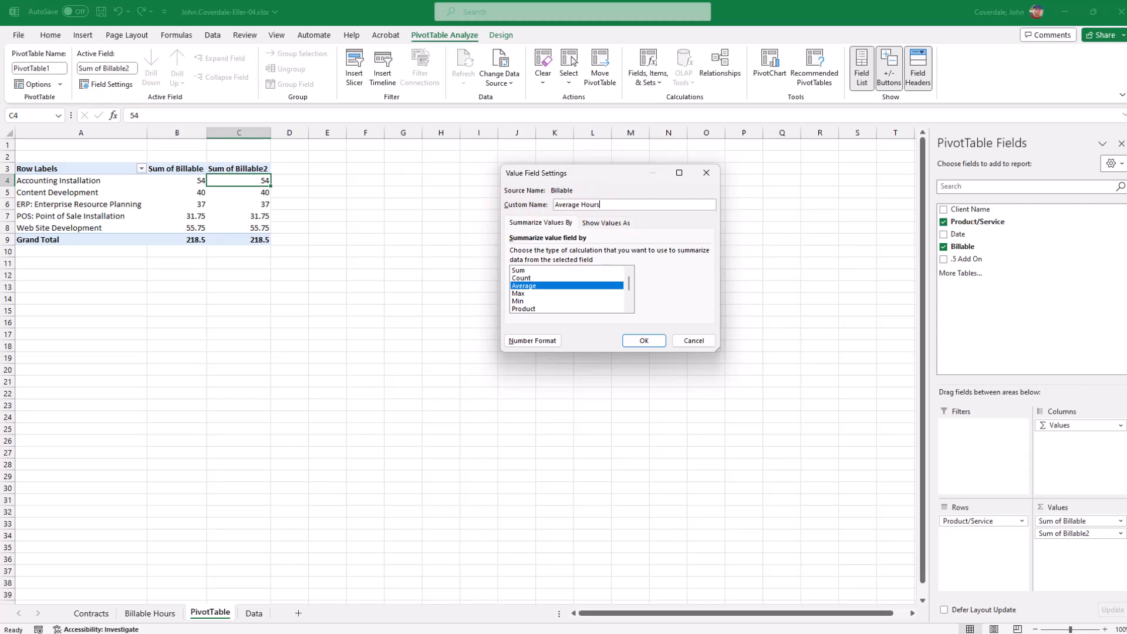
- Set the number format of the Average Hours value field to Number with two decimal places
{"action": "key", "text": "alt+Tab"}
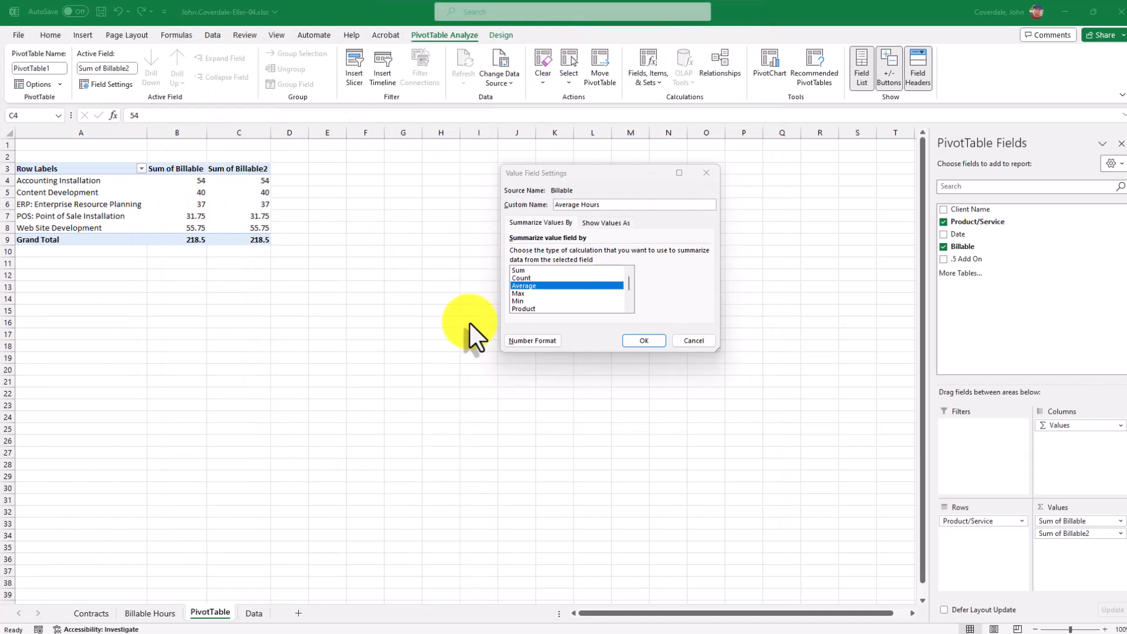
{"action": "left_click", "coordinate": [519, 340]}
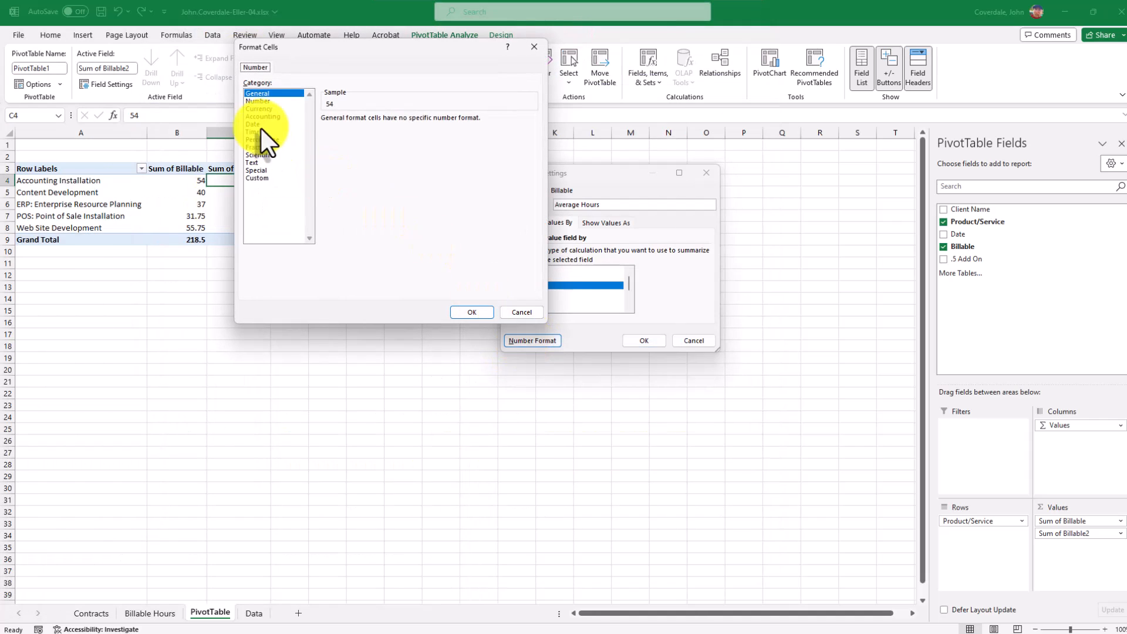
{"action": "left_click", "coordinate": [251, 101]}
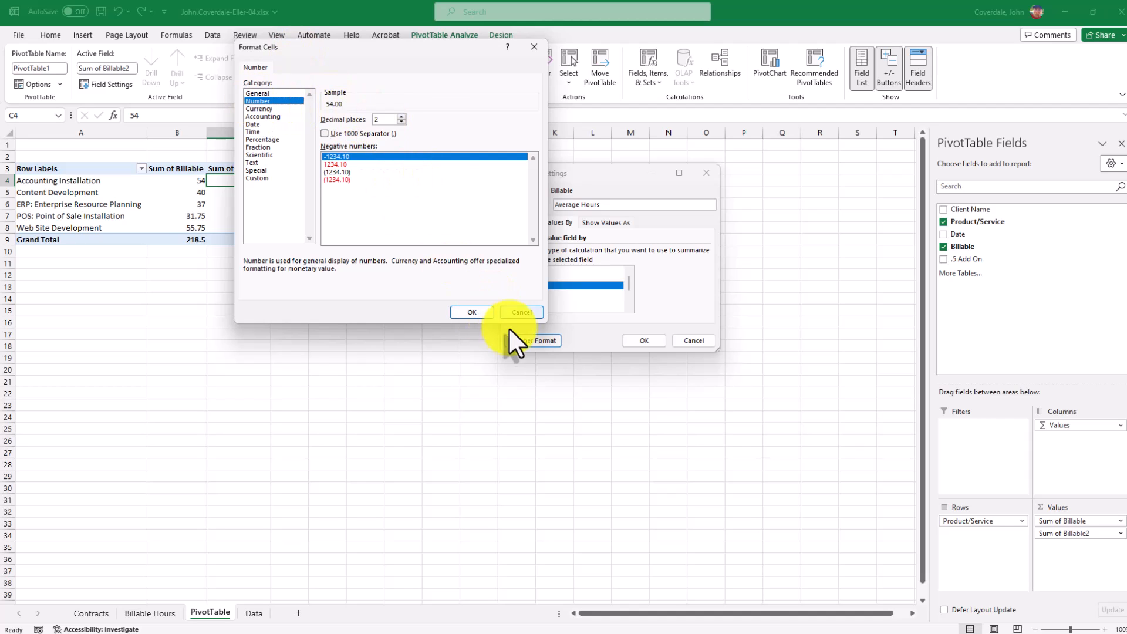
{"action": "left_click", "coordinate": [482, 312]}
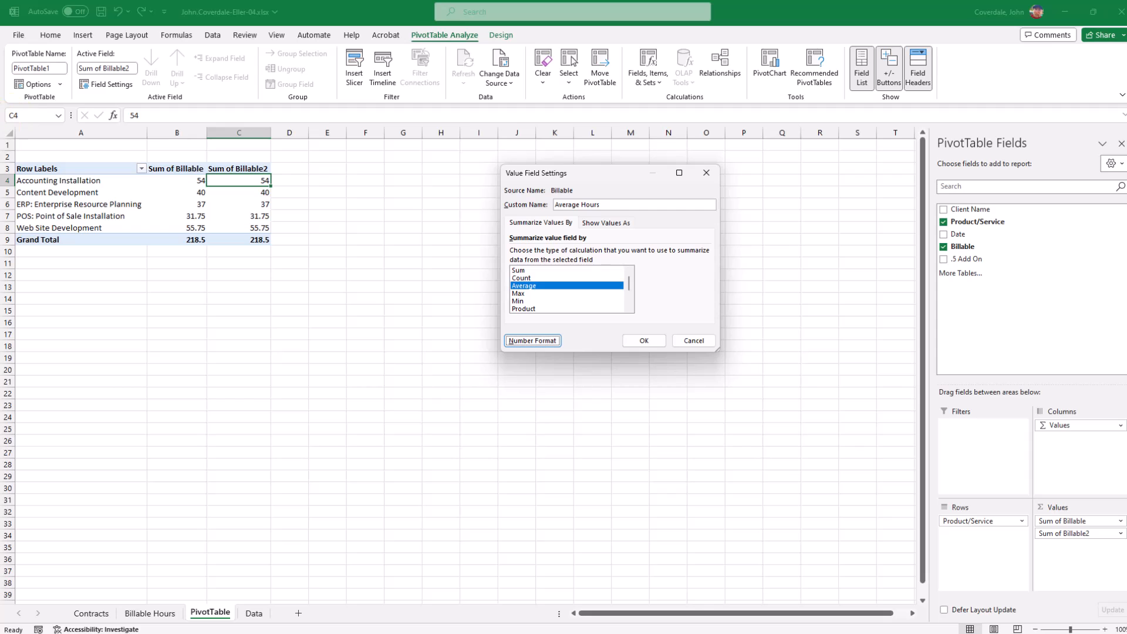
- Mark step 17d as complete on the SIMnet page in the browser and apply the Average Hours field settings in Excel
{"action": "left_click_drag", "start_coordinate": [0, 47], "coordinate": [620, 57]}
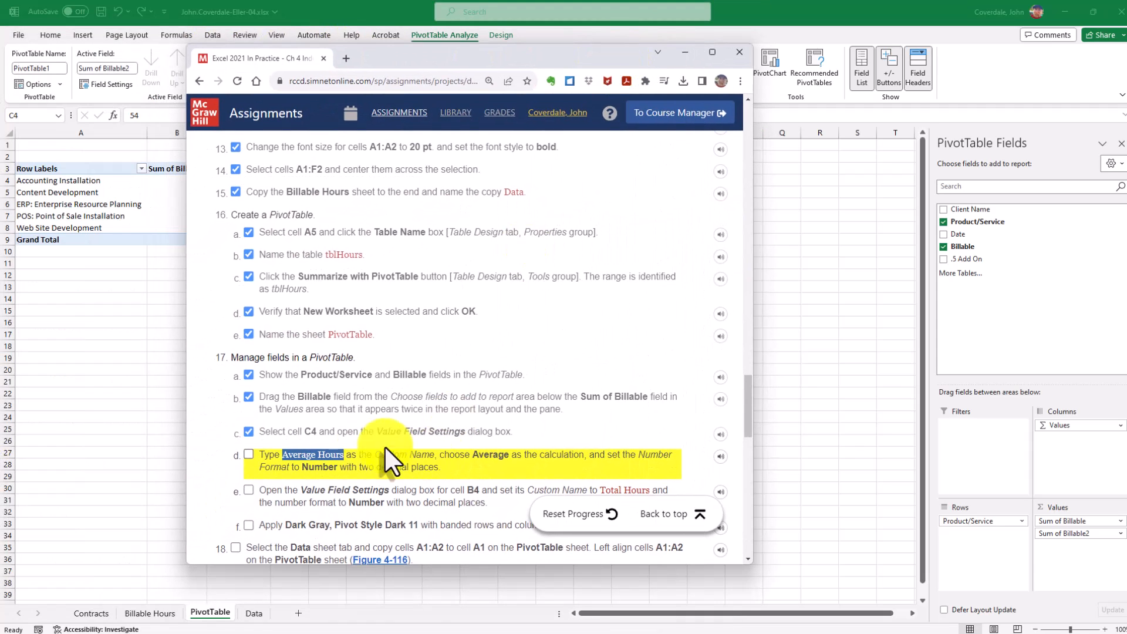
{"action": "left_click", "coordinate": [249, 454]}
{"action": "left_click_drag", "start_coordinate": [566, 58], "coordinate": [0, 47]}
{"action": "left_click", "coordinate": [644, 341]}
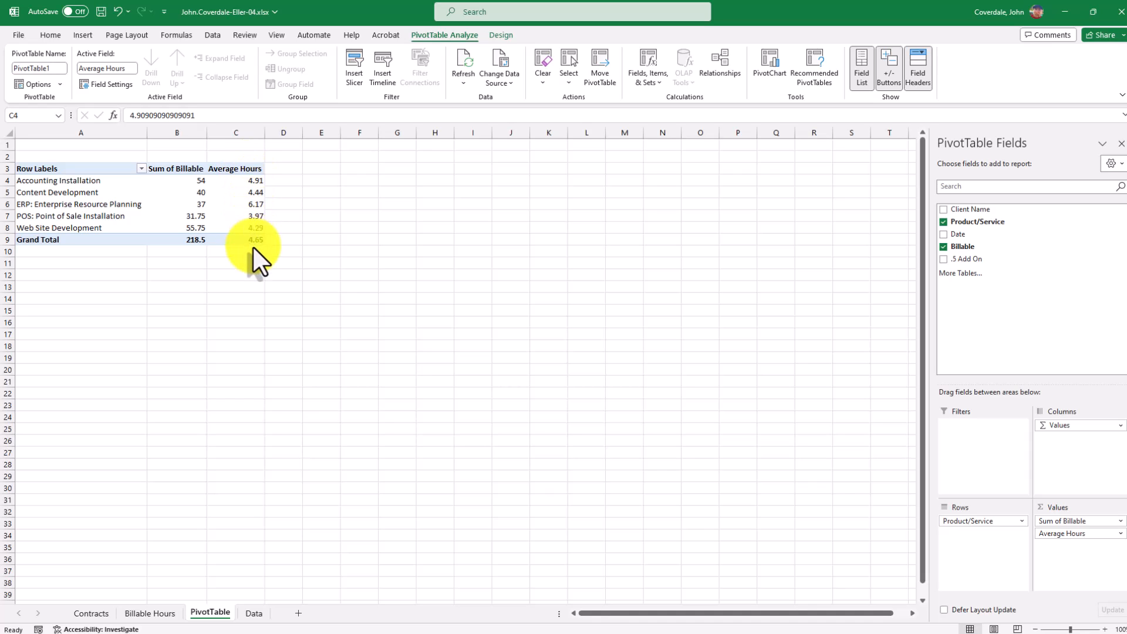
- Open the Value Field Settings dialog for the Sum of Billable field from cell B4 on the PivotTable sheet
{"action": "double_click", "coordinate": [188, 180]}
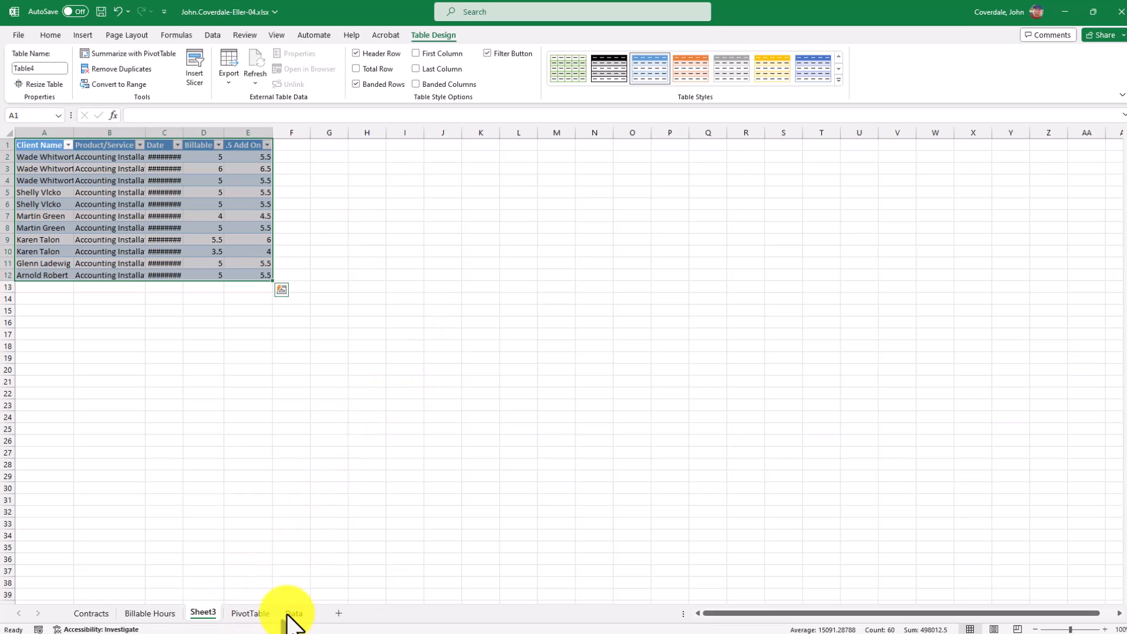
{"action": "left_click", "coordinate": [258, 614]}
{"action": "left_click", "coordinate": [183, 182]}
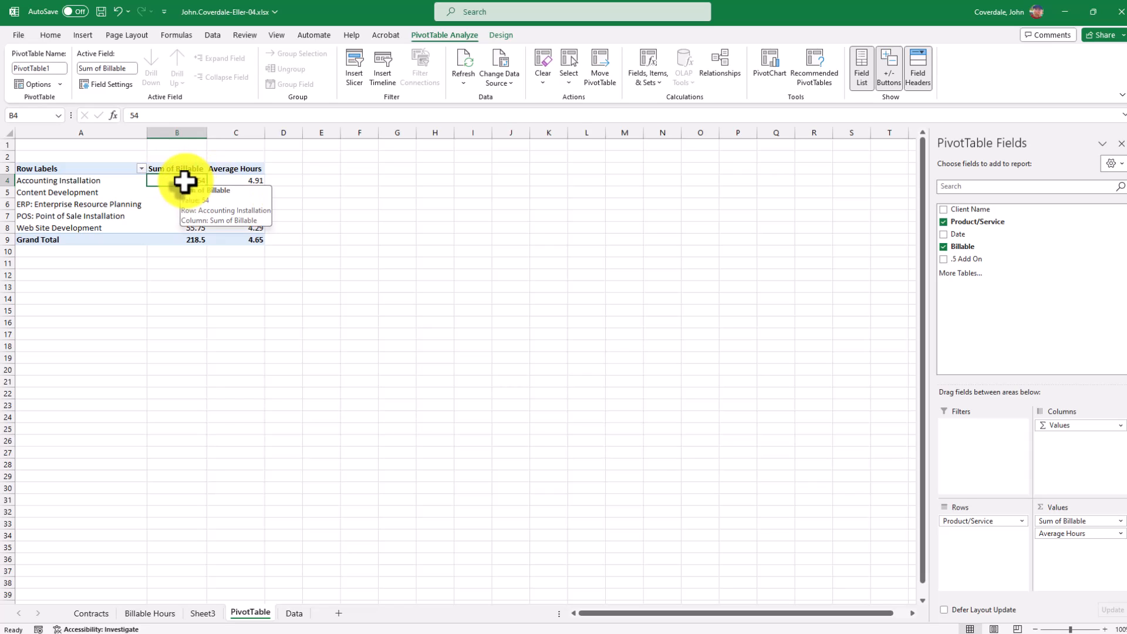
{"action": "left_click", "coordinate": [94, 86]}
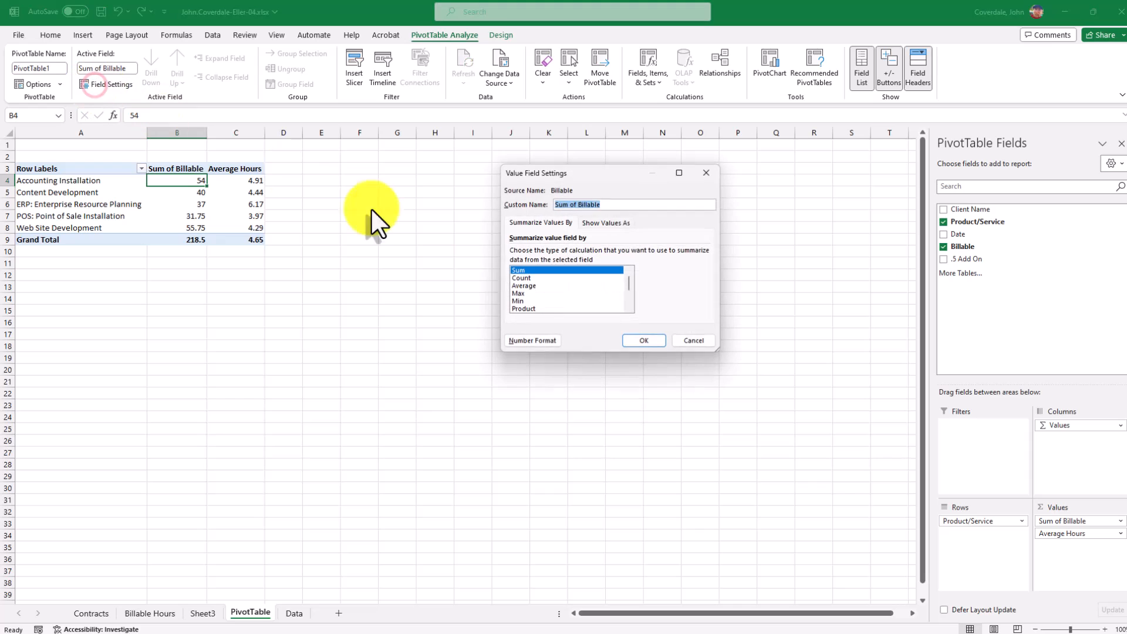
{"action": "left_click_drag", "start_coordinate": [619, 173], "coordinate": [692, 171]}
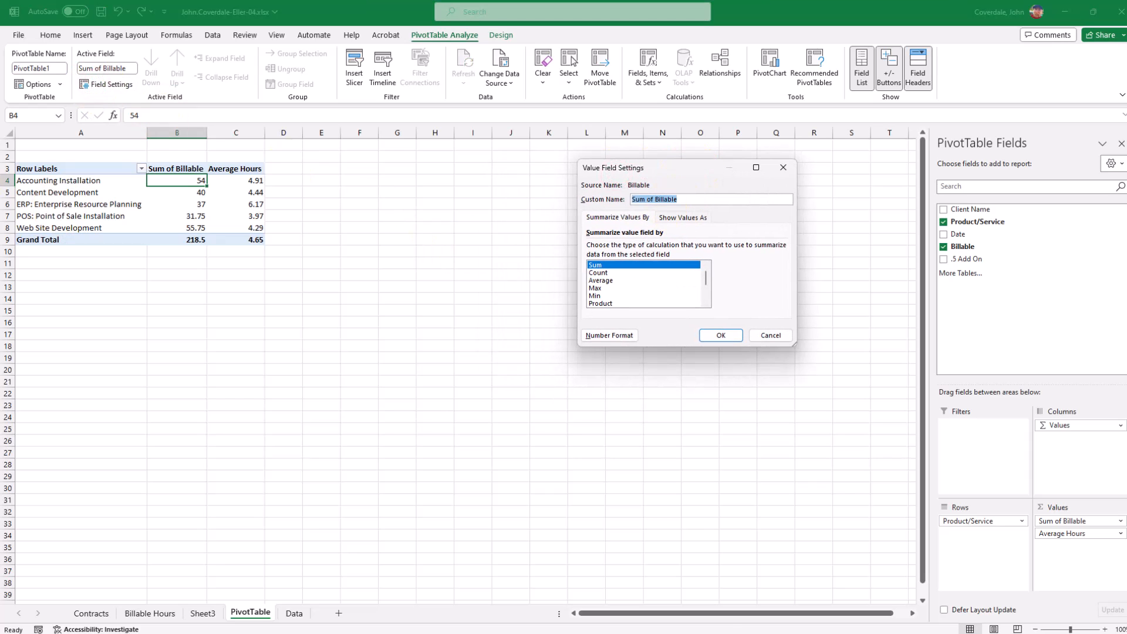
- Copy the name Total Hours from step 17e on the SIMnet page in the browser, and uncover the Excel dialog again
{"action": "left_click_drag", "start_coordinate": [0, 54], "coordinate": [515, 41]}
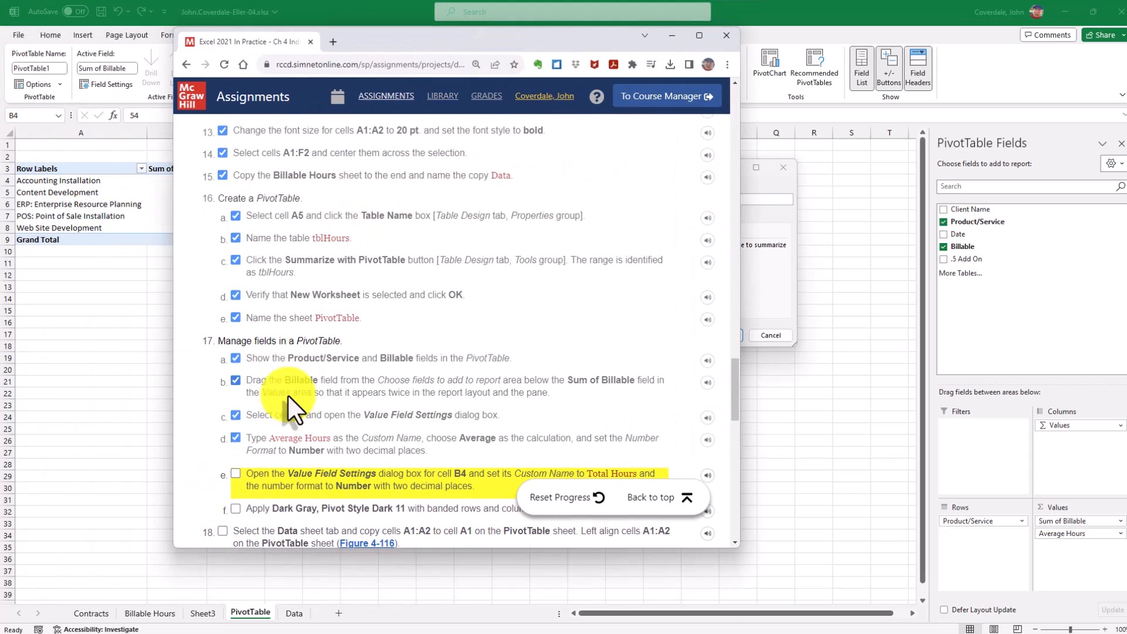
{"action": "scroll", "coordinate": [278, 464], "scroll_direction": "down", "scroll_amount": 3}
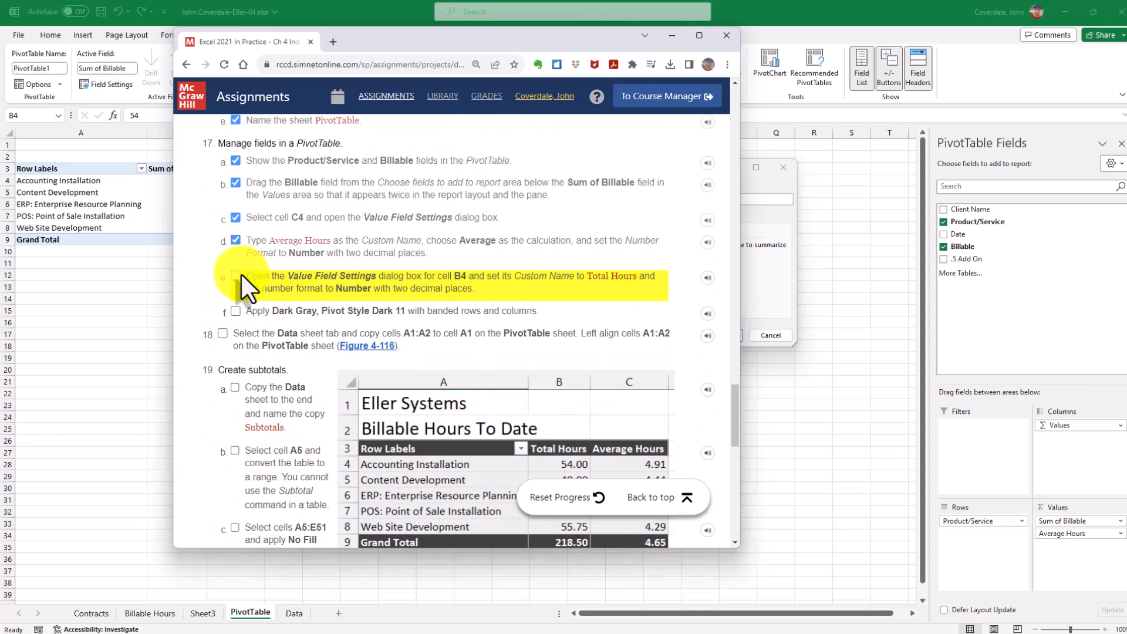
{"action": "left_click_drag", "start_coordinate": [587, 277], "coordinate": [630, 278]}
{"action": "key", "text": "ctrl+c"}
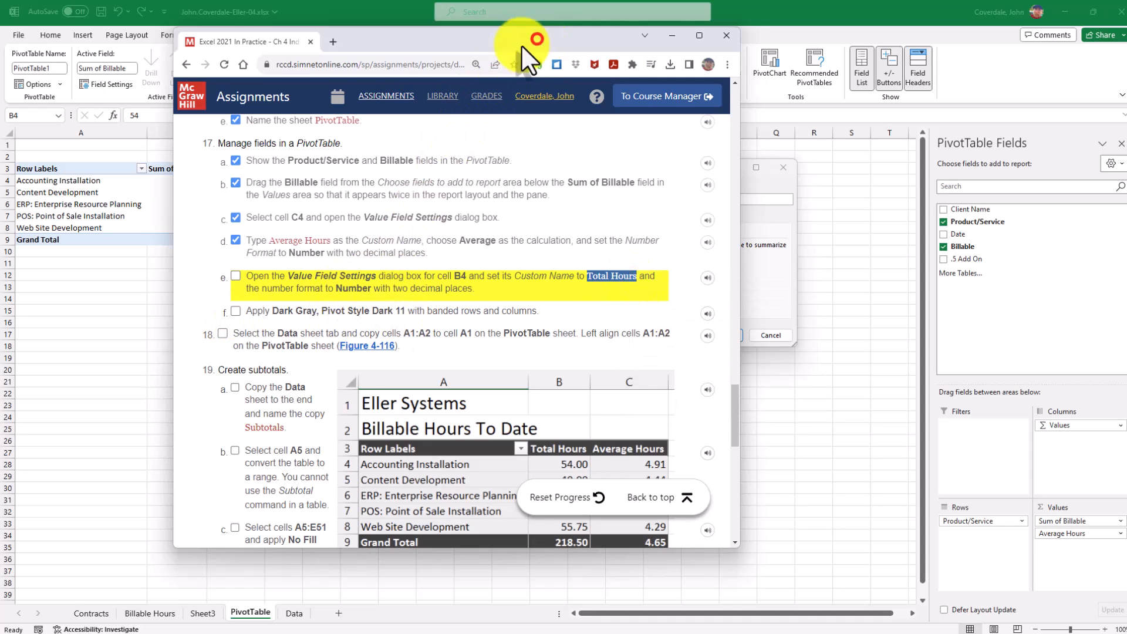
{"action": "left_click_drag", "start_coordinate": [534, 40], "coordinate": [1, 82]}
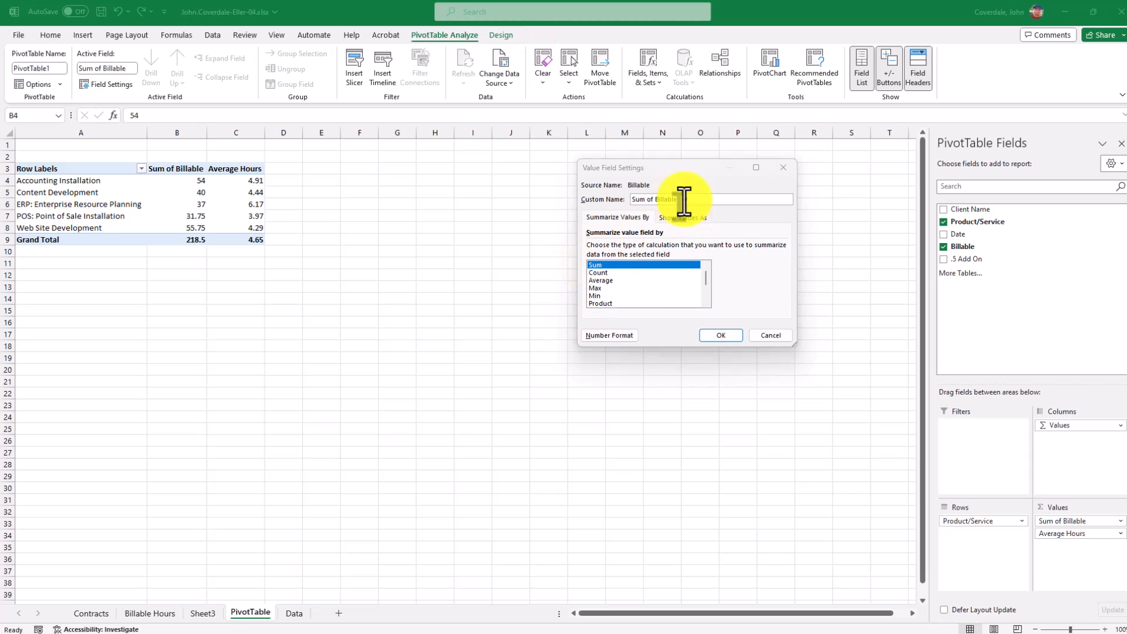
- Set the Sum of Billable field's custom name to Total Hours and its number format to Number with two decimal places
{"action": "left_click_drag", "start_coordinate": [684, 200], "coordinate": [610, 199]}
{"action": "key", "text": "ctrl+v"}
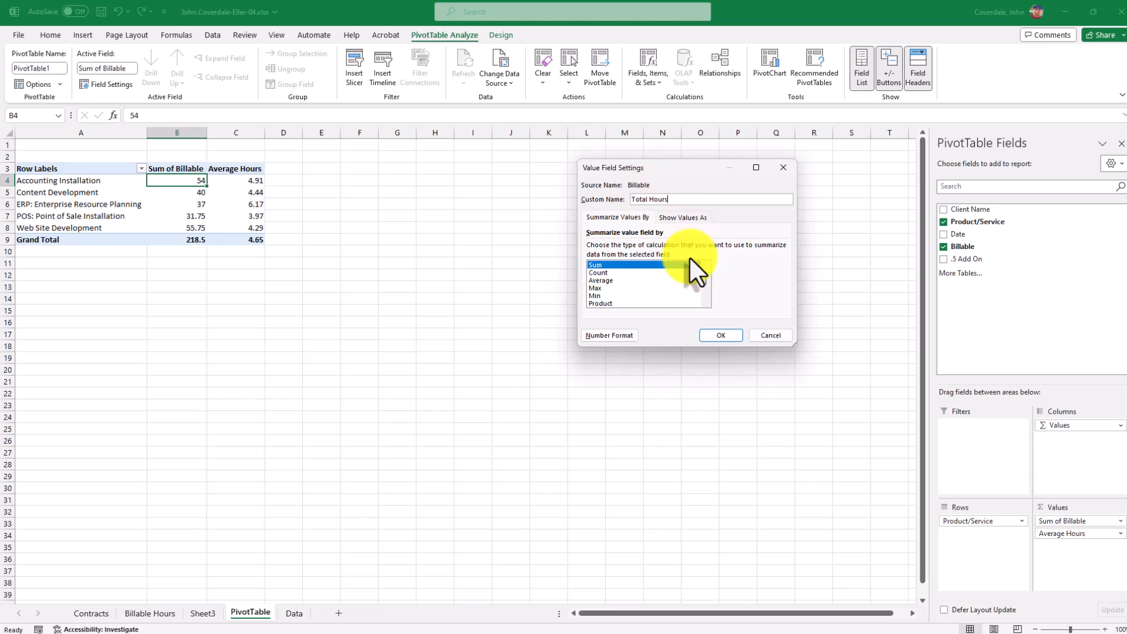
{"action": "left_click", "coordinate": [605, 336]}
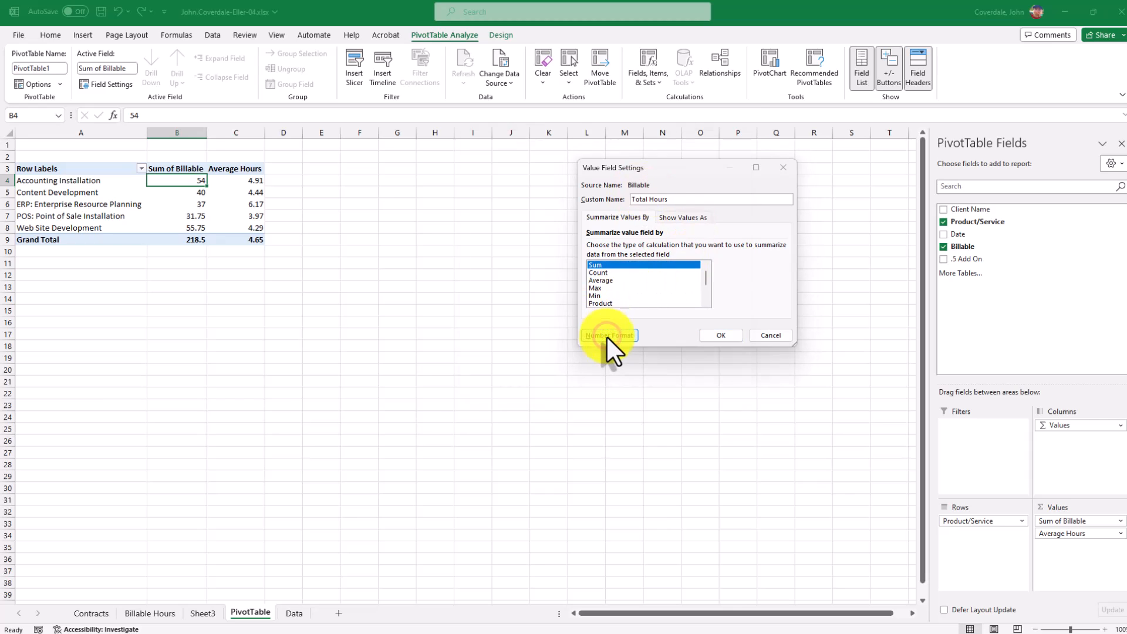
{"action": "left_click", "coordinate": [481, 177]}
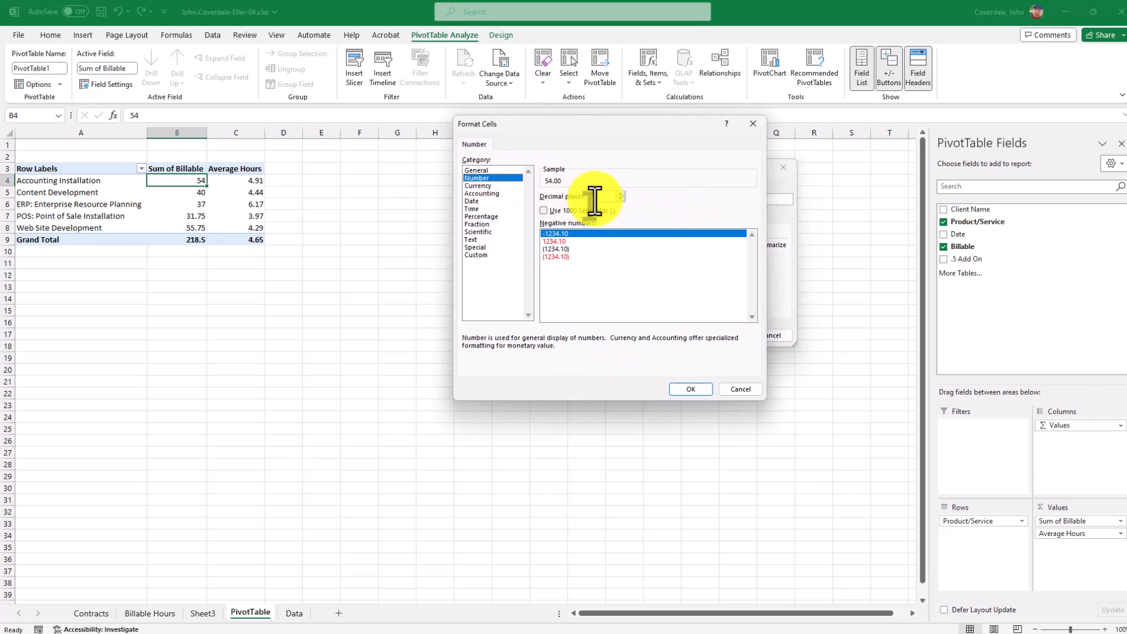
{"action": "left_click", "coordinate": [680, 389]}
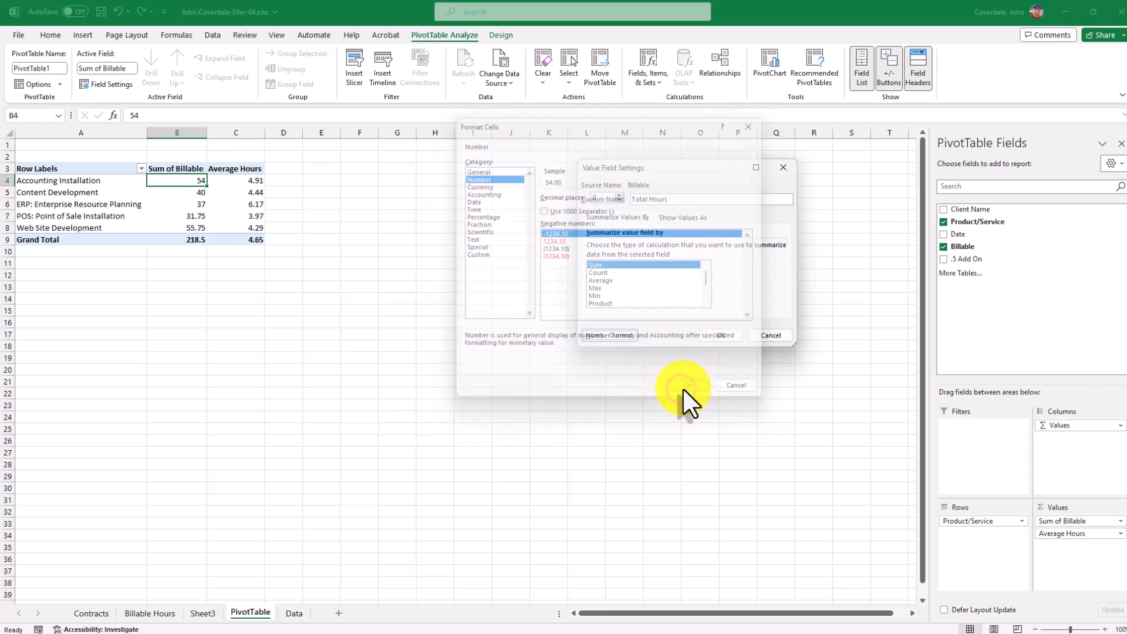
{"action": "left_click", "coordinate": [722, 337]}
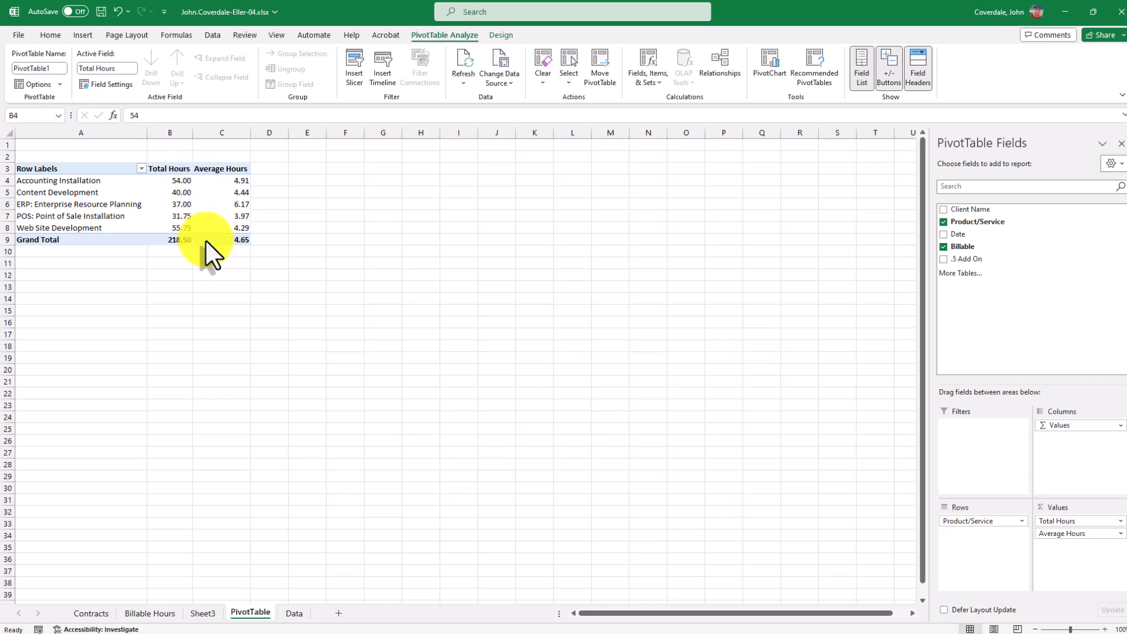
- Mark step 17e as complete on the SIMnet page in the browser and move its window away from Excel
{"action": "left_click_drag", "start_coordinate": [0, 52], "coordinate": [633, 58]}
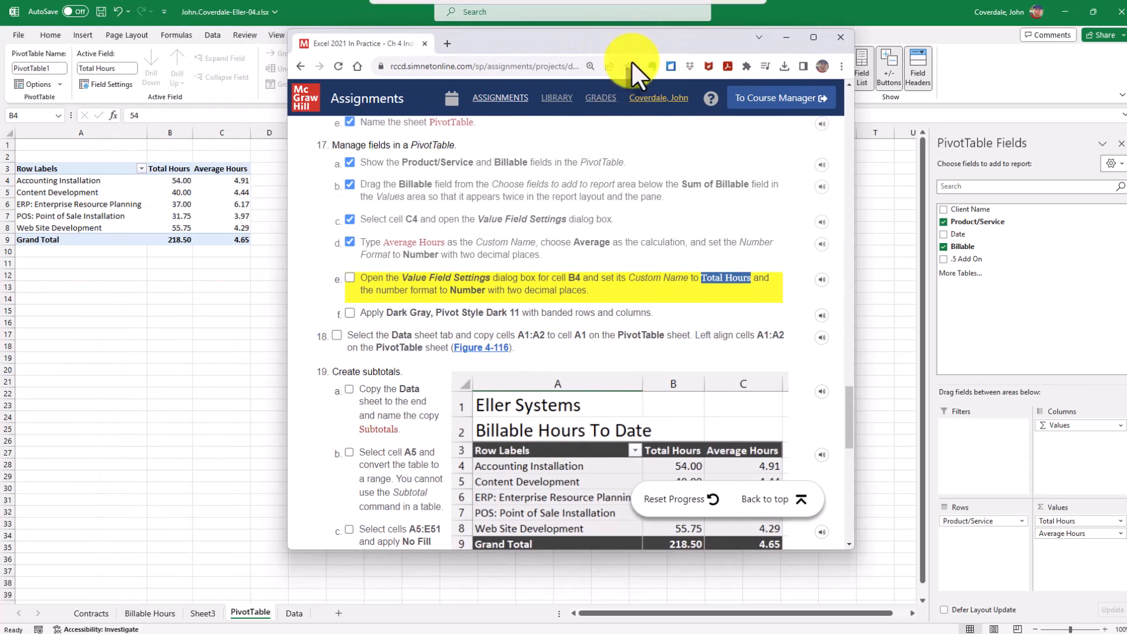
{"action": "left_click", "coordinate": [348, 276]}
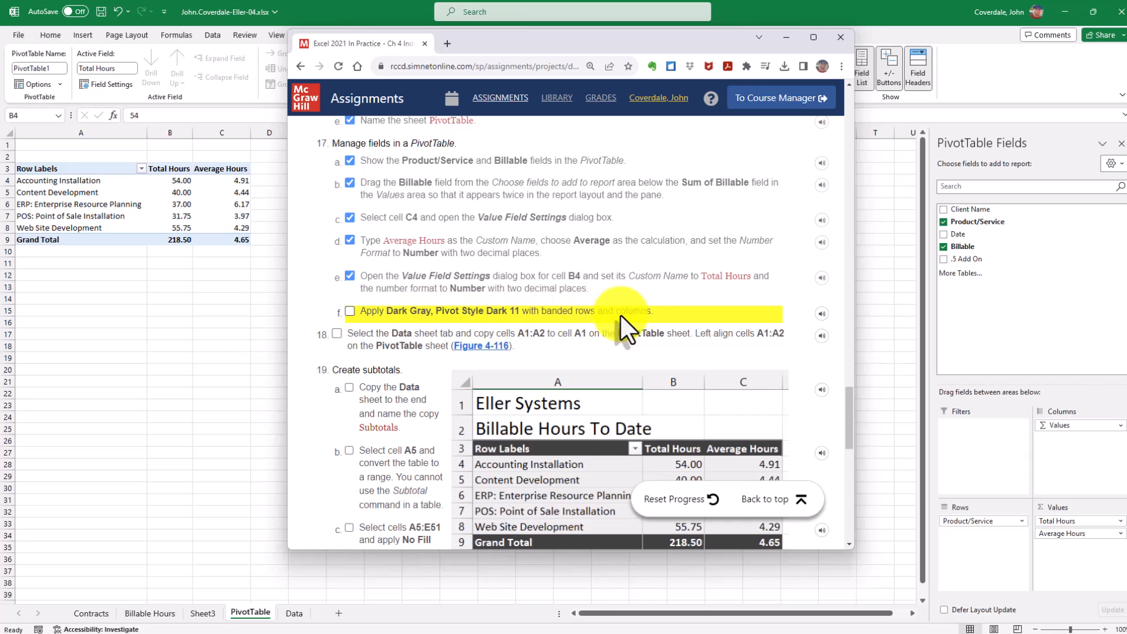
{"action": "left_click_drag", "start_coordinate": [571, 42], "coordinate": [0, 70]}
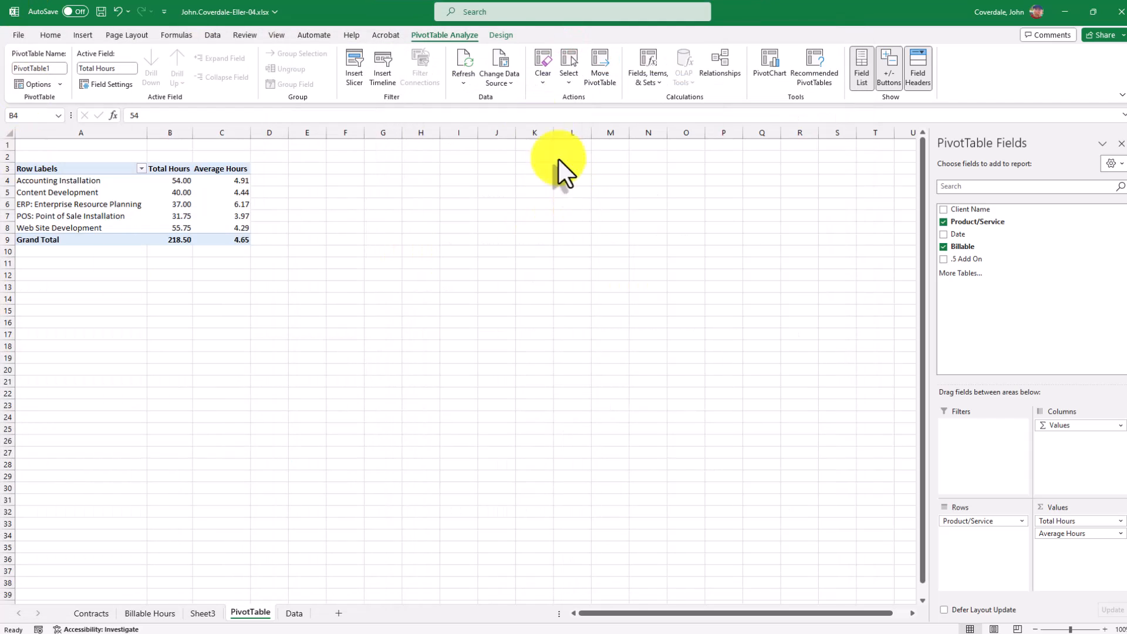
- Apply Dark Gray, Pivot Style Dark 11 with banded rows and columns to the PivotTable, and mark step 17f as complete in the browser
{"action": "left_click", "coordinate": [505, 36]}
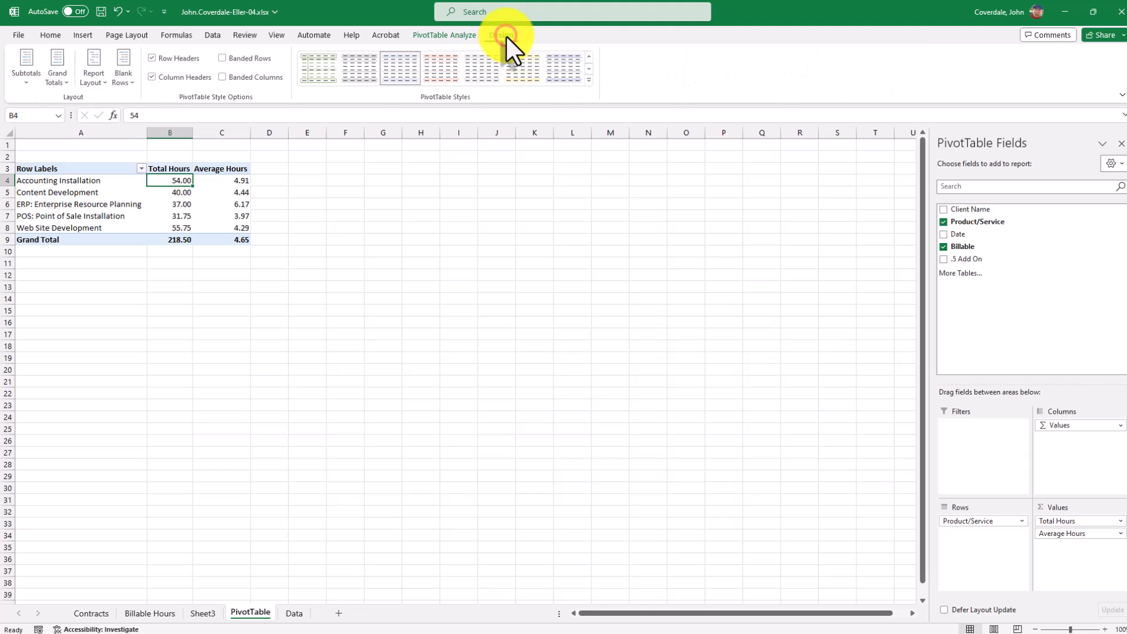
{"action": "left_click", "coordinate": [589, 79]}
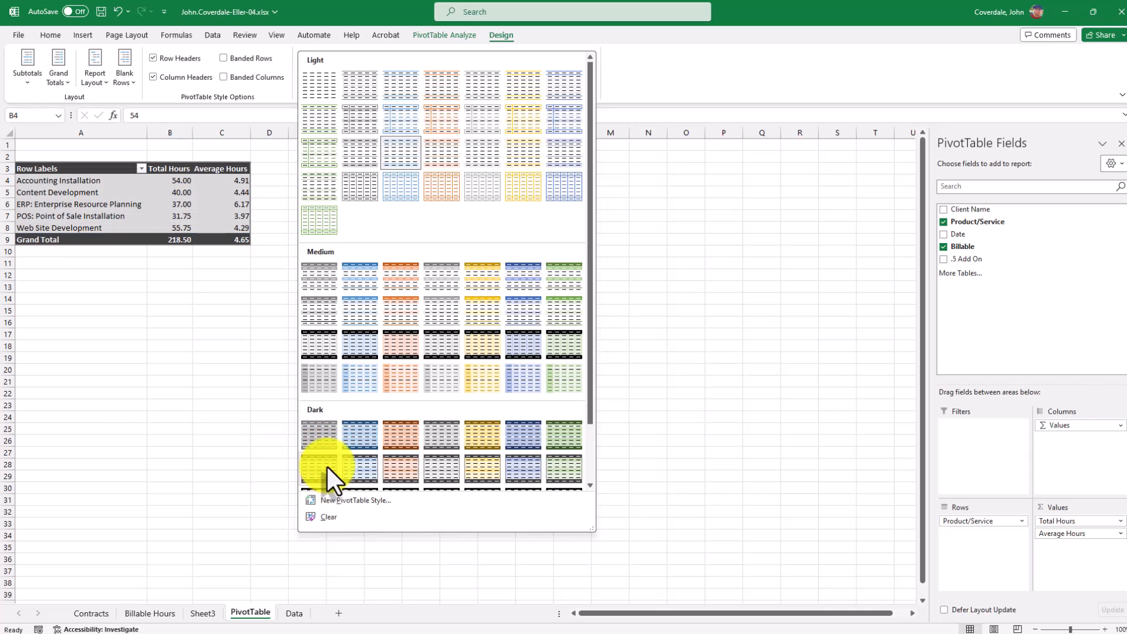
{"action": "scroll", "coordinate": [327, 466], "scroll_direction": "down", "scroll_amount": 1}
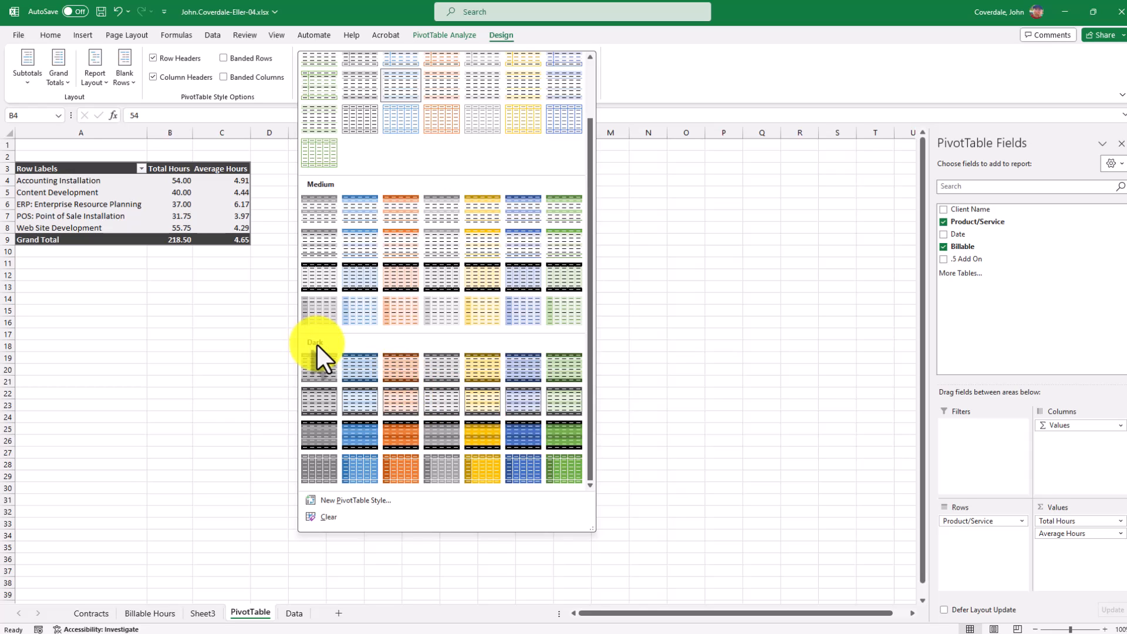
{"action": "left_click", "coordinate": [442, 399]}
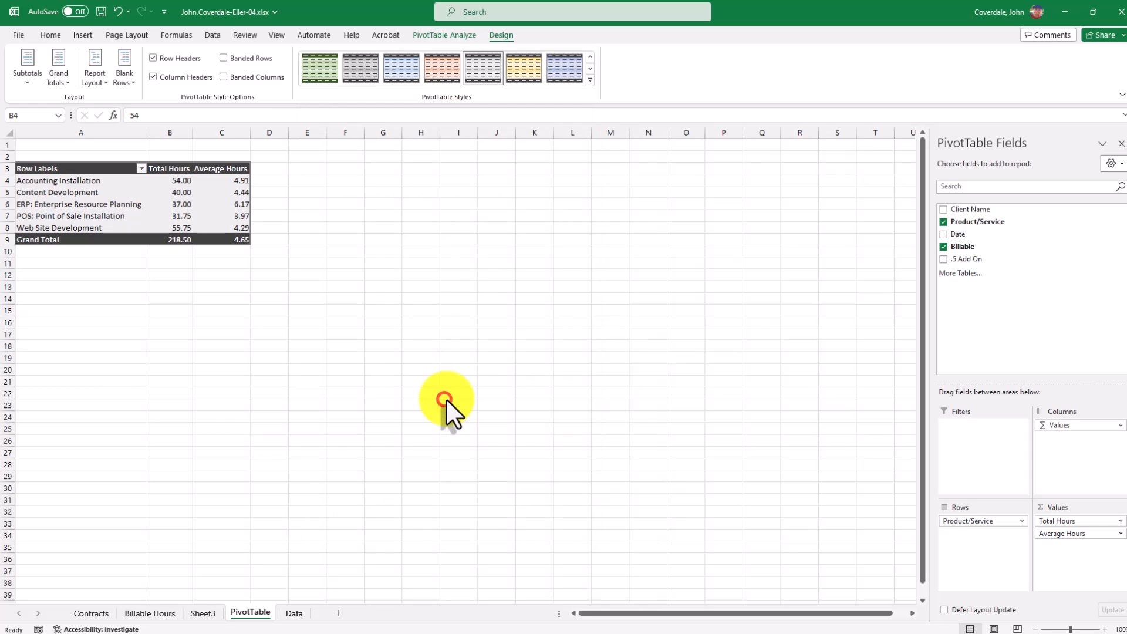
{"action": "left_click", "coordinate": [223, 58]}
{"action": "left_click", "coordinate": [224, 79]}
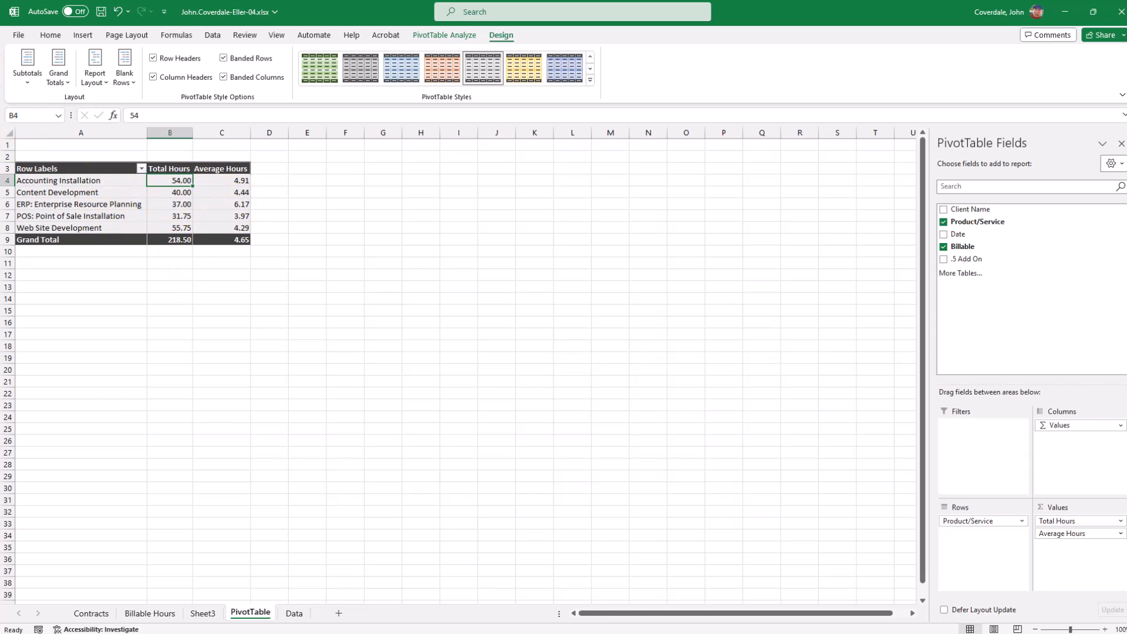
{"action": "left_click_drag", "start_coordinate": [2, 76], "coordinate": [551, 65]}
{"action": "left_click", "coordinate": [328, 333]}
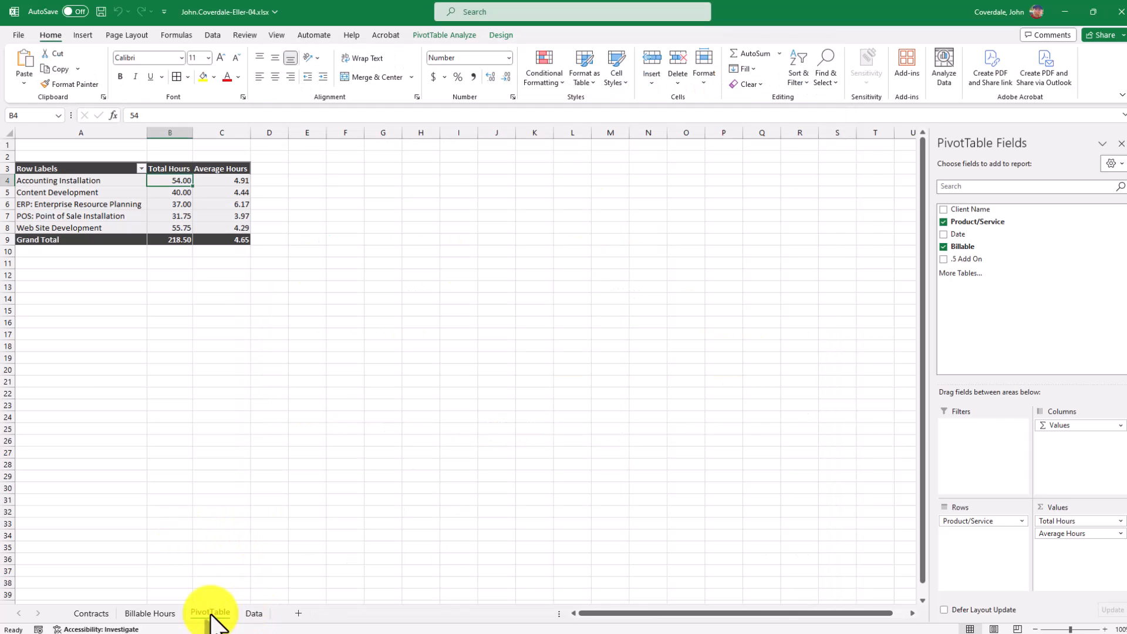
- Copy cells A1:A2 from the Data sheet to cell A1 on the PivotTable sheet and left-align the pasted titles
{"action": "left_click", "coordinate": [254, 613]}
{"action": "scroll", "coordinate": [122, 320], "scroll_direction": "up", "scroll_amount": 1}
{"action": "left_click_drag", "start_coordinate": [37, 146], "coordinate": [37, 167]}
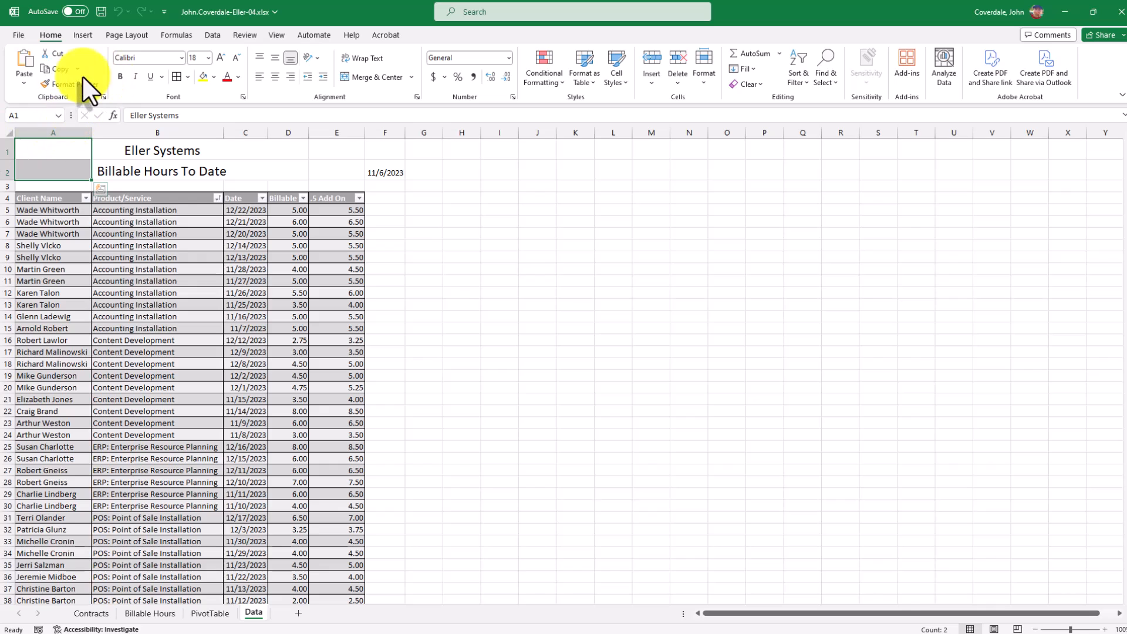
{"action": "left_click", "coordinate": [59, 68]}
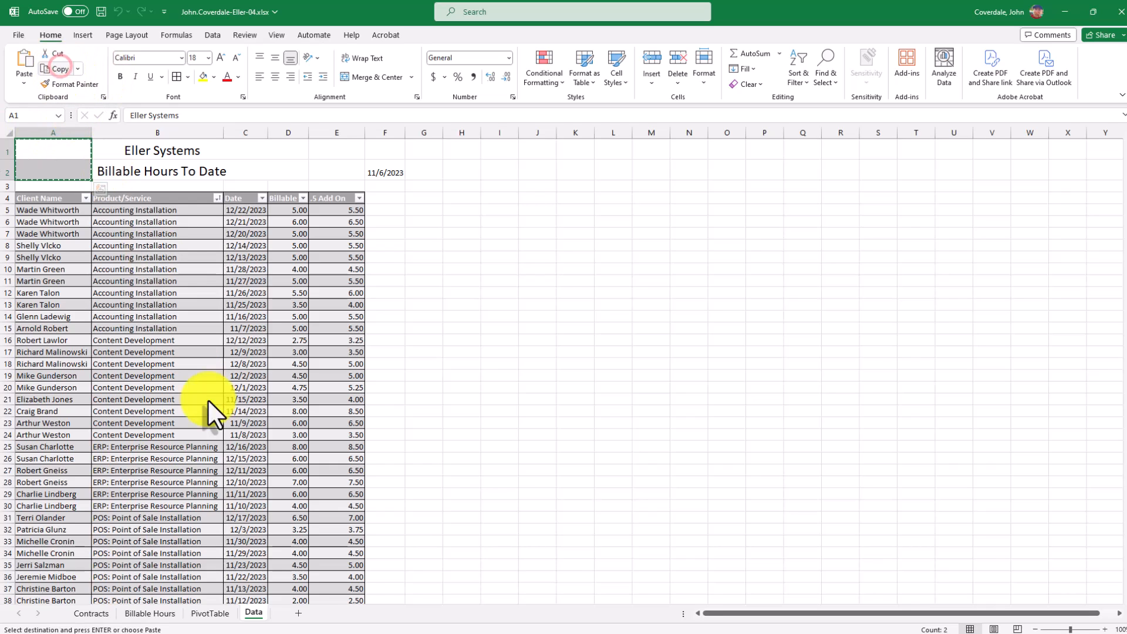
{"action": "left_click", "coordinate": [212, 613]}
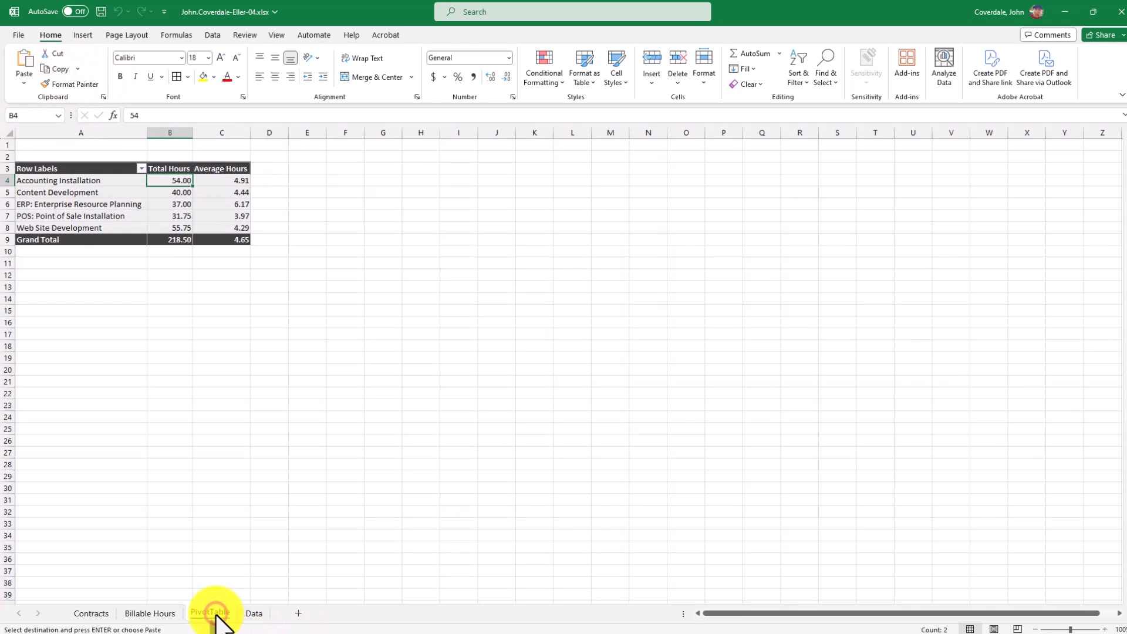
{"action": "left_click", "coordinate": [28, 143]}
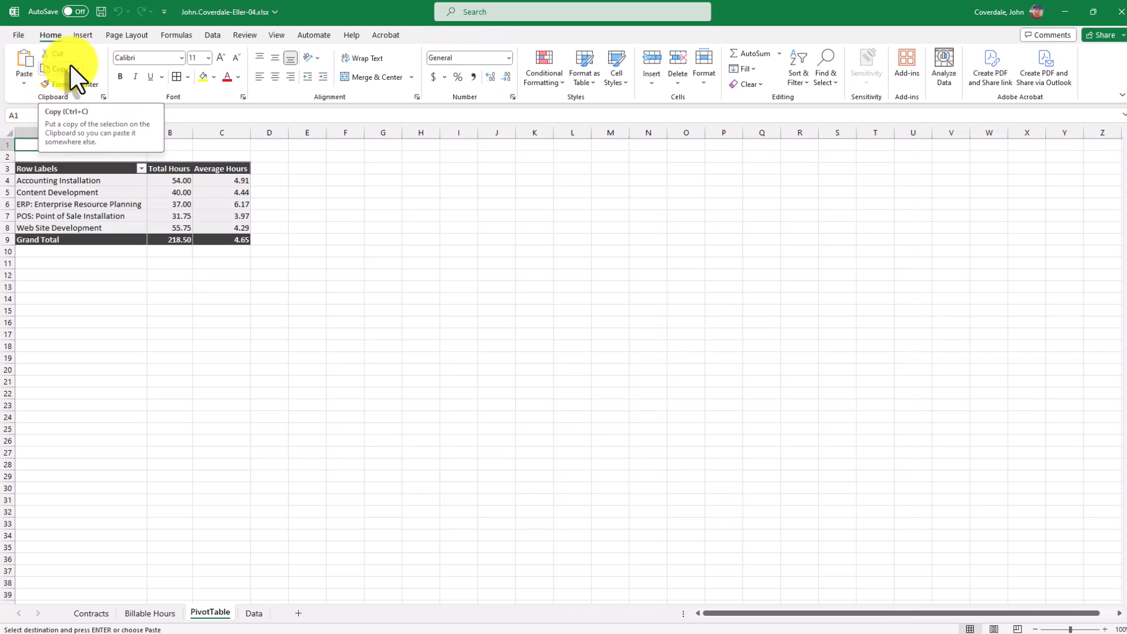
{"action": "left_click", "coordinate": [23, 60]}
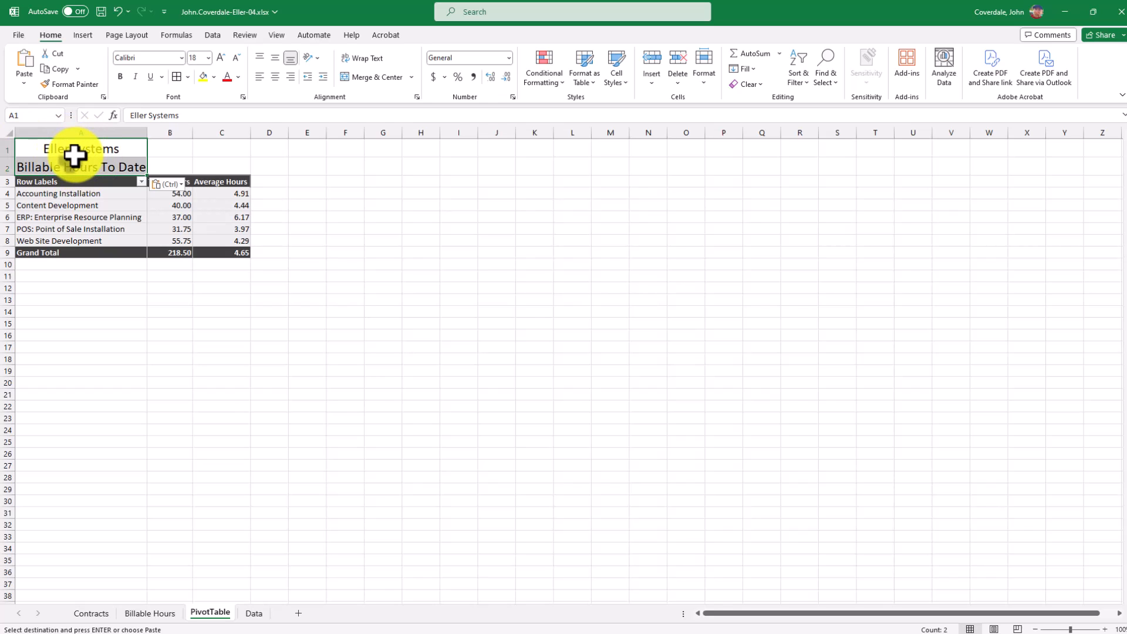
{"action": "left_click", "coordinate": [259, 77]}
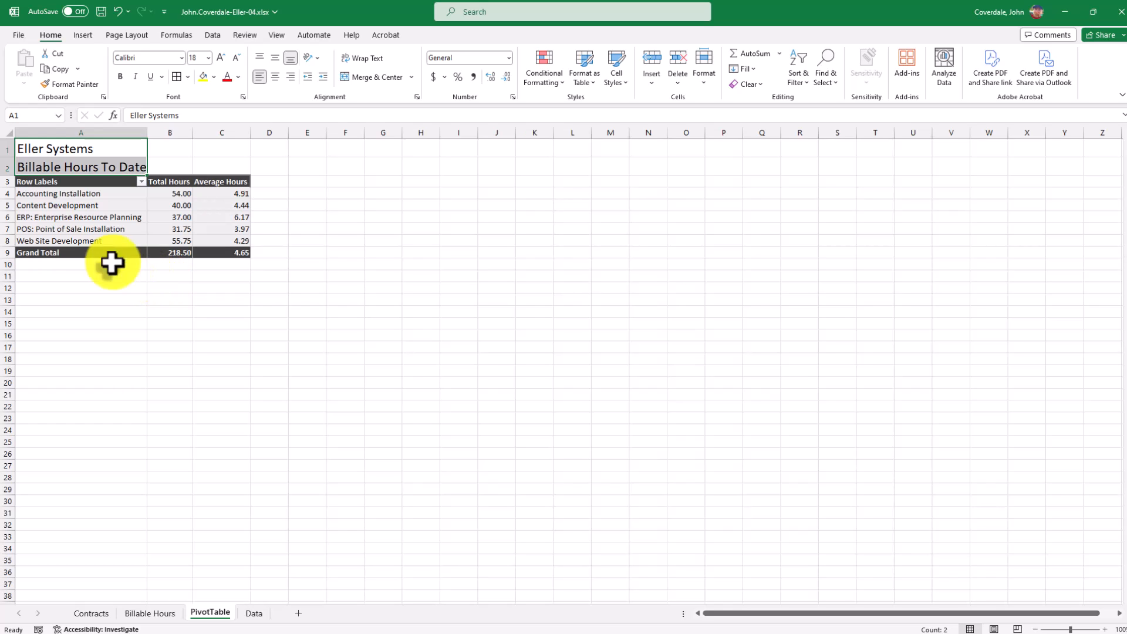
- Switch to the SIMnet page in the browser and mark step 18 as complete
{"action": "left_click_drag", "start_coordinate": [0, 61], "coordinate": [594, 55]}
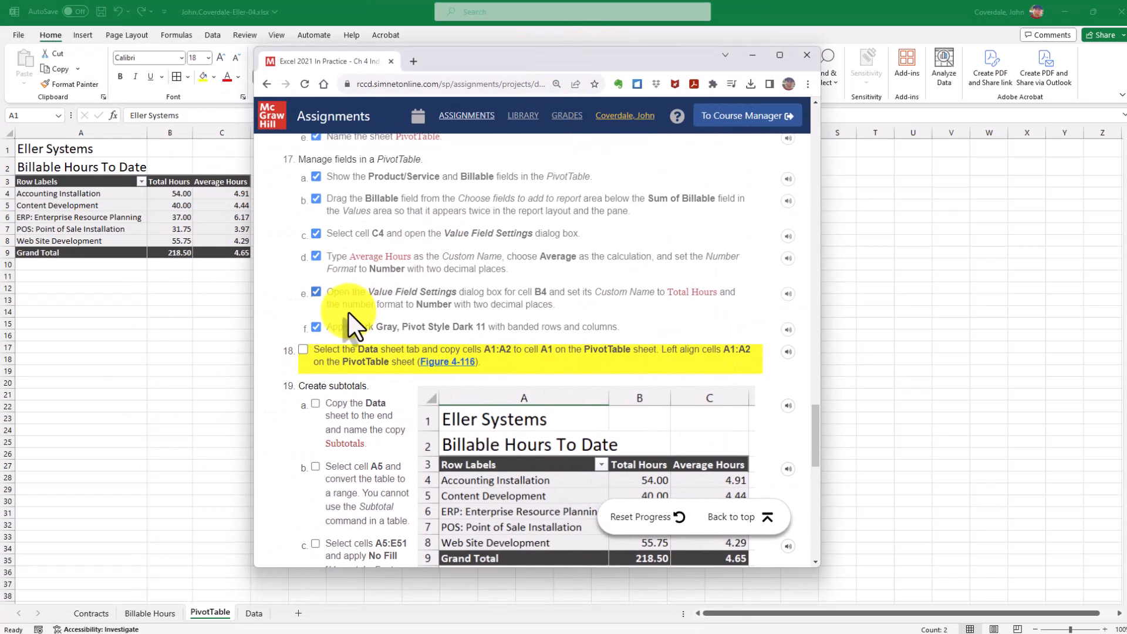
{"action": "left_click", "coordinate": [302, 349]}
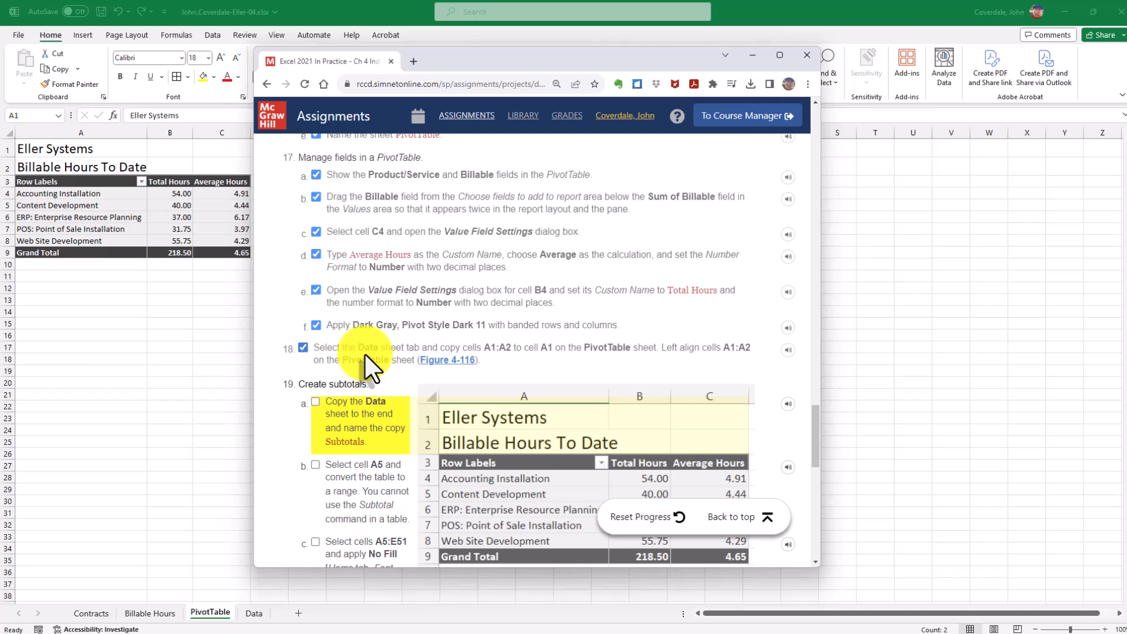
{"action": "left_click", "coordinate": [252, 613]}
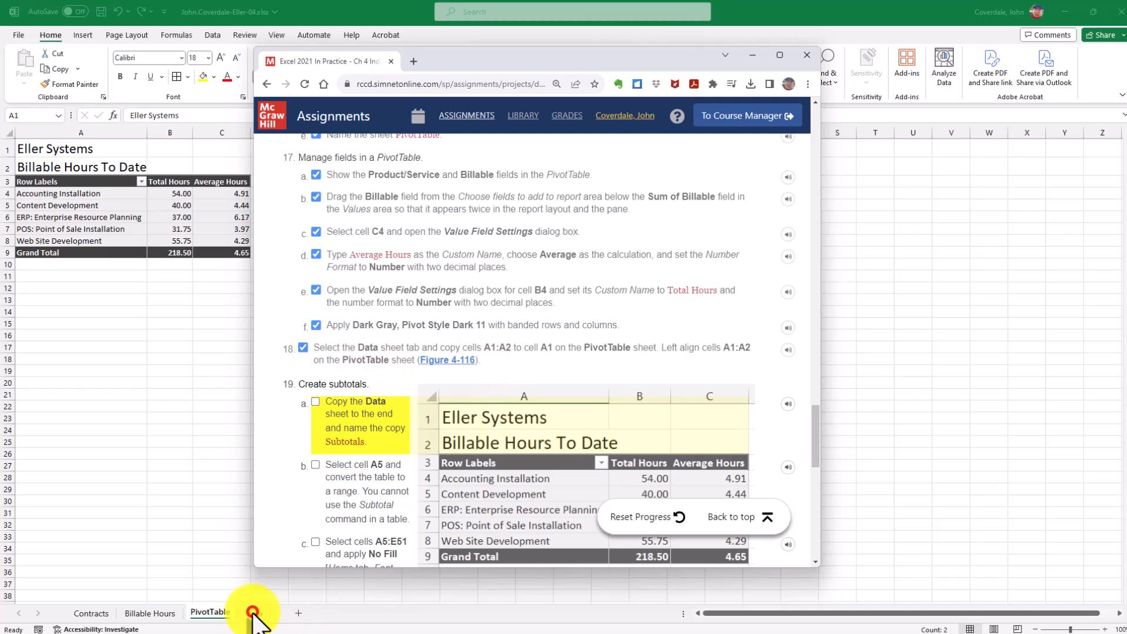
{"action": "left_click", "coordinate": [212, 612]}
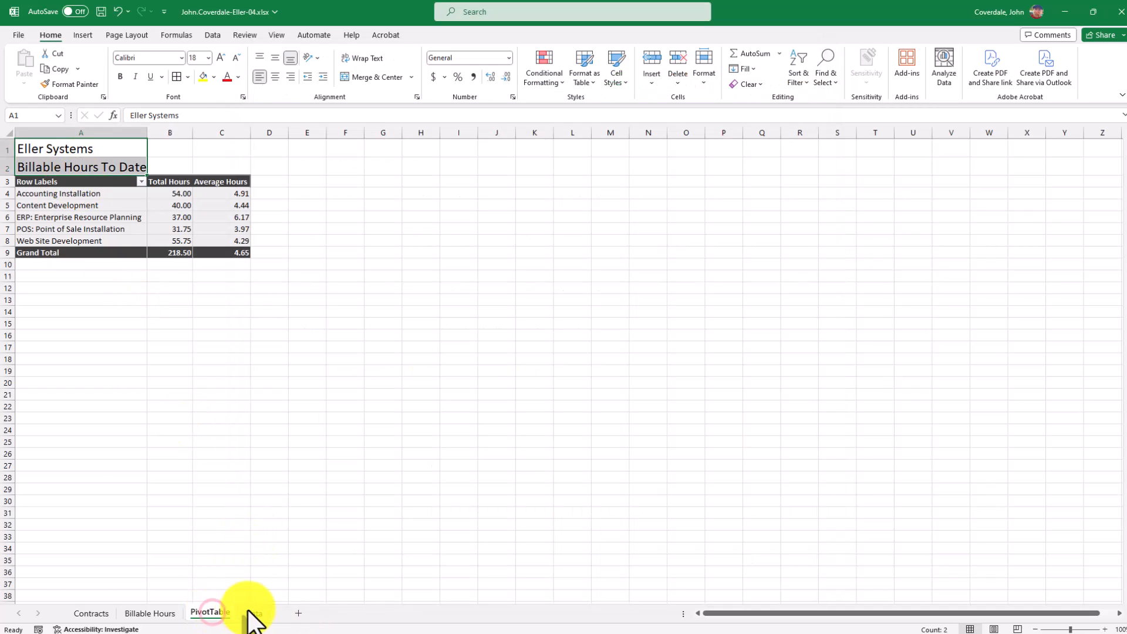
{"action": "left_click", "coordinate": [250, 614]}
{"action": "left_click", "coordinate": [210, 612]}
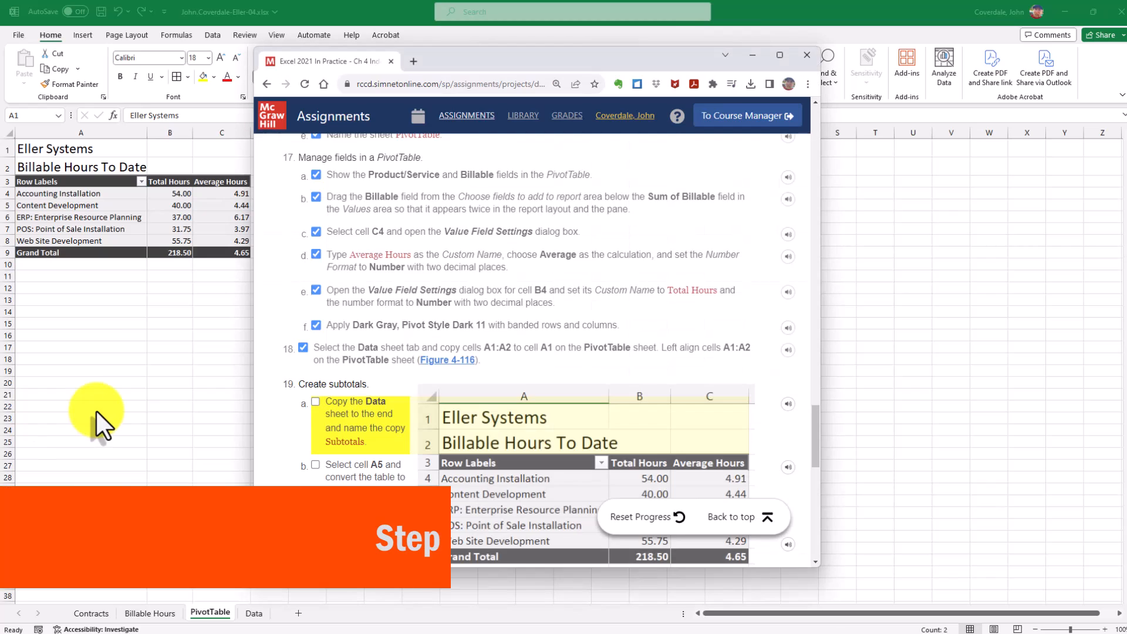
{"action": "left_click", "coordinate": [303, 347]}
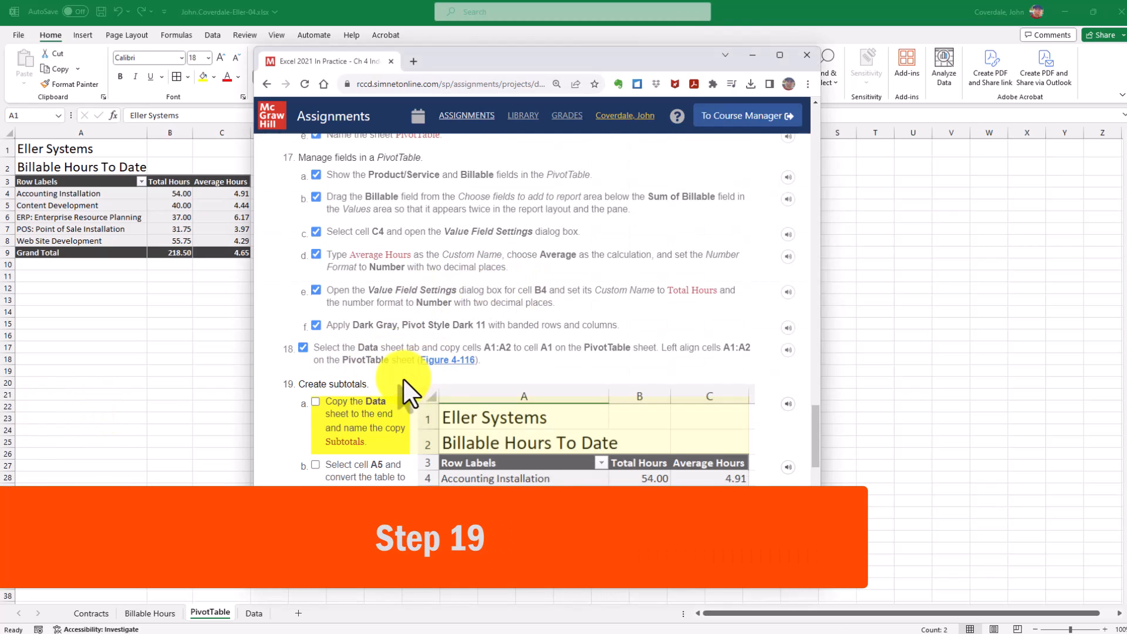
- Mark step 19a as complete on the SIMnet page and copy the sheet name Subtotals from its instruction
{"action": "scroll", "coordinate": [403, 378], "scroll_direction": "down", "scroll_amount": 8}
{"action": "scroll", "coordinate": [399, 370], "scroll_direction": "up", "scroll_amount": 5}
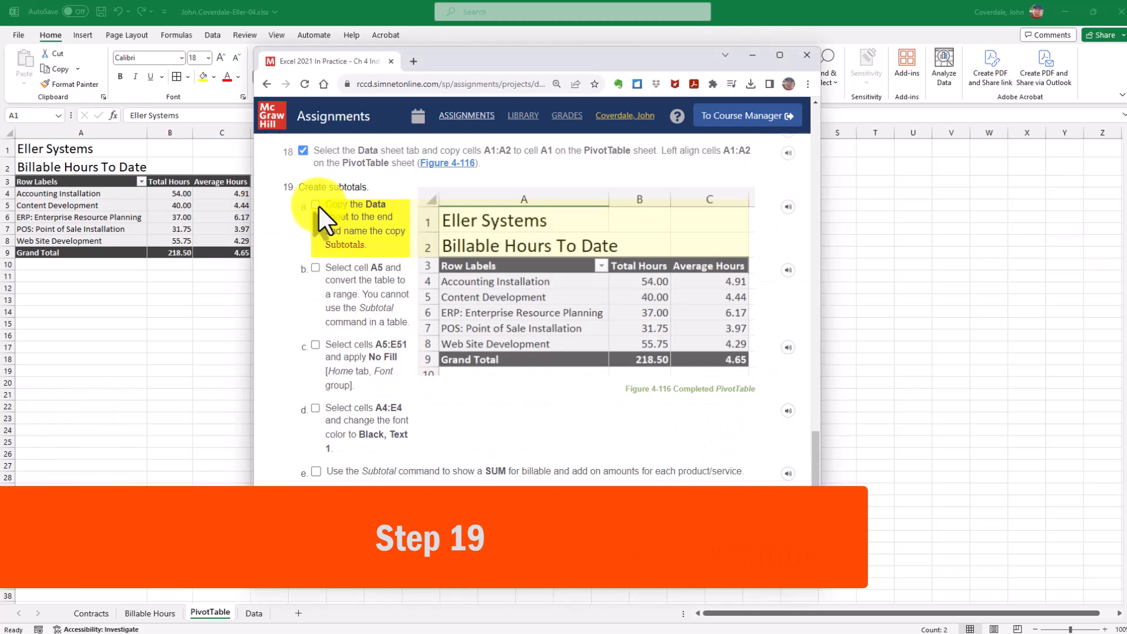
{"action": "right_click", "coordinate": [337, 246]}
{"action": "left_click", "coordinate": [319, 246]}
{"action": "left_click_drag", "start_coordinate": [361, 247], "coordinate": [364, 246]}
{"action": "right_click", "coordinate": [361, 247]}
{"action": "left_click", "coordinate": [375, 252]}
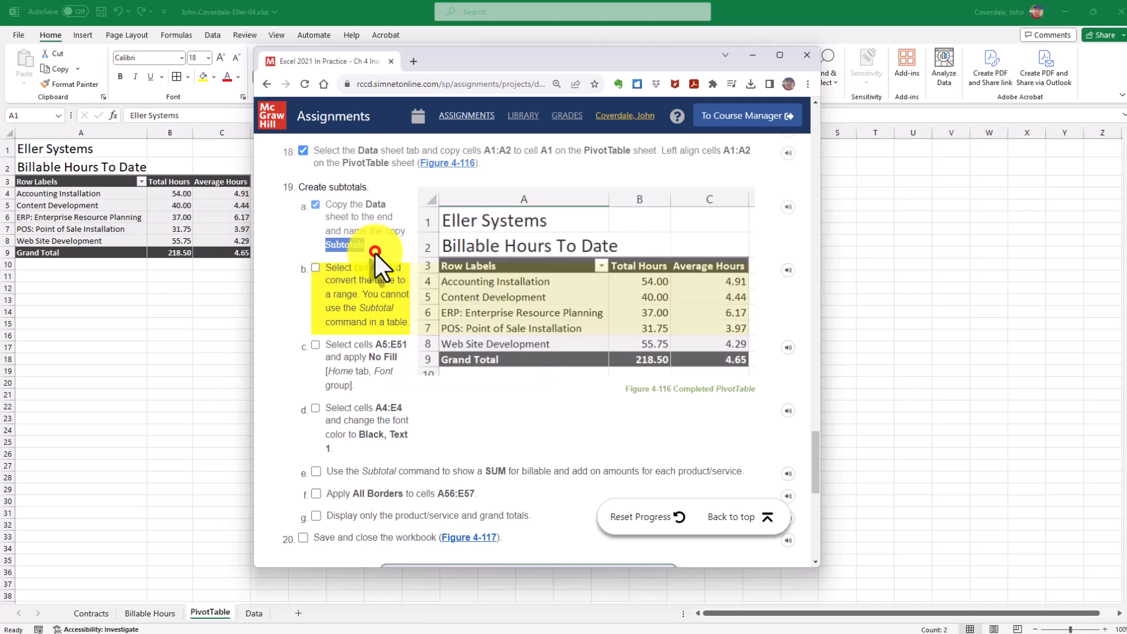
- Switch to Excel, create a copy of the Data sheet at the end of the workbook and name it Subtotals
{"action": "left_click", "coordinate": [176, 552]}
{"action": "left_click", "coordinate": [252, 613]}
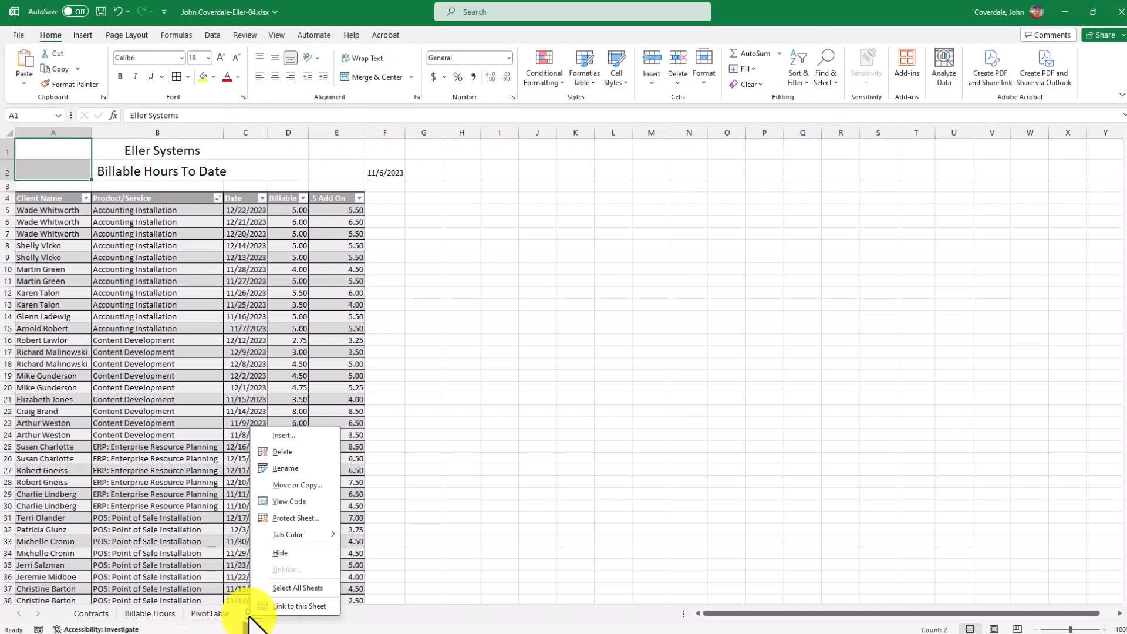
{"action": "left_click", "coordinate": [279, 485]}
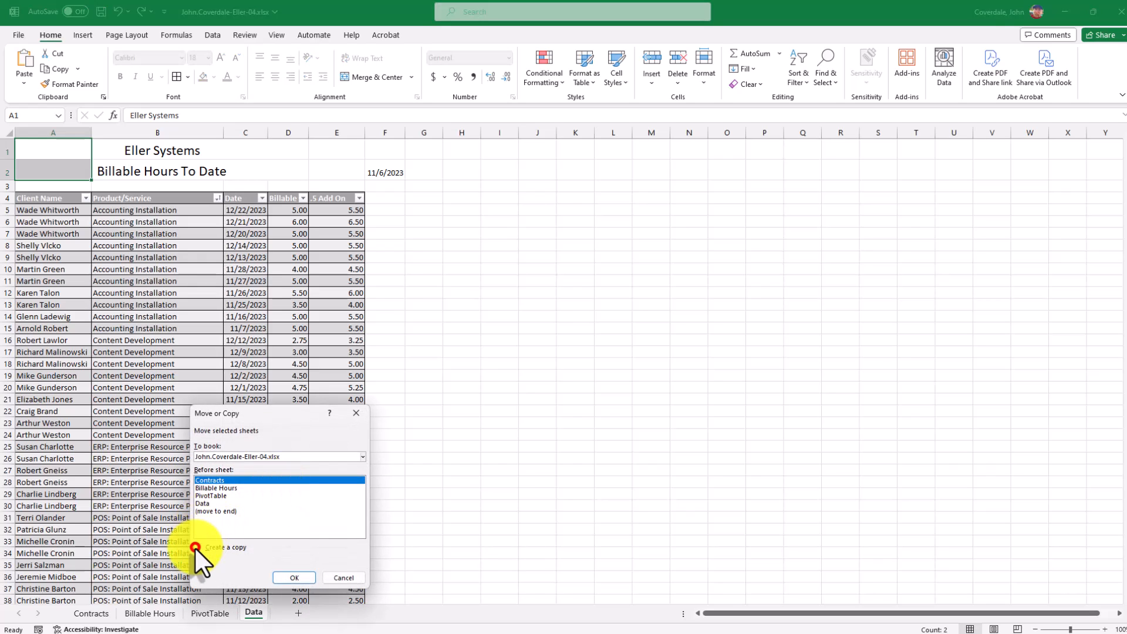
{"action": "left_click", "coordinate": [196, 547]}
{"action": "left_click", "coordinate": [212, 510]}
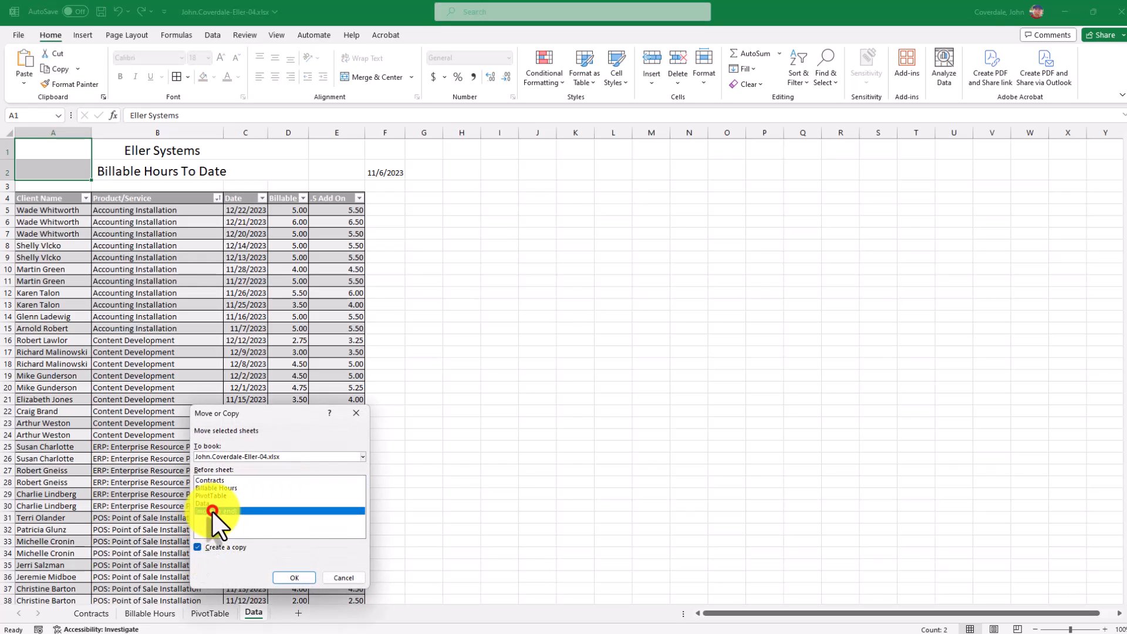
{"action": "left_click", "coordinate": [295, 576]}
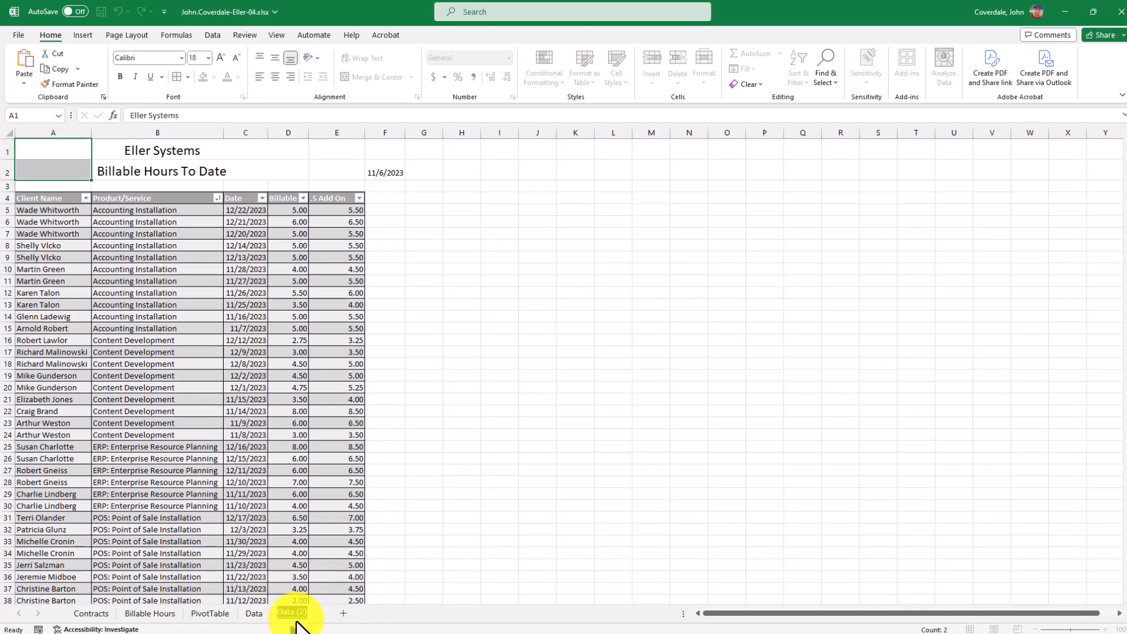
{"action": "type", "text": "Subtotals"}
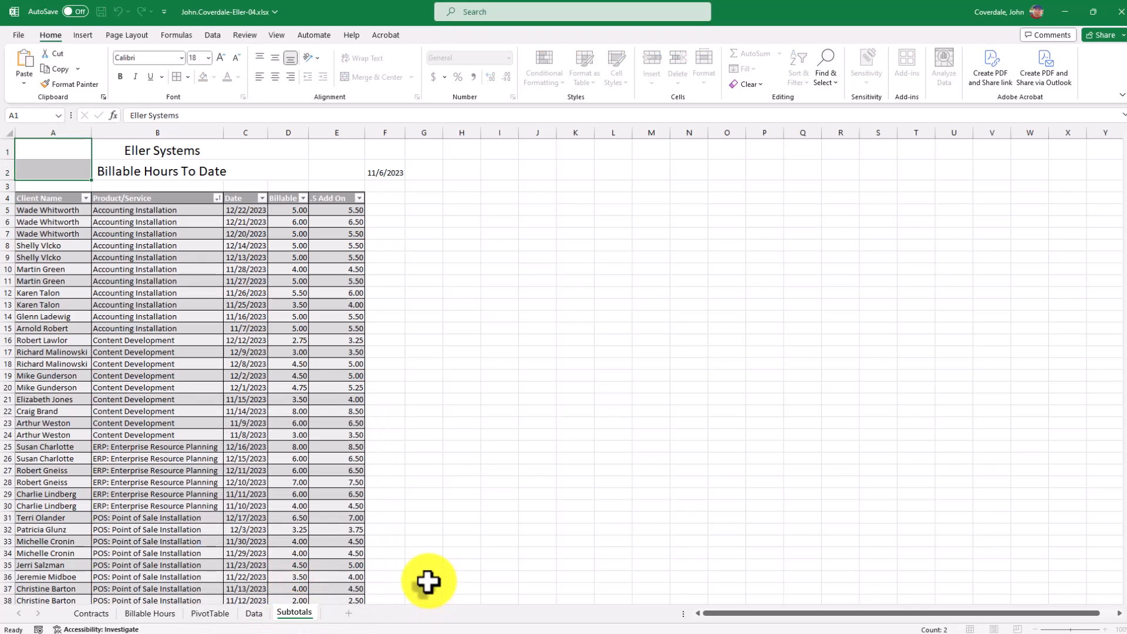
{"action": "key", "text": "Return"}
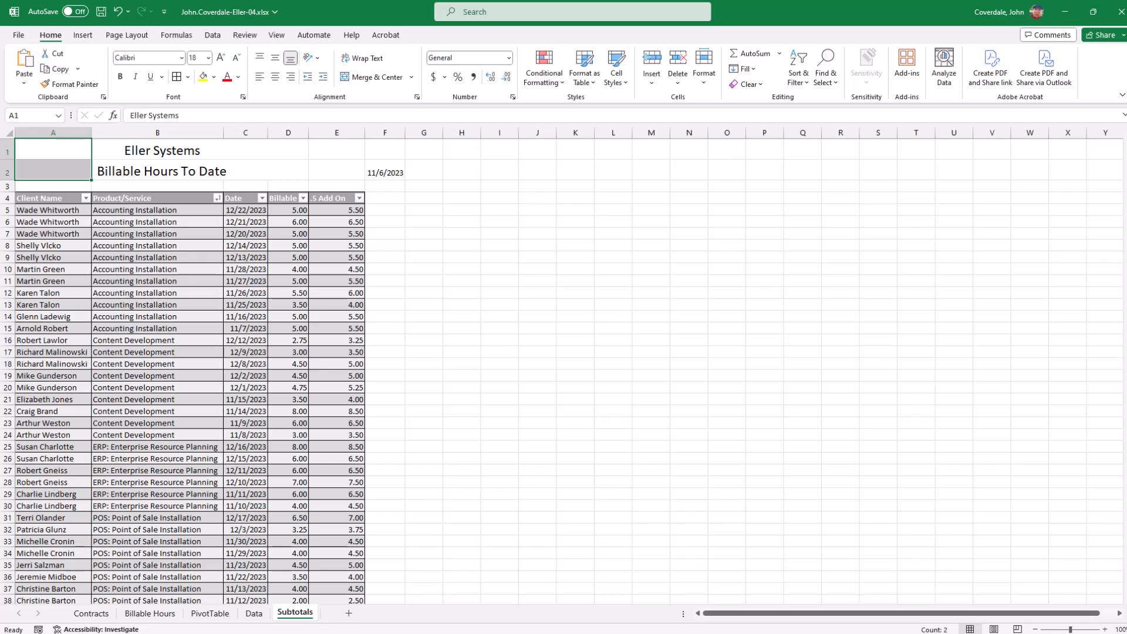
- Read step 19b on the SIMnet page, and convert the table on the Subtotals sheet in Excel to a normal range
{"action": "key", "text": "alt+Tab"}
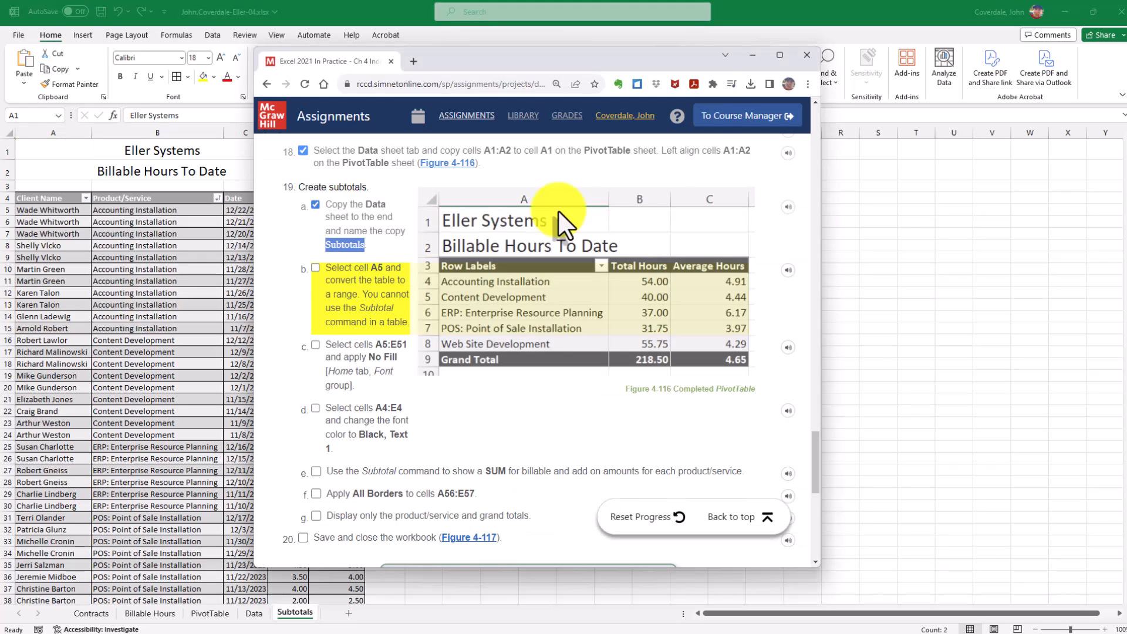
{"action": "double_click", "coordinate": [625, 61]}
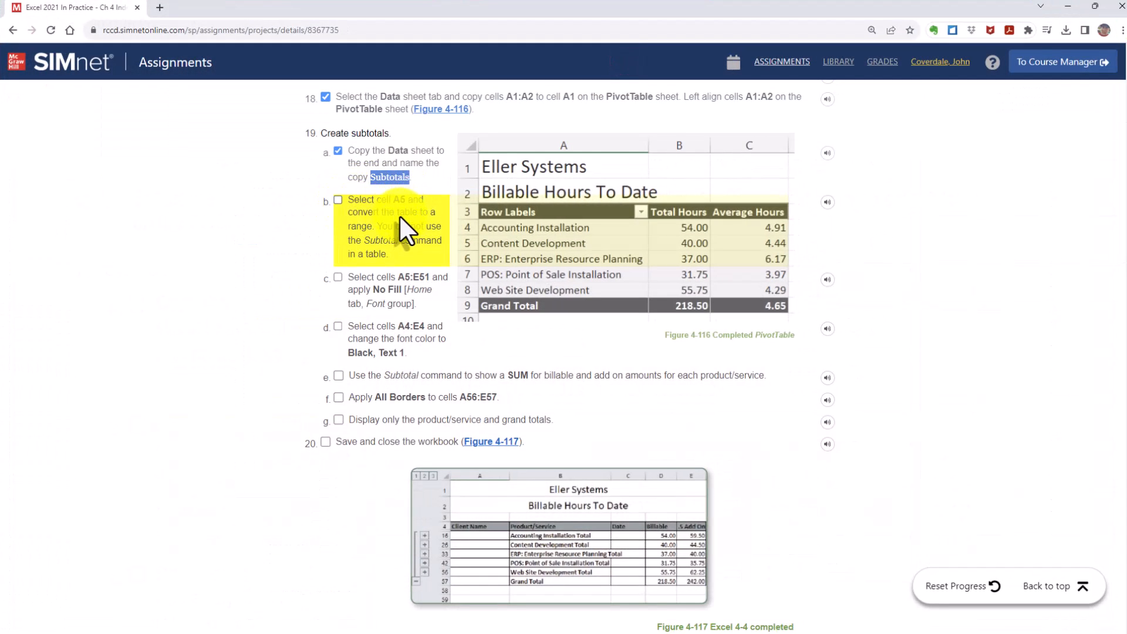
{"action": "left_click_drag", "start_coordinate": [420, 7], "coordinate": [0, 68]}
{"action": "left_click", "coordinate": [55, 198]}
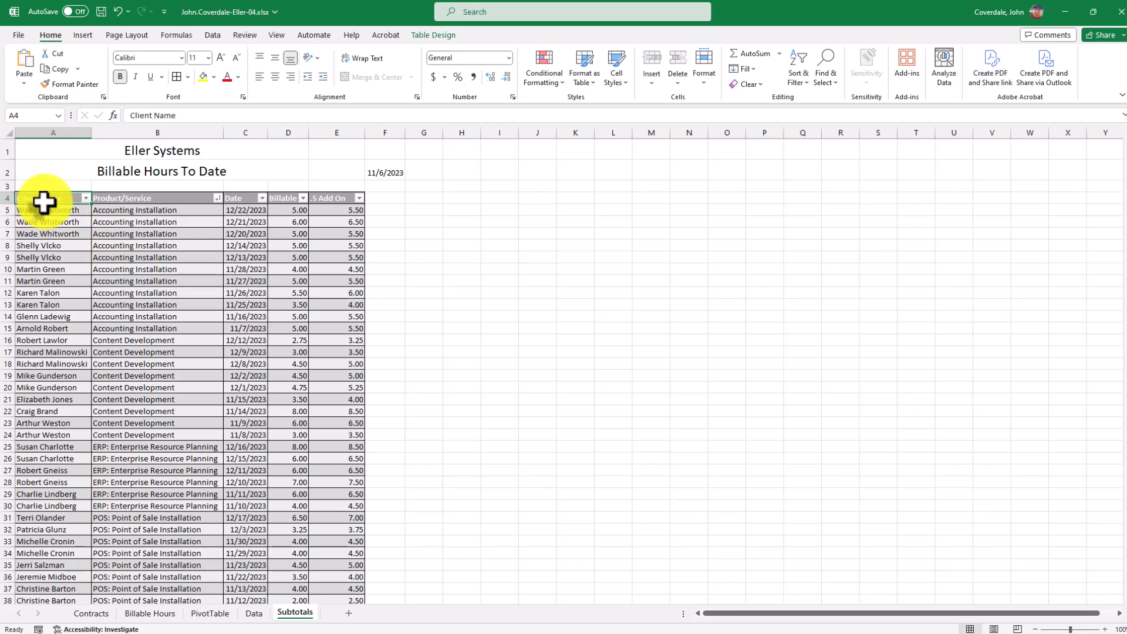
{"action": "left_click", "coordinate": [421, 35]}
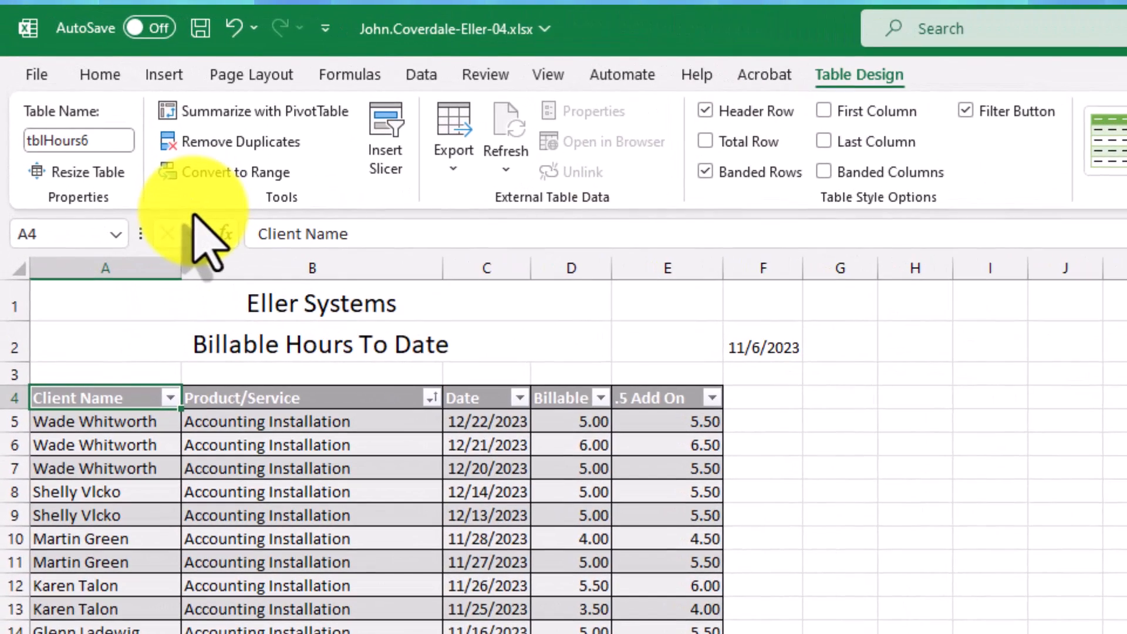
{"action": "left_click", "coordinate": [202, 170]}
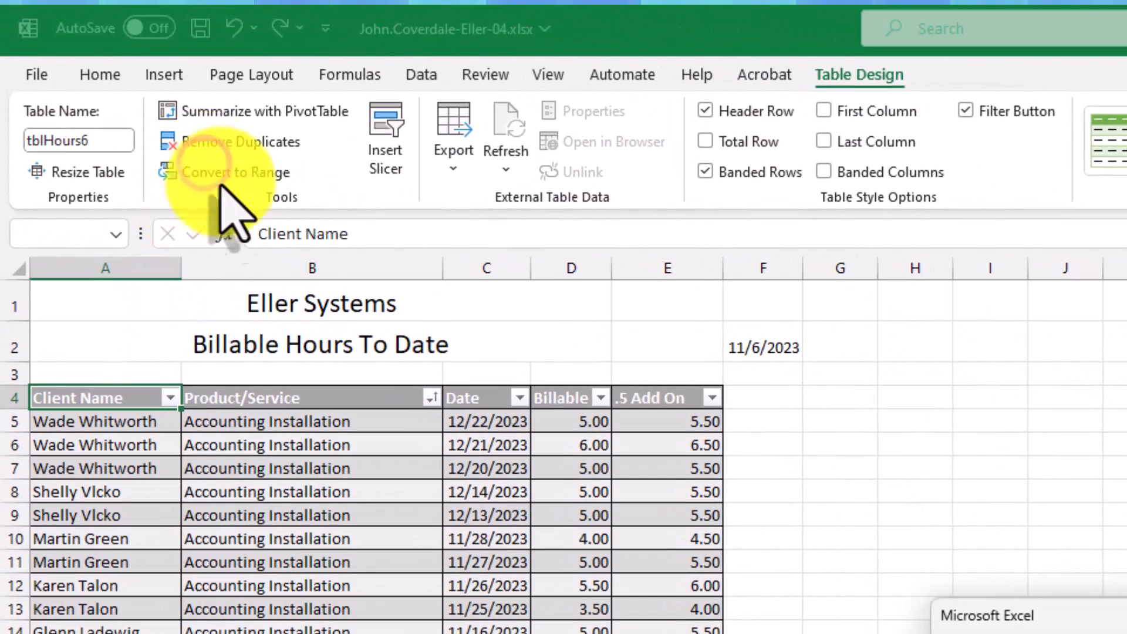
{"action": "left_click_drag", "start_coordinate": [1070, 611], "coordinate": [716, 383]}
{"action": "left_click", "coordinate": [735, 478]}
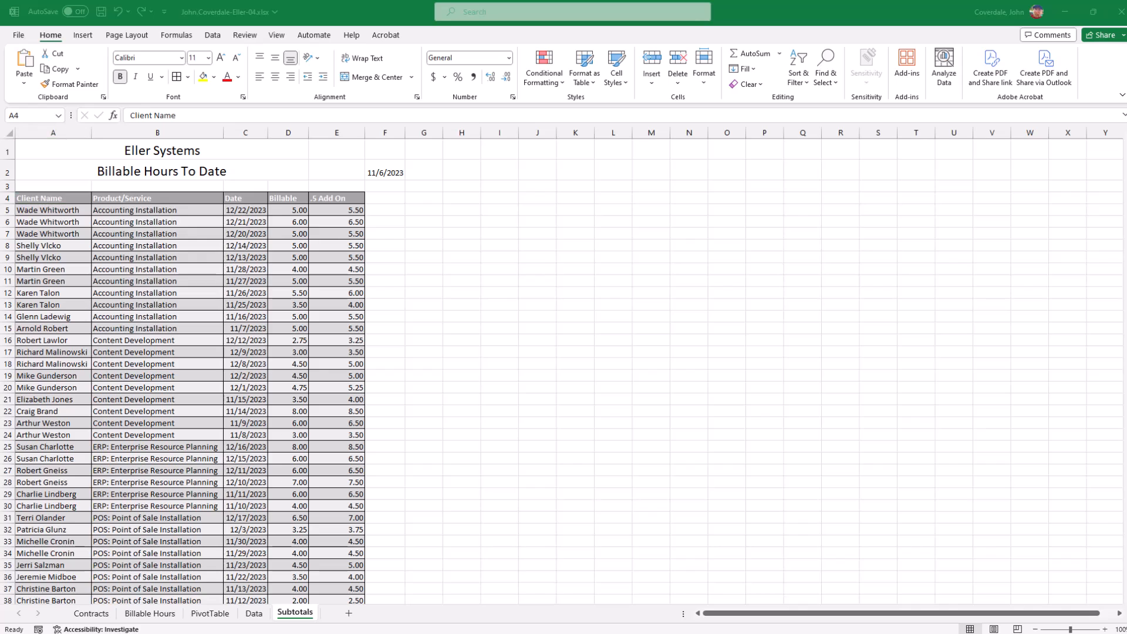
- Apply No Fill to cells A4:E51 on the Subtotals sheet
{"action": "left_click", "coordinate": [40, 198]}
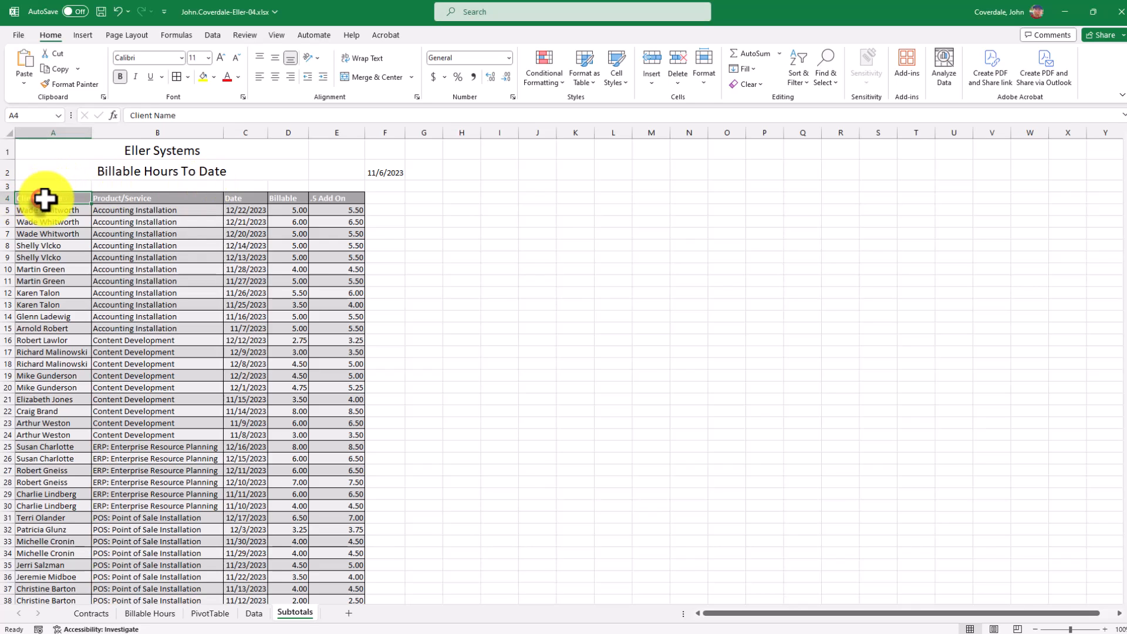
{"action": "left_click_drag", "start_coordinate": [45, 198], "coordinate": [341, 581]}
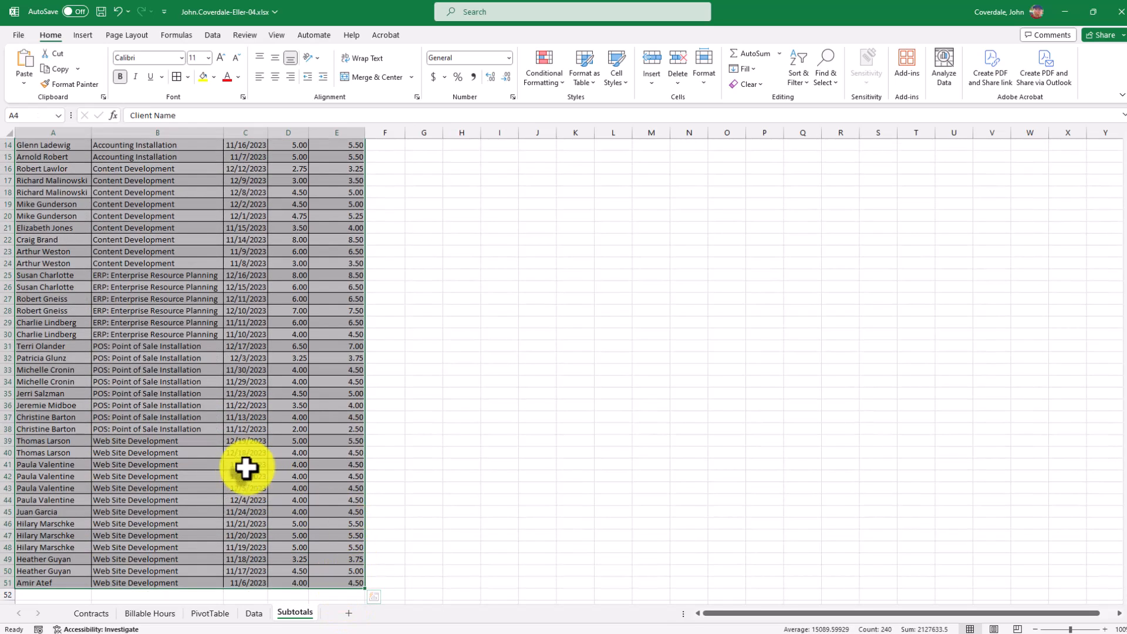
{"action": "scroll", "coordinate": [239, 451], "scroll_direction": "up", "scroll_amount": 5}
{"action": "scroll", "coordinate": [176, 381], "scroll_direction": "down", "scroll_amount": 3}
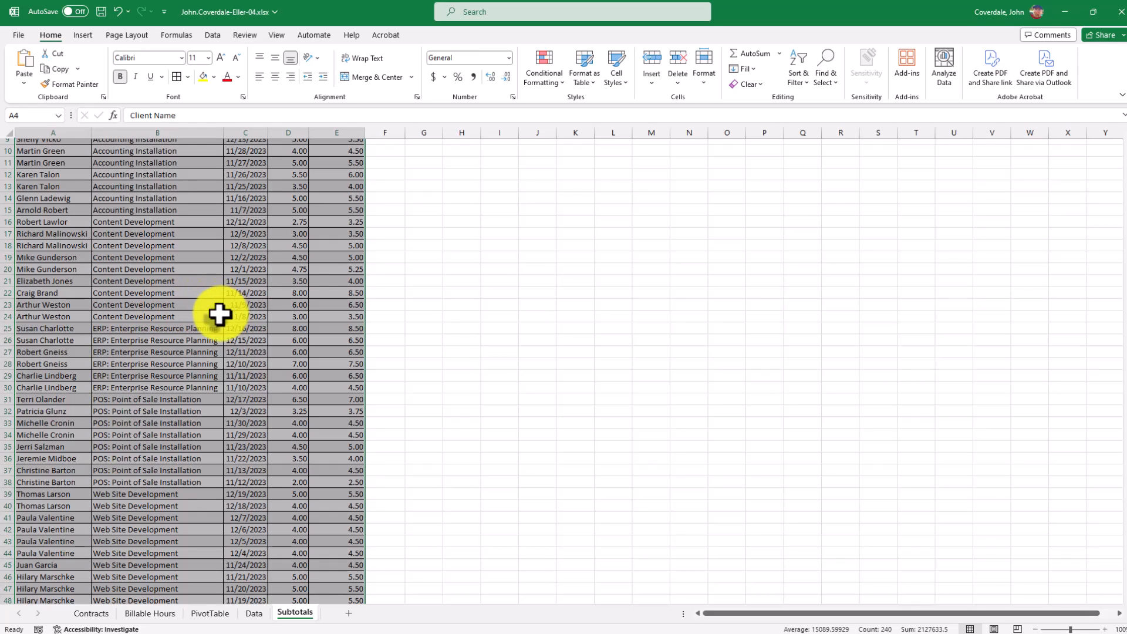
{"action": "scroll", "coordinate": [243, 450], "scroll_direction": "up", "scroll_amount": 3}
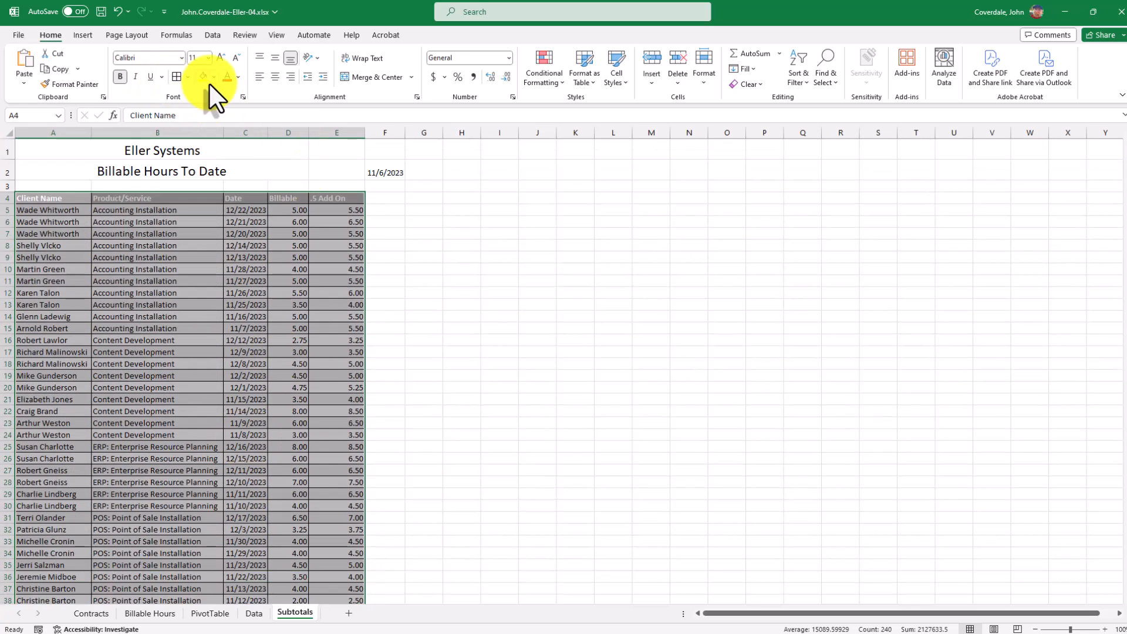
{"action": "left_click", "coordinate": [214, 79]}
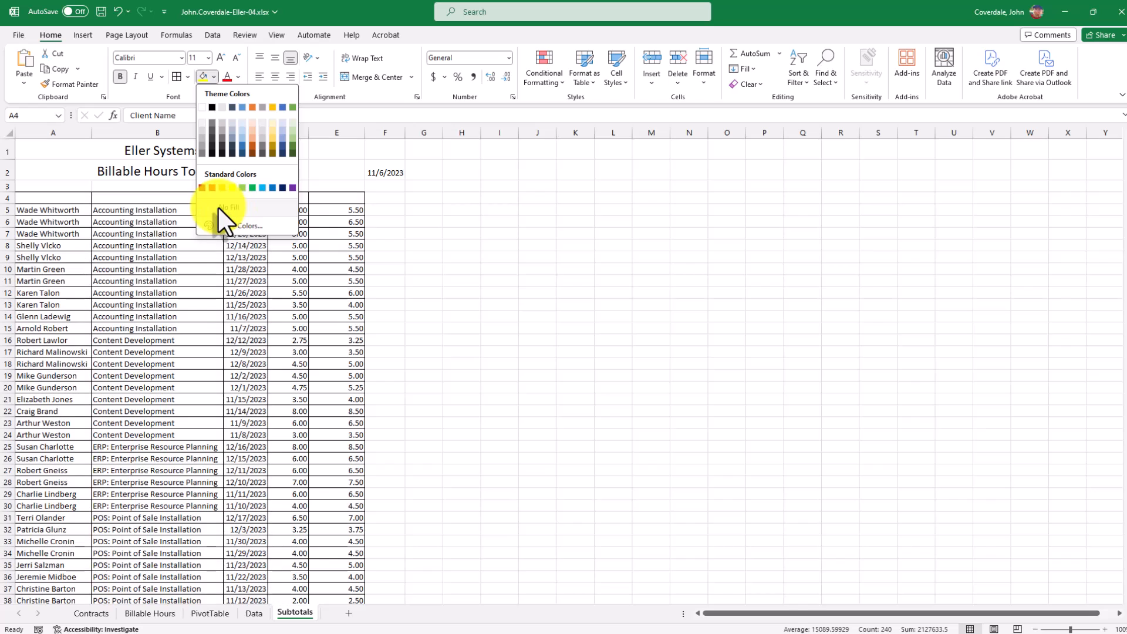
{"action": "left_click", "coordinate": [217, 206]}
- Mark step 19c as complete on the SIMnet page in the browser and return to Excel
{"action": "key", "text": "alt+Tab"}
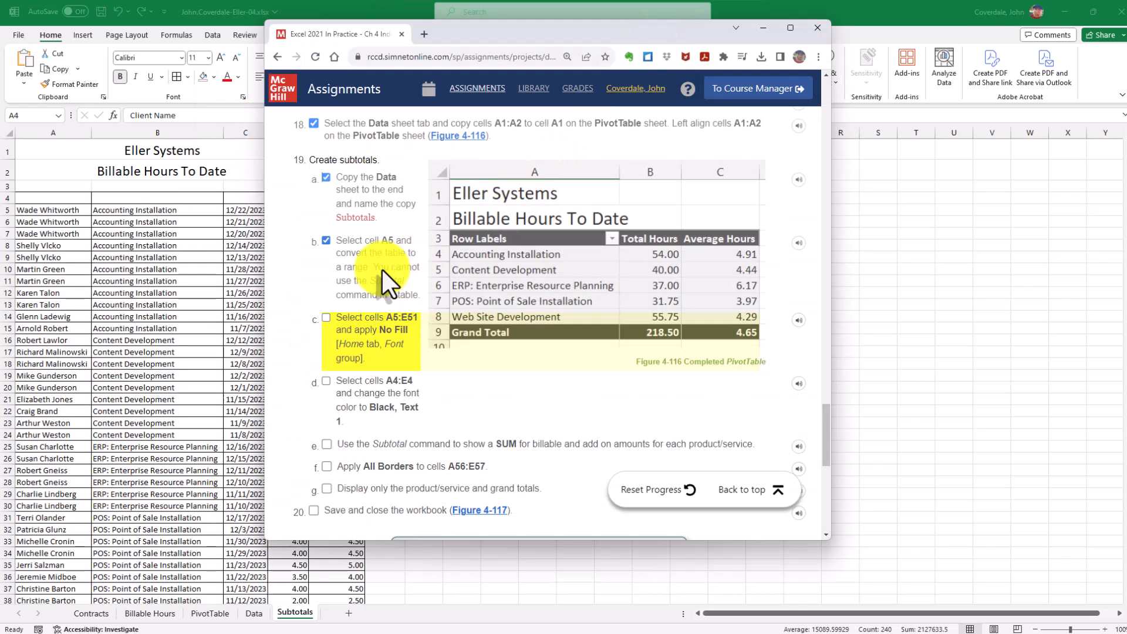
{"action": "left_click", "coordinate": [327, 317]}
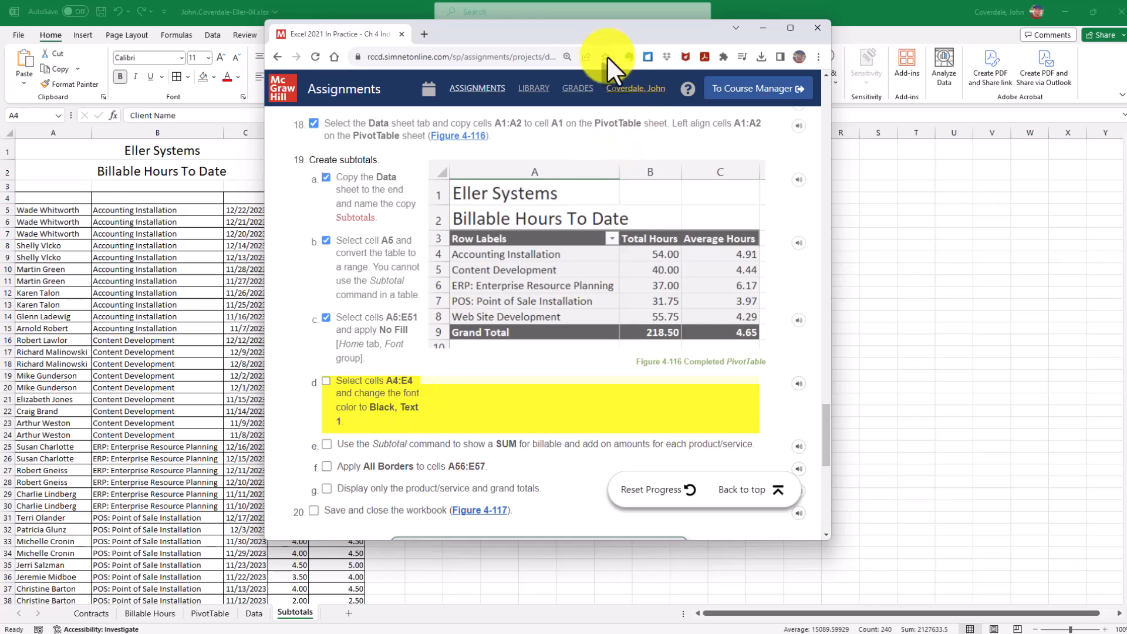
{"action": "key", "text": "alt+Tab"}
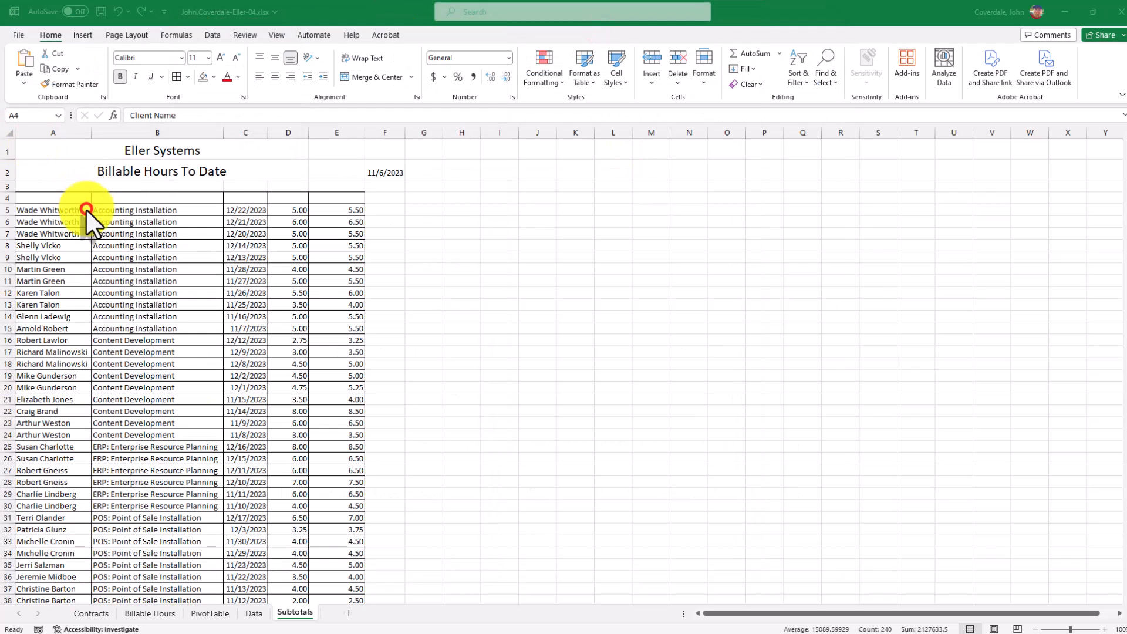
- Change the font color of the header cells A4:E4 on the Subtotals sheet to Black, Text 1
{"action": "left_click_drag", "start_coordinate": [65, 199], "coordinate": [339, 200]}
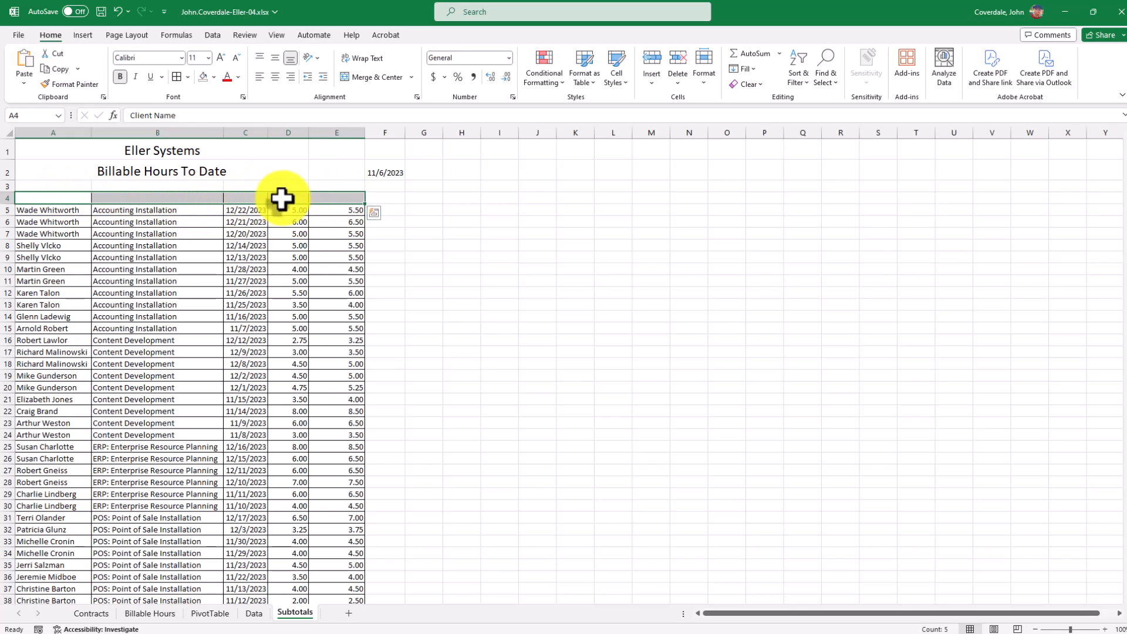
{"action": "left_click", "coordinate": [117, 12]}
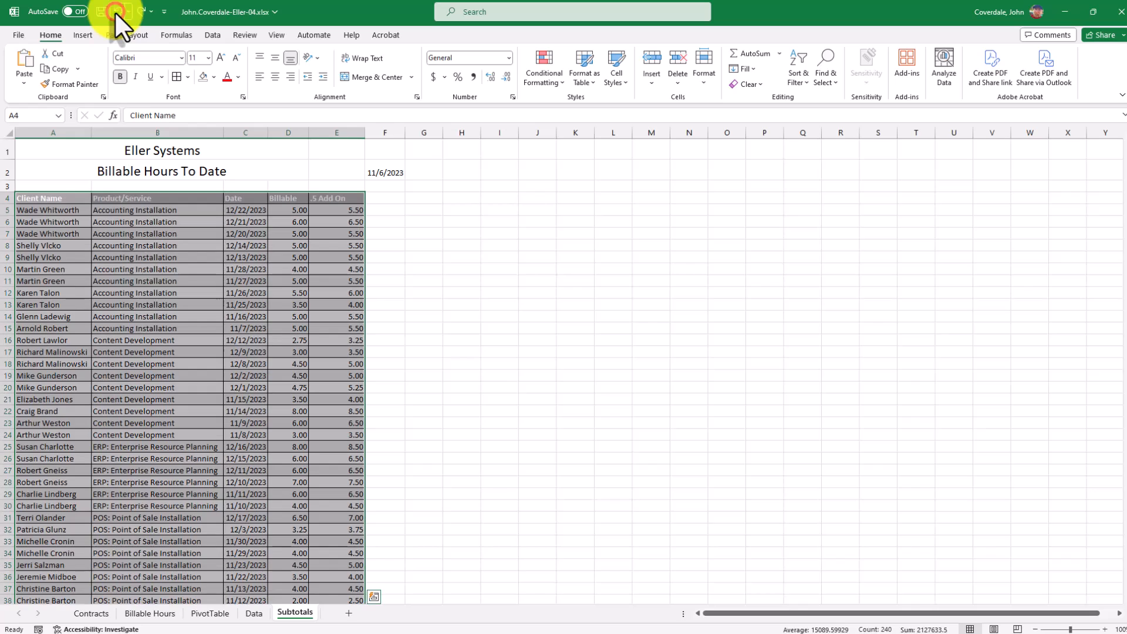
{"action": "left_click", "coordinate": [139, 8]}
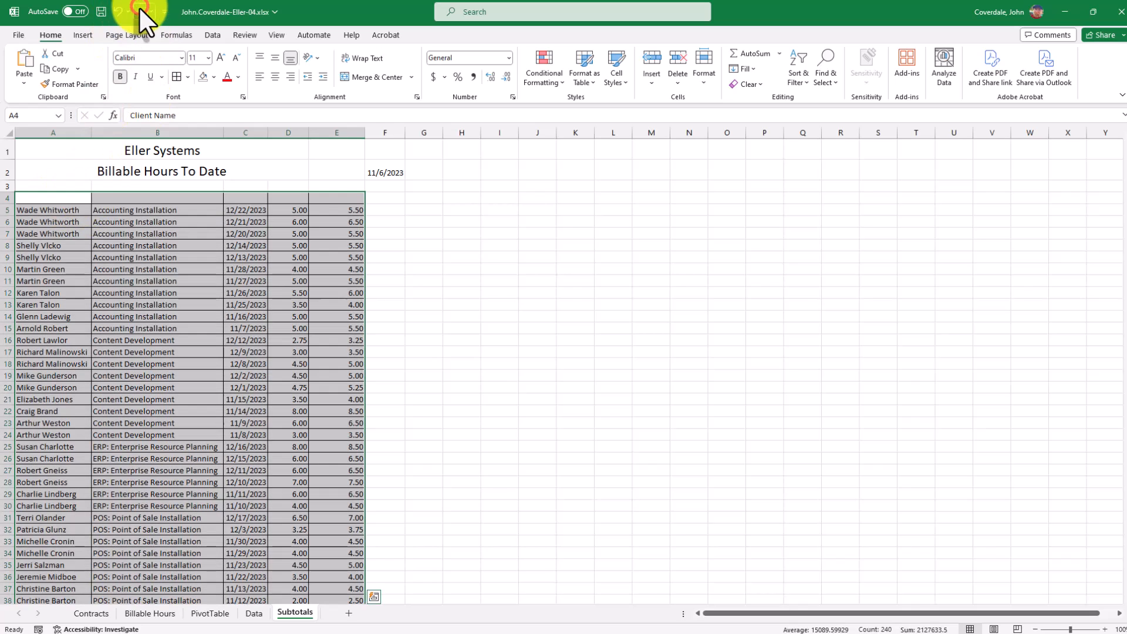
{"action": "left_click_drag", "start_coordinate": [74, 197], "coordinate": [326, 195]}
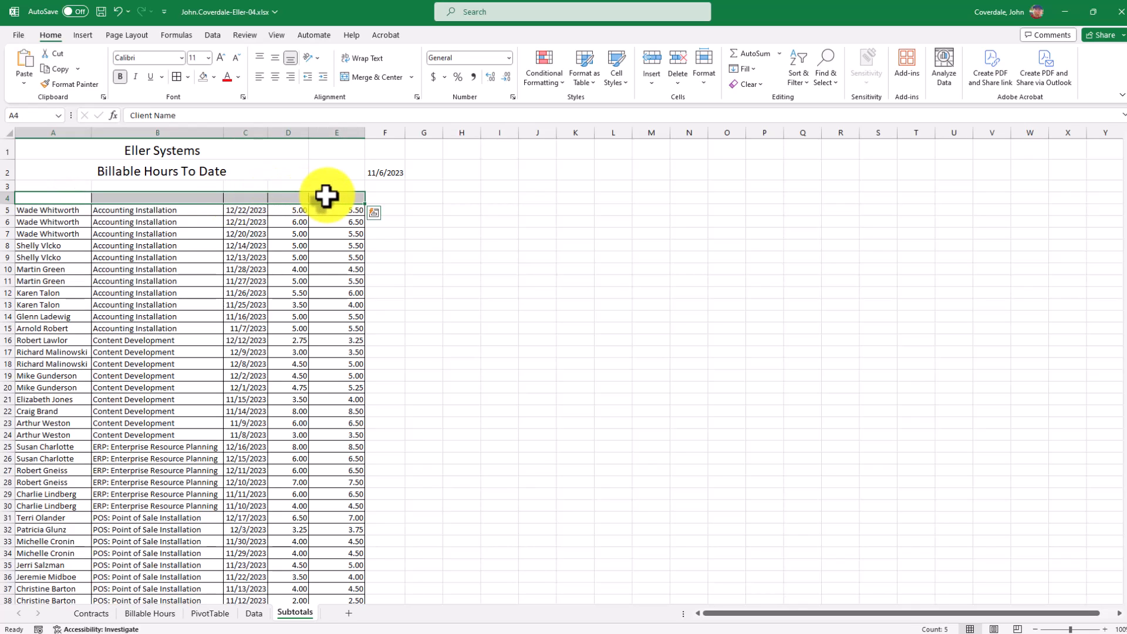
{"action": "left_click", "coordinate": [238, 76]}
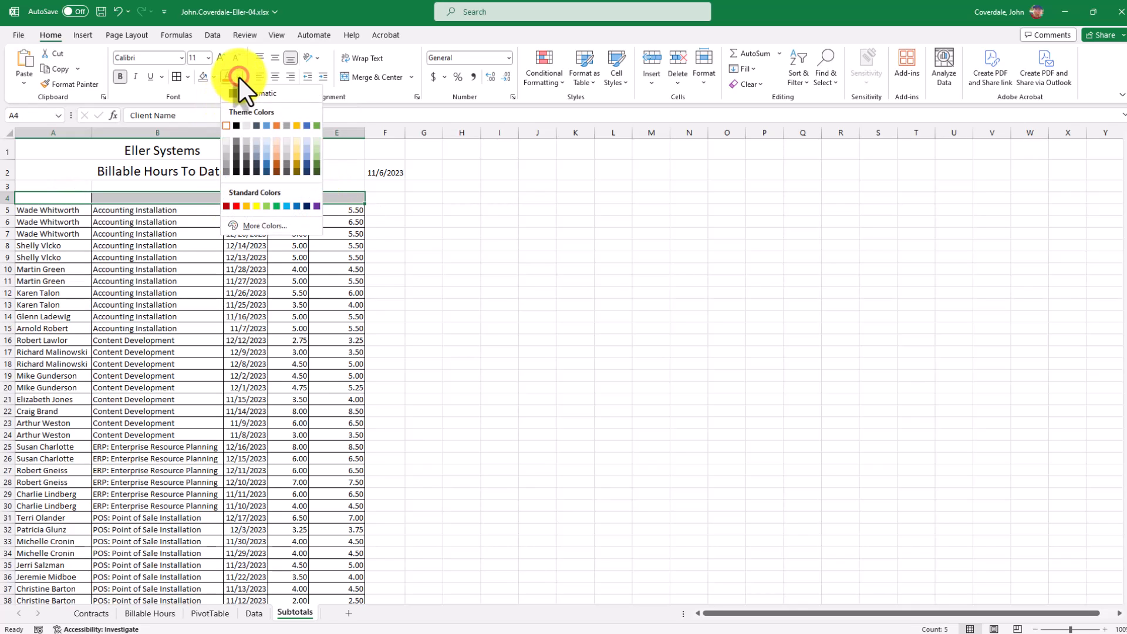
{"action": "left_click", "coordinate": [235, 124]}
- Switch to the SIMnet page in the browser, mark step 19d as complete and read the remaining subtotal instructions
{"action": "left_click_drag", "start_coordinate": [0, 23], "coordinate": [611, 46]}
{"action": "double_click", "coordinate": [612, 44]}
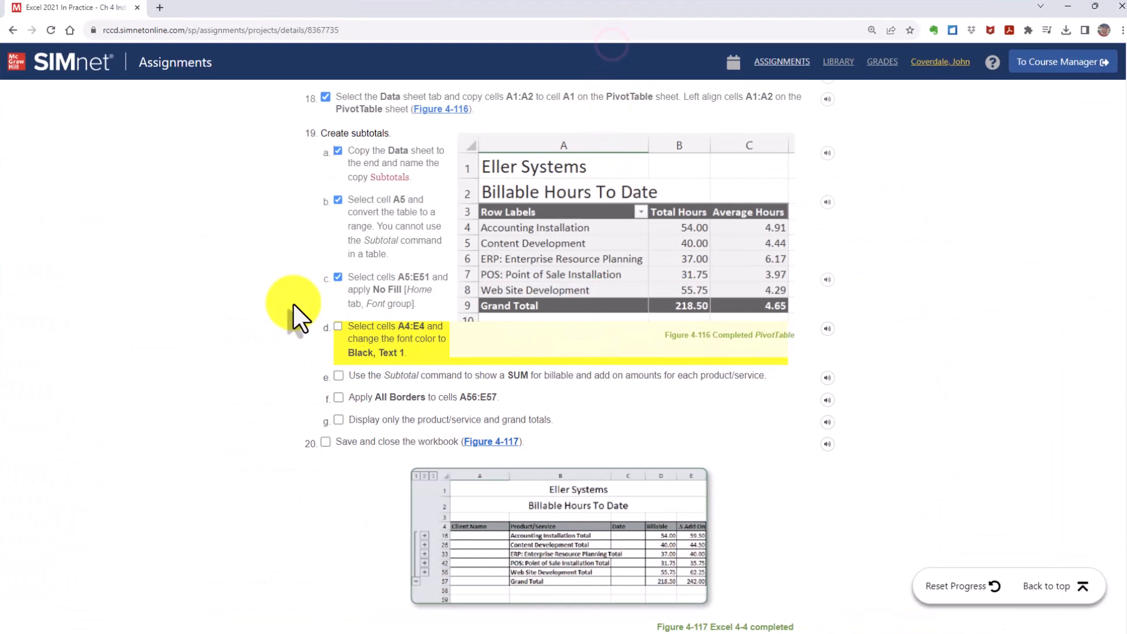
{"action": "left_click", "coordinate": [337, 326]}
{"action": "scroll", "coordinate": [308, 413], "scroll_direction": "down", "scroll_amount": 5}
{"action": "scroll", "coordinate": [349, 348], "scroll_direction": "up", "scroll_amount": 3}
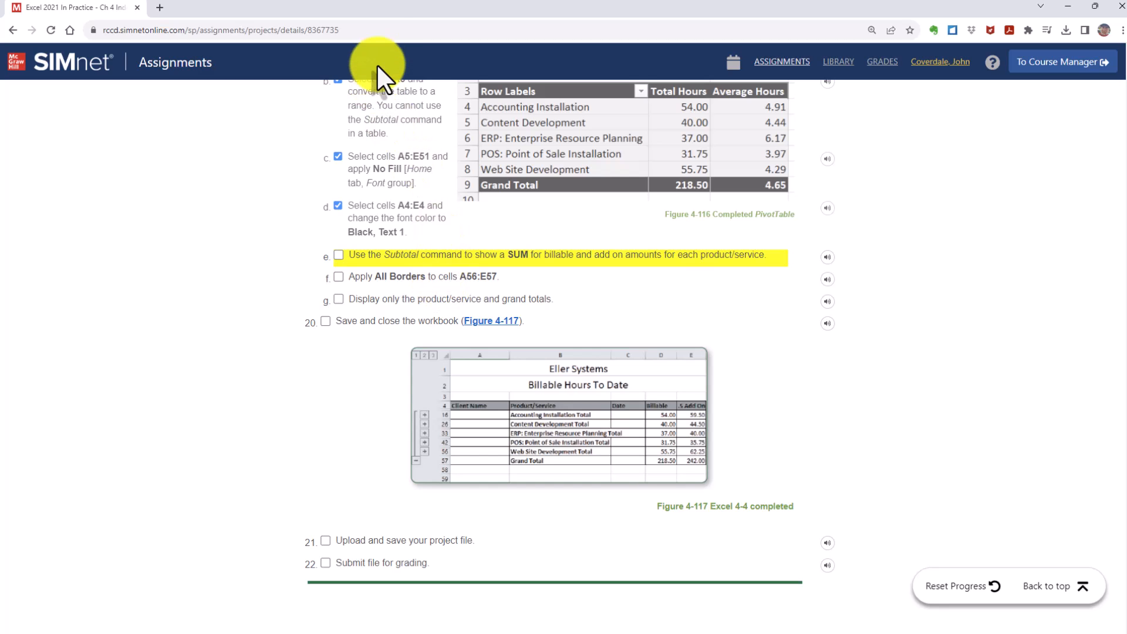
- Return to Excel and examine the groups of matching entries in the Product/Service column of the Subtotals sheet
{"action": "left_click_drag", "start_coordinate": [391, 8], "coordinate": [0, 33]}
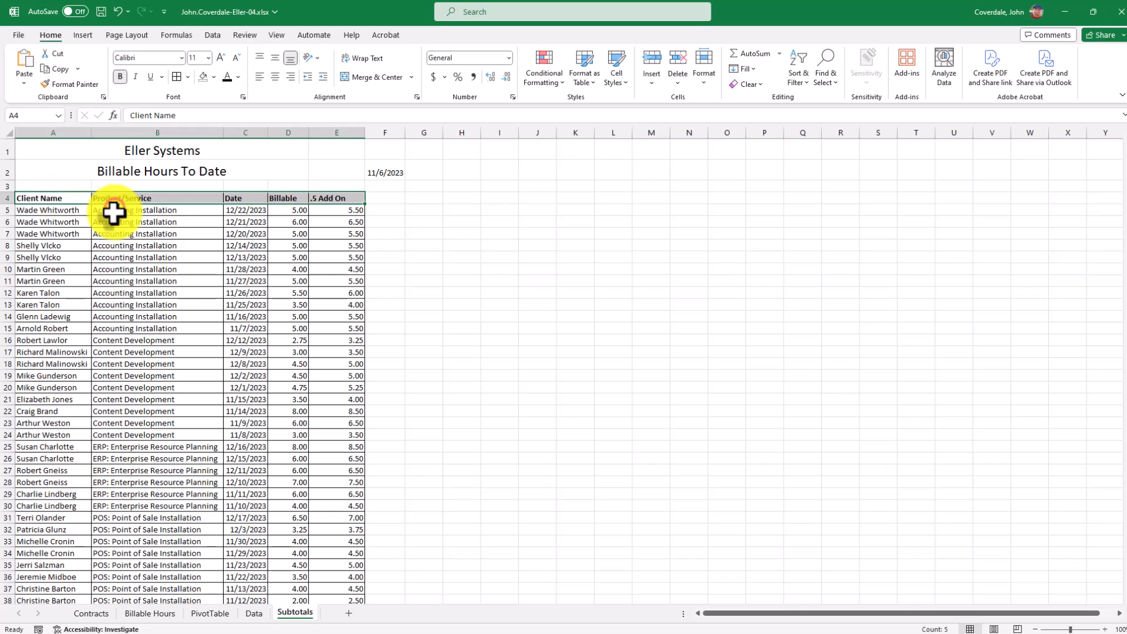
{"action": "left_click_drag", "start_coordinate": [115, 211], "coordinate": [138, 497]}
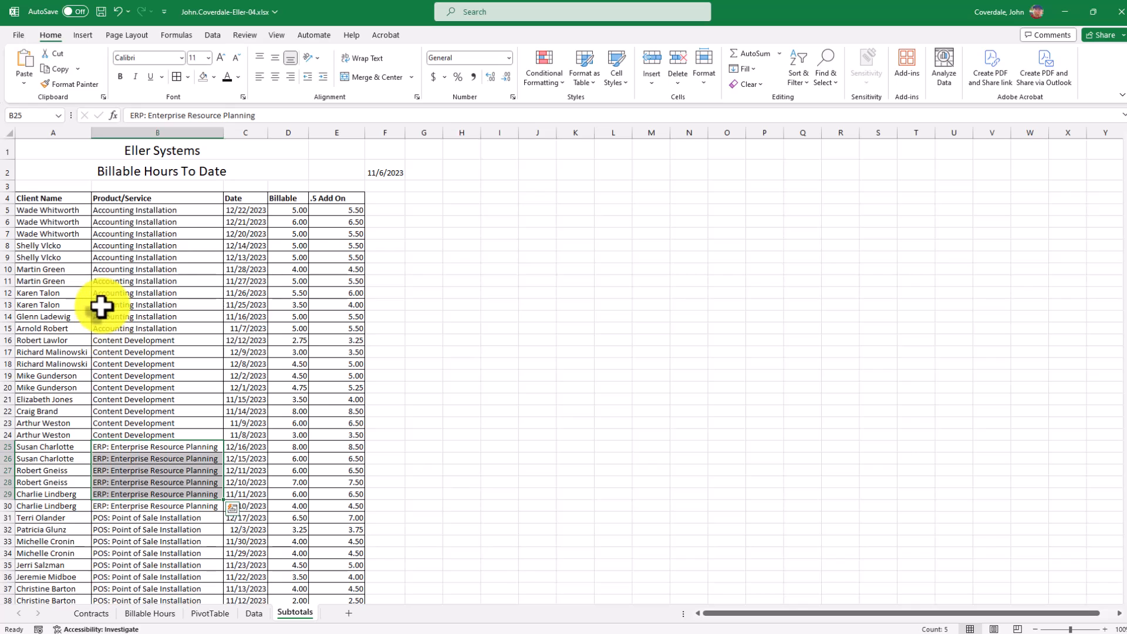
{"action": "left_click_drag", "start_coordinate": [129, 212], "coordinate": [123, 325]}
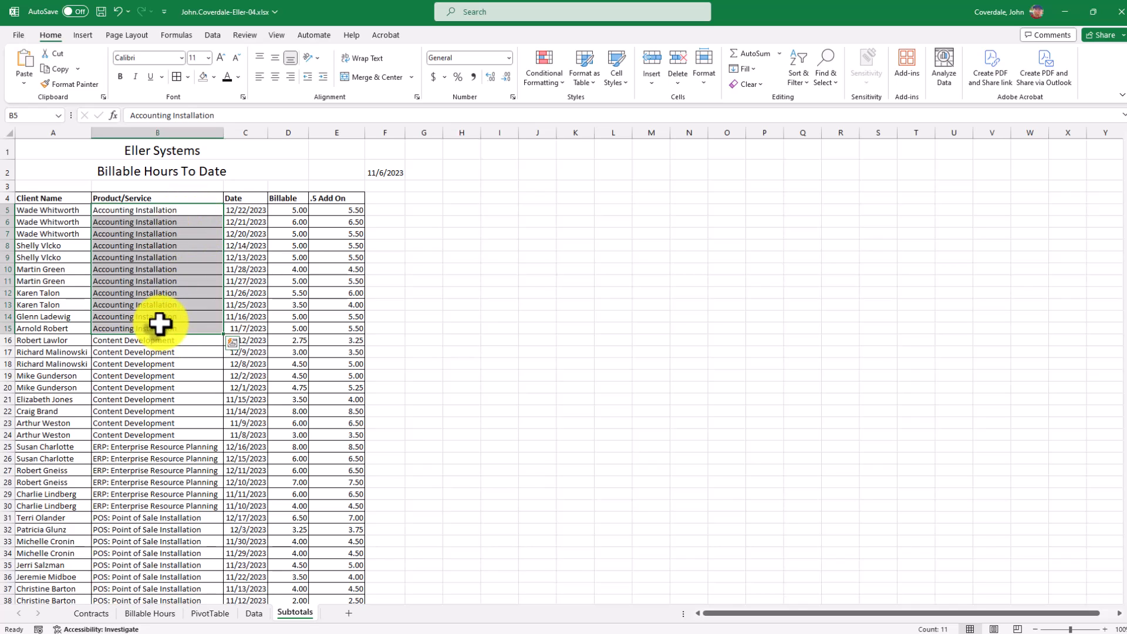
{"action": "left_click_drag", "start_coordinate": [113, 209], "coordinate": [136, 329]}
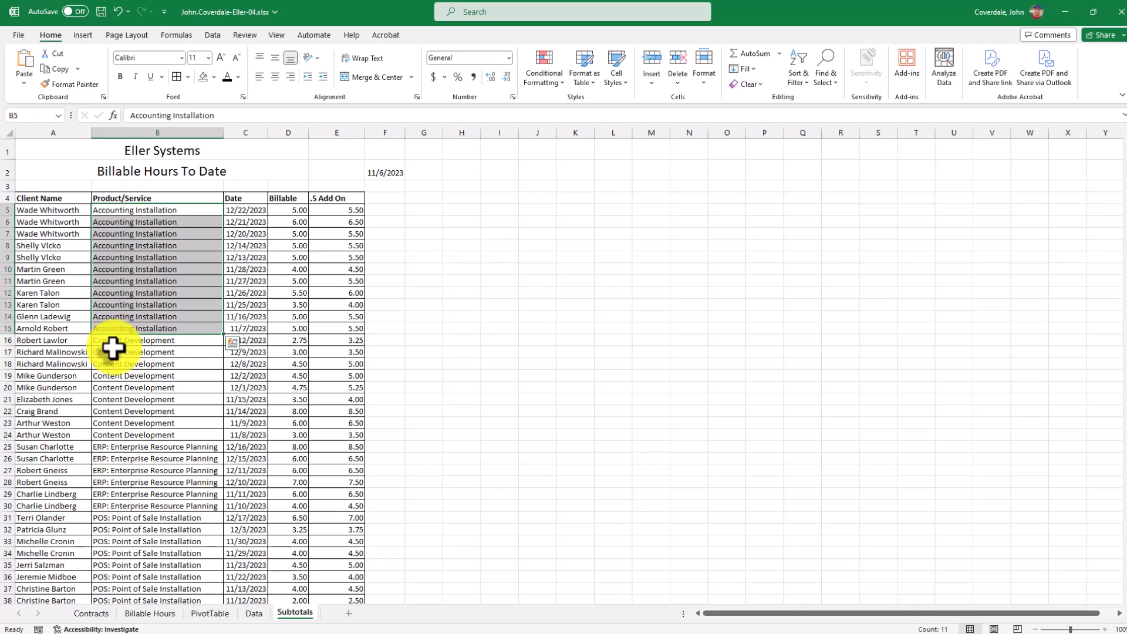
- Add subtotals to the data at each change in Product/Service, using the Sum function on Billable and .5 Add On
{"action": "left_click", "coordinate": [144, 211]}
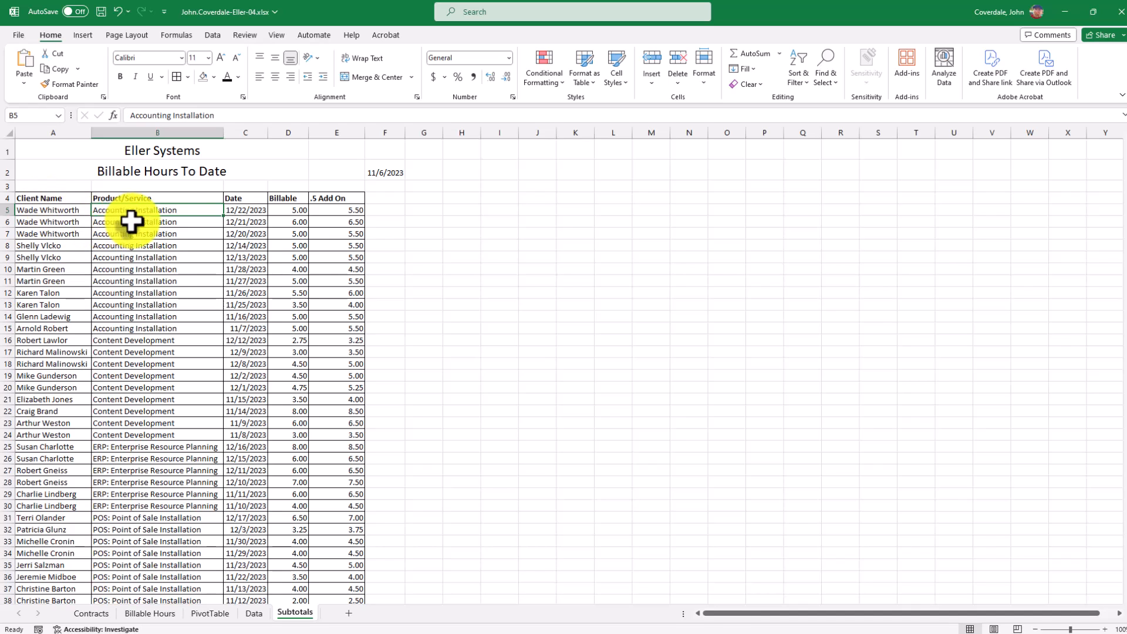
{"action": "left_click", "coordinate": [212, 34]}
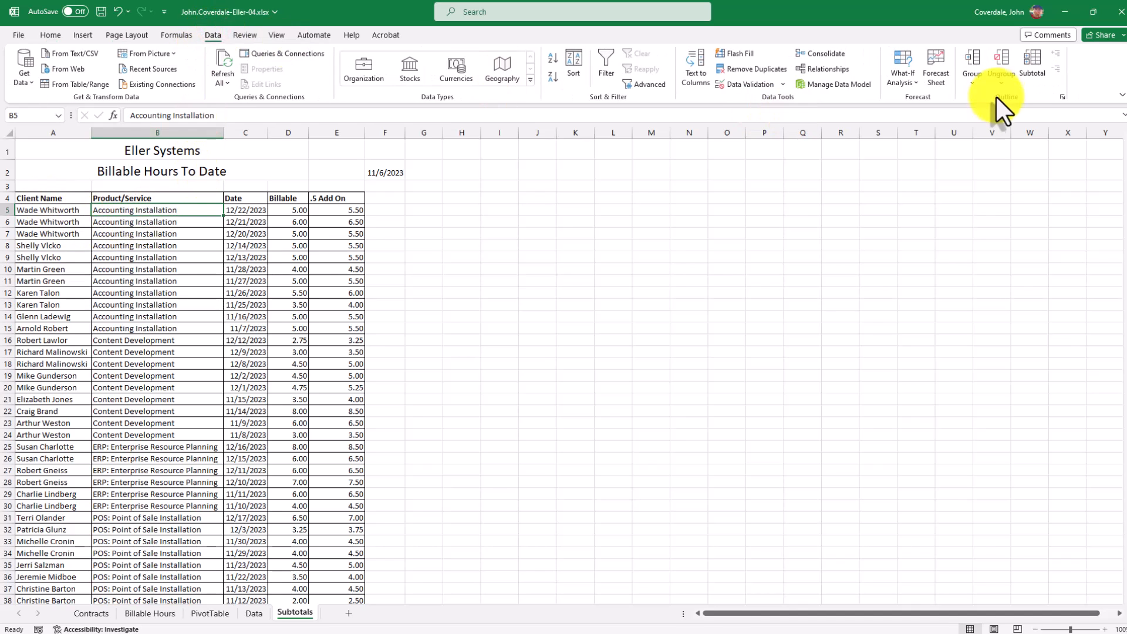
{"action": "left_click", "coordinate": [1030, 59]}
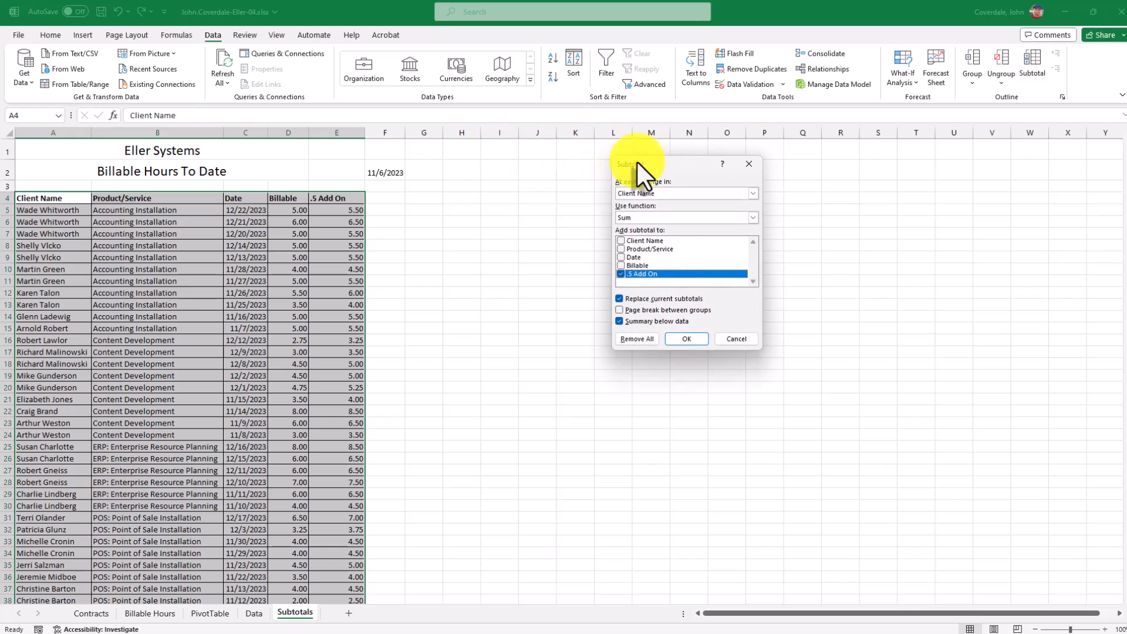
{"action": "left_click_drag", "start_coordinate": [660, 161], "coordinate": [518, 138]}
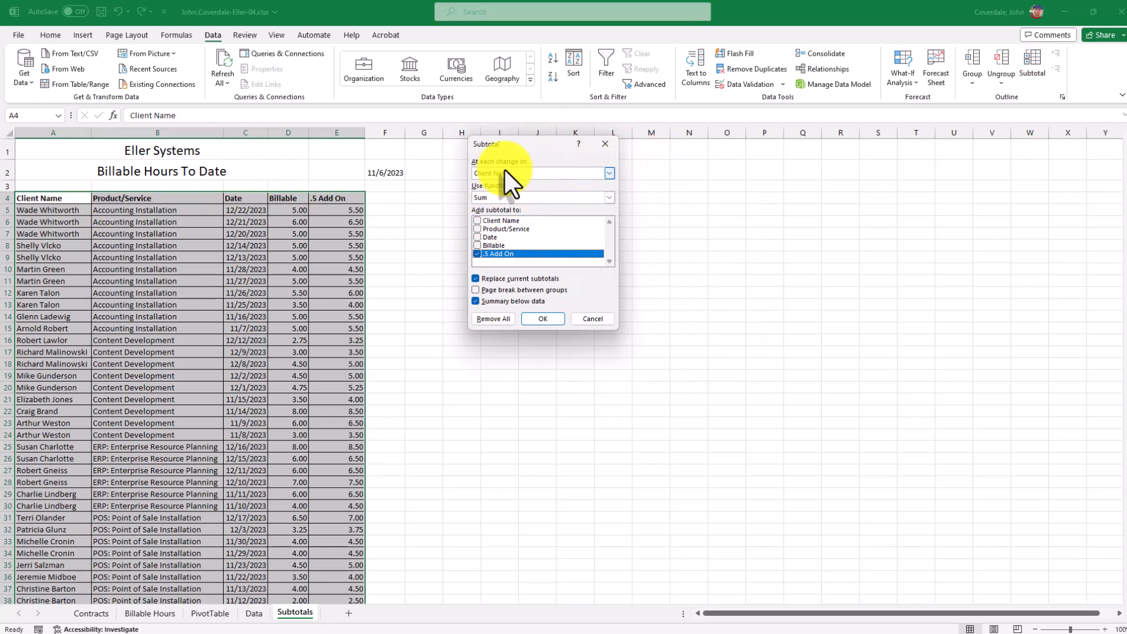
{"action": "left_click", "coordinate": [609, 173]}
{"action": "left_click", "coordinate": [565, 192]}
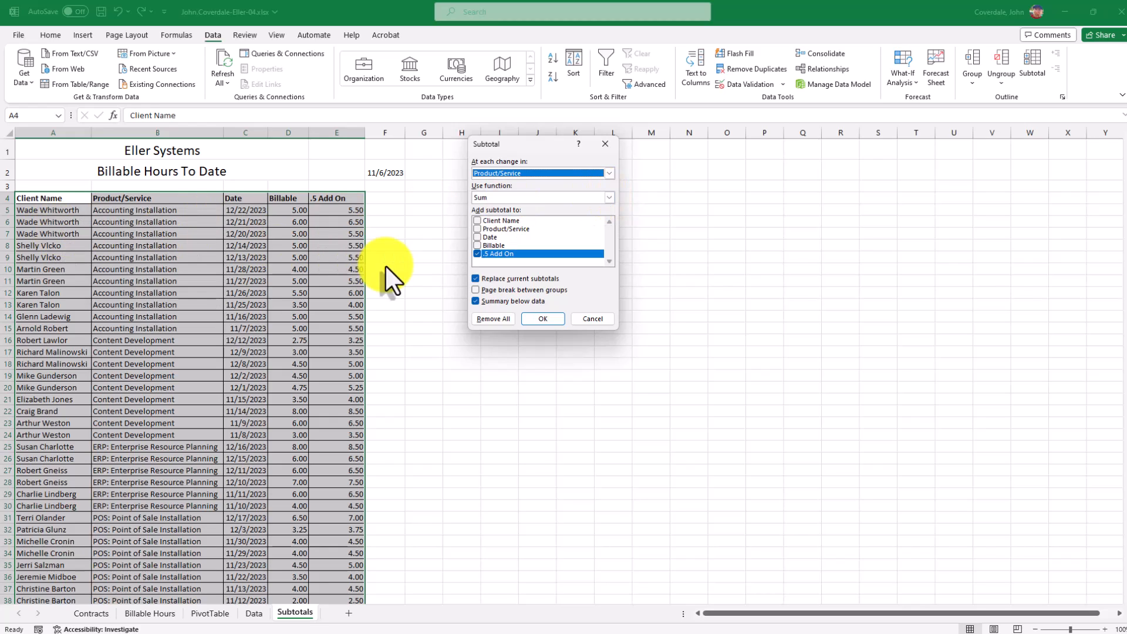
{"action": "left_click", "coordinate": [477, 244]}
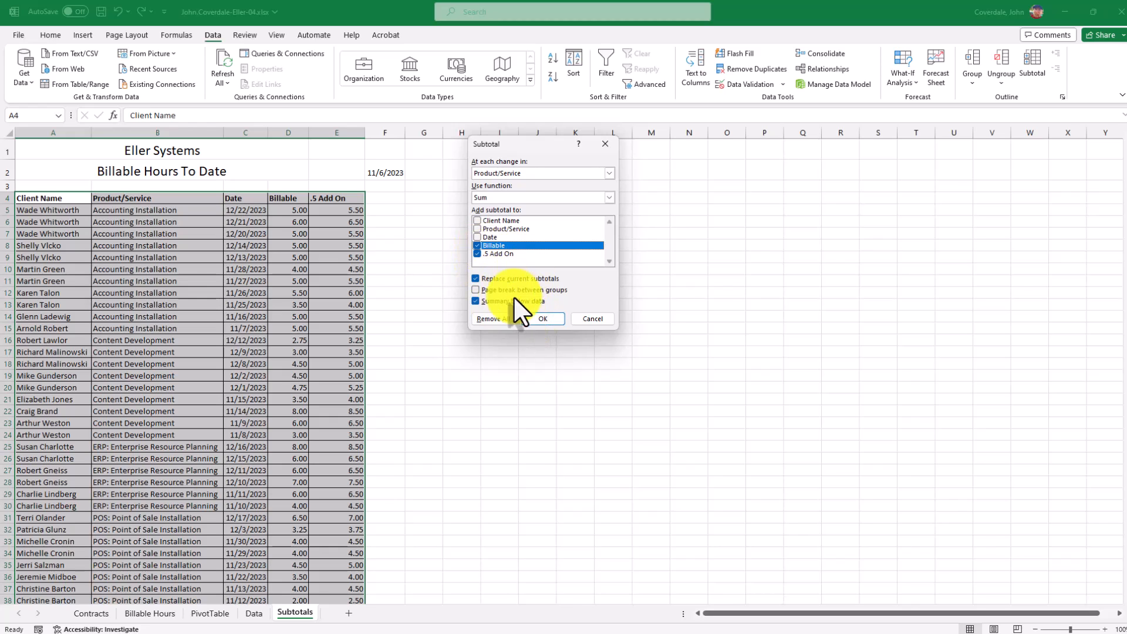
{"action": "left_click", "coordinate": [539, 318]}
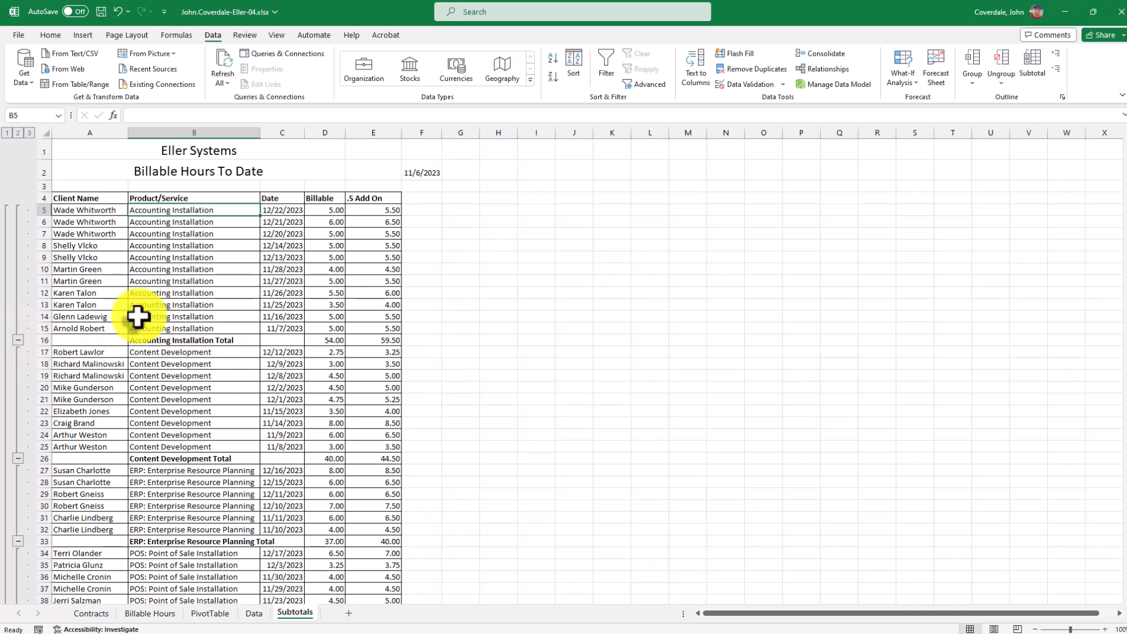
- Inspect the Accounting Installation group and its subtotal formulas in cells D16 and E16
{"action": "left_click_drag", "start_coordinate": [171, 209], "coordinate": [175, 330]}
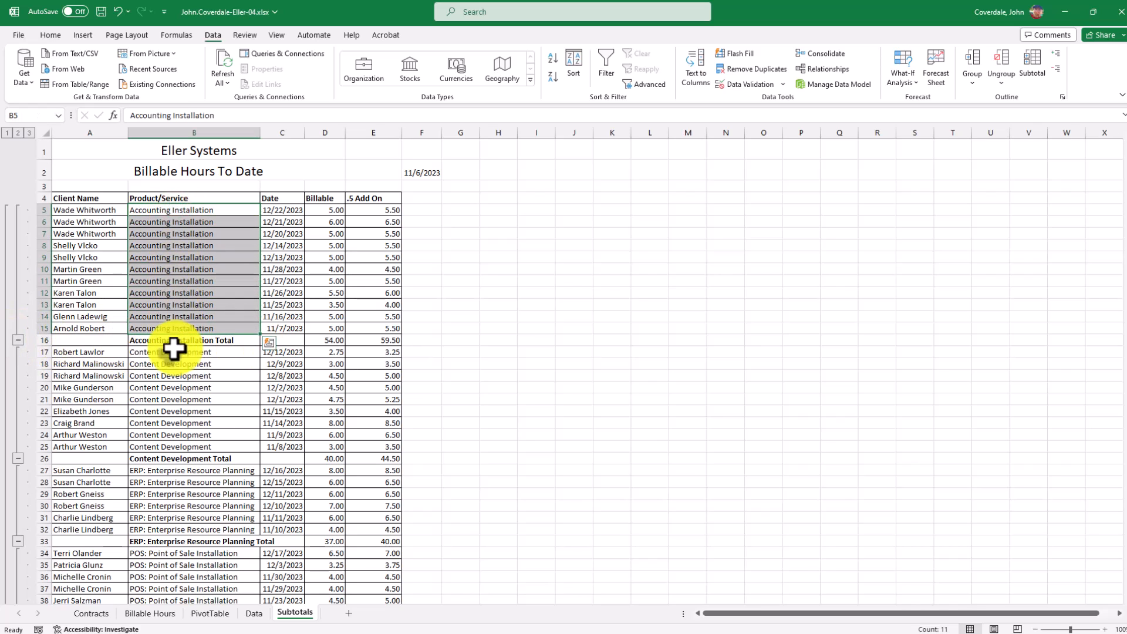
{"action": "left_click", "coordinate": [331, 340]}
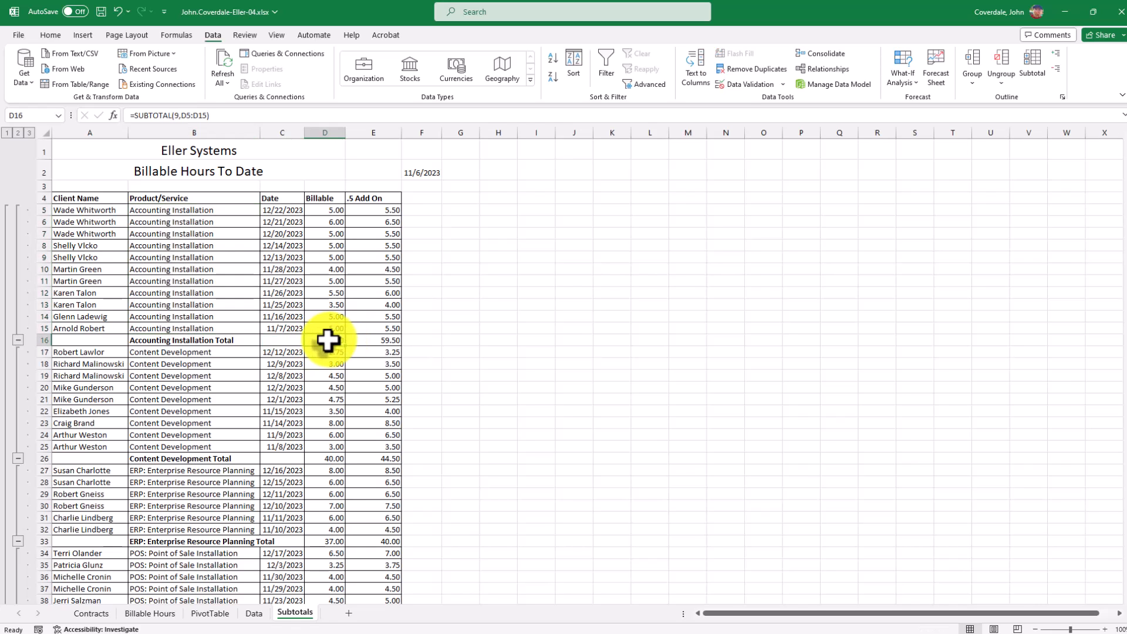
{"action": "left_click", "coordinate": [375, 342]}
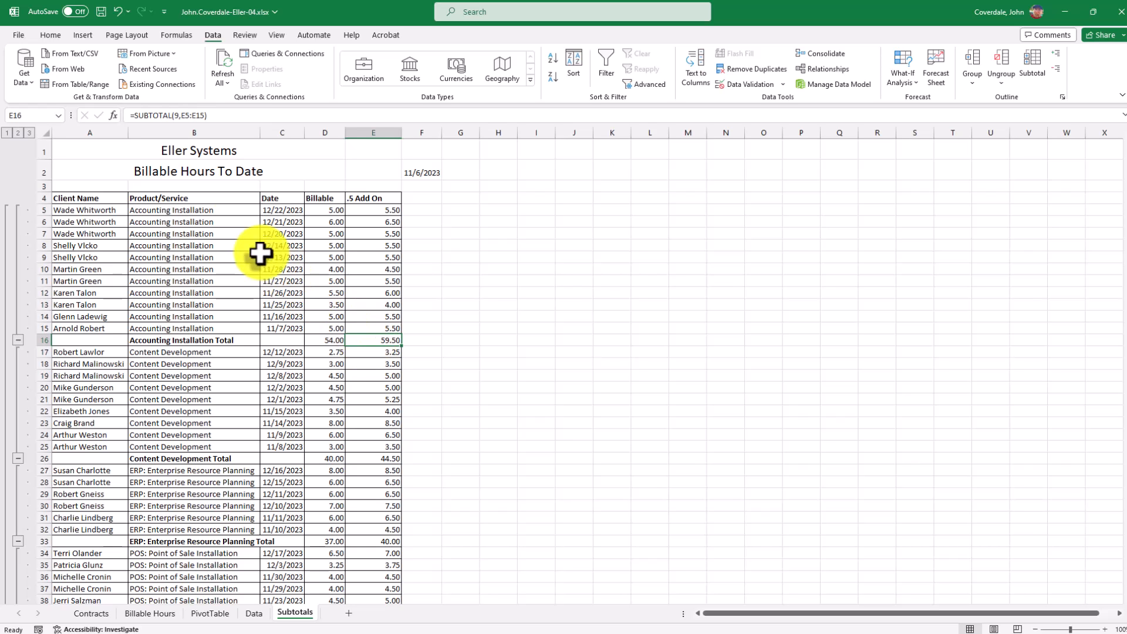
- Apply All Borders to the subtotaled data in cells A4:E57
{"action": "left_click_drag", "start_coordinate": [91, 199], "coordinate": [374, 389]}
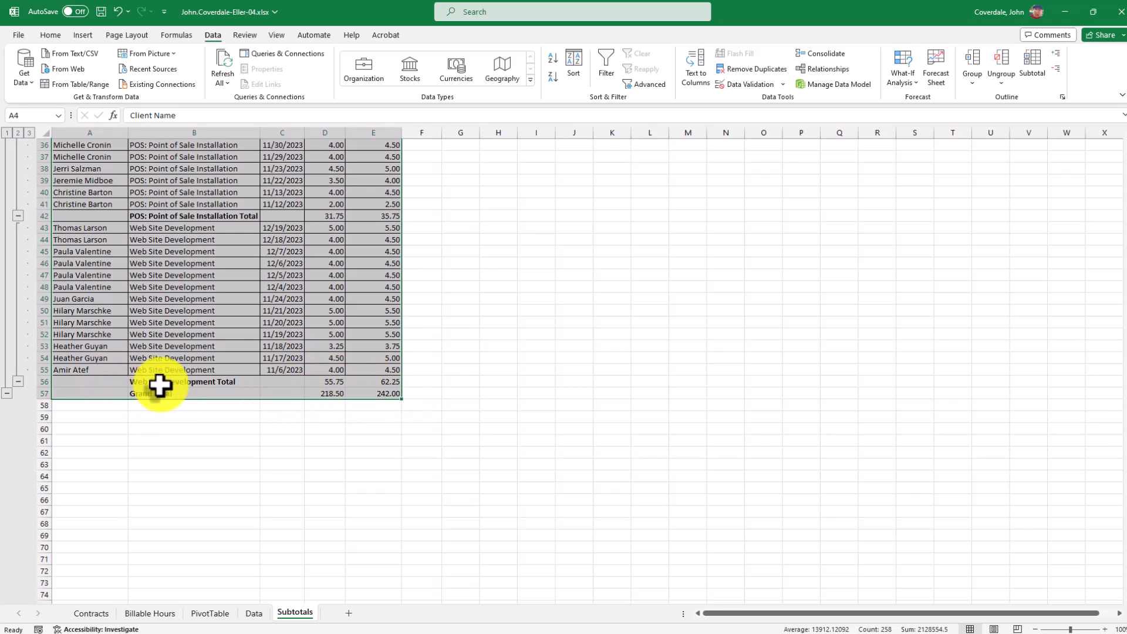
{"action": "left_click", "coordinate": [51, 33]}
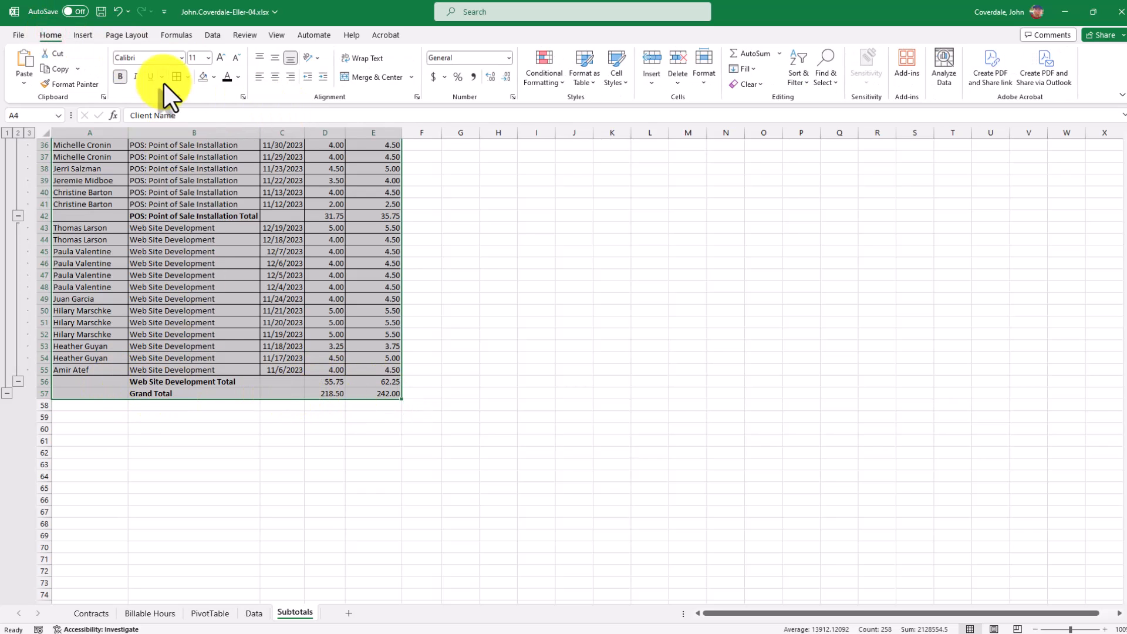
{"action": "left_click", "coordinate": [188, 77]}
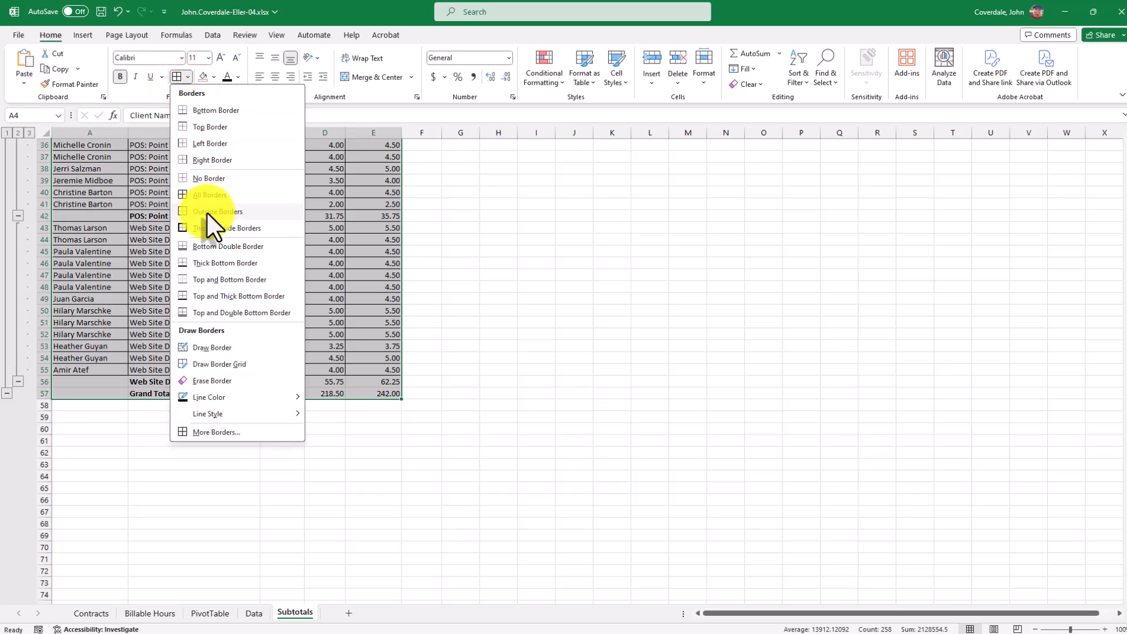
{"action": "left_click", "coordinate": [209, 196]}
{"action": "scroll", "coordinate": [206, 253], "scroll_direction": "up", "scroll_amount": 12}
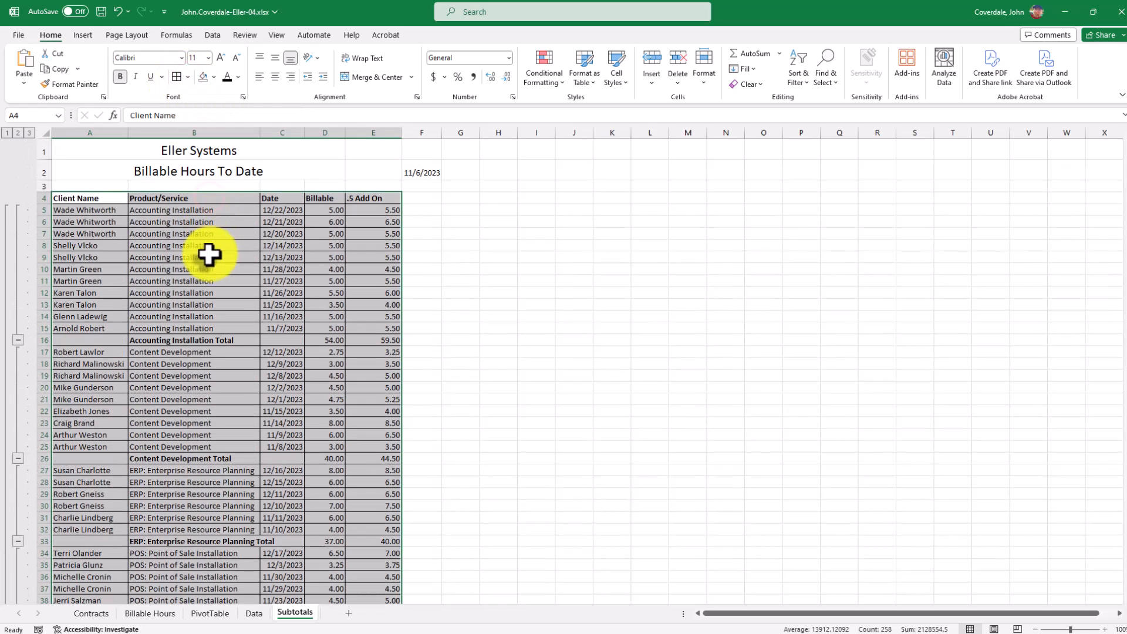
{"action": "left_click", "coordinate": [207, 256]}
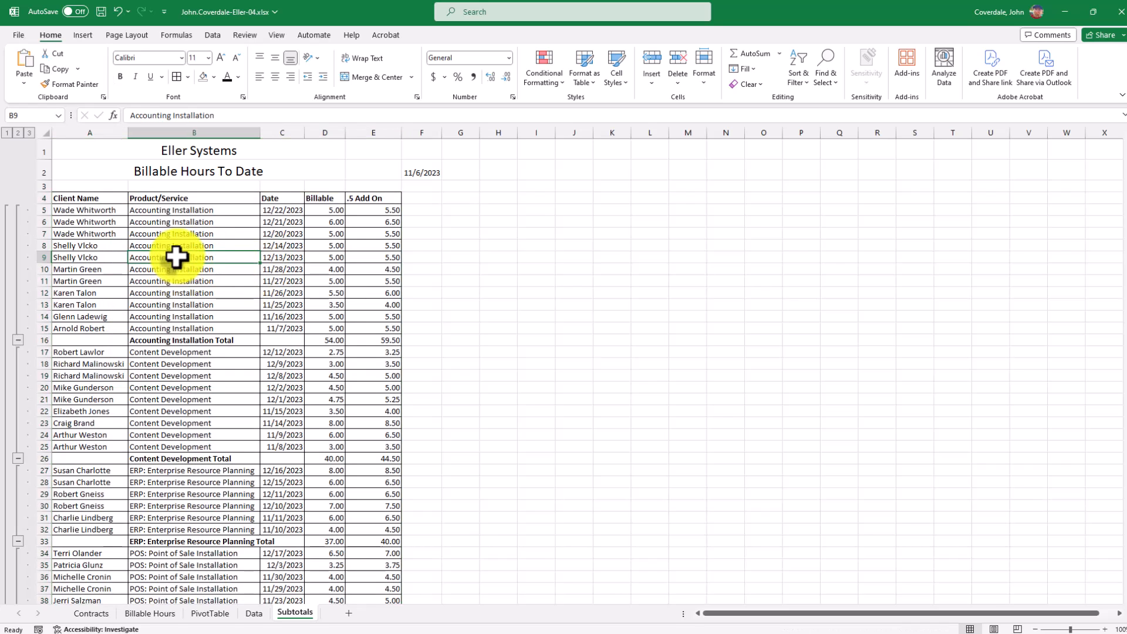
- Collapse the outline to level 2 to display only the product/service totals and the grand total
{"action": "scroll", "coordinate": [169, 249], "scroll_direction": "down", "scroll_amount": 3}
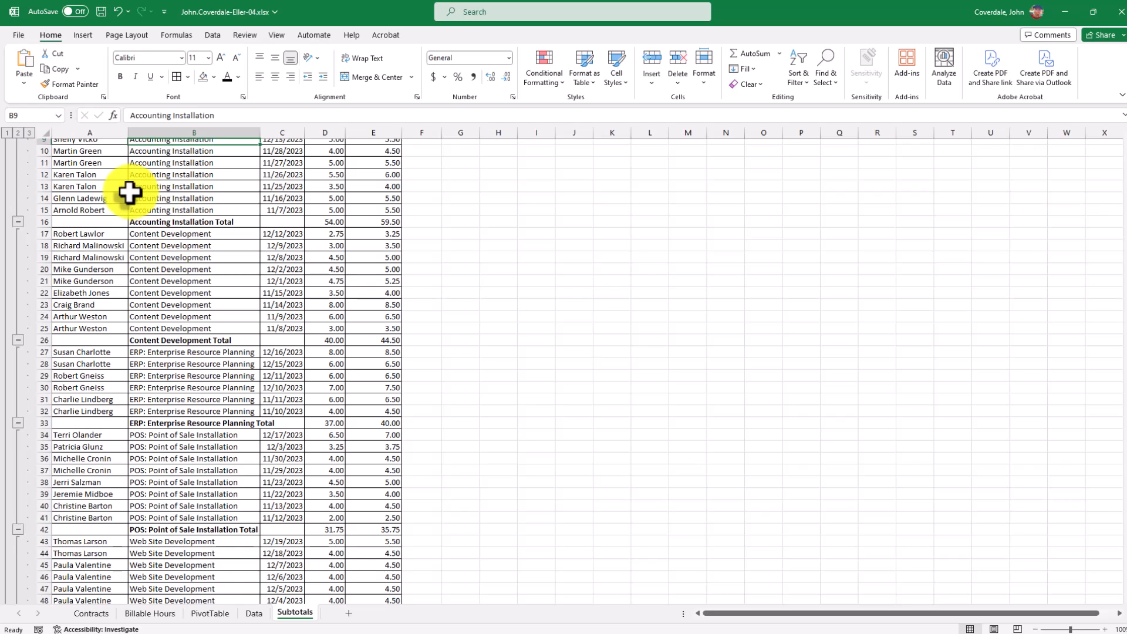
{"action": "scroll", "coordinate": [139, 253], "scroll_direction": "up", "scroll_amount": 3}
{"action": "left_click_drag", "start_coordinate": [169, 211], "coordinate": [171, 327]}
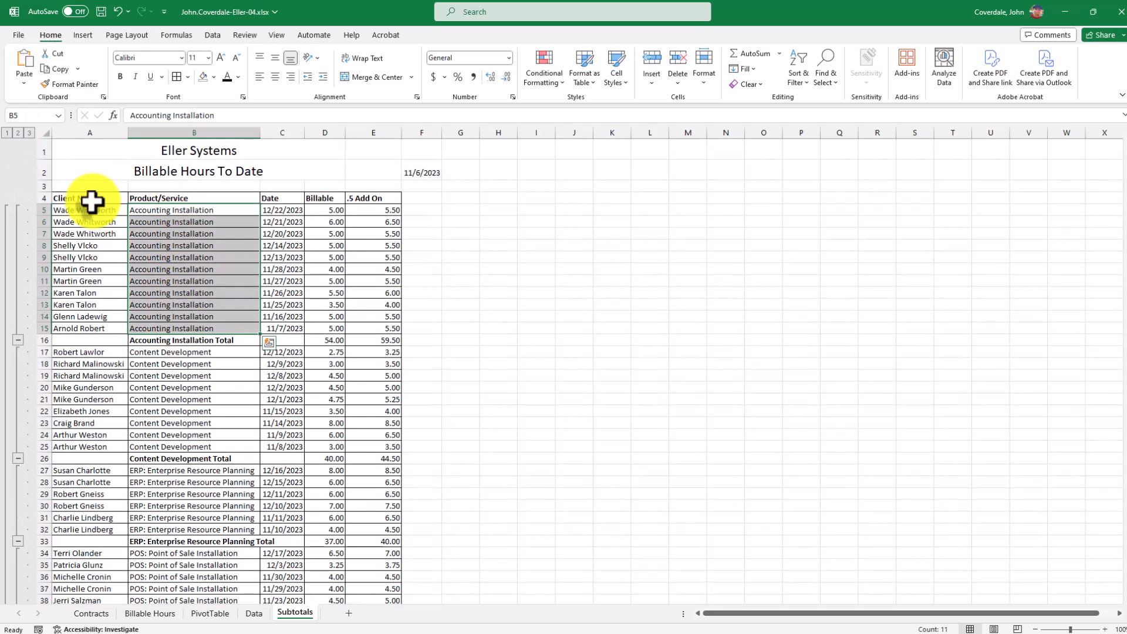
{"action": "left_click", "coordinate": [17, 134]}
{"action": "left_click", "coordinate": [28, 134]}
{"action": "left_click", "coordinate": [18, 133]}
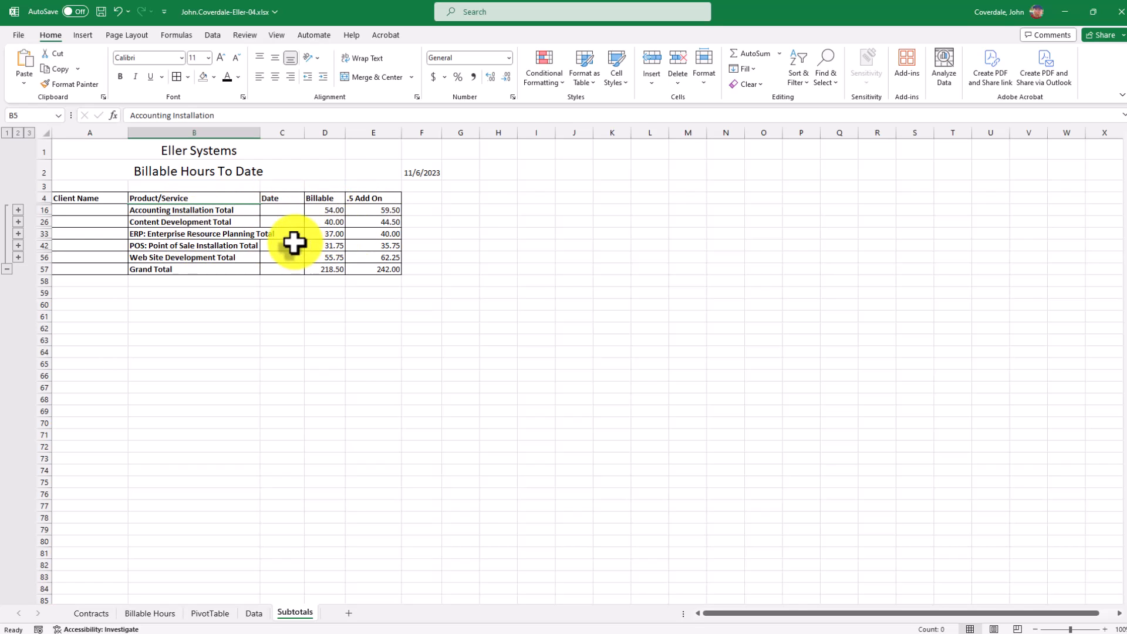
- Switch to the SIMnet page in the browser and mark steps 19e, 19f and 19g as complete
{"action": "left_click_drag", "start_coordinate": [1, 118], "coordinate": [653, 74]}
{"action": "left_click", "coordinate": [317, 365]}
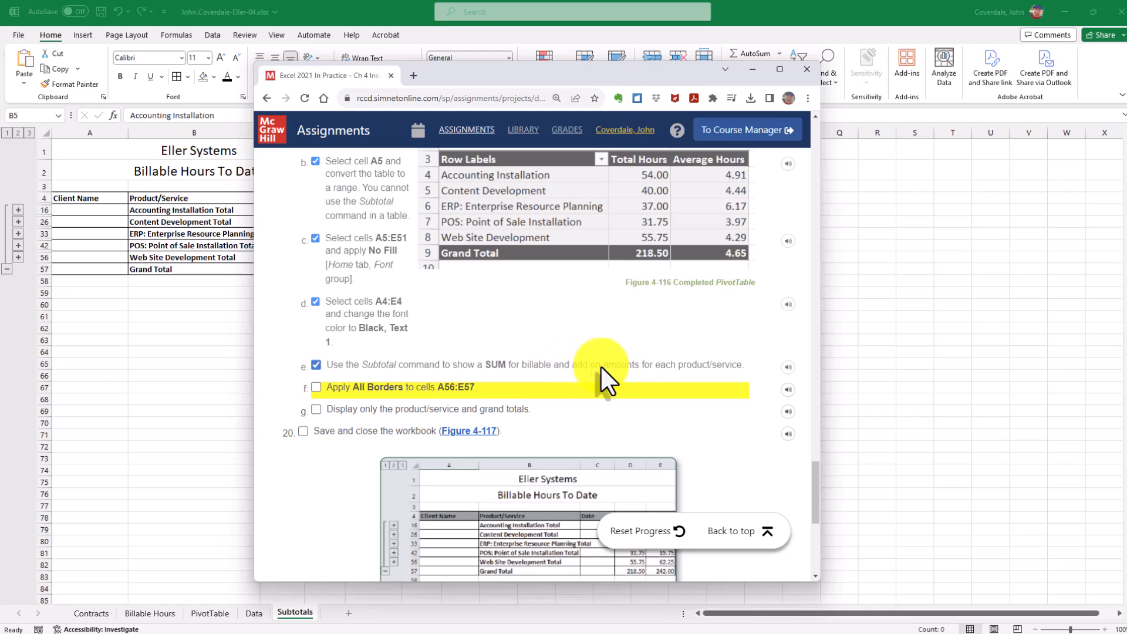
{"action": "left_click", "coordinate": [316, 387]}
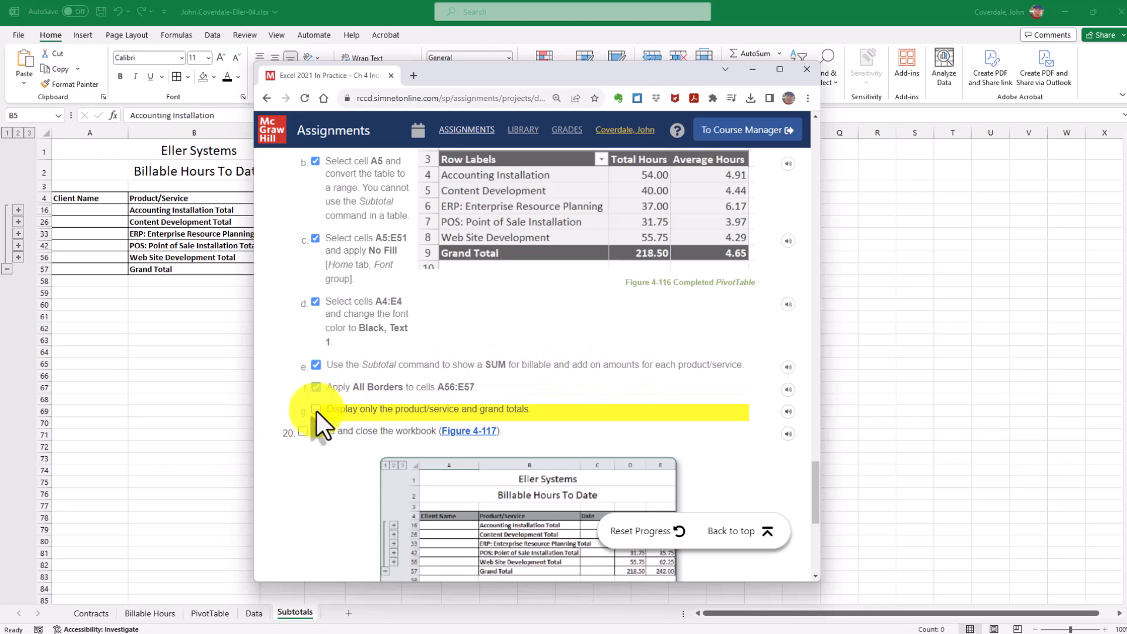
{"action": "left_click", "coordinate": [316, 410]}
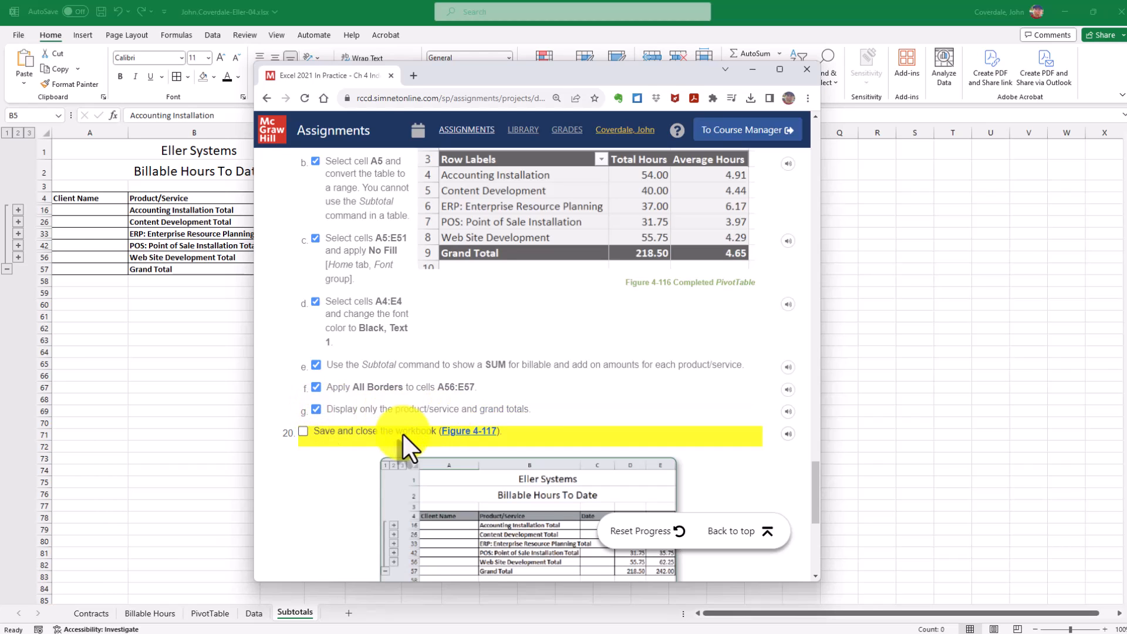
- Return to Excel, then save and close the project workbook
{"action": "left_click", "coordinate": [188, 305]}
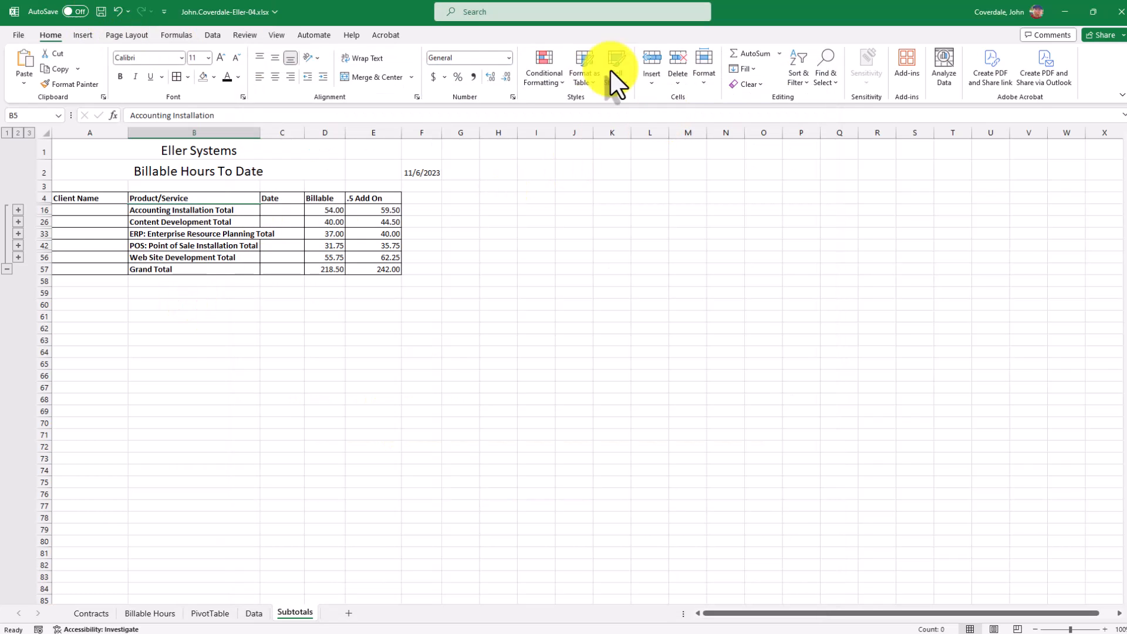
{"action": "left_click", "coordinate": [104, 10]}
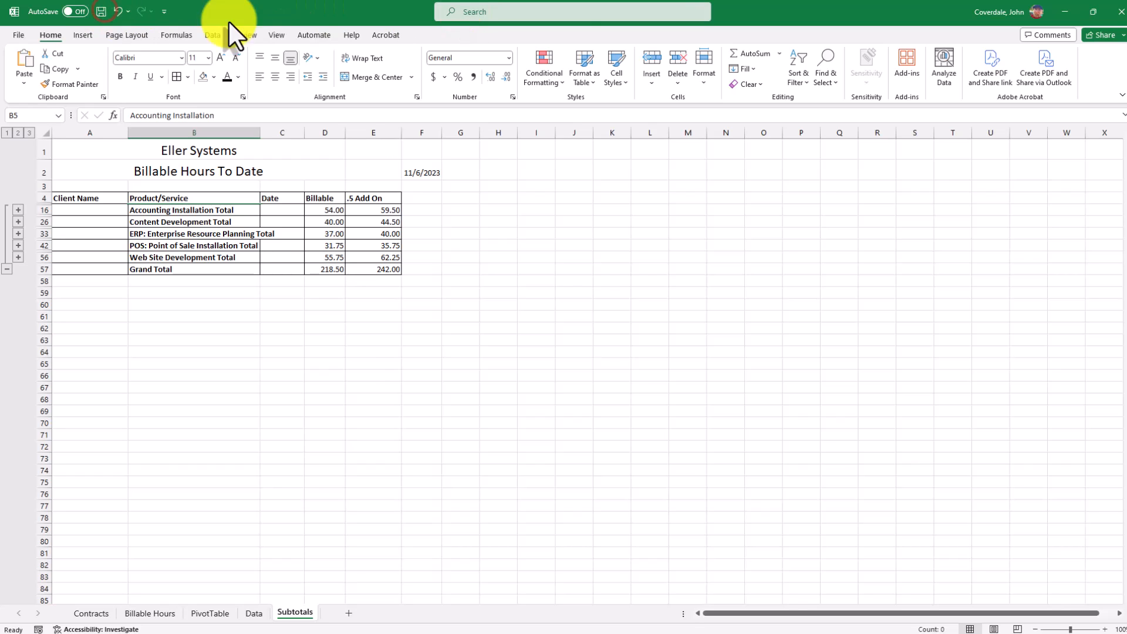
{"action": "left_click", "coordinate": [1118, 12]}
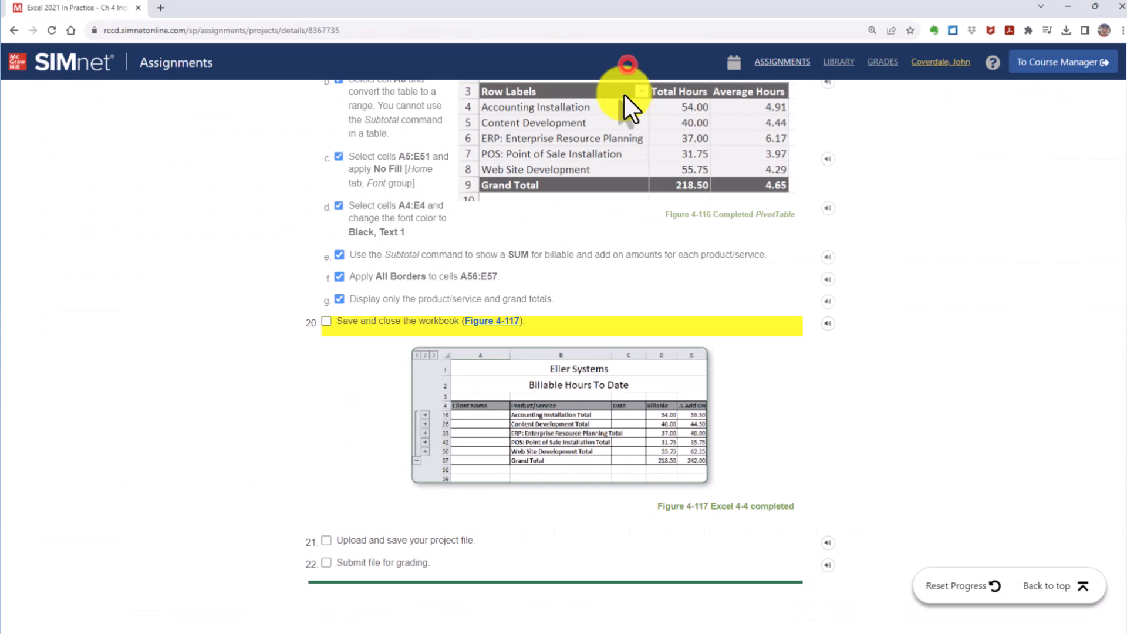
- Submit the uploaded project workbook for grading on the SIMnet assignment page
{"action": "scroll", "coordinate": [558, 258], "scroll_direction": "up", "scroll_amount": 15}
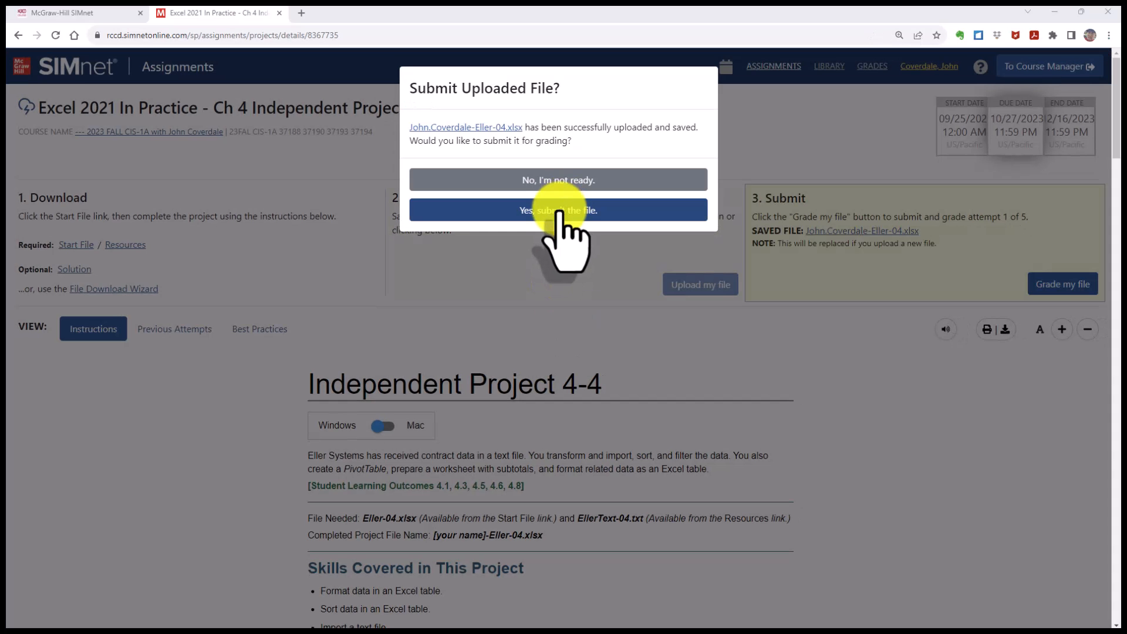
{"action": "left_click", "coordinate": [557, 211]}
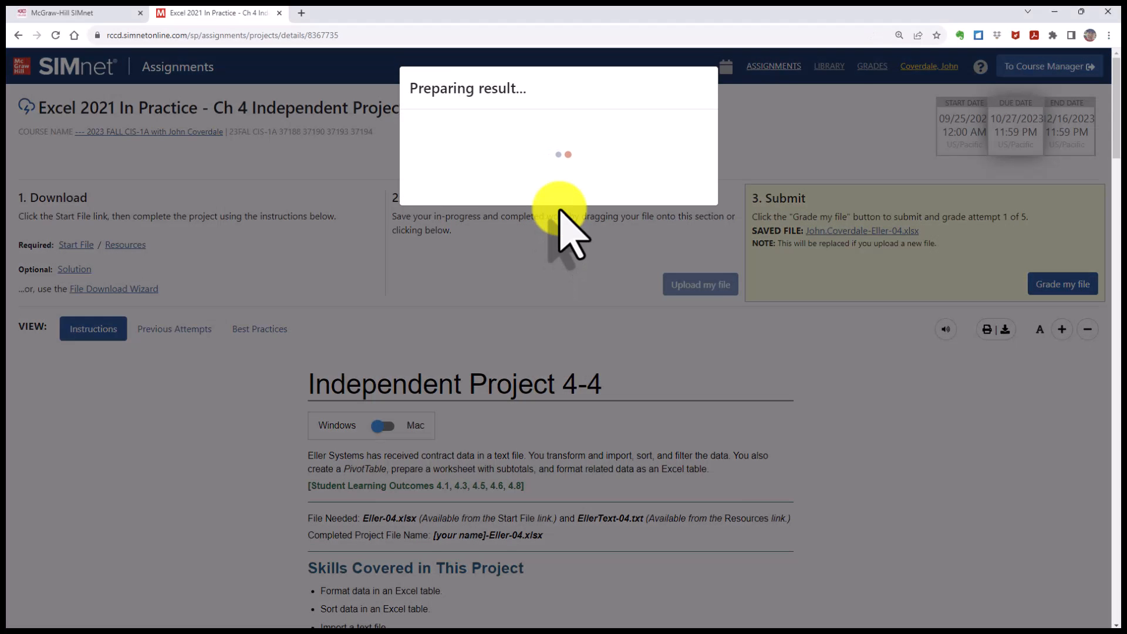